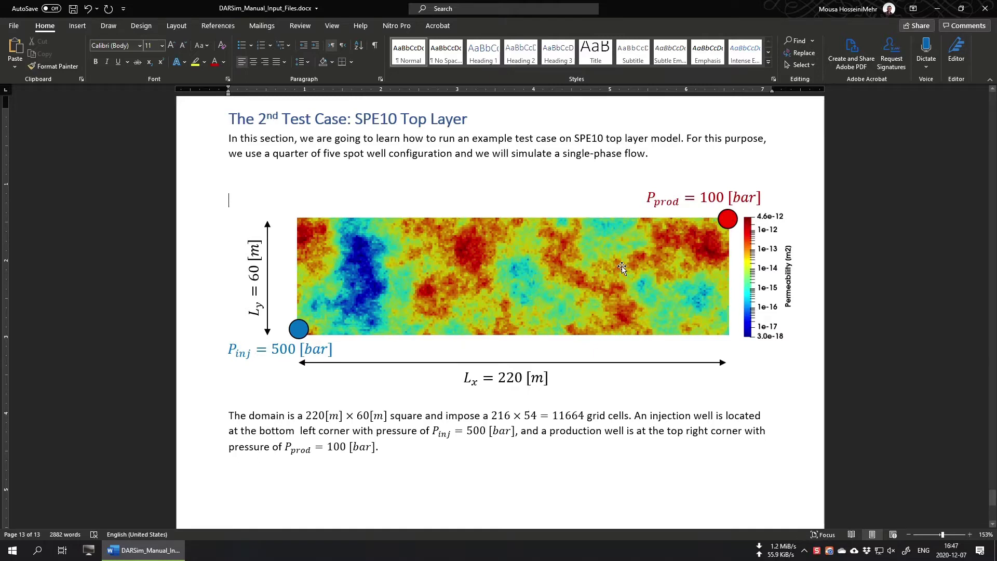
Switch to Chrome and browse the GitLab Examples repository to Multiscale_Course, Multiscale_vs_Homogenization_SinglePhase, Finescale
click(491, 416)
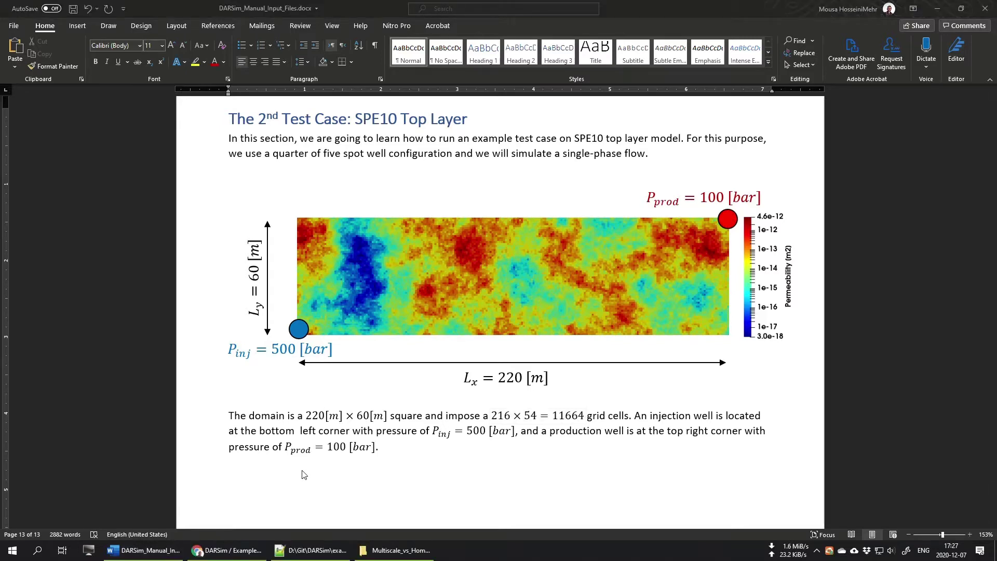
click(249, 555)
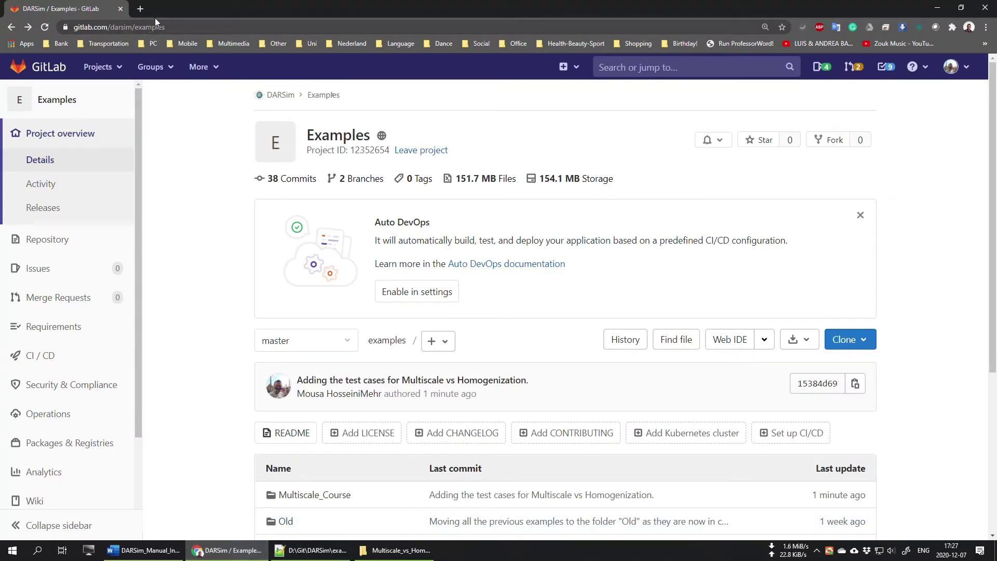
click(212, 26)
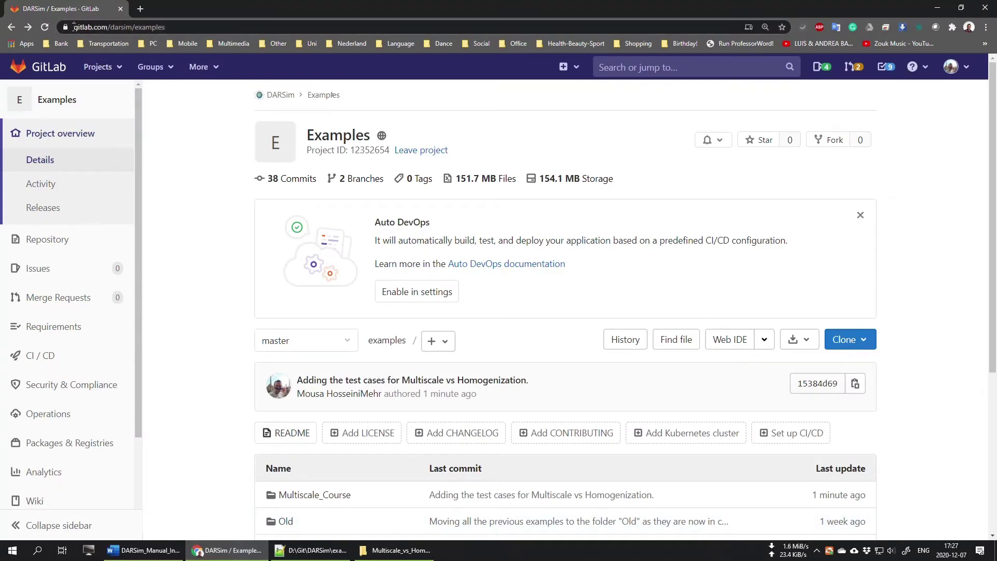
click(191, 115)
scroll(251, 187, down, 4)
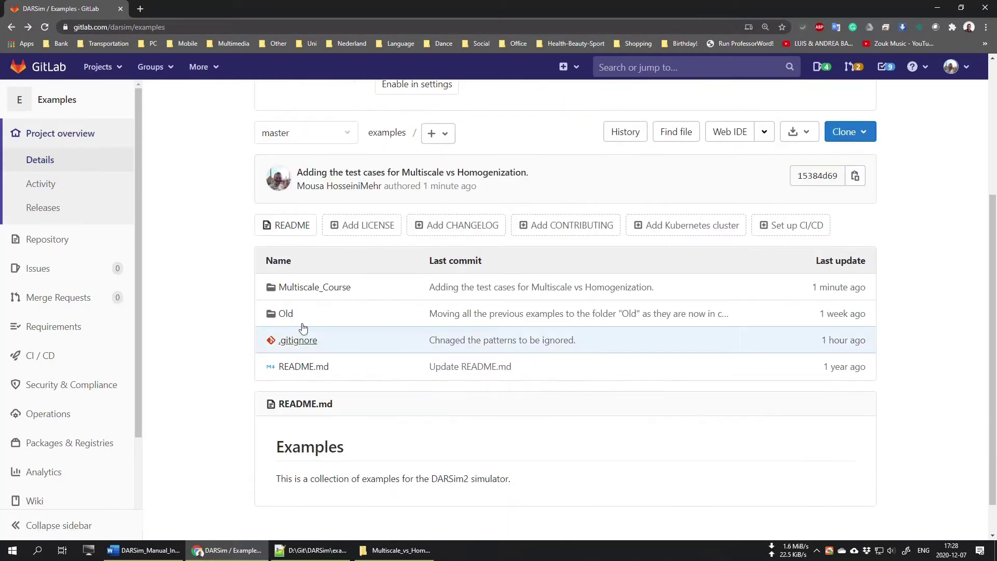
click(333, 291)
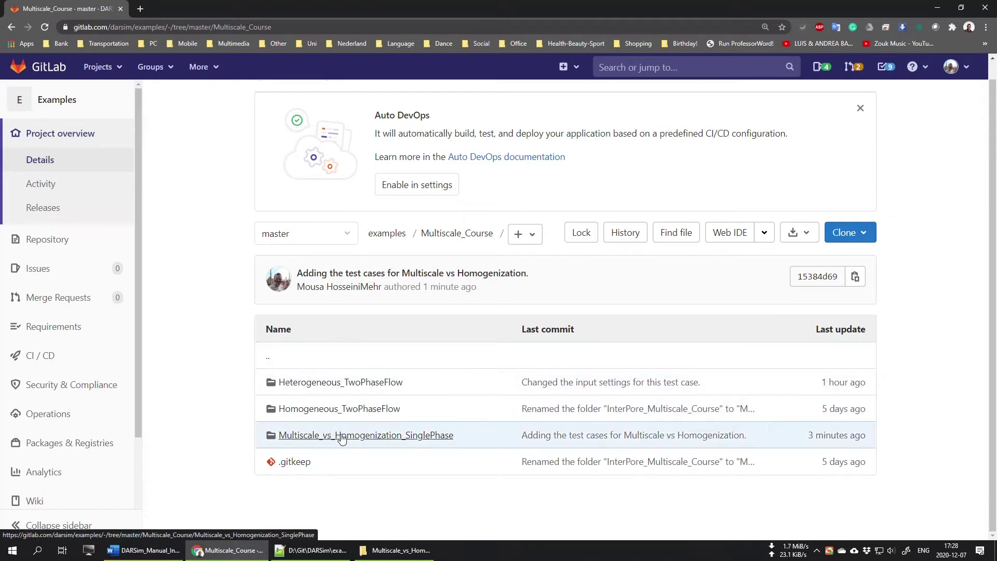
click(412, 438)
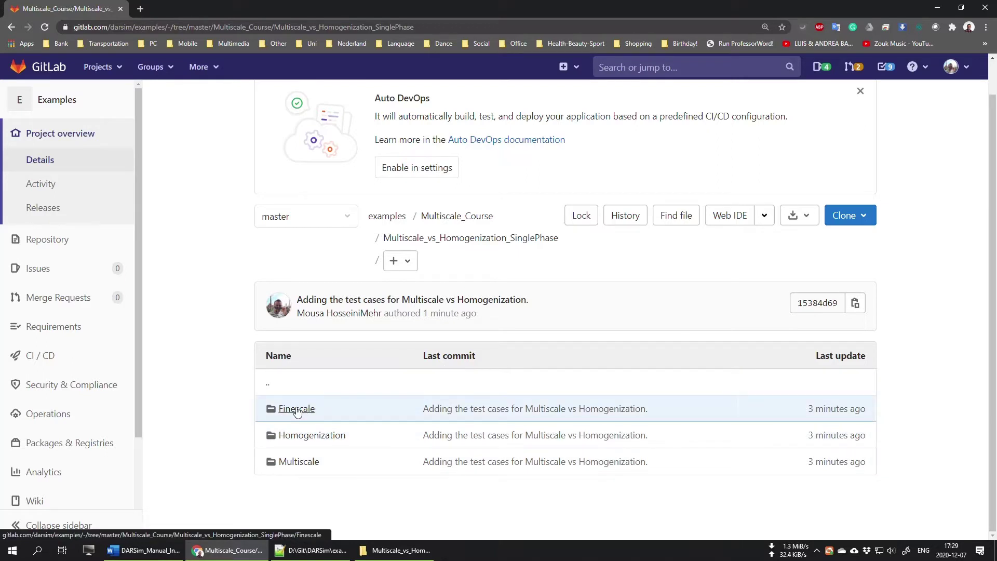
click(297, 409)
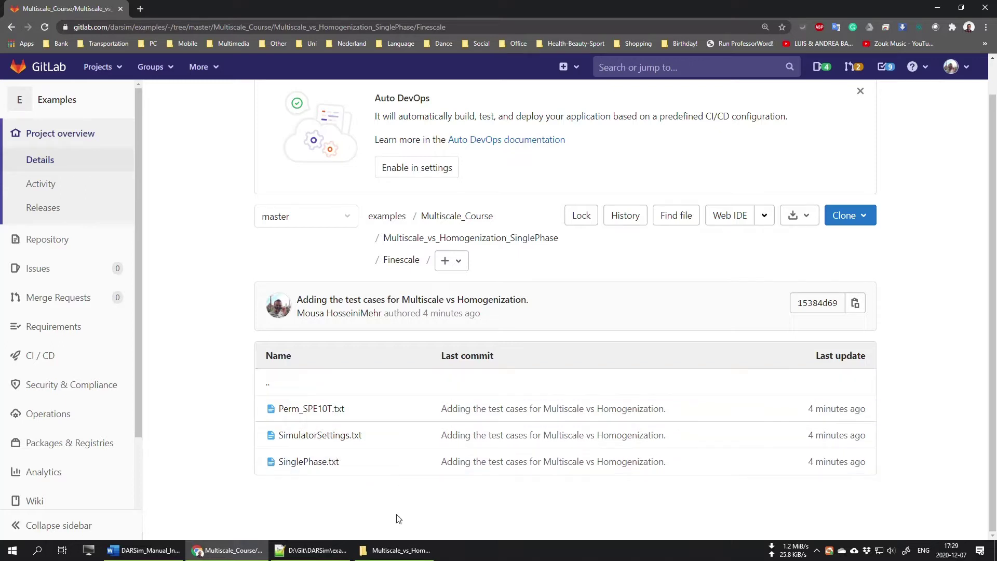
Switch to File Explorer and open SinglePhase.txt from the local Finescale folder in Notepad++
mouse_move(395, 554)
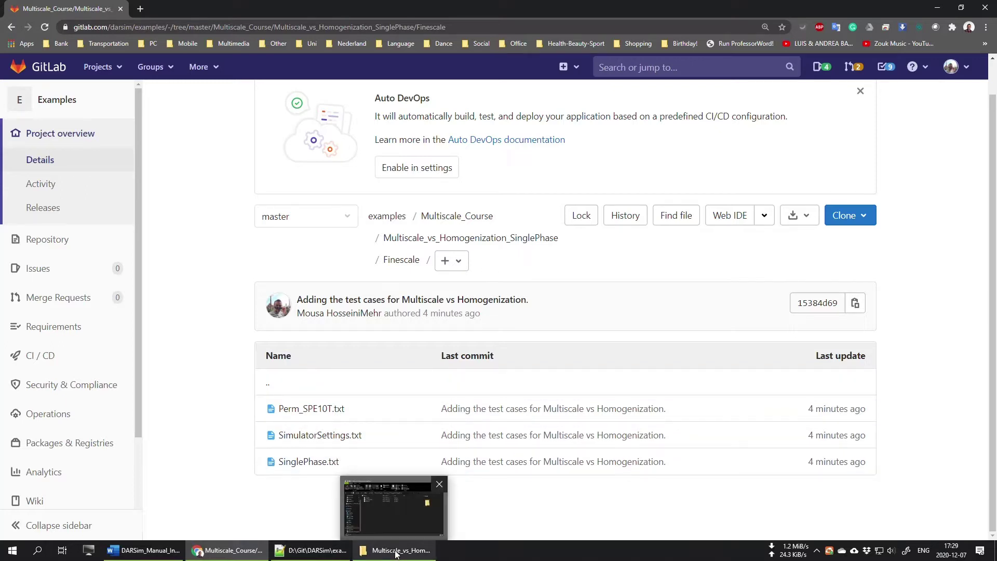
click(396, 554)
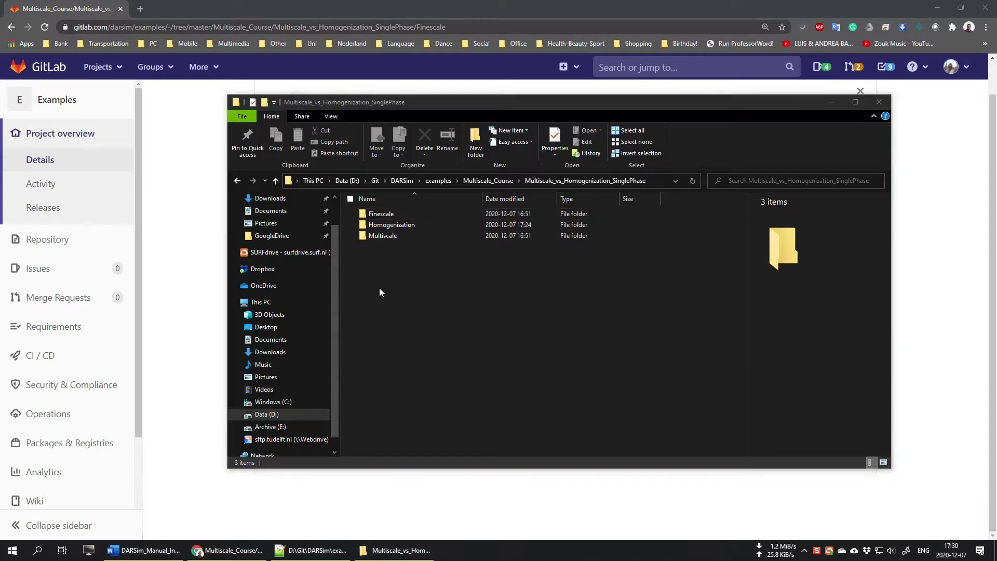
double_click(394, 216)
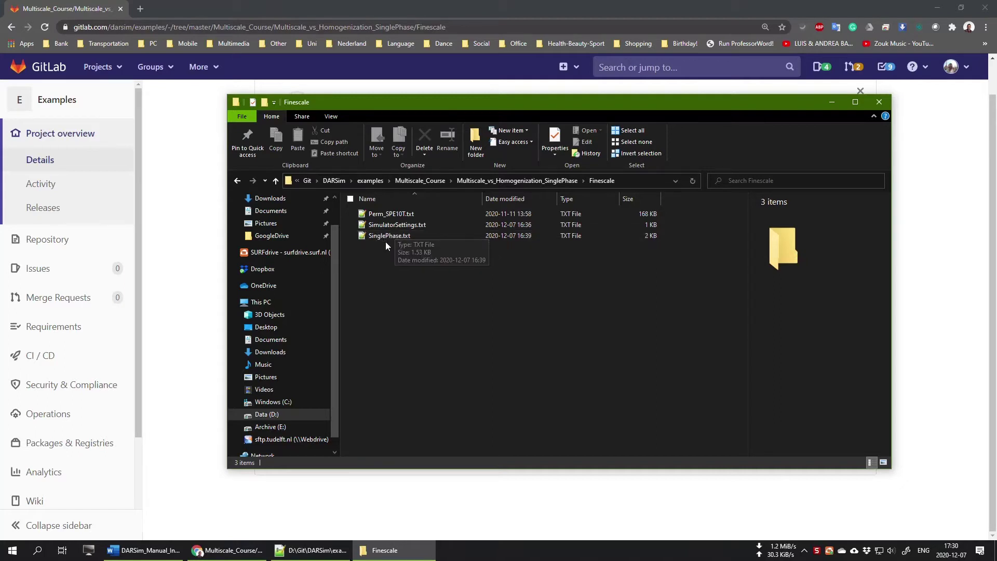
double_click(422, 236)
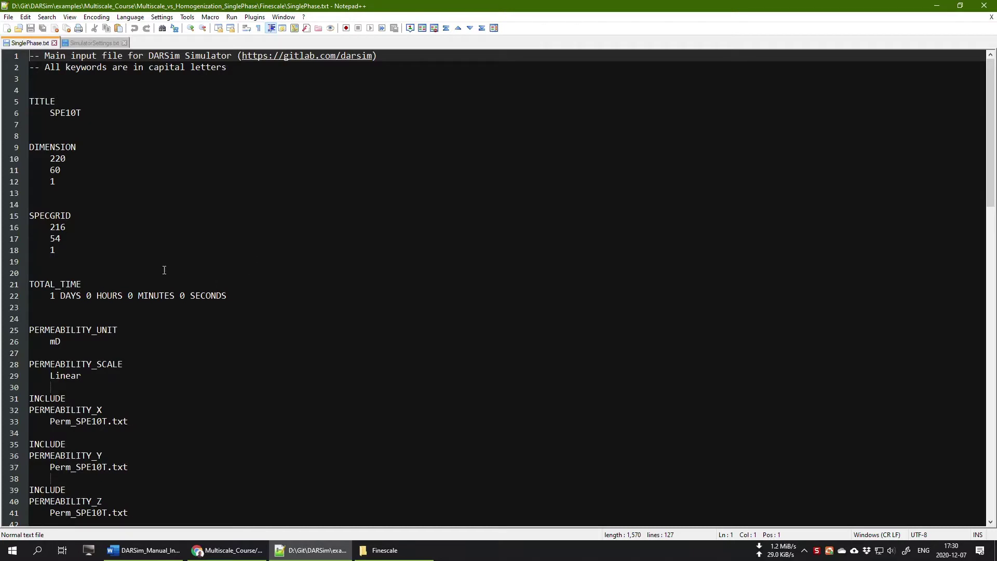
Examine the TITLE, DIMENSION, SPECGRID and TOTAL_TIME entries of the input file
drag(49, 113, 75, 113)
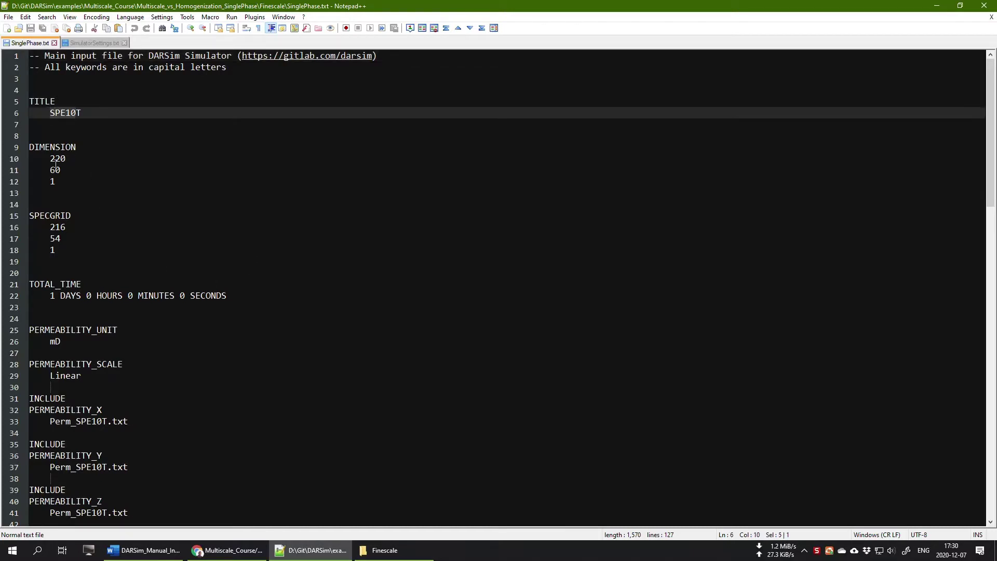
mouse_move(49, 161)
mouse_down()
mouse_move(68, 163)
mouse_move(53, 181)
mouse_up()
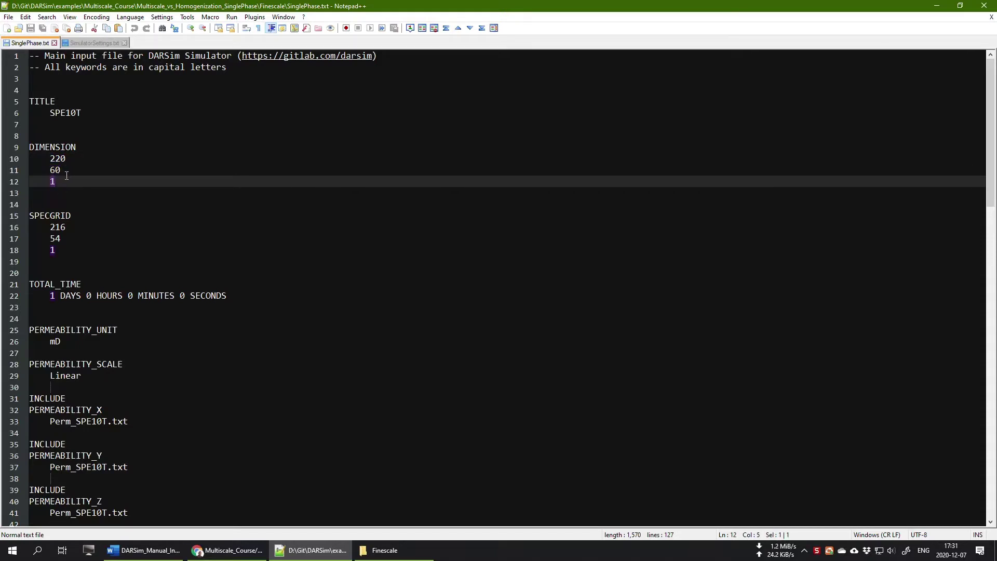
mouse_move(50, 226)
mouse_down()
mouse_move(68, 228)
mouse_move(60, 239)
mouse_up()
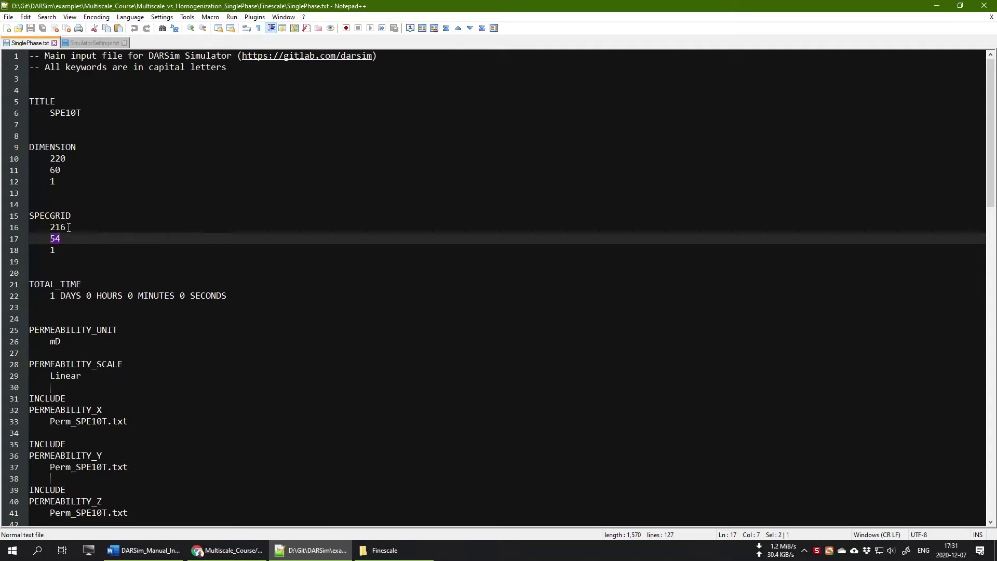
drag(50, 296, 249, 294)
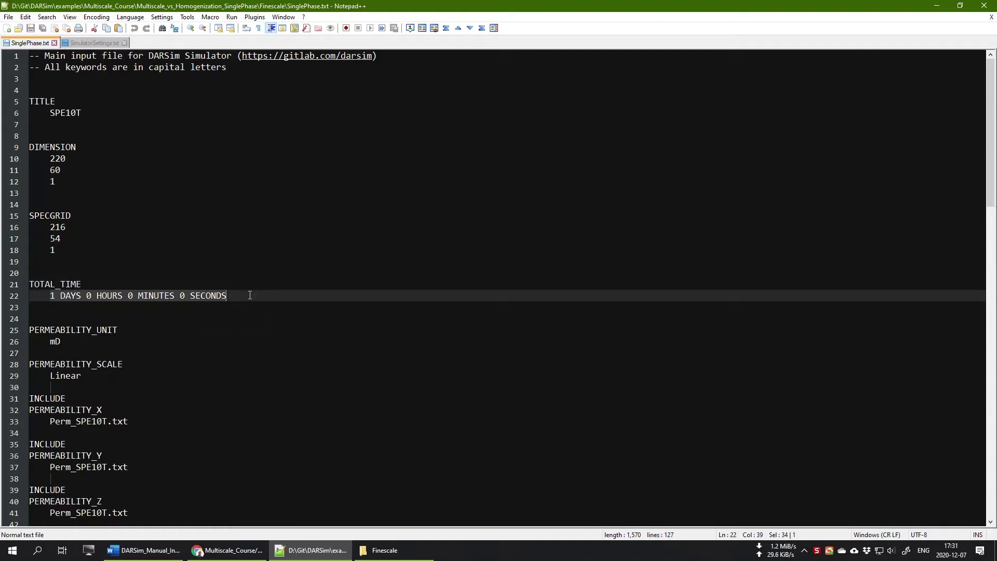
click(254, 296)
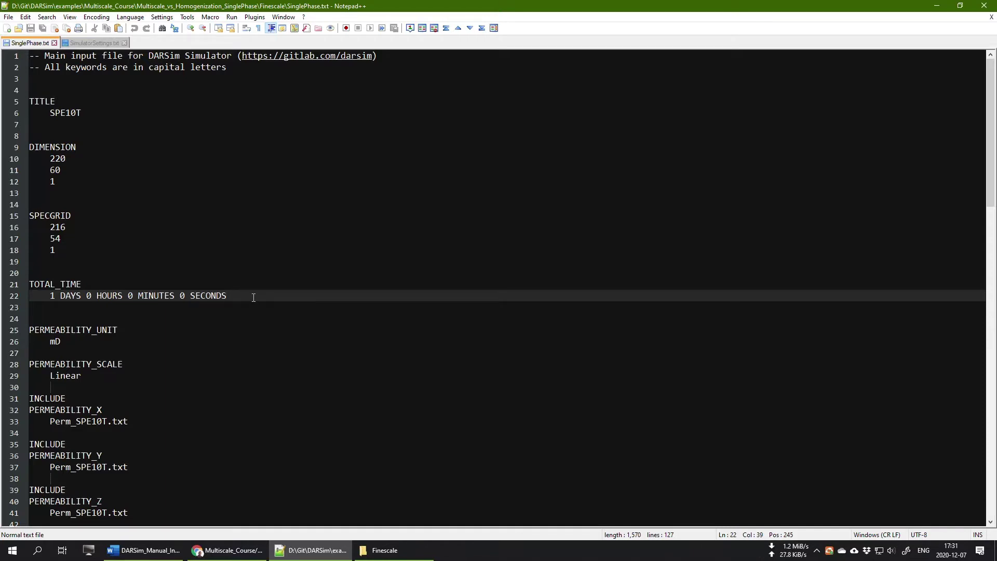
drag(241, 296, 50, 297)
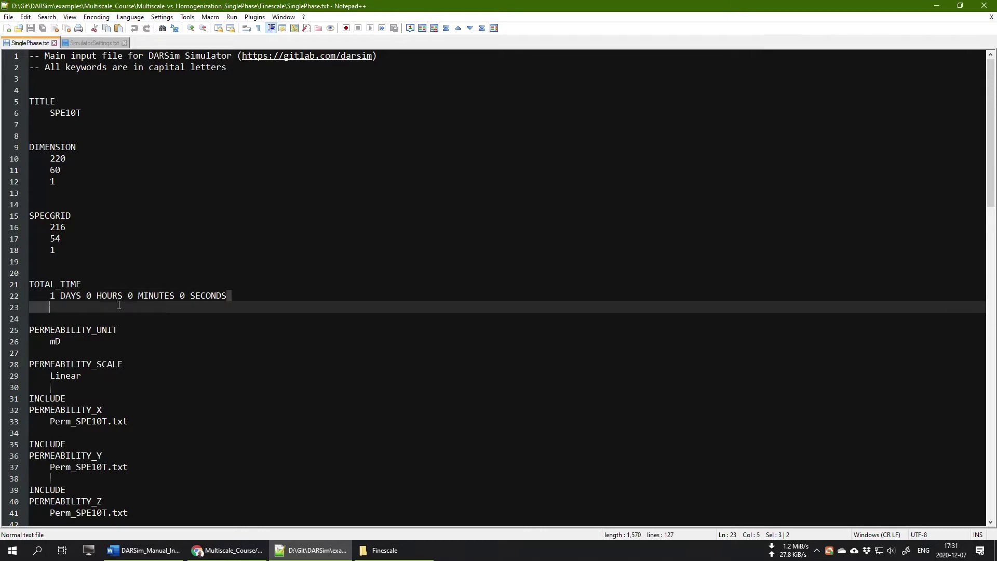
click(53, 297)
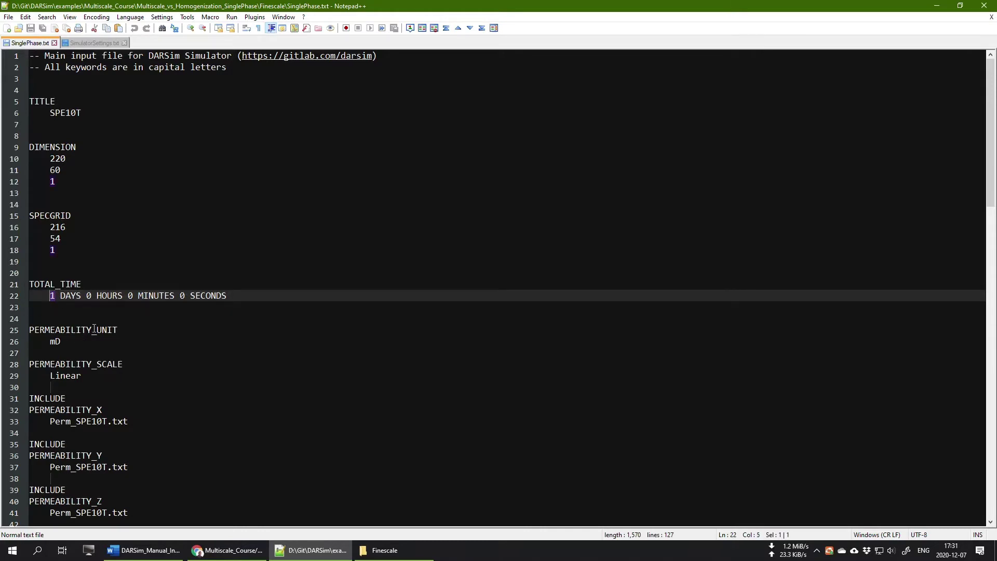
Review the permeability unit, scale and INCLUDE entries, and locate the referenced Perm_SPE10T.txt in the Finescale folder
scroll(94, 329, down, 2)
click(31, 330)
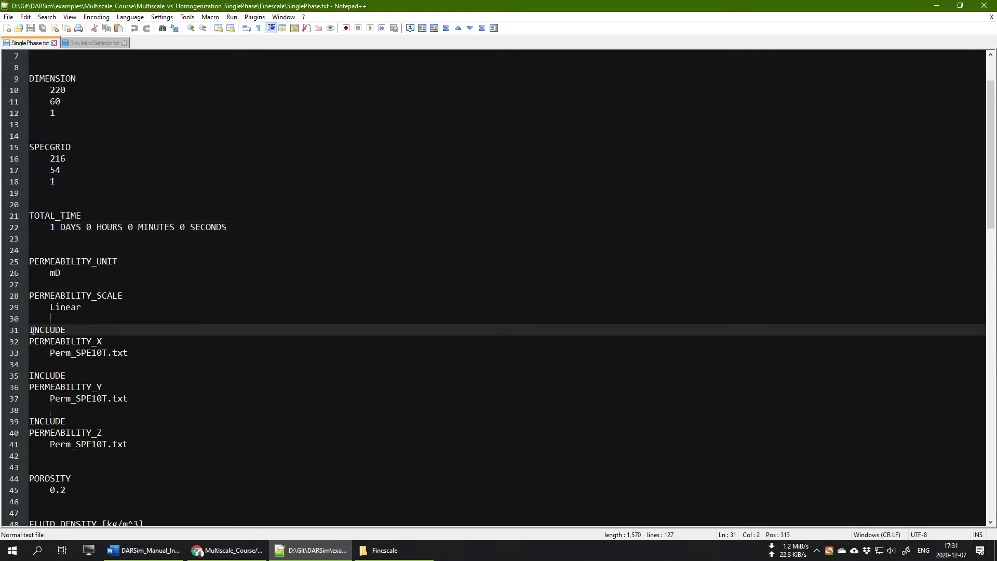
drag(31, 330, 143, 398)
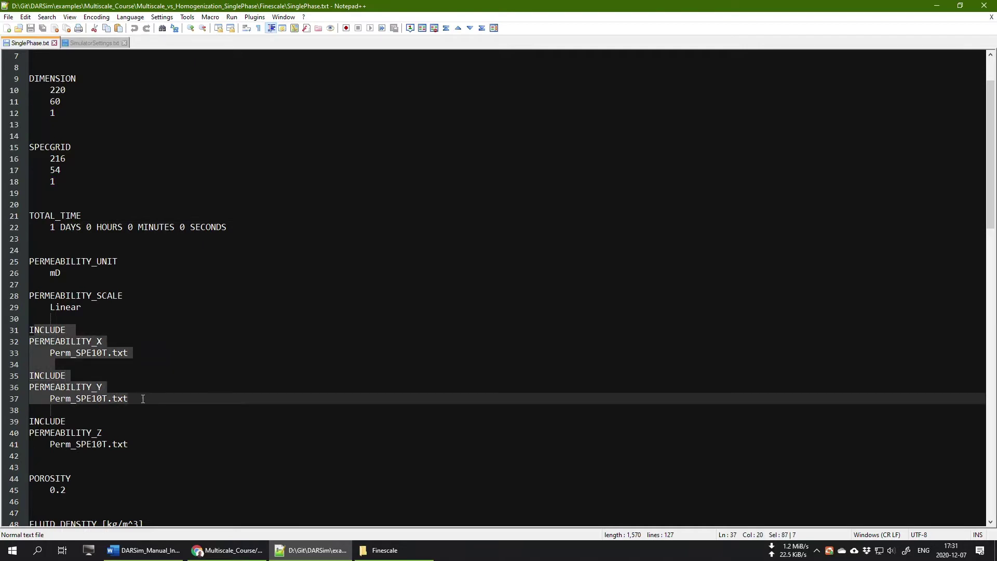
click(110, 405)
click(384, 549)
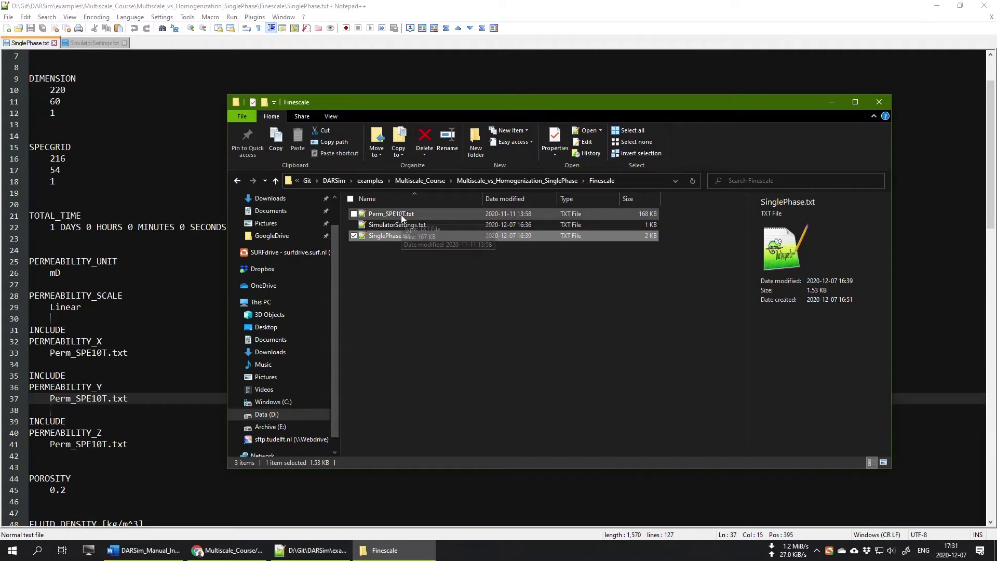
click(60, 353)
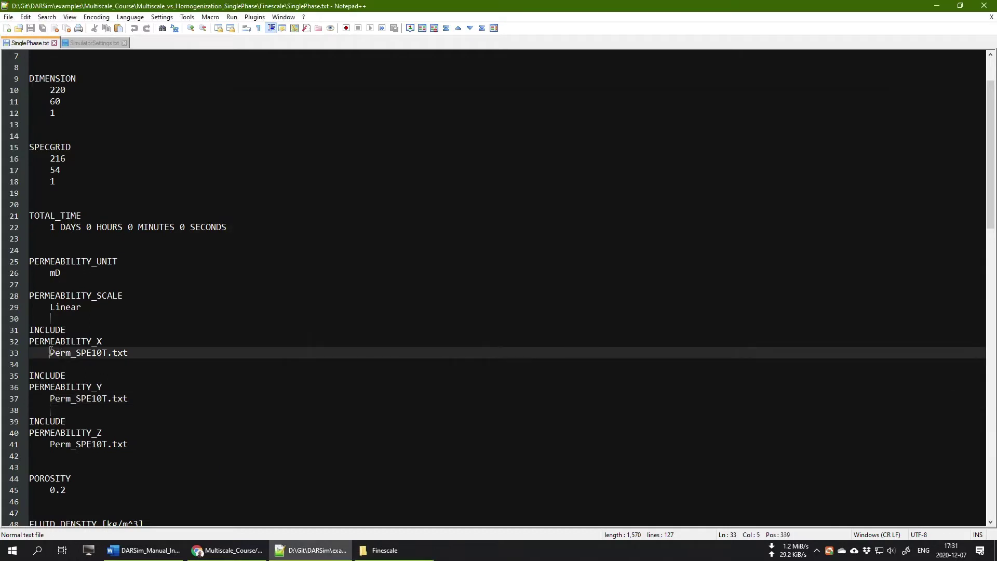
drag(50, 353, 150, 351)
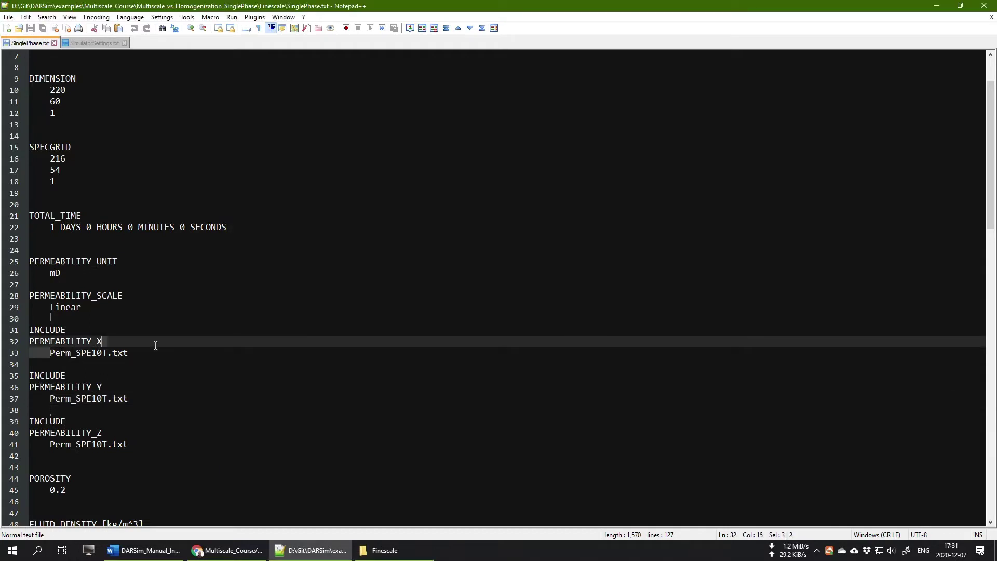
click(58, 273)
drag(50, 307, 82, 306)
drag(135, 354, 51, 353)
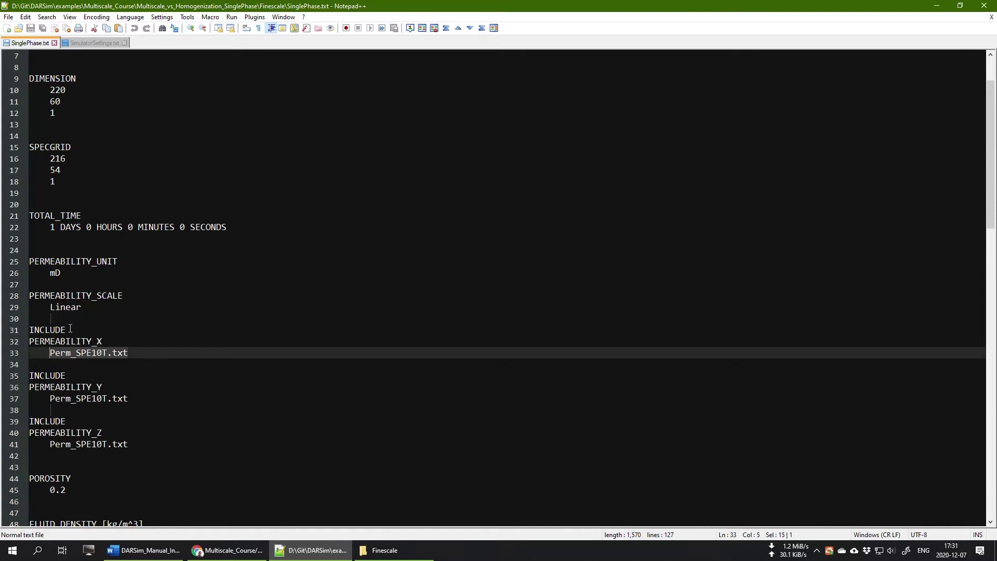
Delete the INCLUDE keyword above PERMEABILITY_X and replace its permeability file name with the value 10
drag(70, 329, 23, 330)
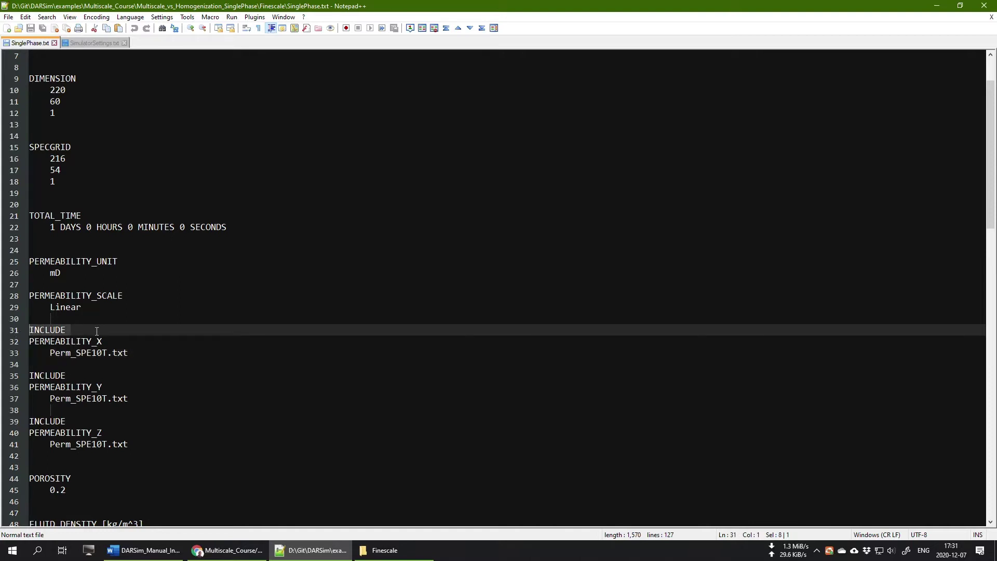
key(Delete)
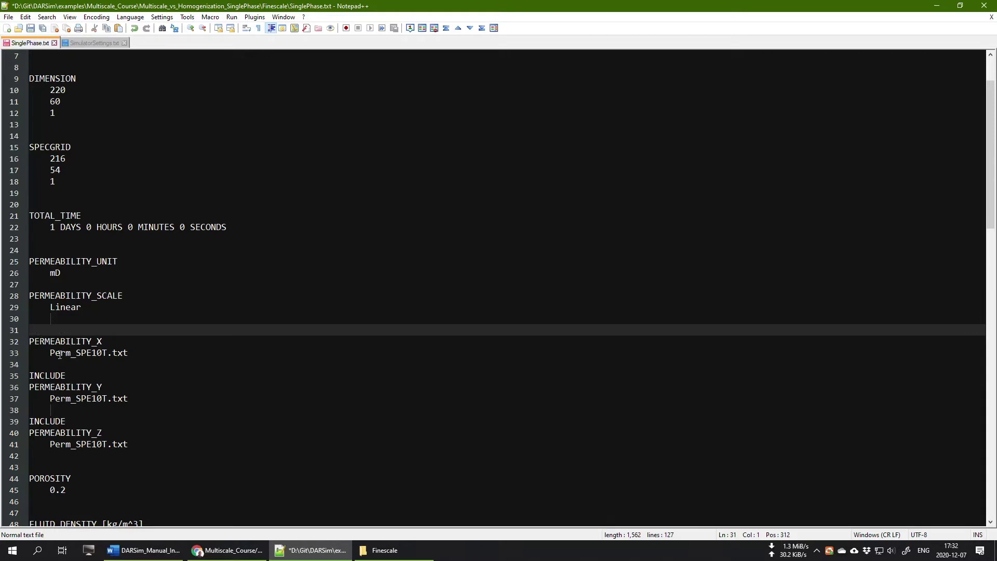
drag(50, 353, 143, 353)
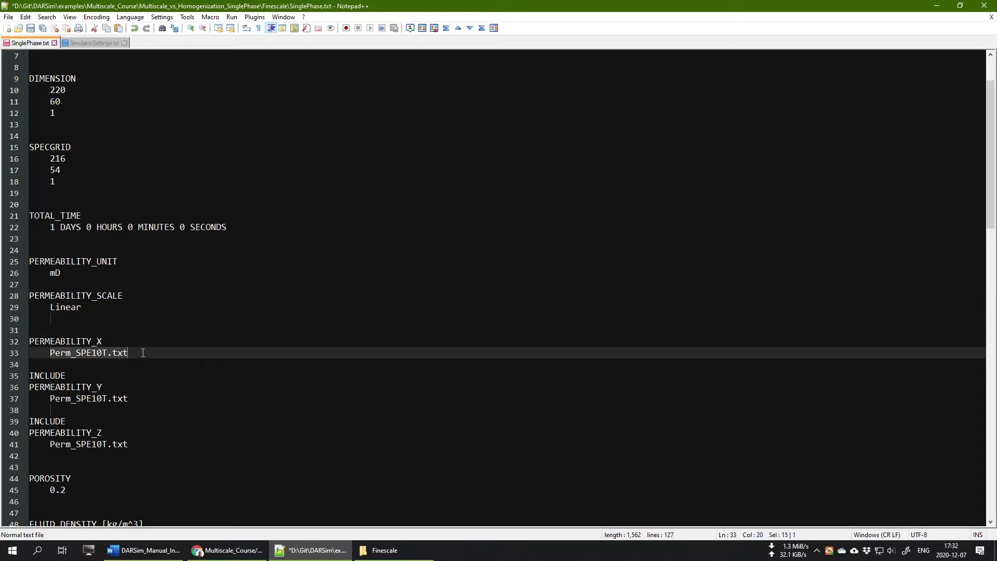
double_click(55, 273)
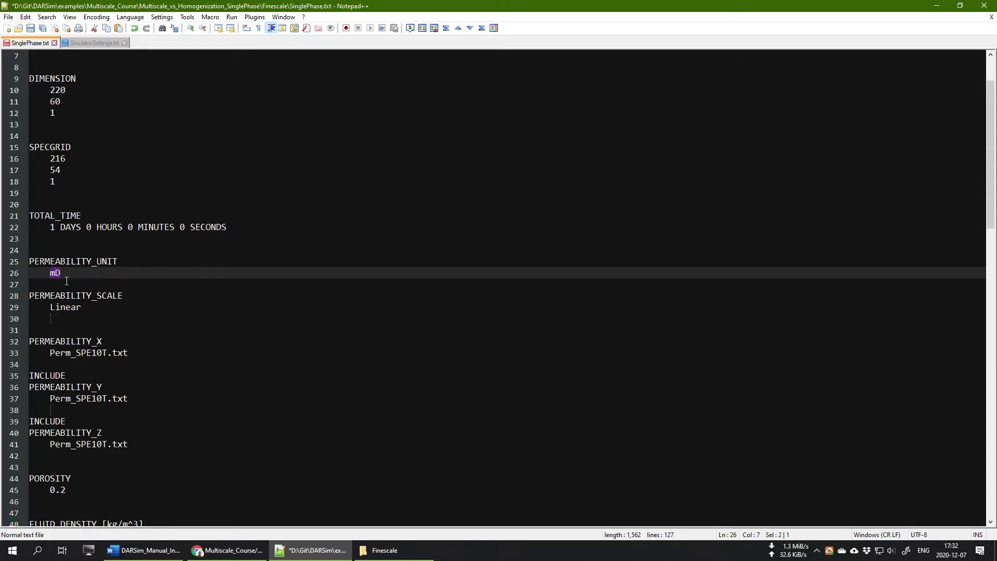
mouse_move(54, 353)
mouse_down()
mouse_move(129, 353)
mouse_move(52, 349)
mouse_up()
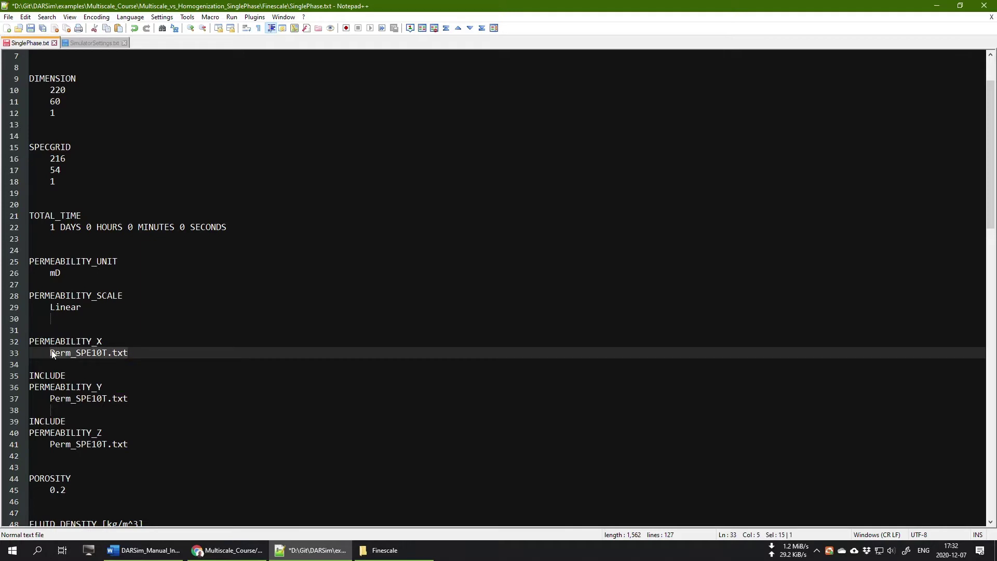
text(10)
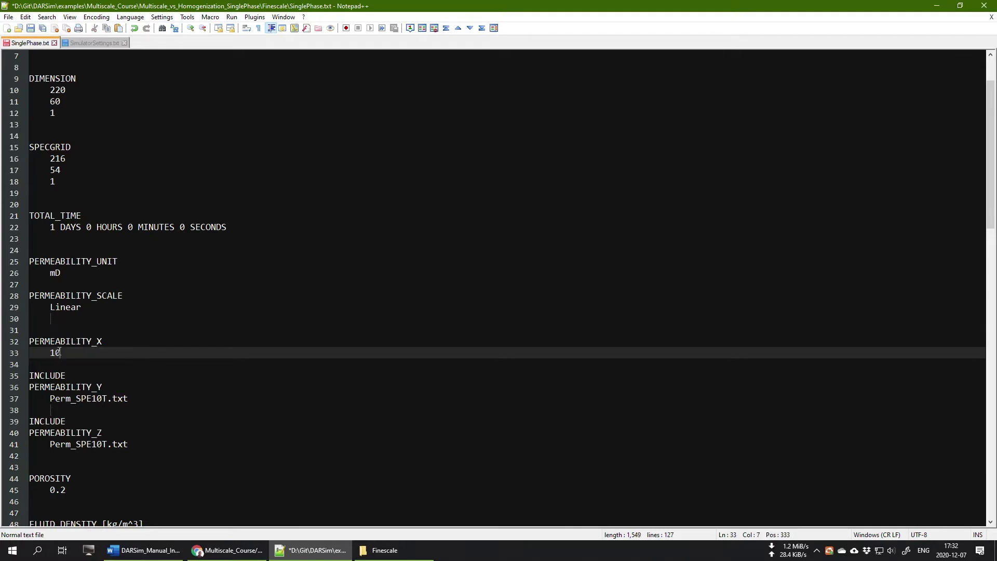
Copy the PERMEABILITY_X value, remove the INCLUDE keyword above PERMEABILITY_Y, and replace its file name with 10
drag(48, 273, 62, 274)
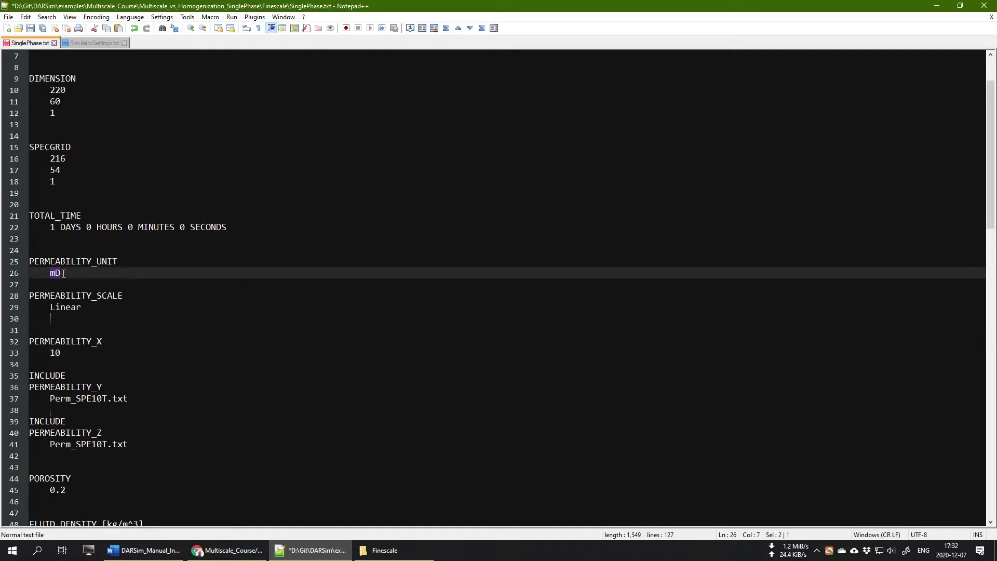
drag(61, 354, 50, 353)
key(ctrl+c)
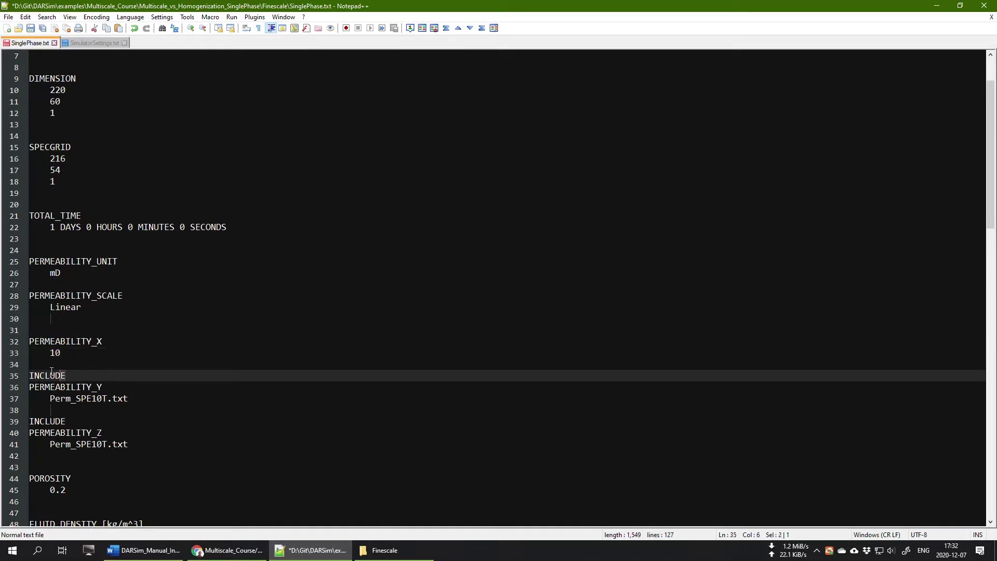
double_click(70, 378)
key(BackSpace)
drag(128, 398, 52, 398)
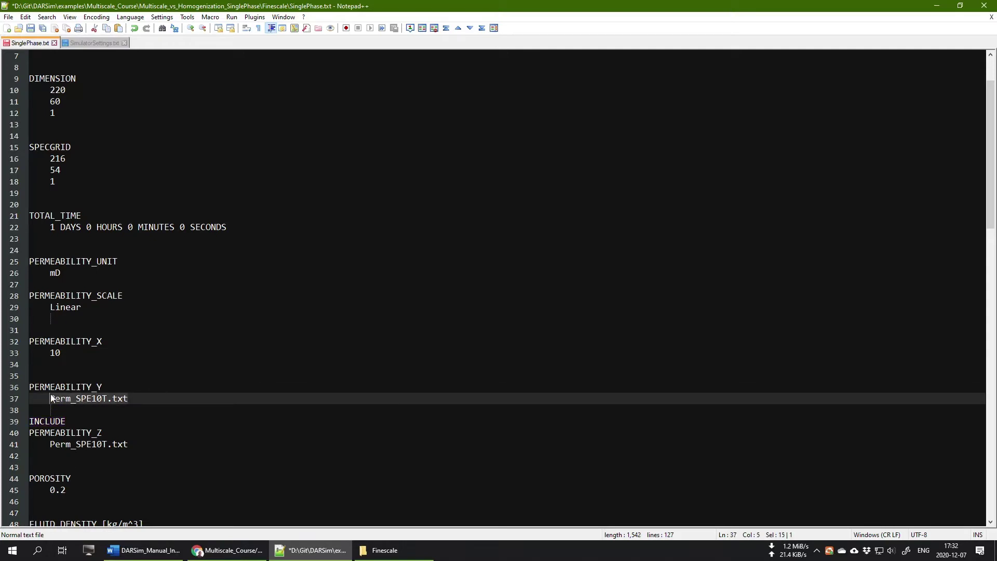
key(ctrl+v)
Replace the PERMEABILITY_Z file name with 10 and delete the INCLUDE keyword above it
drag(130, 444, 40, 424)
key(ctrl+v)
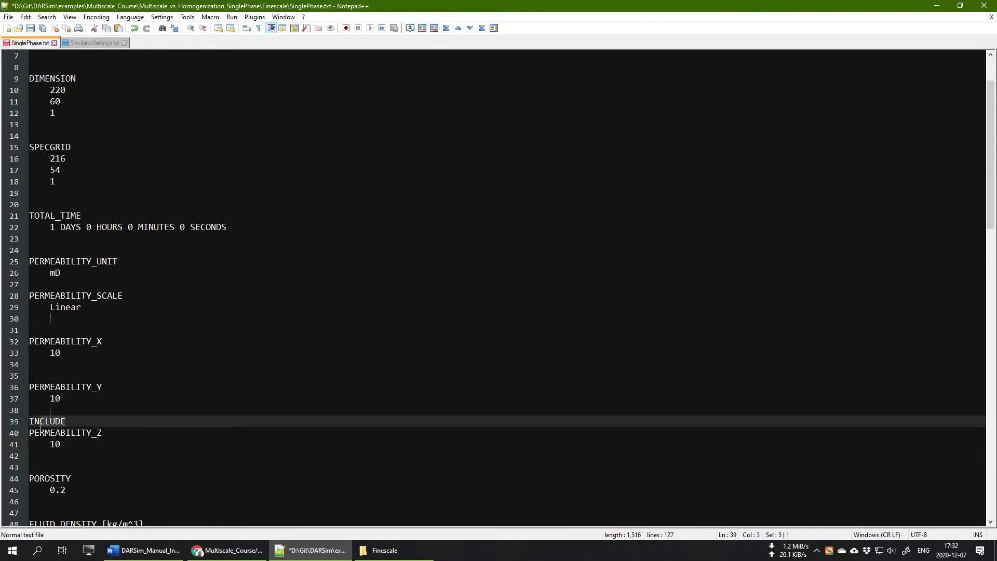
click(69, 421)
key(BackSpace)
key(BackSpace)
key(BackSpace)
key(BackSpace)
key(BackSpace)
key(BackSpace)
key(BackSpace)
scroll(156, 379, down, 3)
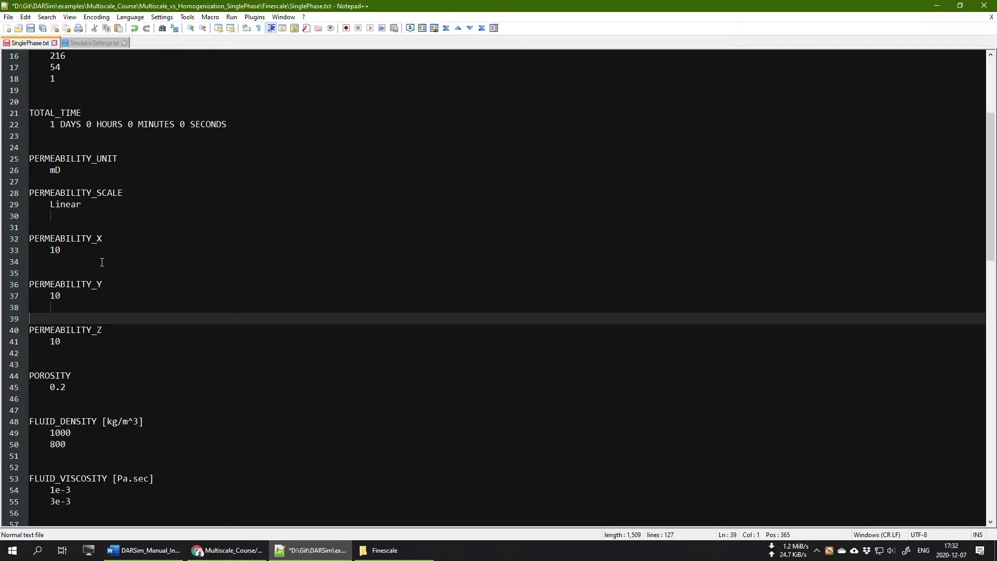
Review the POROSITY value and the FLUID_DENSITY and FLUID_VISCOSITY entries in SinglePhase.txt
drag(51, 387, 71, 387)
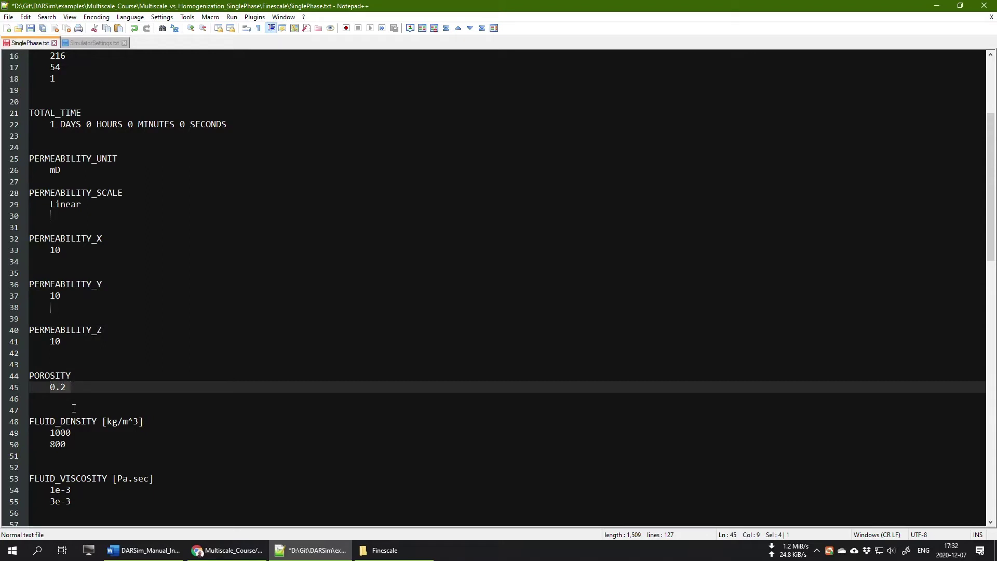
scroll(62, 361, down, 3)
drag(50, 325, 74, 339)
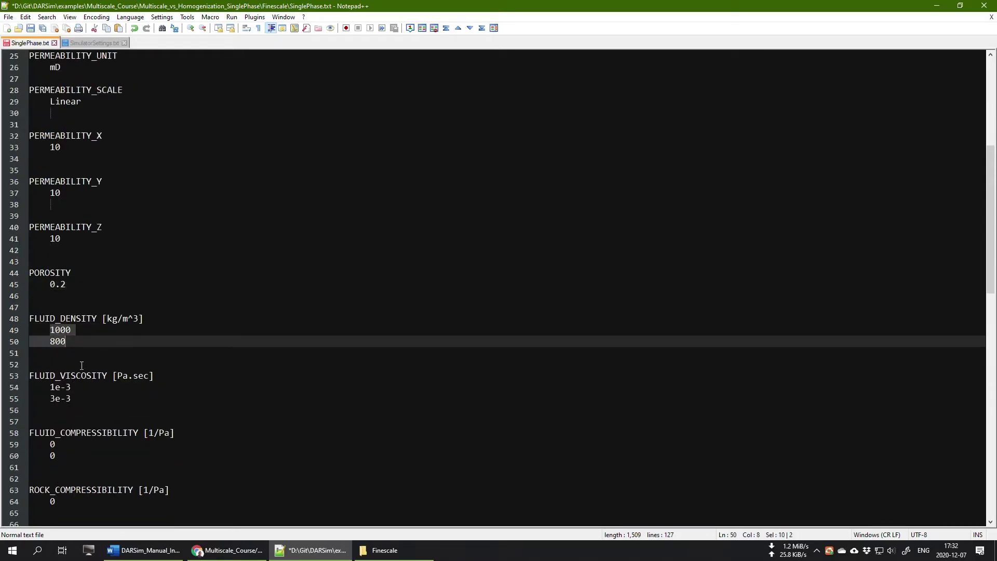
scroll(81, 366, down, 1)
drag(82, 366, 21, 341)
scroll(125, 366, down, 3)
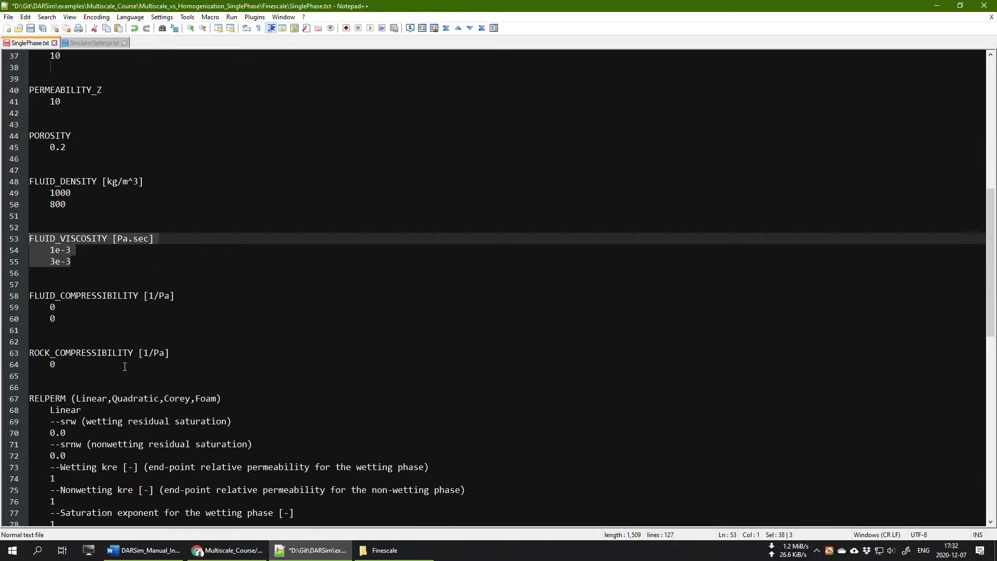
Review the fluid and rock compressibility entries and the RELPERM block with its residual saturations
scroll(118, 359, down, 3)
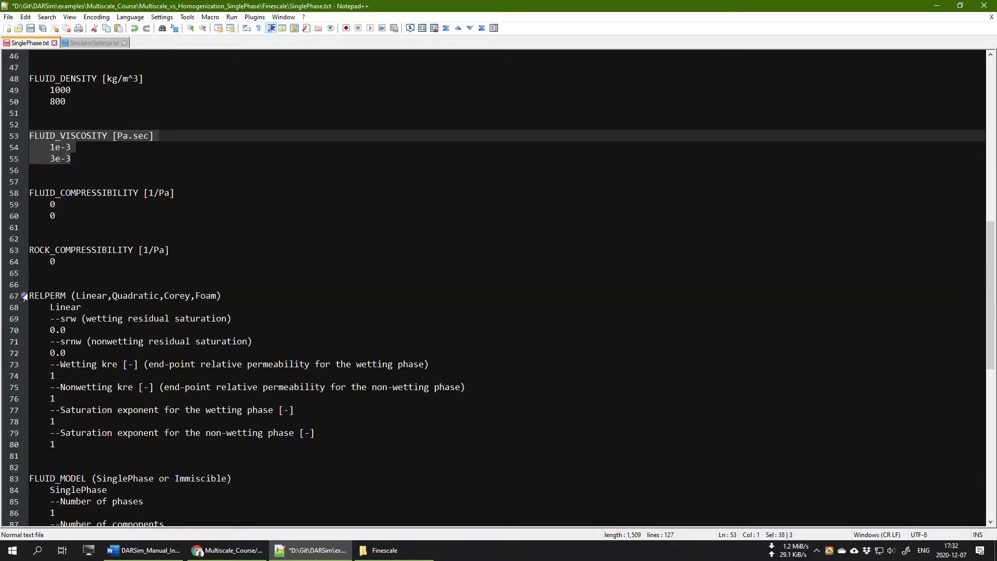
drag(50, 307, 49, 352)
scroll(125, 396, down, 2)
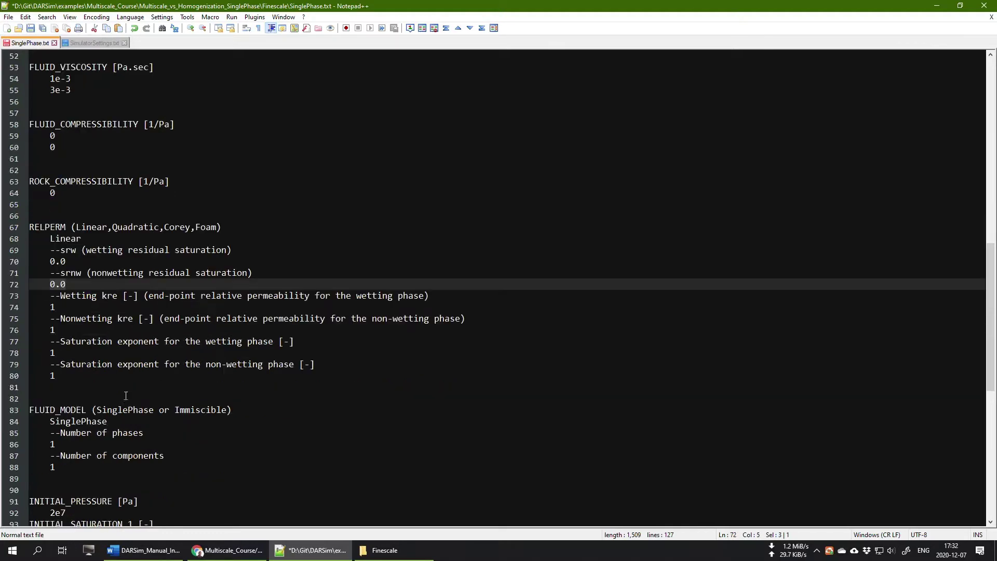
Examine the FLUID_MODEL block, including the model type, number of phases and number of components
scroll(126, 396, down, 4)
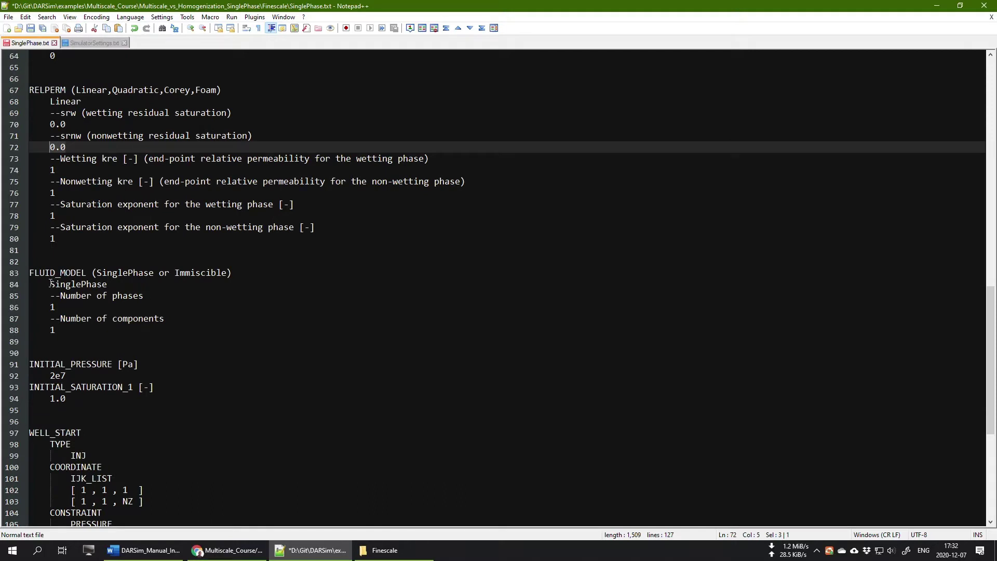
drag(50, 283, 113, 280)
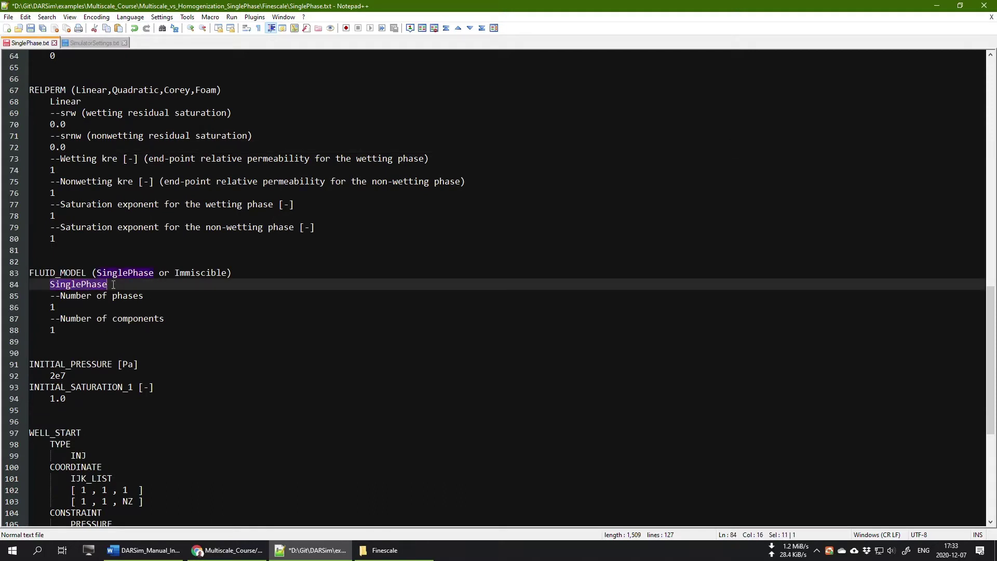
click(84, 285)
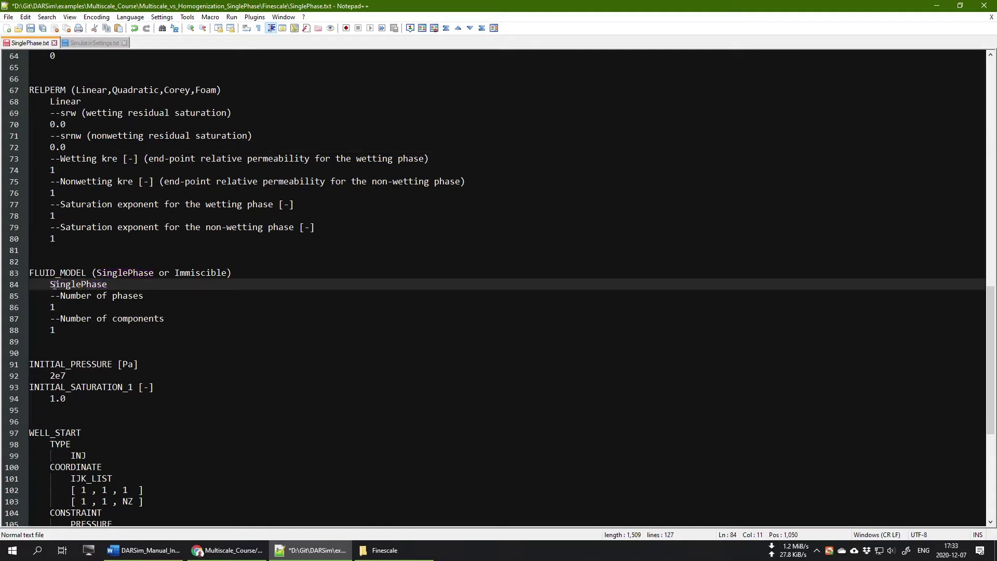
mouse_move(51, 284)
mouse_down()
mouse_move(112, 283)
mouse_move(52, 287)
mouse_up()
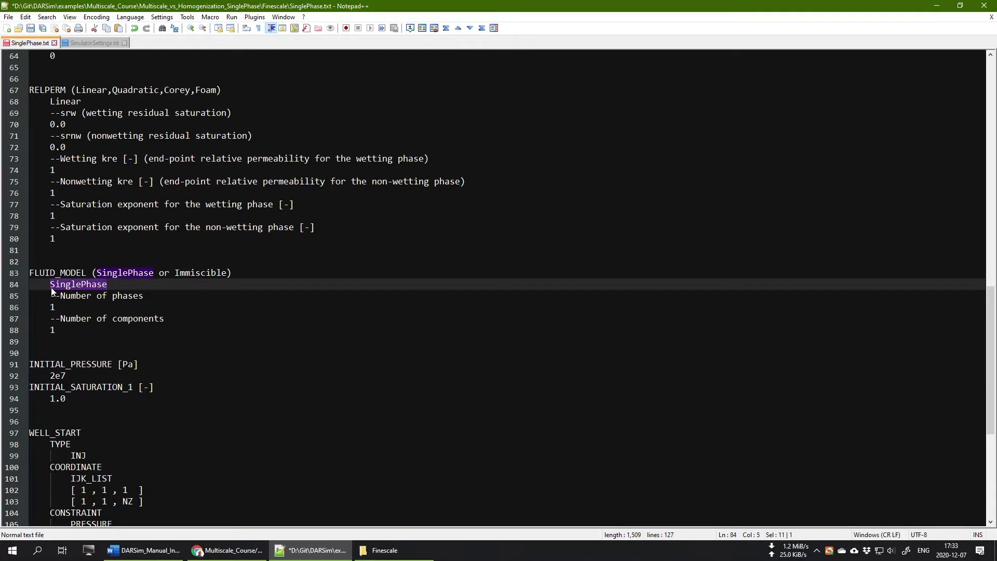
click(53, 307)
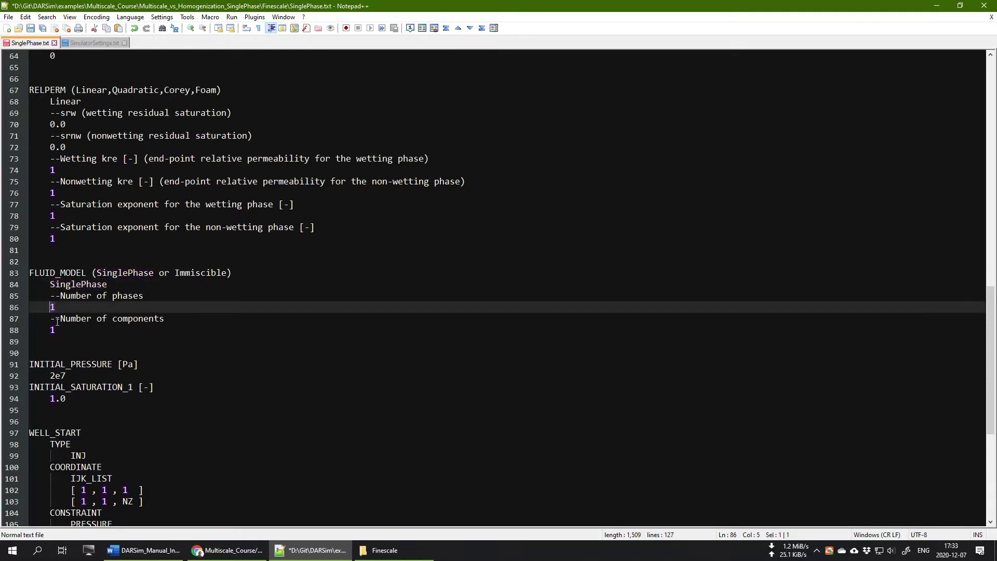
click(56, 329)
drag(56, 329, 52, 329)
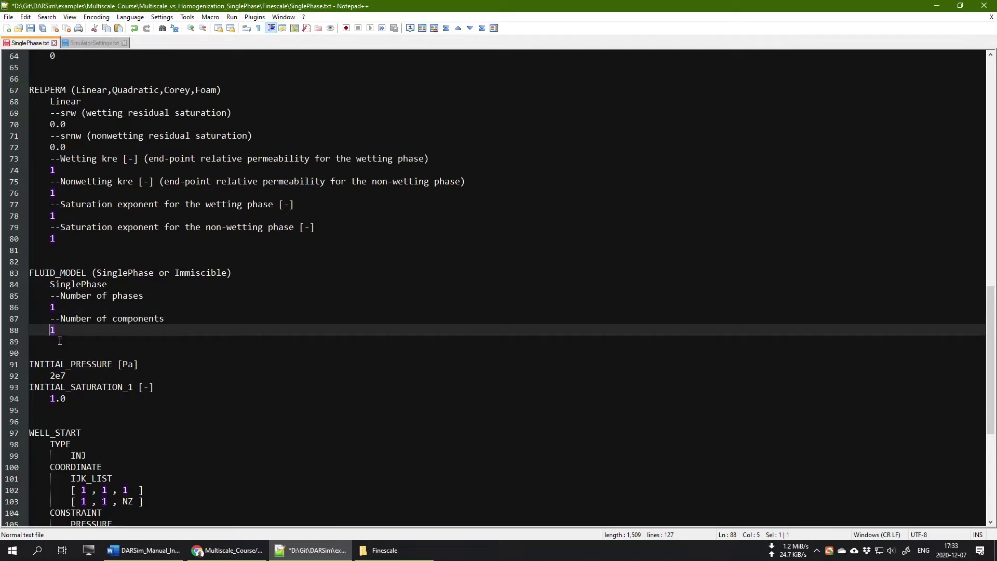
Examine the INITIAL_PRESSURE and INITIAL_SATURATION_1 entries of the input file
scroll(95, 314, down, 2)
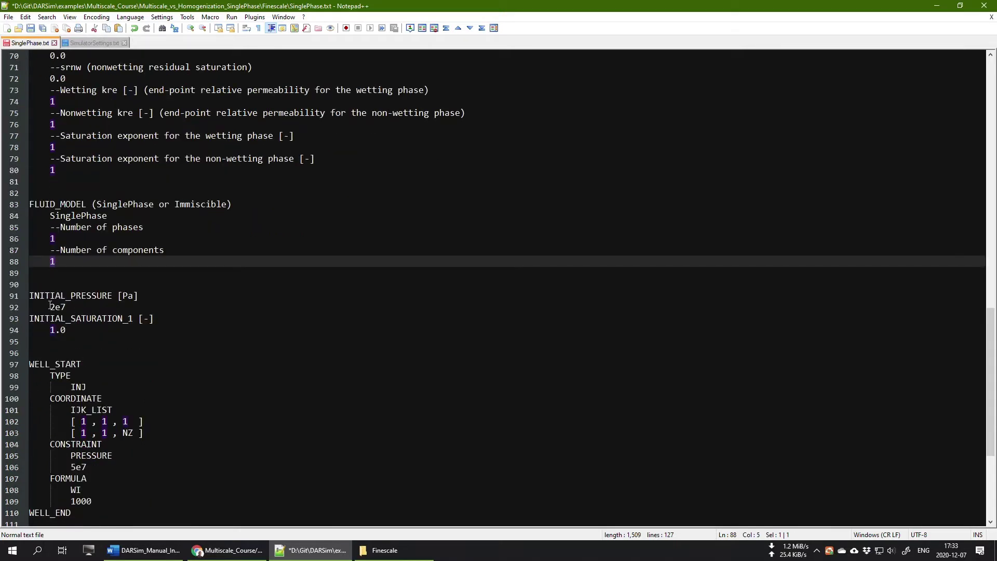
drag(50, 307, 71, 306)
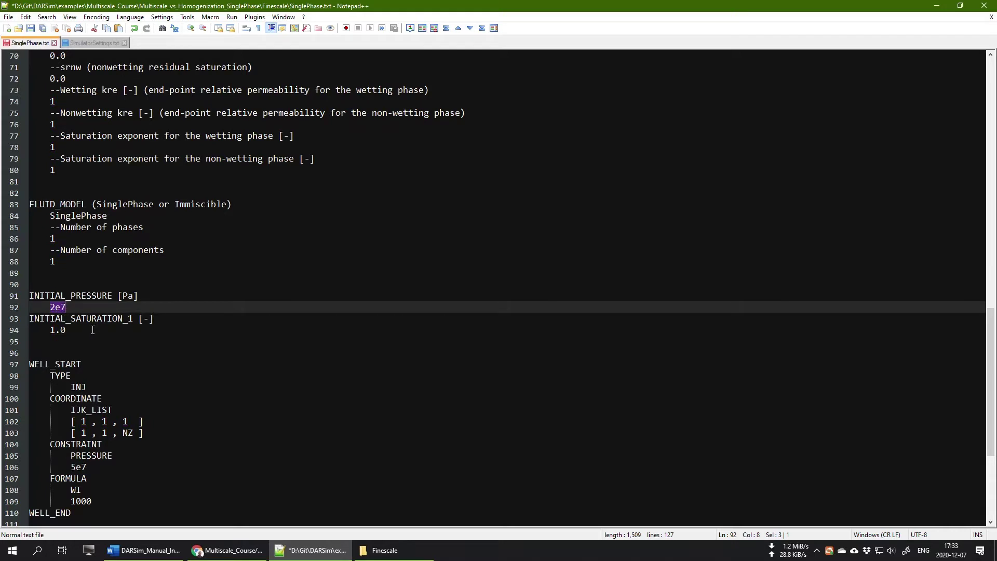
drag(66, 329, 50, 329)
click(80, 330)
click(80, 331)
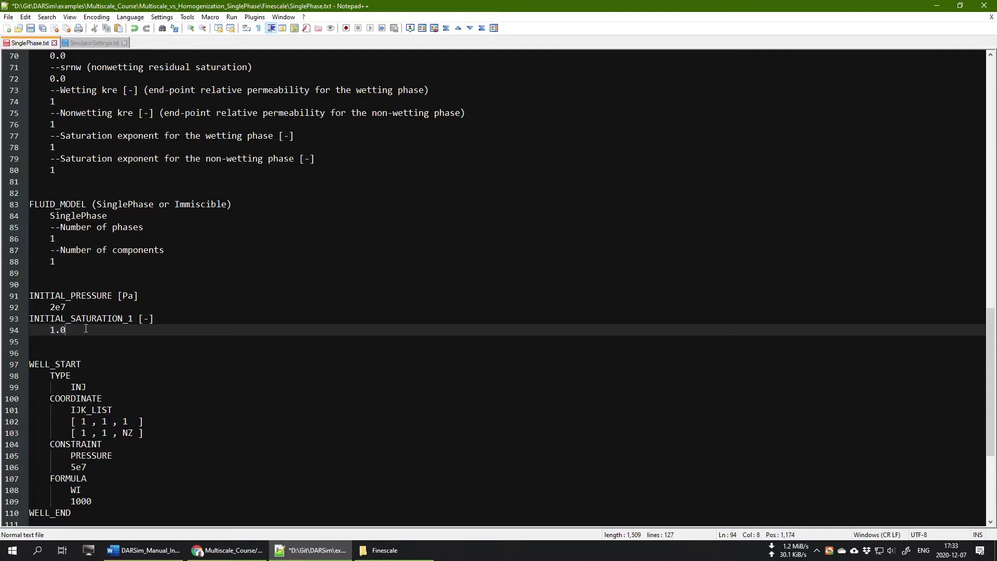
drag(75, 332, 30, 318)
click(68, 331)
Examine the injection well block and compare it with the well layout figure in the DARSim manual in Word
scroll(68, 331, down, 5)
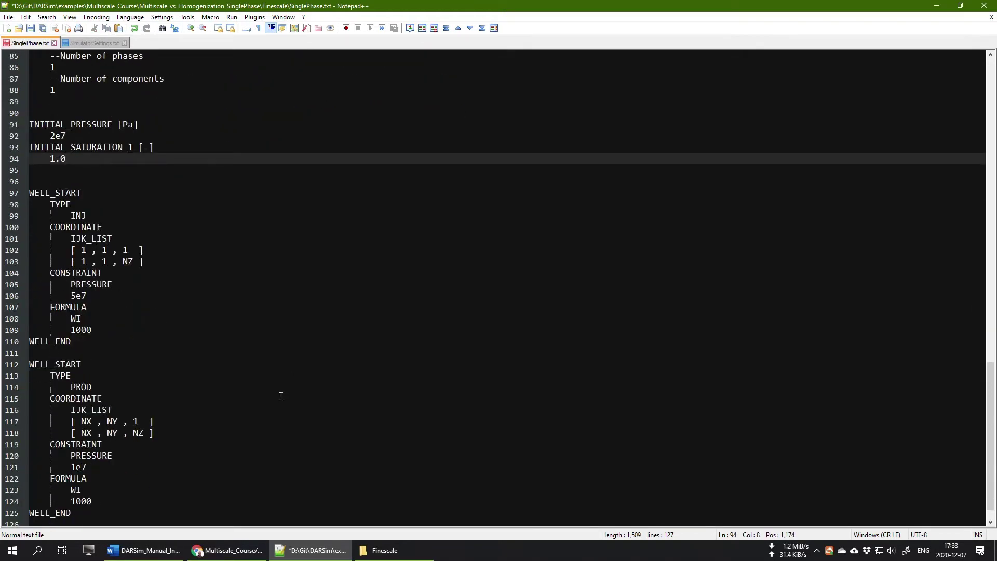
click(145, 550)
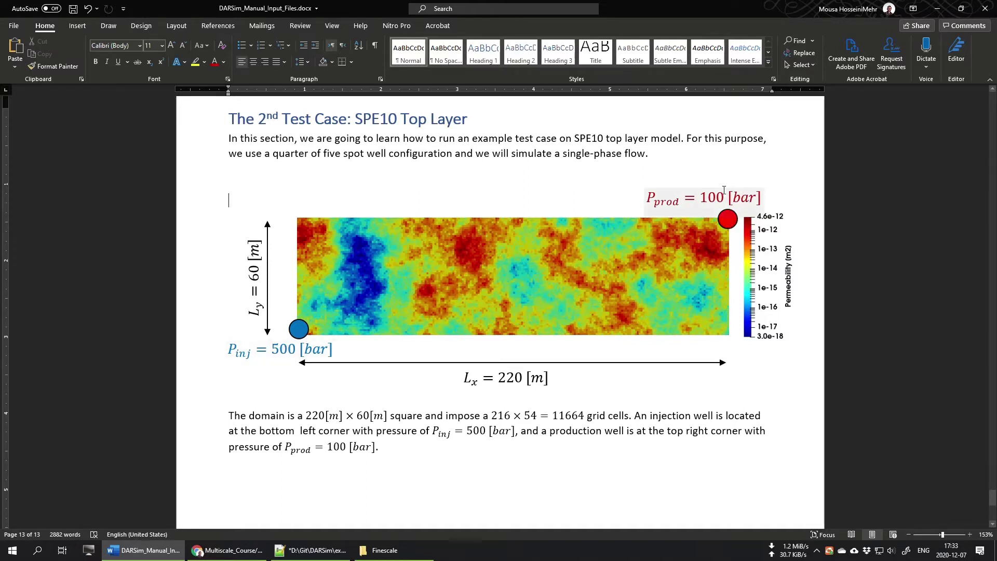
click(145, 550)
scroll(59, 180, down, 1)
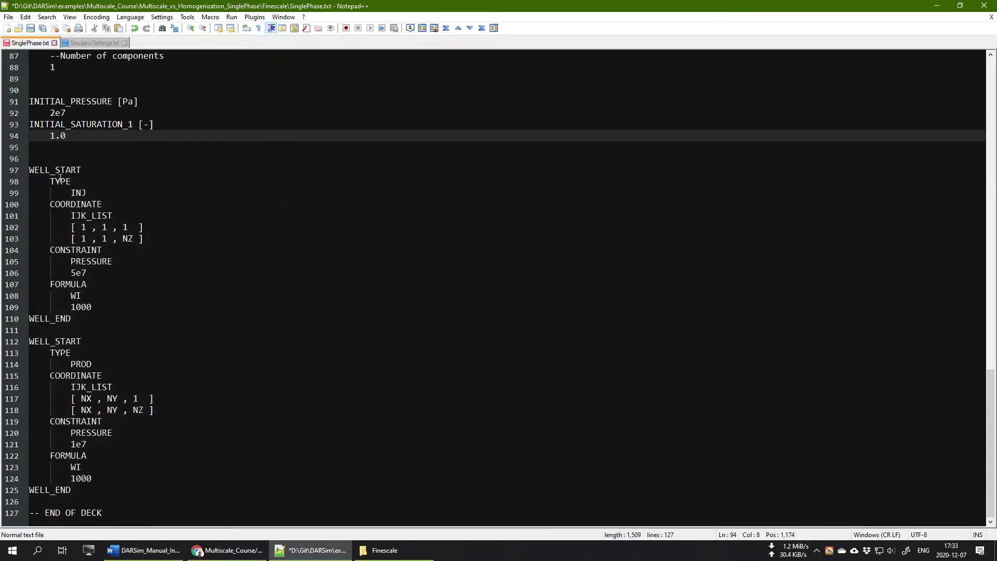
drag(30, 170, 113, 315)
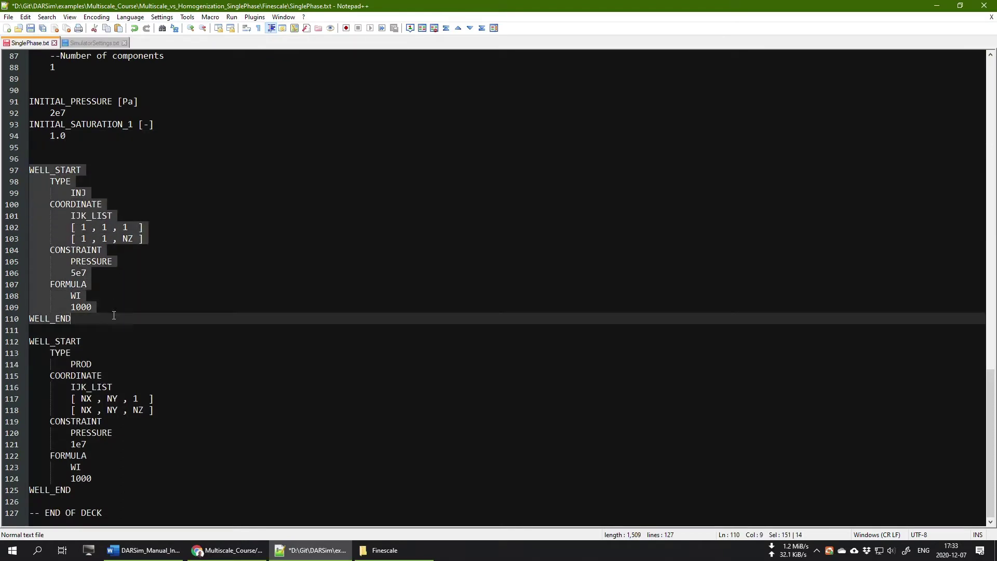
click(144, 550)
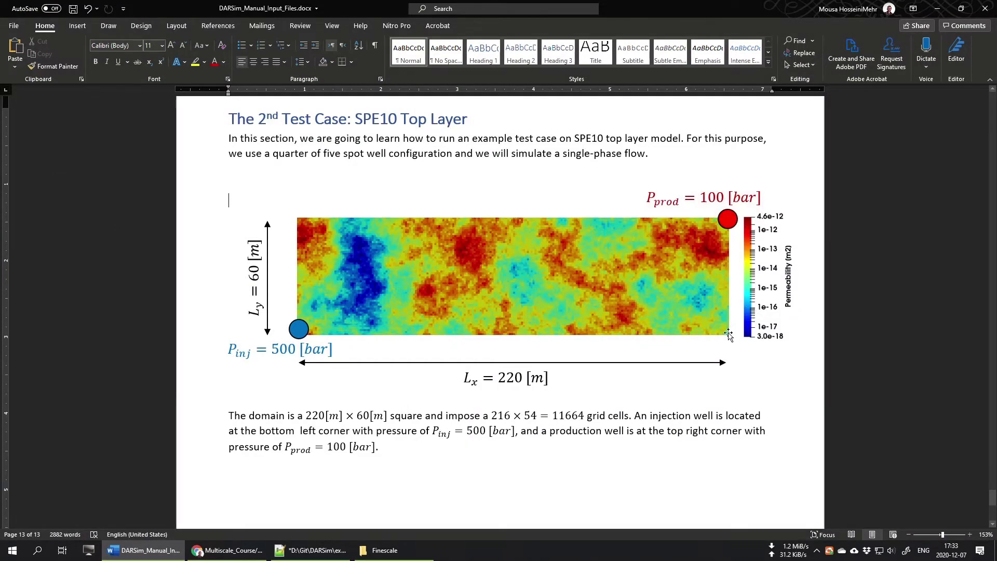
click(144, 550)
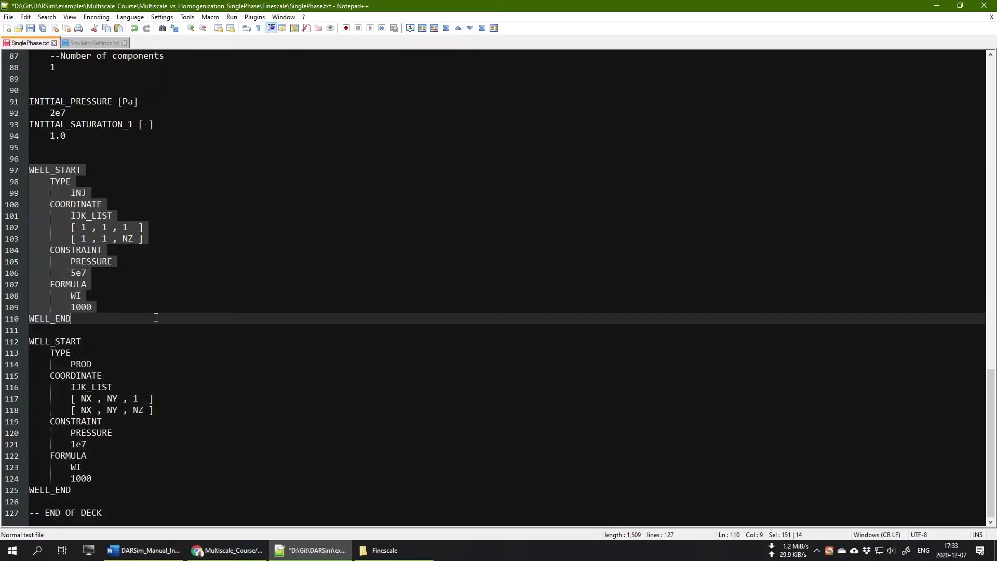
Highlight the INJ and PROD well definitions from WELL_START to WELL_END in turn to compare them
click(35, 331)
drag(30, 346, 30, 489)
click(31, 170)
drag(30, 169, 120, 326)
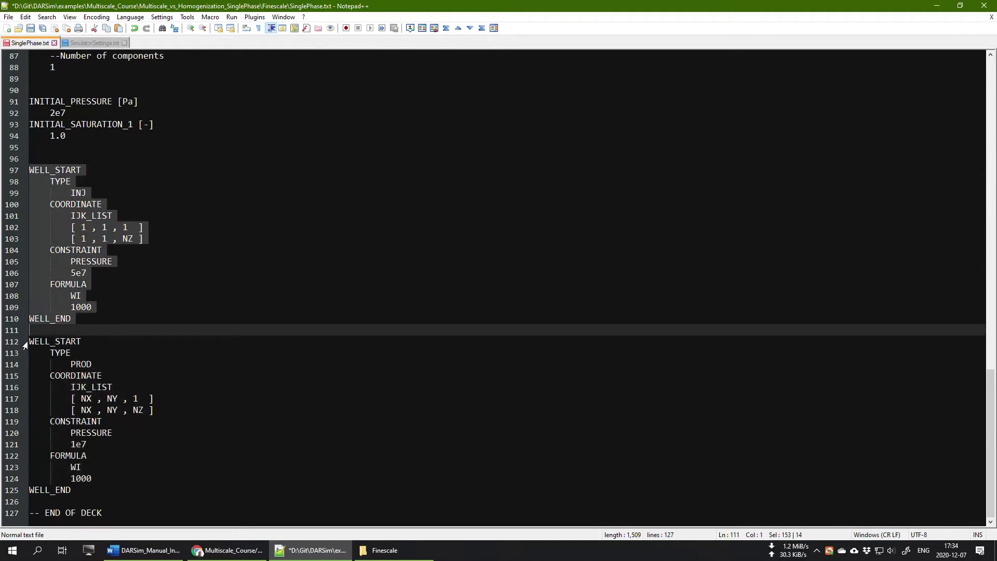
drag(28, 342, 171, 488)
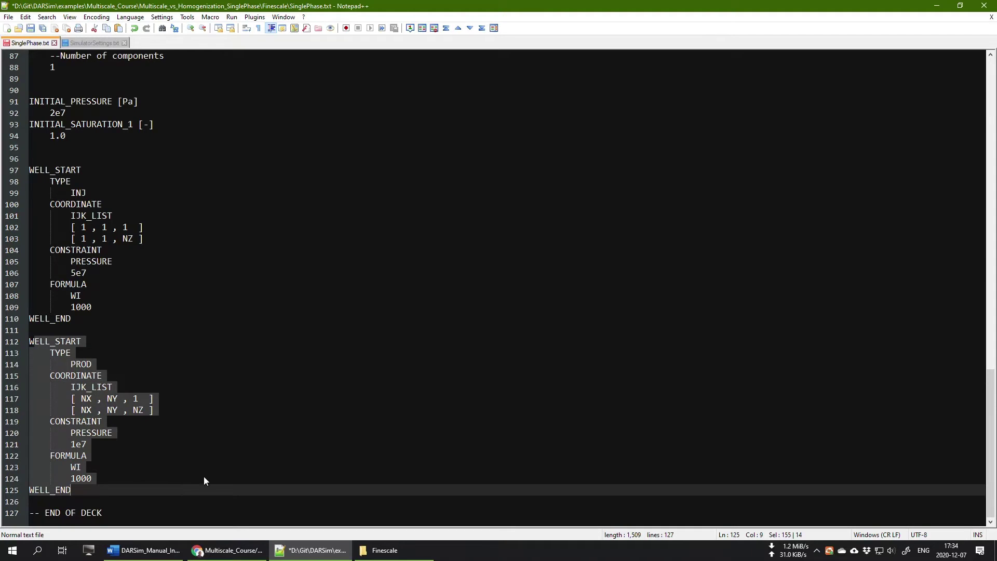
Bring up SimulatorSettings.txt for reading and check the Finescale folder in the file explorer
click(95, 43)
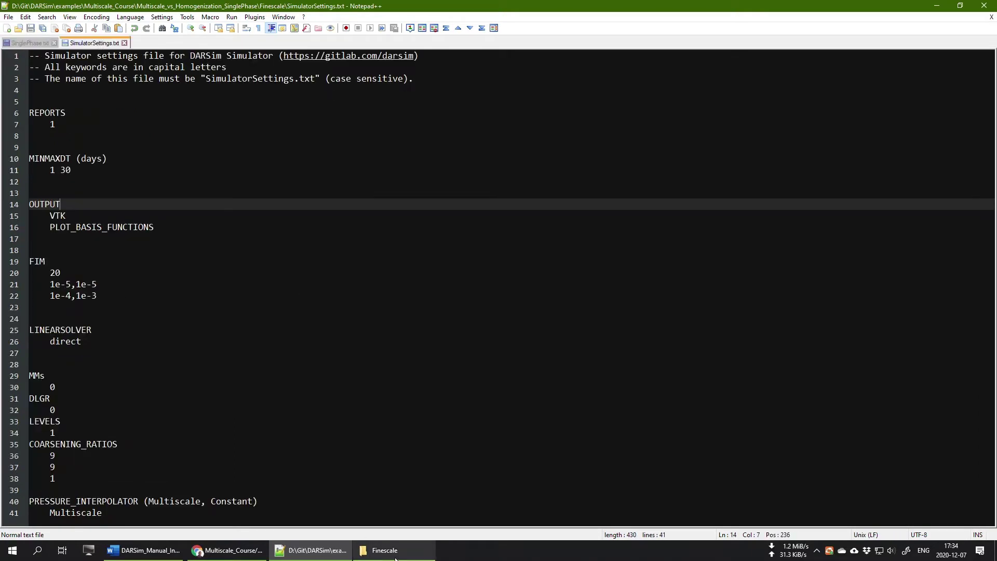
click(384, 549)
click(329, 43)
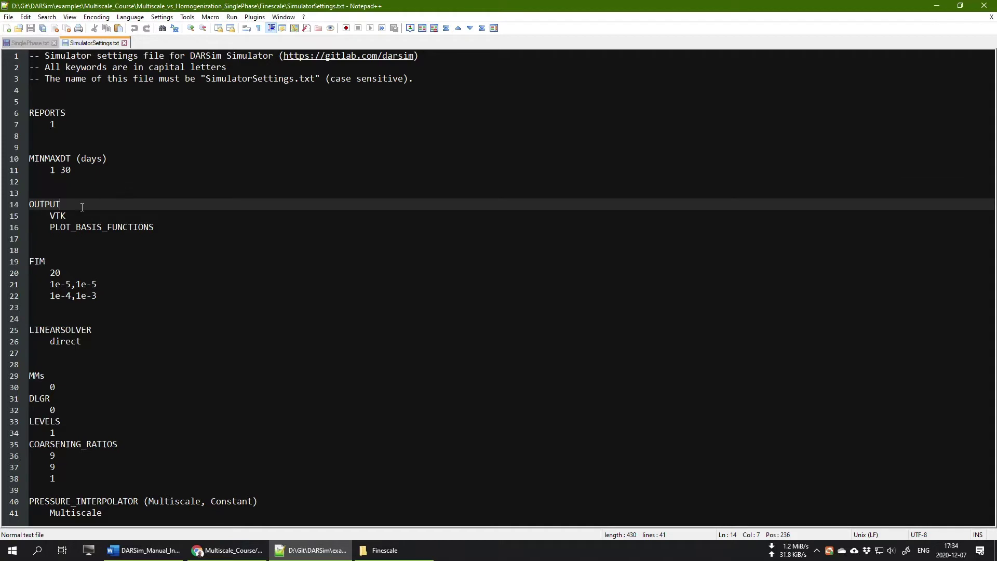
Examine the REPORTS setting and the MINMAXDT time-step limits in the simulator settings file
click(65, 122)
key(shift+Up)
key(shift+Home)
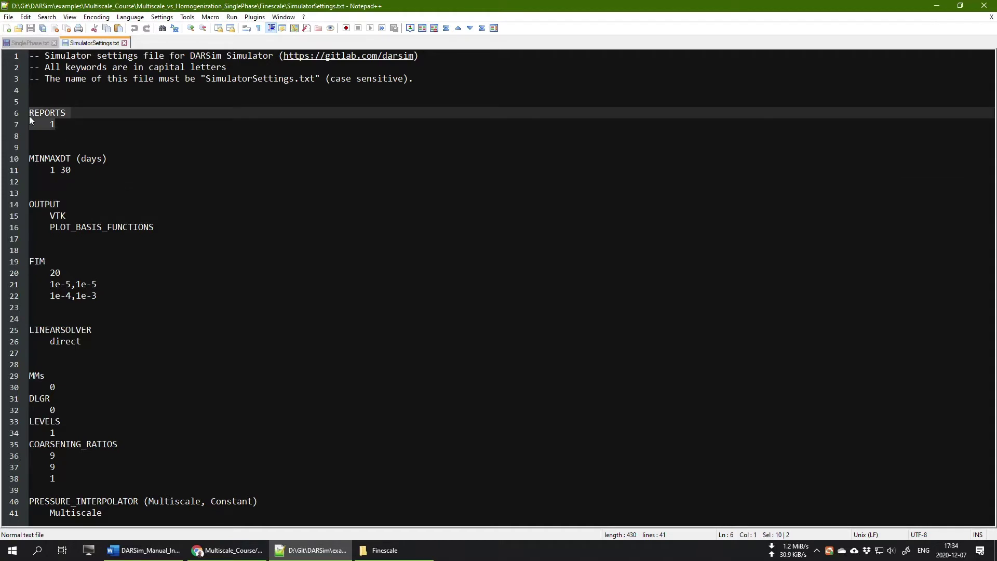
click(65, 123)
key(shift+Up)
key(shift+Home)
mouse_move(30, 157)
mouse_down()
mouse_move(89, 166)
mouse_move(29, 160)
mouse_up()
click(85, 169)
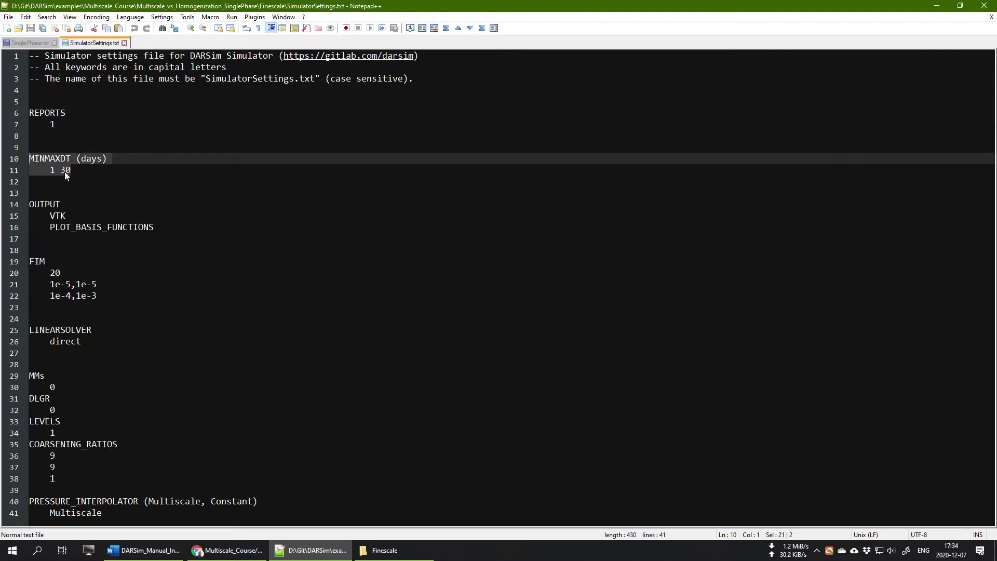
click(50, 169)
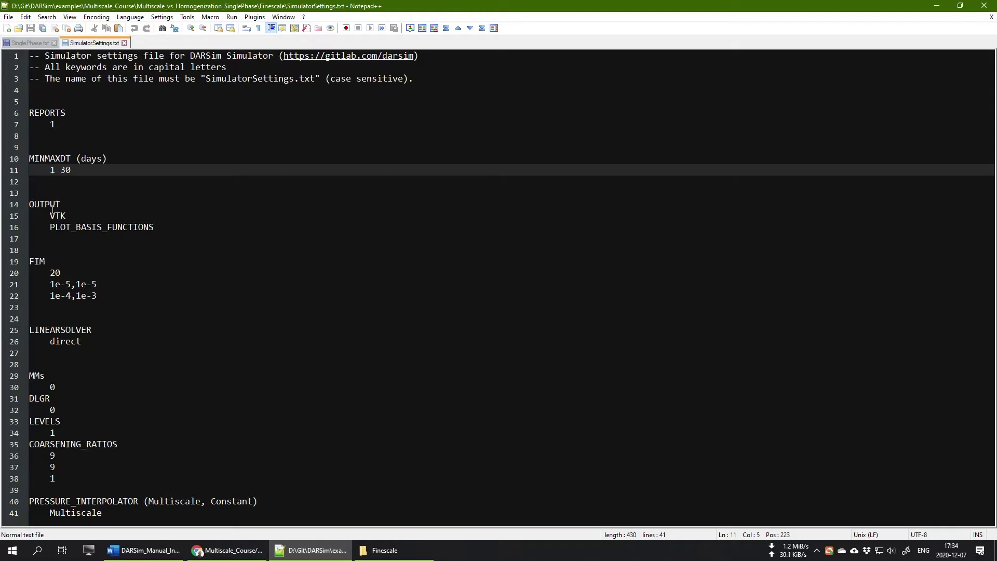
Examine the OUTPUT block's VTK and PLOT_BASIS_FUNCTIONS options
drag(50, 216, 67, 215)
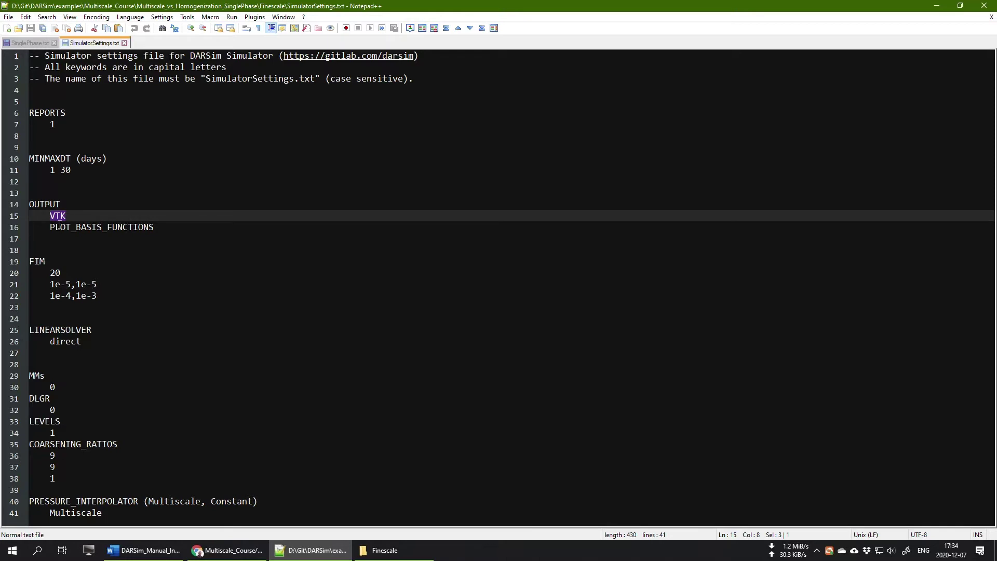
drag(50, 227, 161, 227)
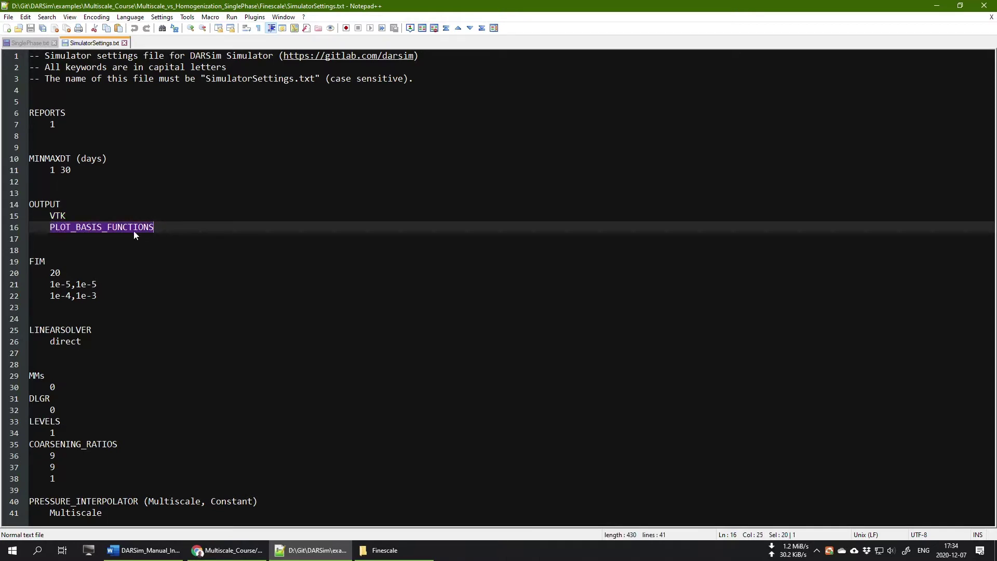
click(75, 229)
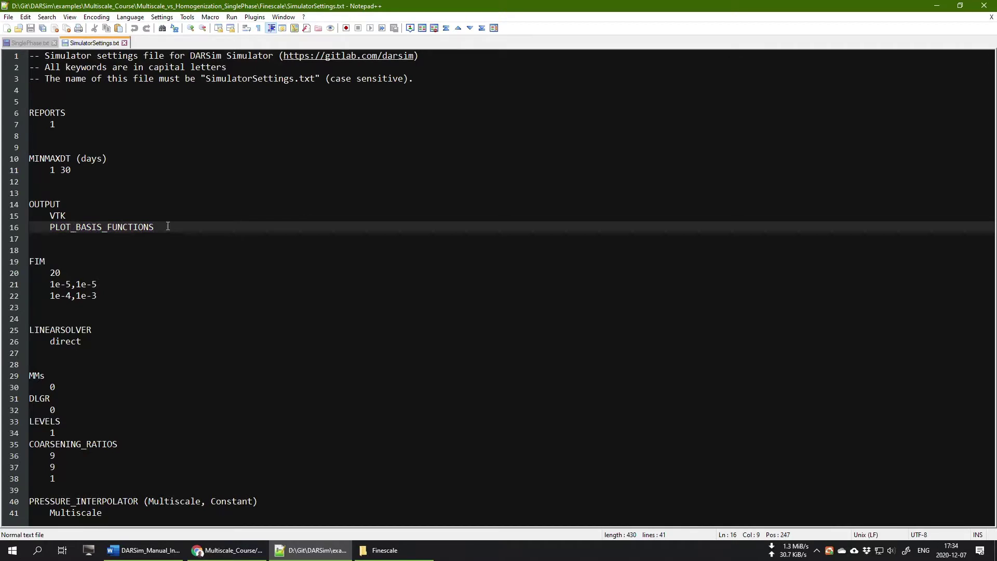
drag(168, 227, 54, 227)
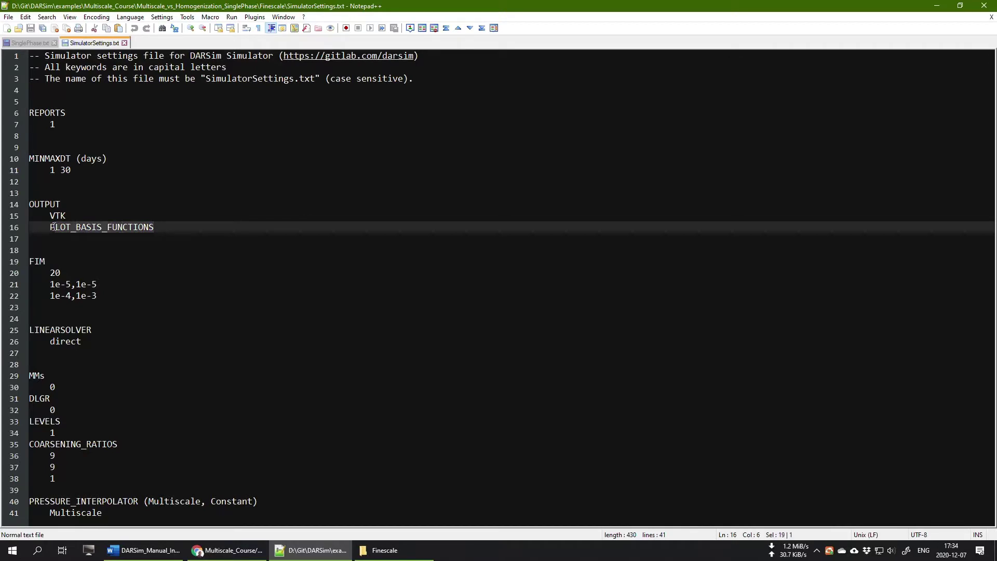
click(73, 227)
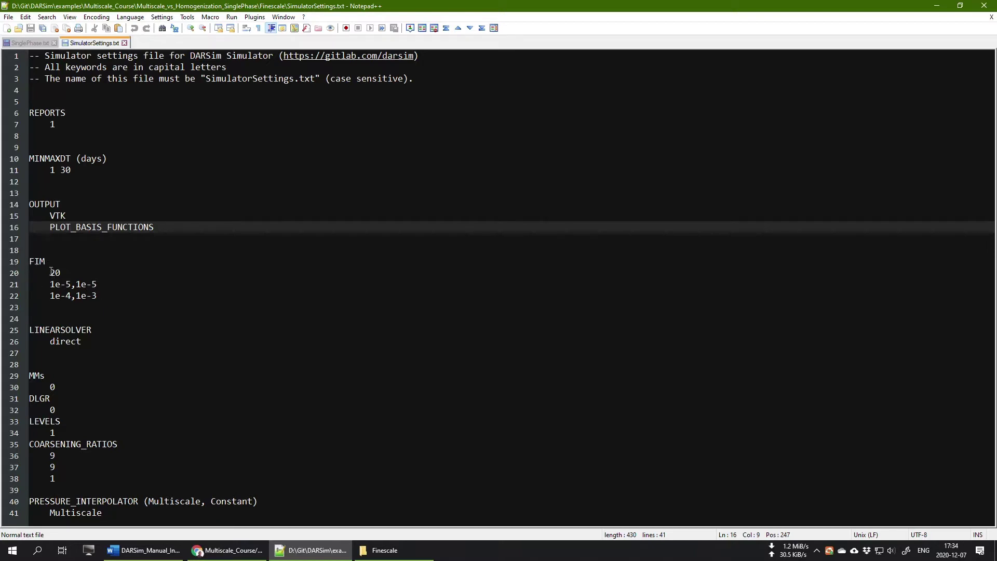
Review the FIM and LINEARSOLVER settings and the multiscale entries from MMs through PRESSURE_INTERPOLATOR
drag(51, 270, 108, 298)
click(111, 301)
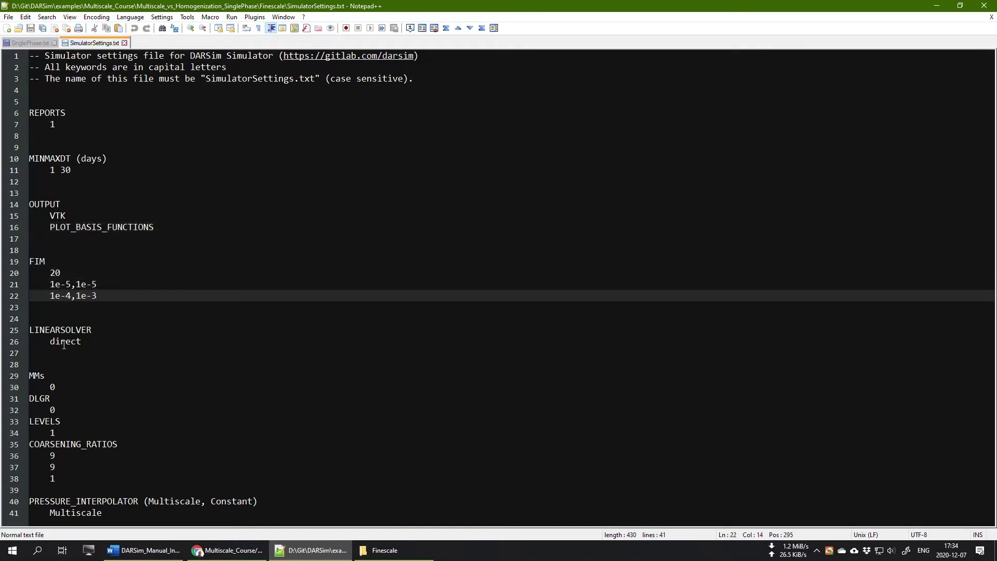
drag(32, 330, 103, 340)
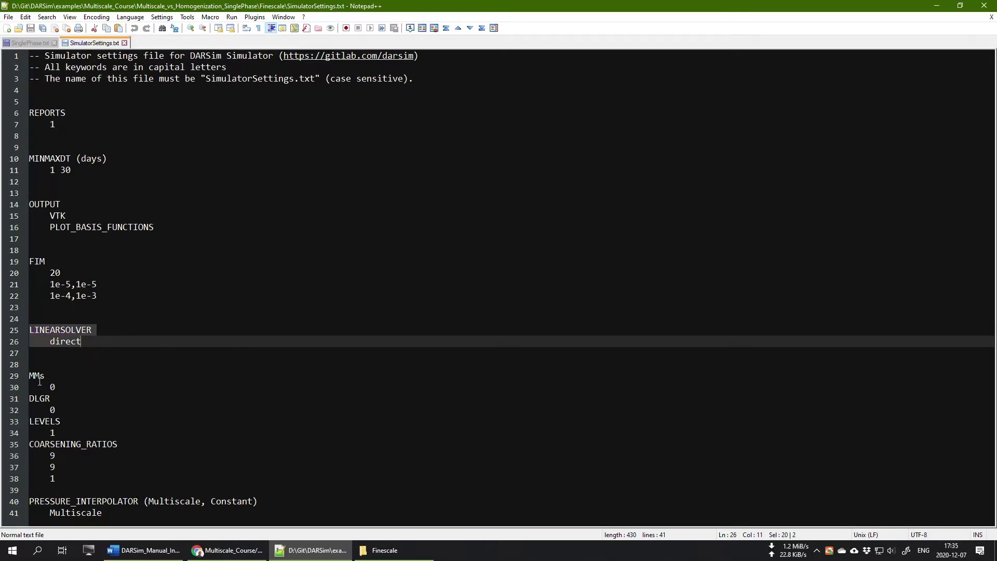
drag(30, 376, 127, 511)
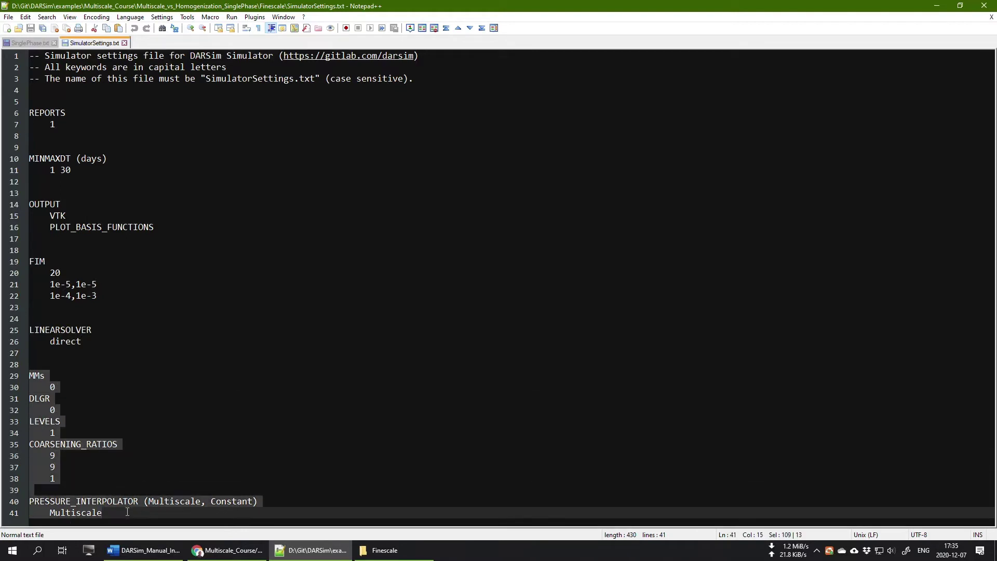
Highlight the MMs keyword in the simulator settings file to examine the multiscale switch
click(56, 386)
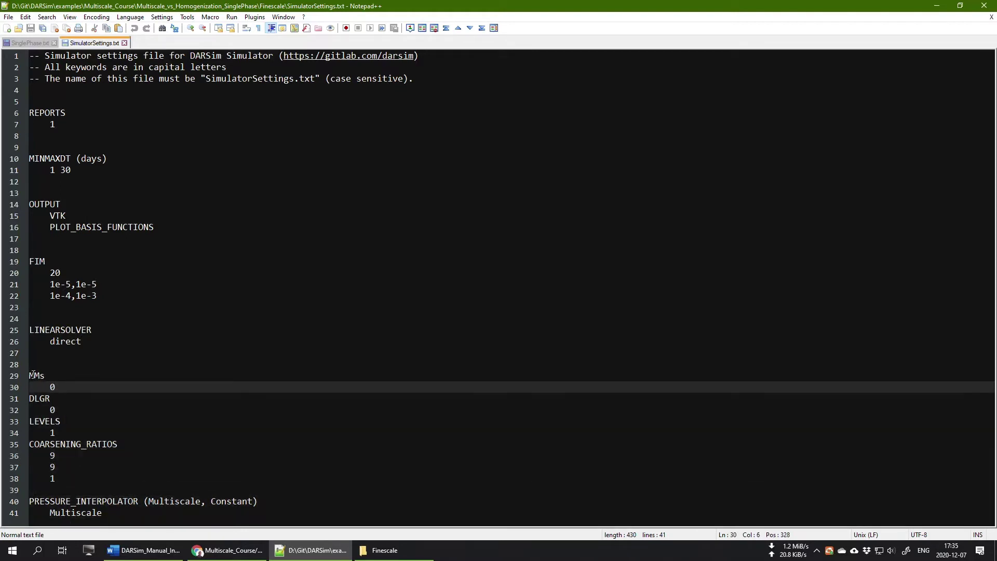
drag(30, 375, 48, 380)
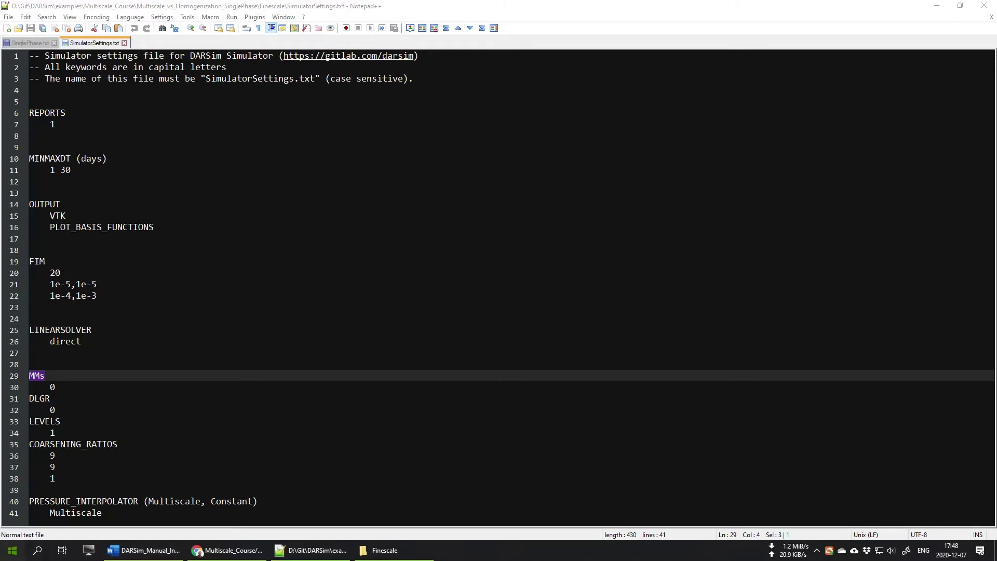
Switch to MATLAB and clear its Command Window with clc
key(super)
key(super)
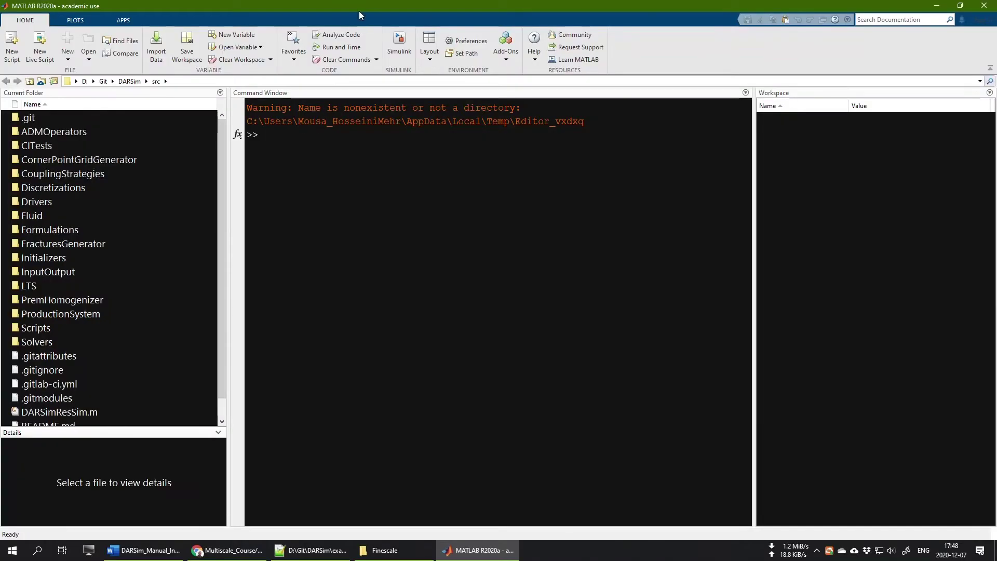
click(447, 228)
text(clc)
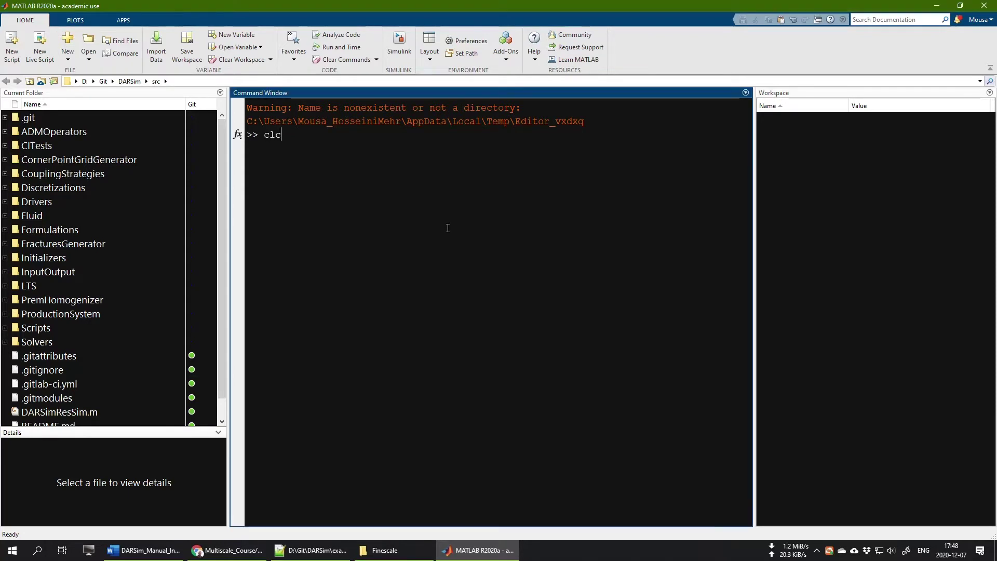
key(Return)
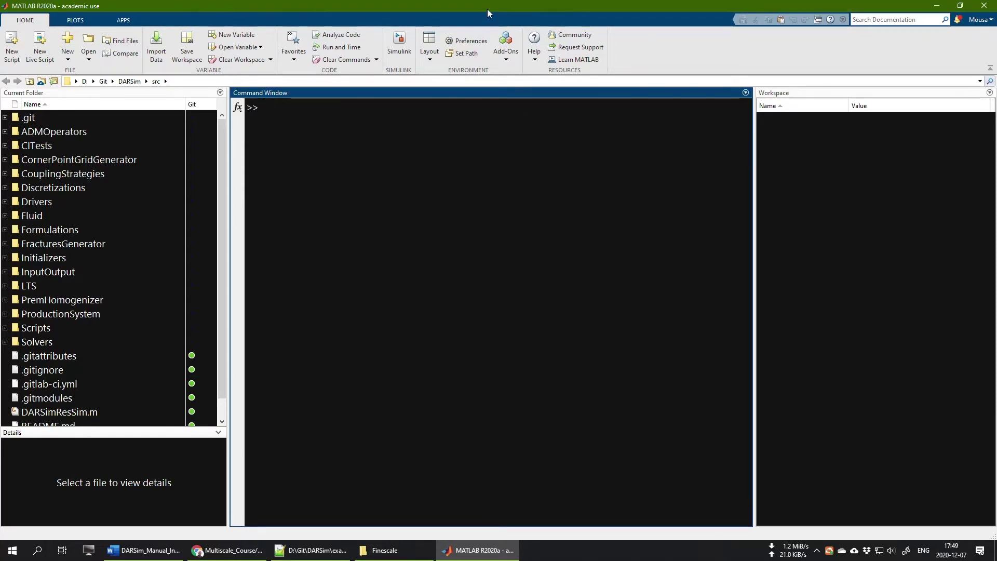
Write the command DARSimResSim('',''); with two empty string arguments, without running it
click(386, 550)
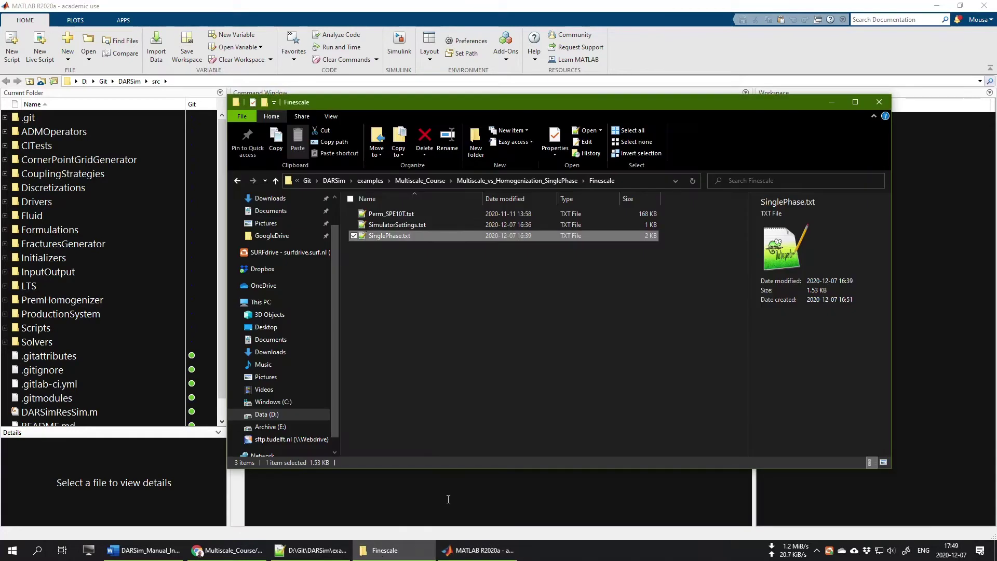
key(alt+Tab)
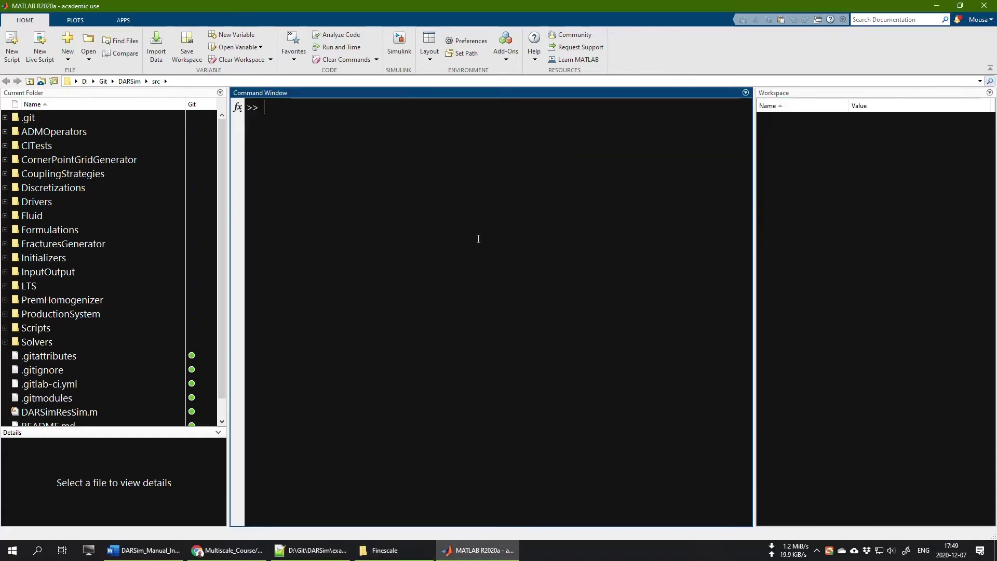
text(DARSA)
text(mSim)
key(BackSpace)
key(BackSpace)
key(BackSpace)
text(ResSim('','');)
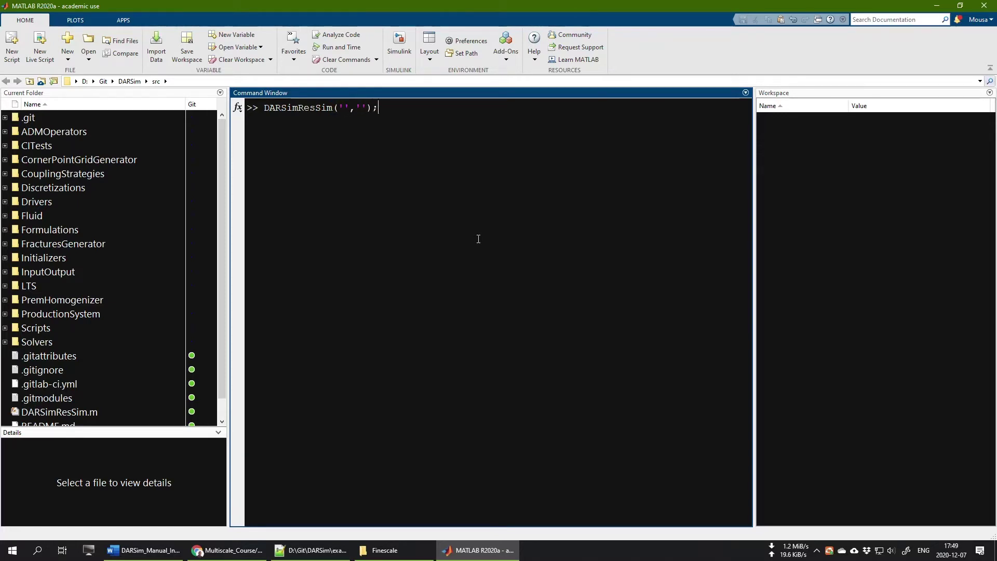
Copy the Finescale folder path from the file explorer into the first argument of the DARSimResSim command
click(384, 550)
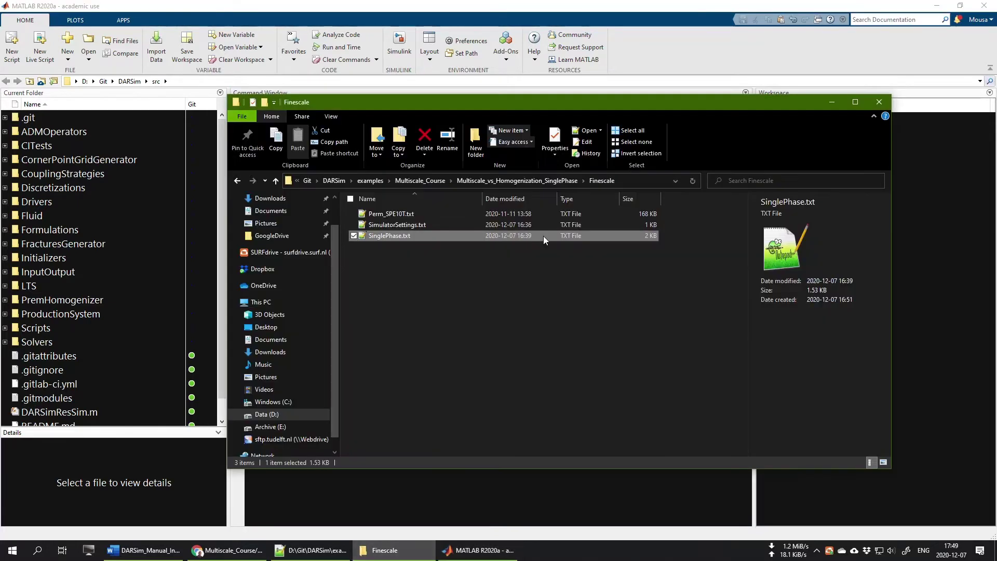
click(652, 182)
key(ctrl+c)
click(653, 55)
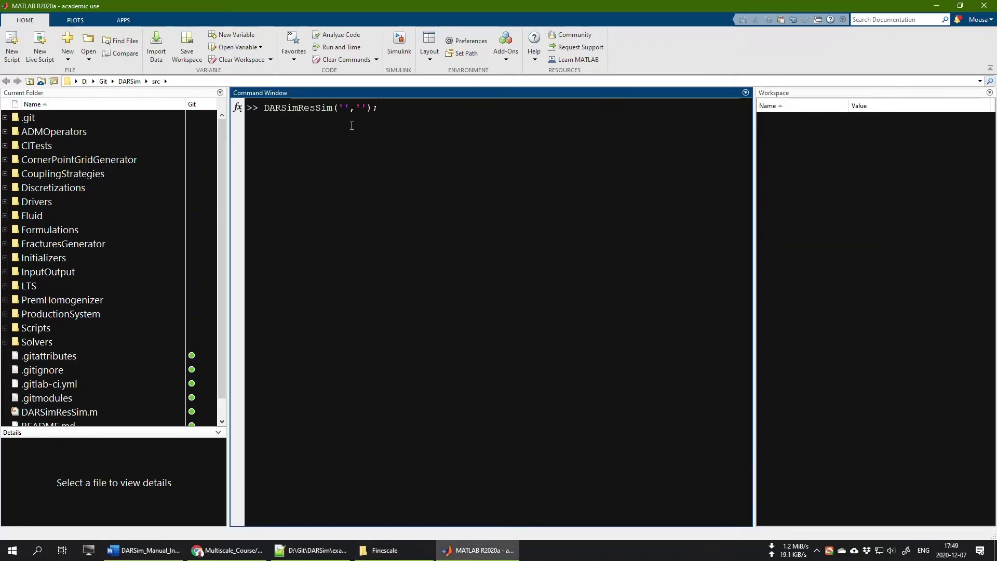
key(ctrl+v)
Copy the file name SinglePhase.txt from the Finescale folder into the second argument of the DARSimResSim command
click(384, 549)
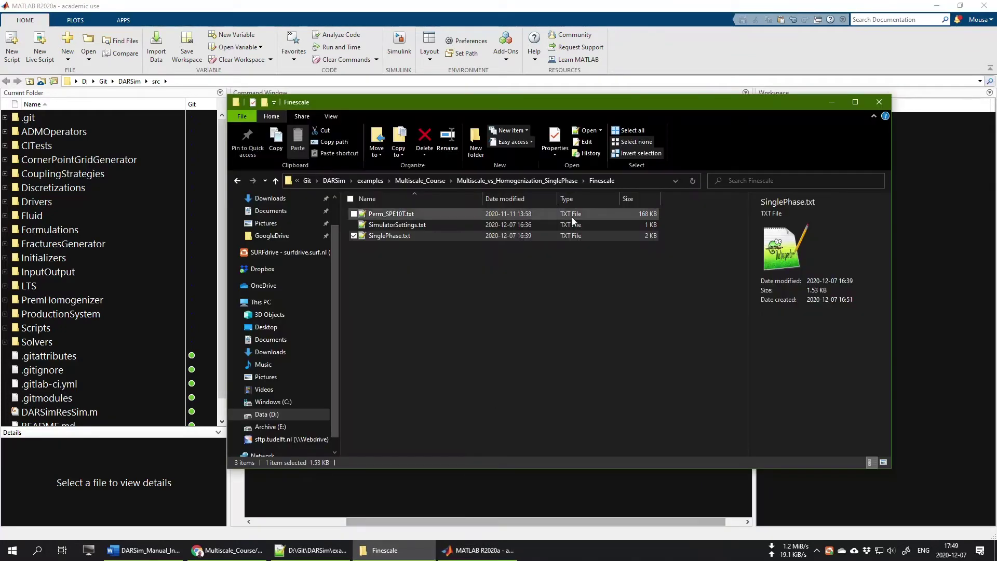
click(378, 236)
drag(415, 235, 367, 238)
key(ctrl+c)
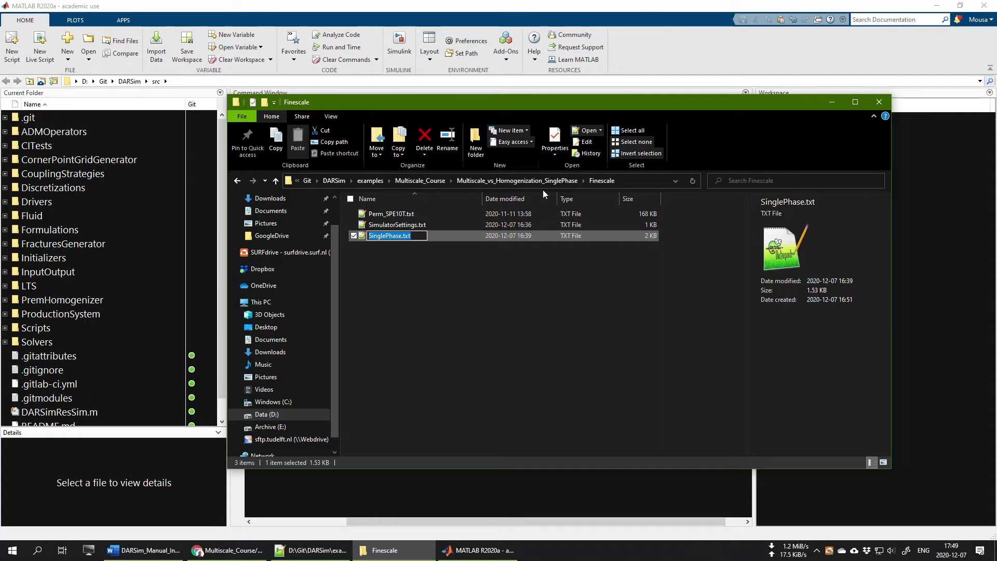
click(694, 41)
key(ctrl+v)
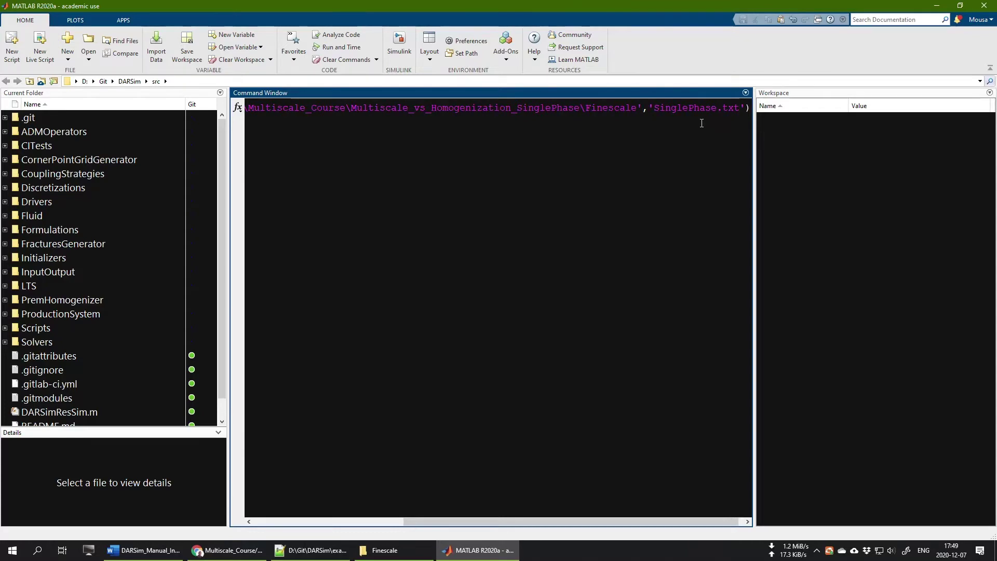
Run the DARSimResSim command and read through the simulation log to its end
key(End)
text(;)
key(Return)
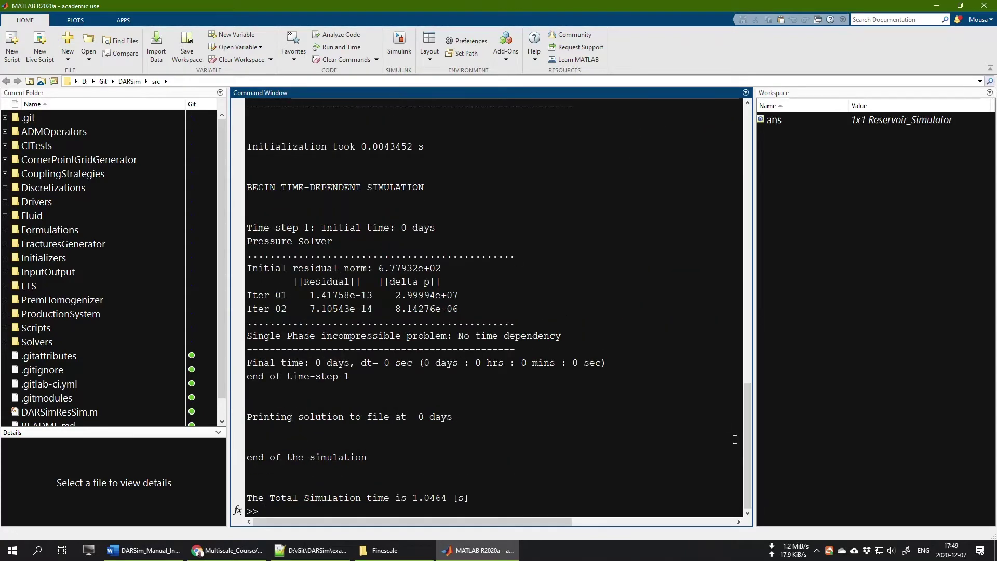
drag(746, 432, 713, 366)
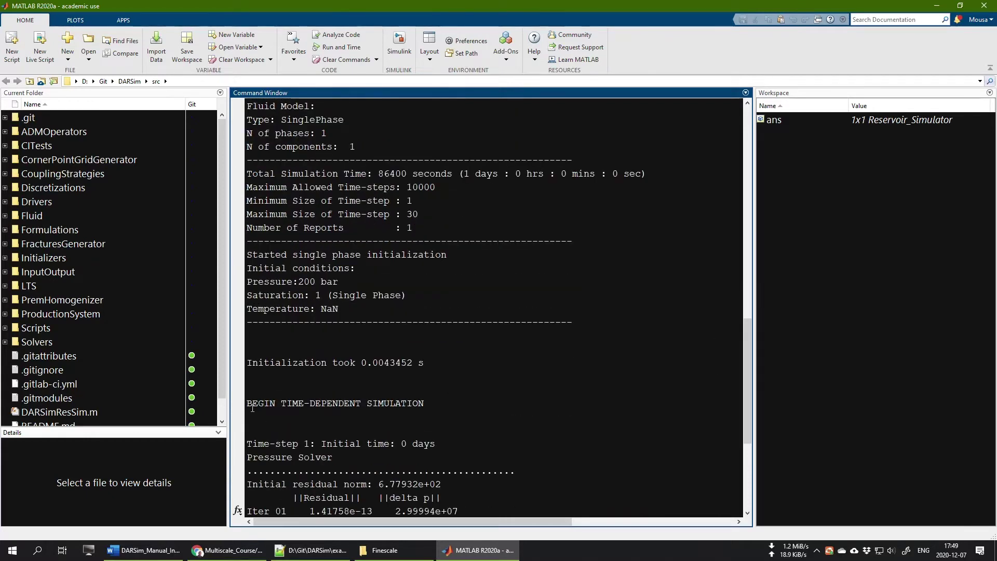
scroll(252, 408, down, 5)
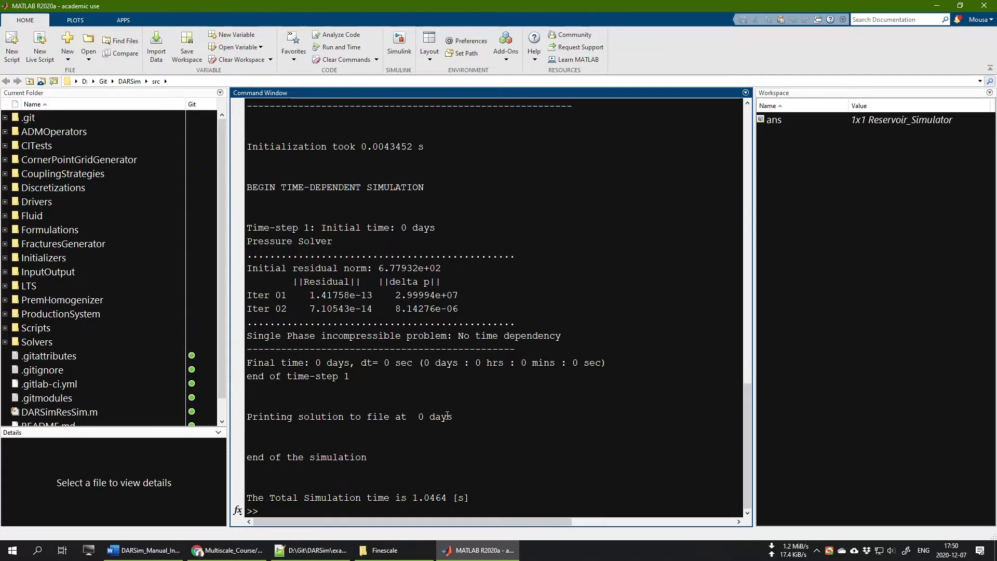
Refresh the Finescale folder in the file explorer and open the VTK folder inside Output
click(389, 550)
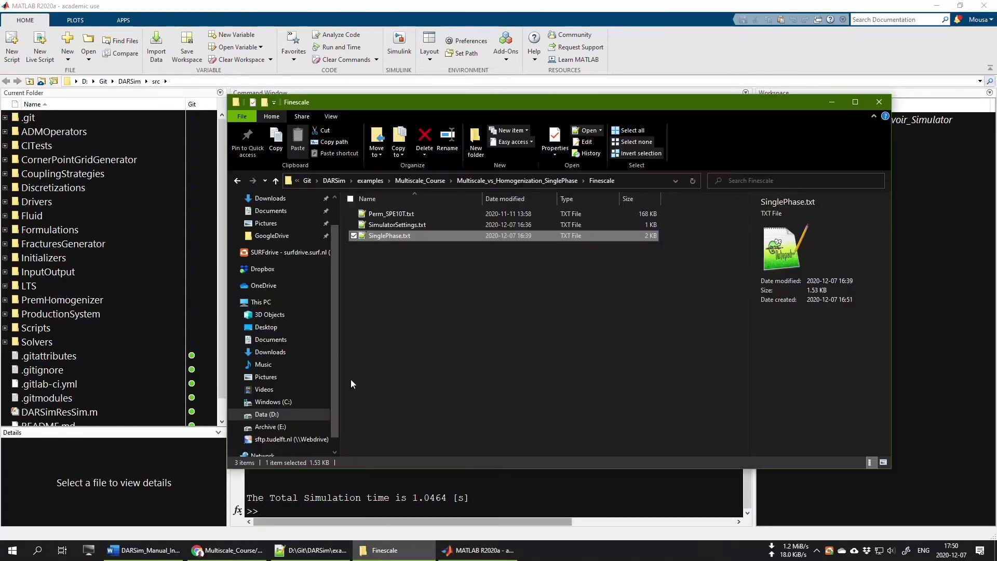
click(451, 304)
right_click(511, 322)
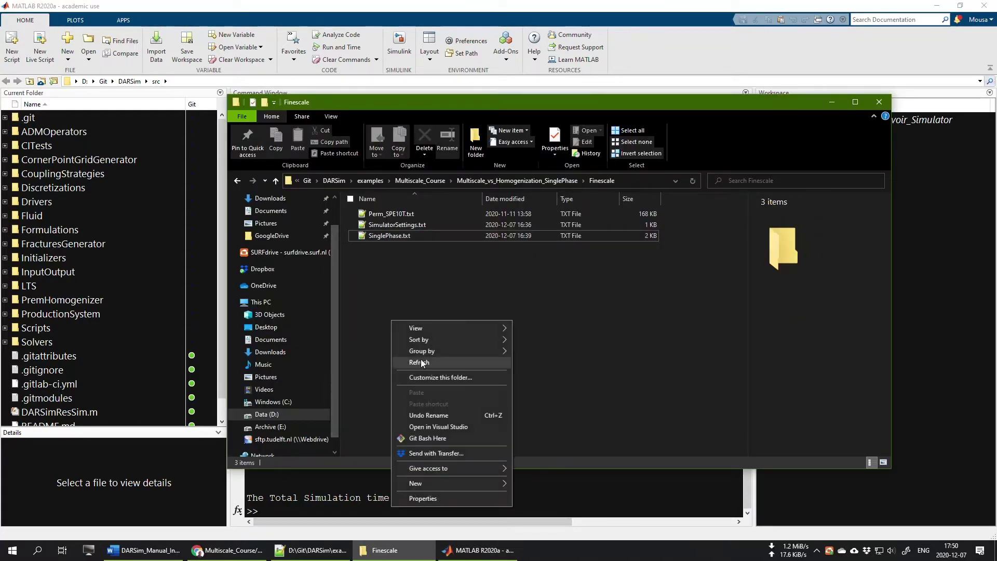
click(456, 362)
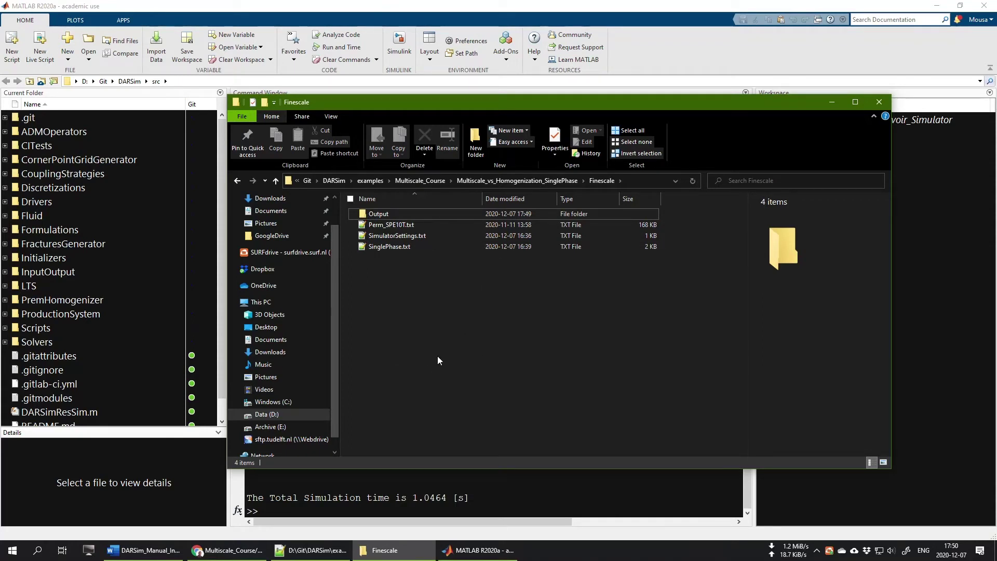
click(388, 214)
double_click(388, 213)
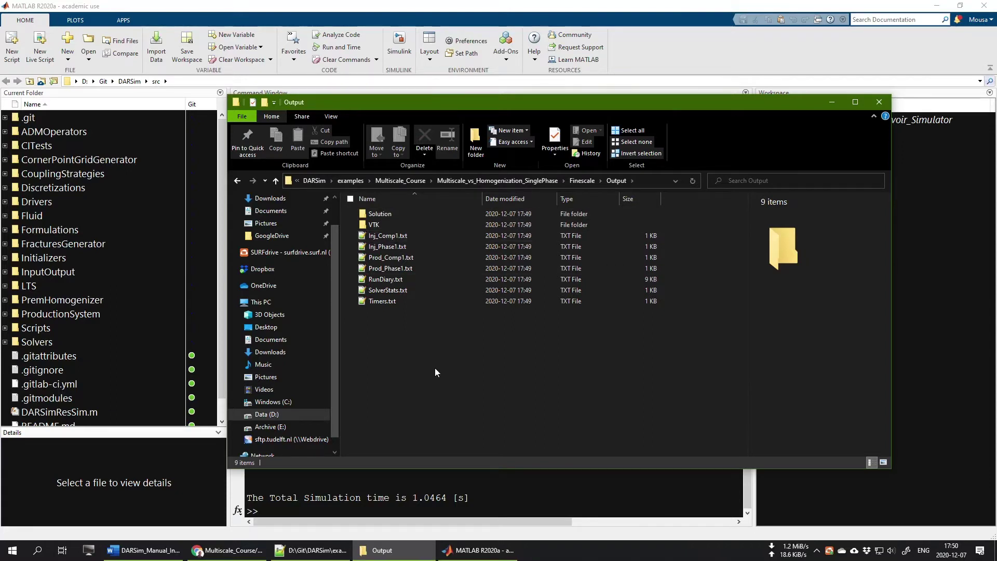
click(382, 226)
double_click(382, 227)
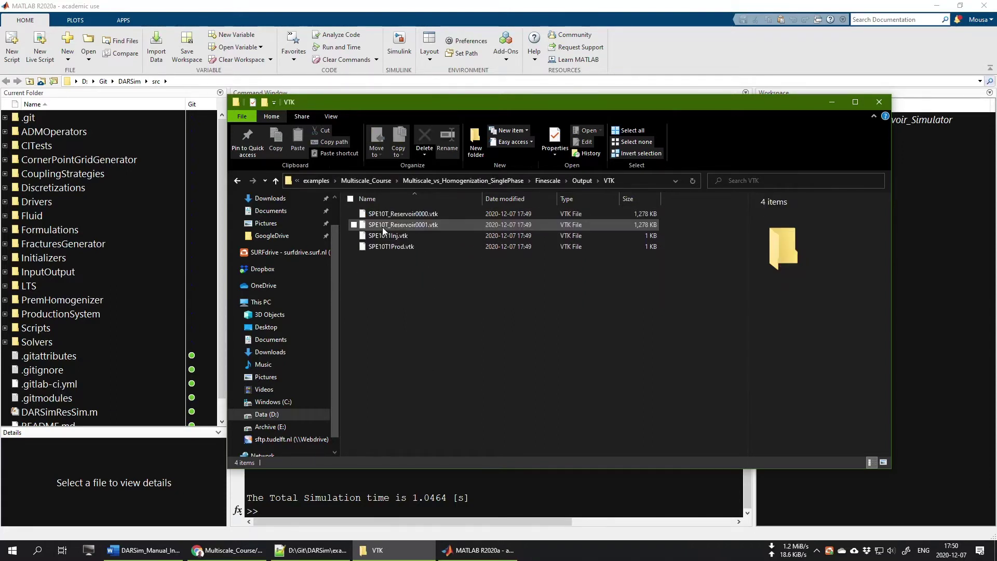
Compare the SPE10T_Reservoir0000.vtk and SPE10T_Reservoir0001.vtk output files in the VTK folder
click(406, 214)
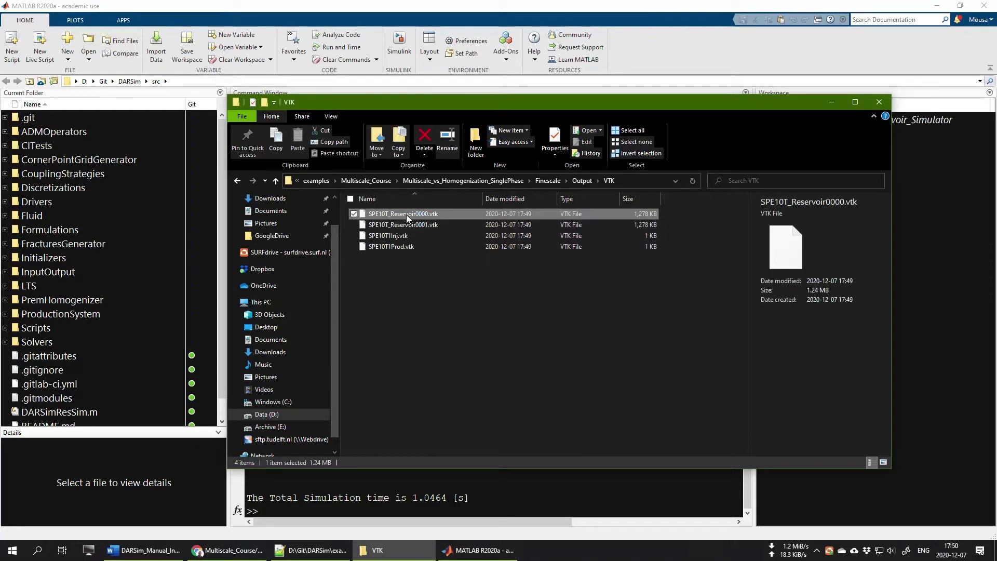
click(393, 226)
click(400, 215)
click(400, 222)
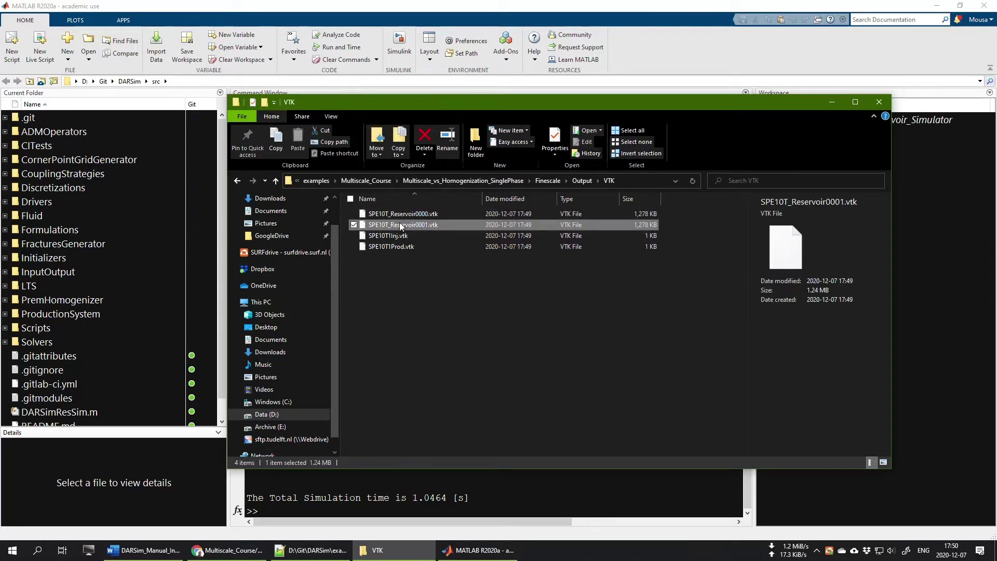
click(403, 212)
click(401, 223)
click(400, 214)
click(401, 223)
click(398, 213)
click(412, 225)
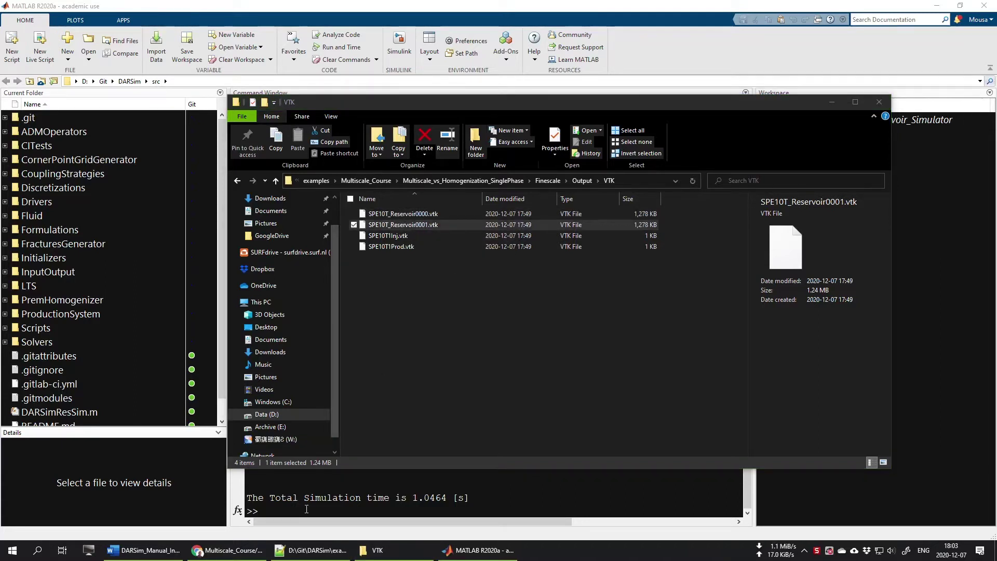
Review SinglePhase.txt in Notepad++ from the well definitions back up to the permeability and grid settings
click(312, 549)
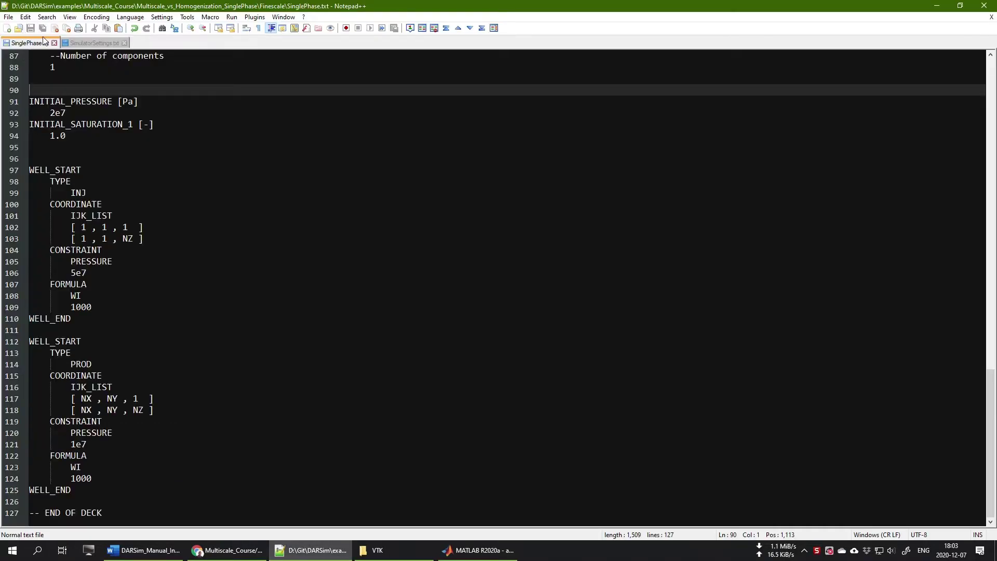
scroll(149, 185, up, 13)
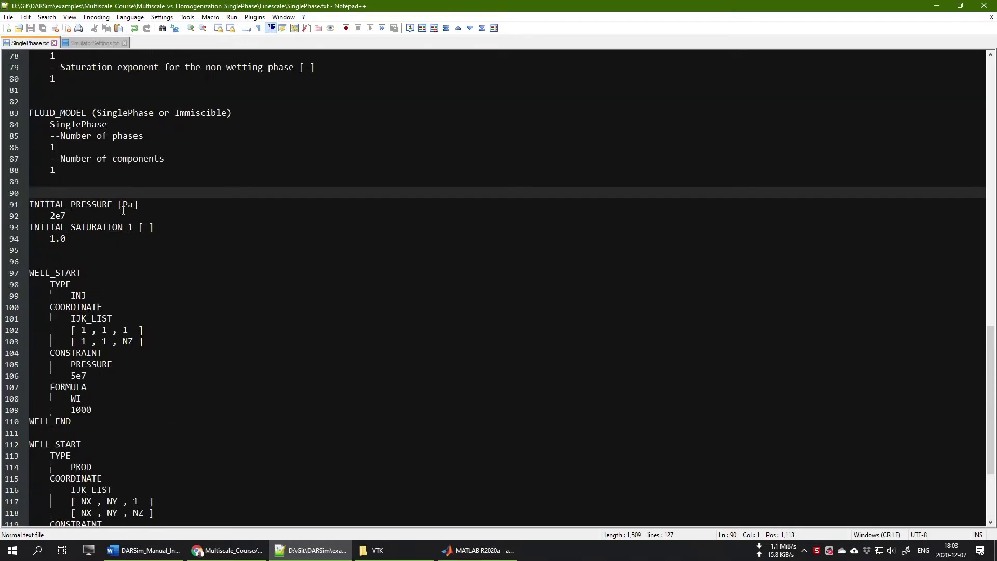
scroll(79, 155, up, 14)
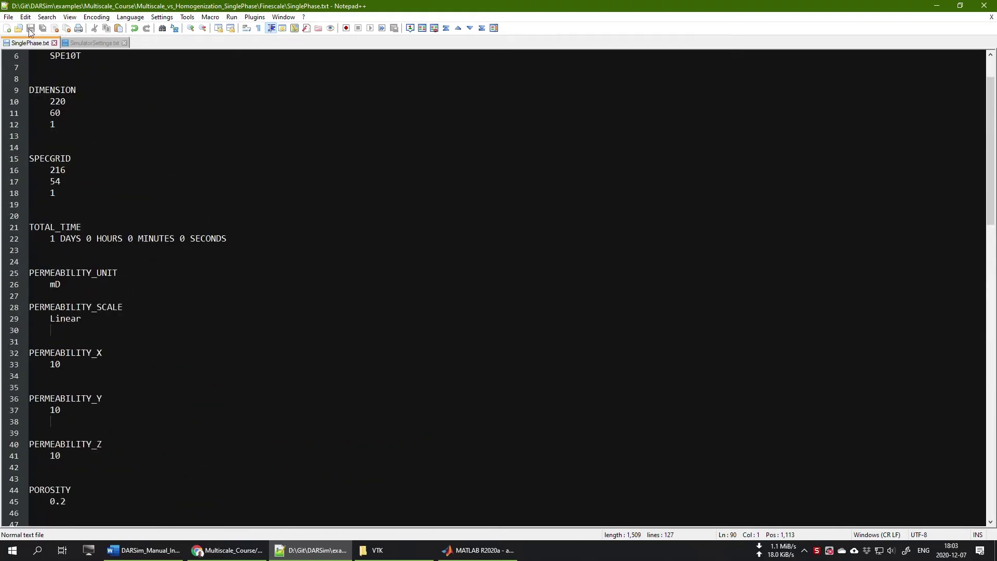
Switch to MATLAB and rerun the previous DARSimResSim command for the Finescale SinglePhase.txt case
click(468, 549)
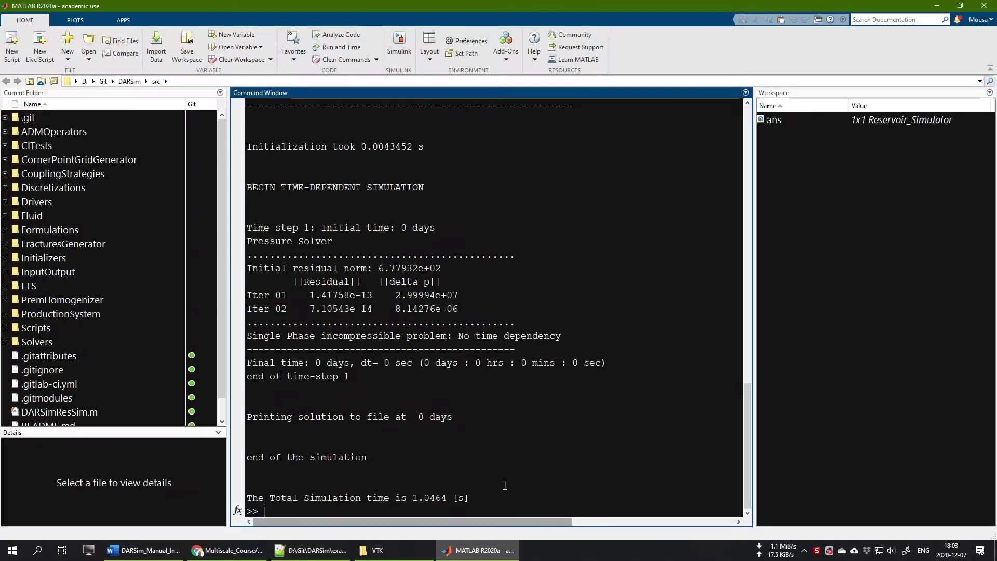
text(DA)
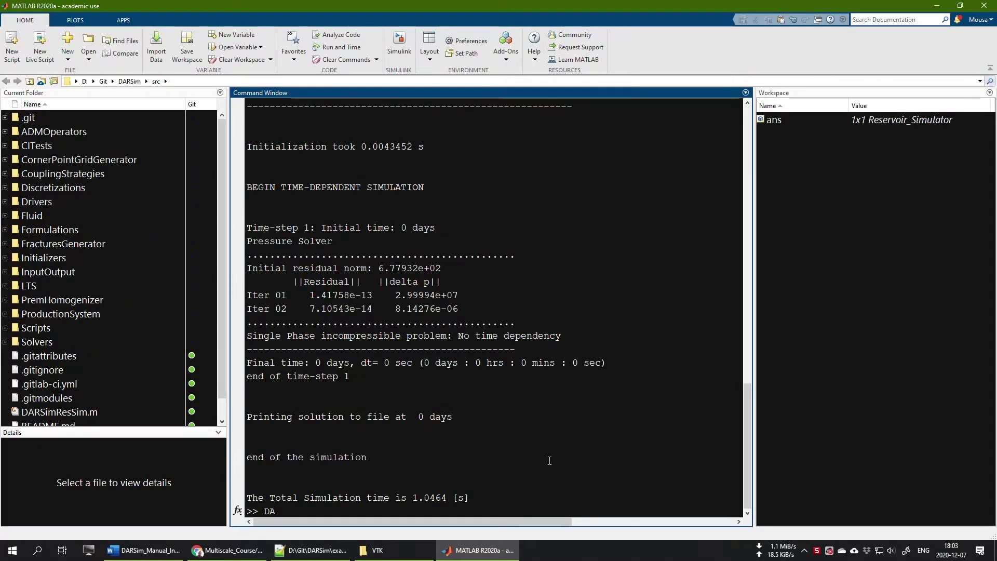
key(Up)
key(Right)
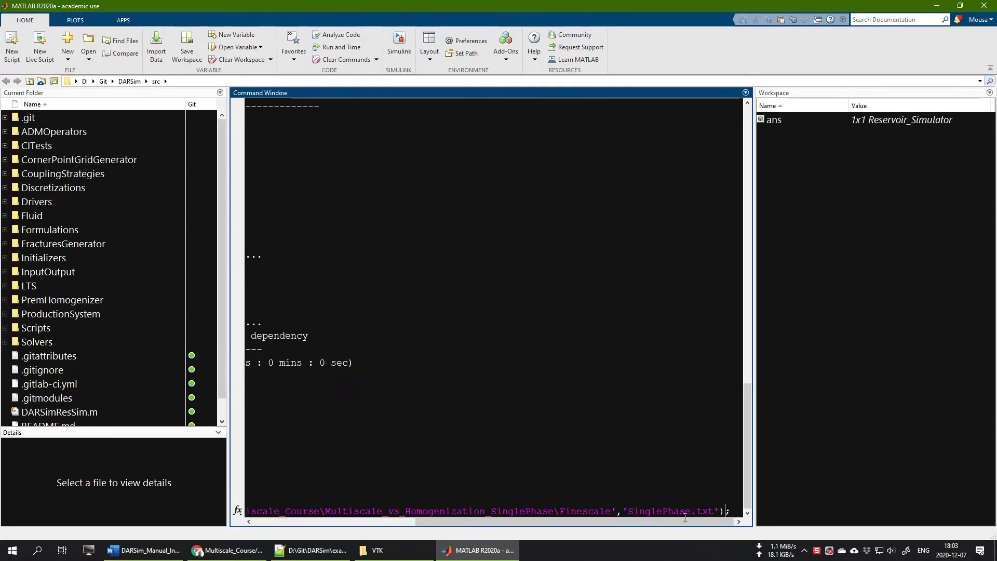
drag(684, 520, 703, 513)
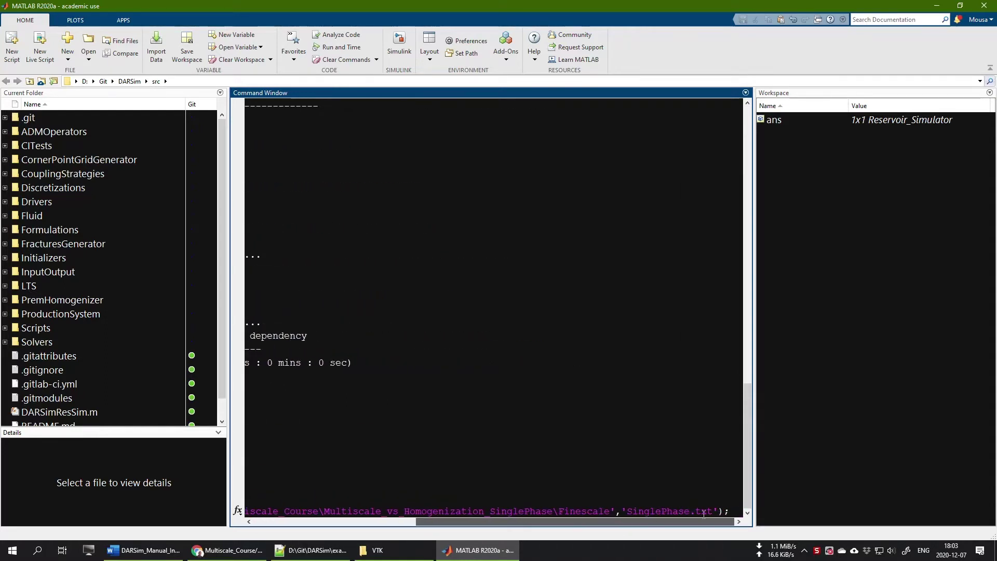
key(Return)
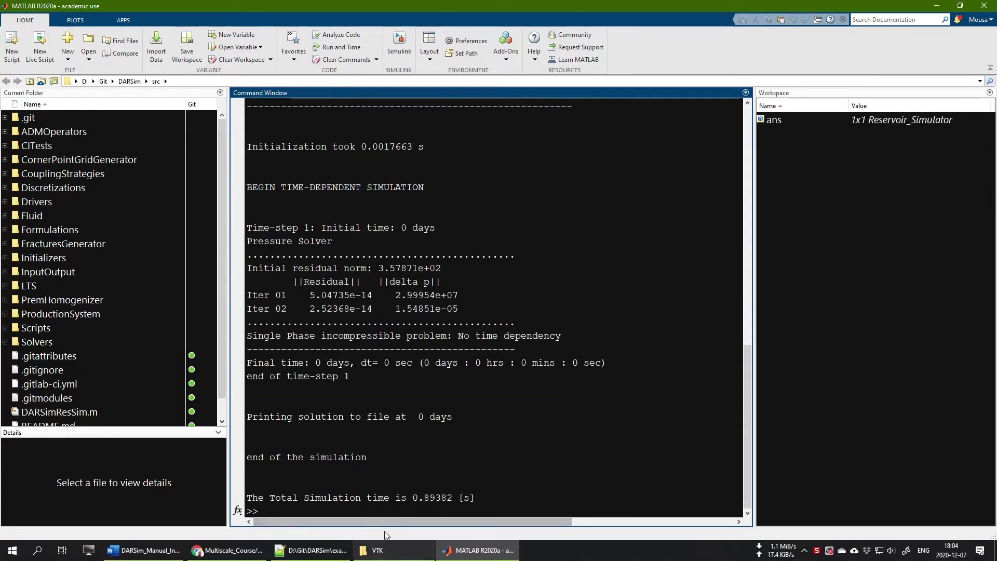
Select SPE10T_Reservoir0000.vtk and SPE10T_Reservoir0001.vtk in the VTK folder, and launch ParaView 5.8.0
click(392, 550)
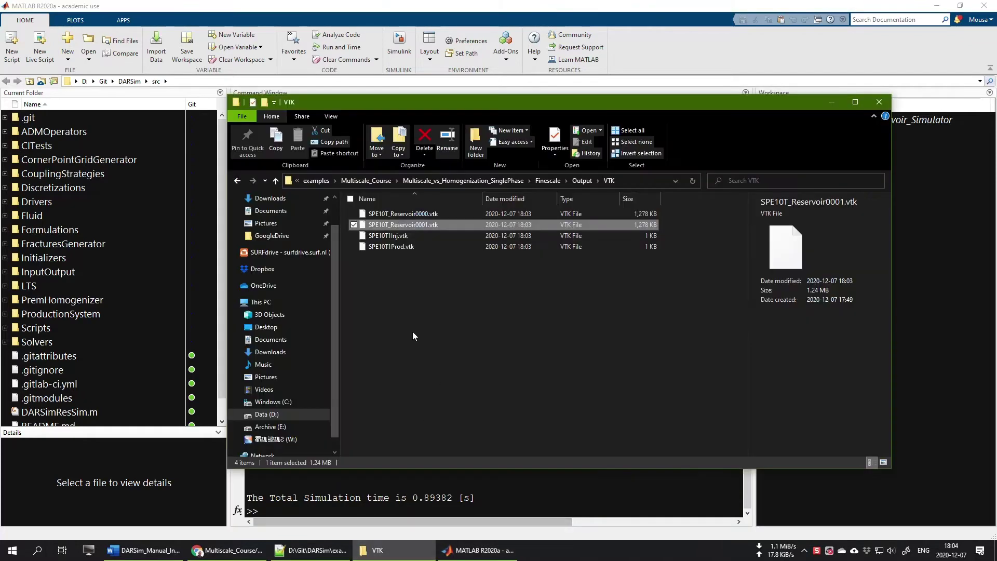
ctrl+click(453, 213)
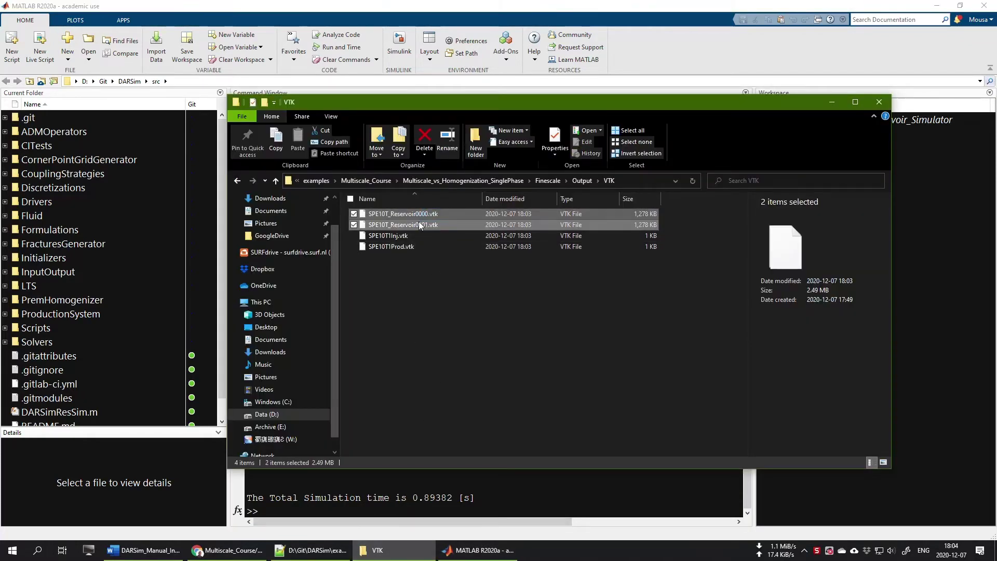
key(super)
key(Escape)
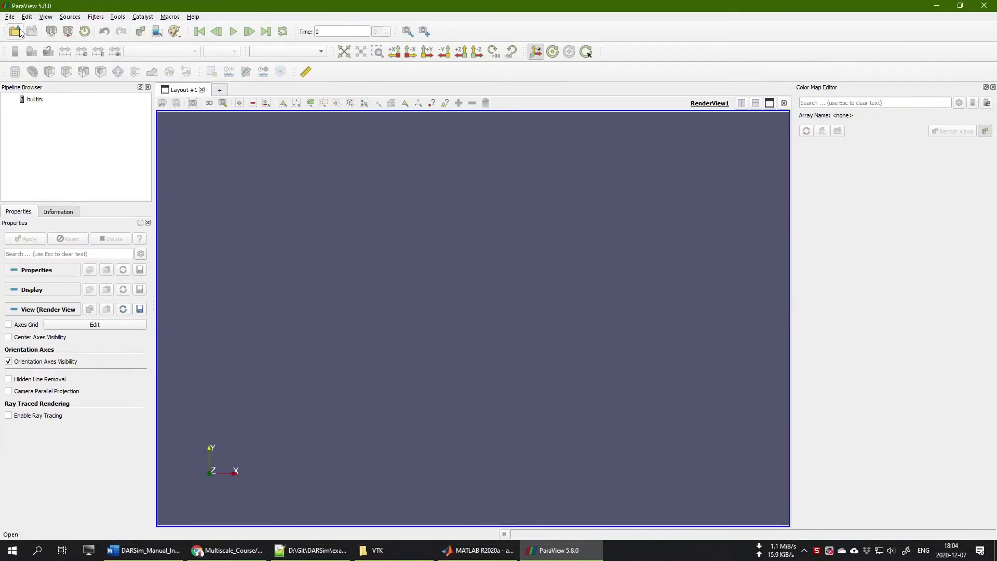
Copy the Finescale Output VTK folder path from File Explorer and navigate ParaView's Open File dialog to that folder
click(15, 31)
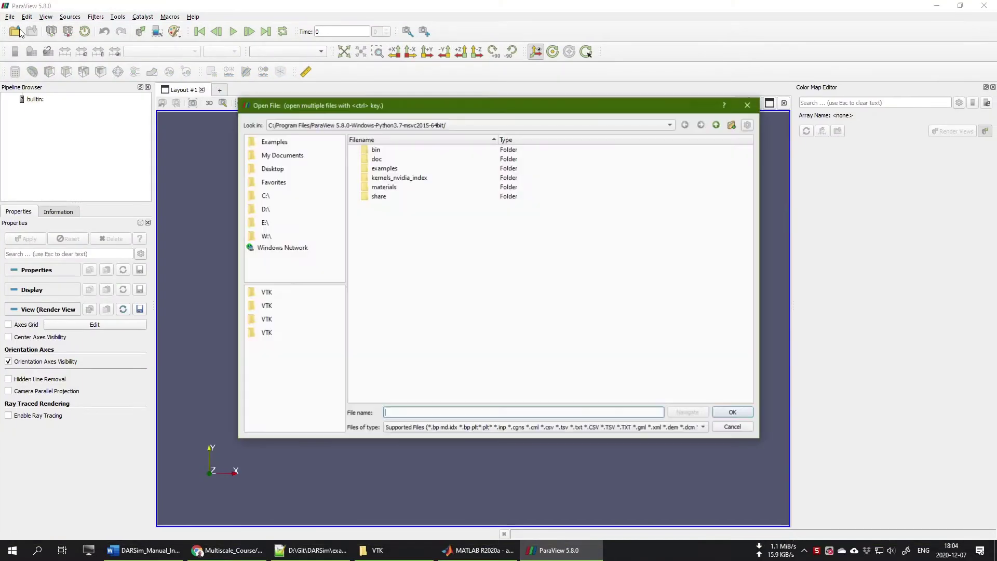
click(375, 549)
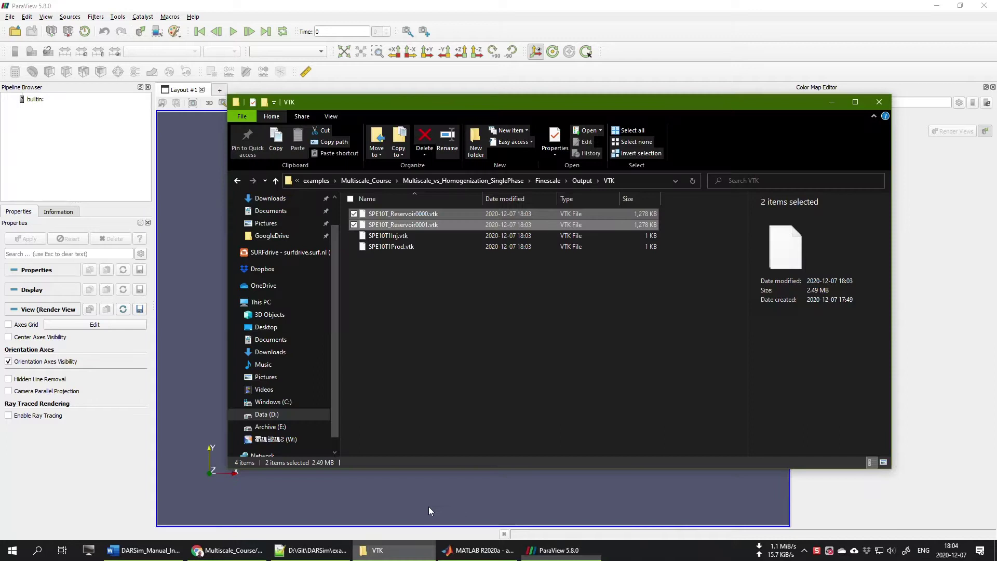
click(645, 180)
right_click(374, 181)
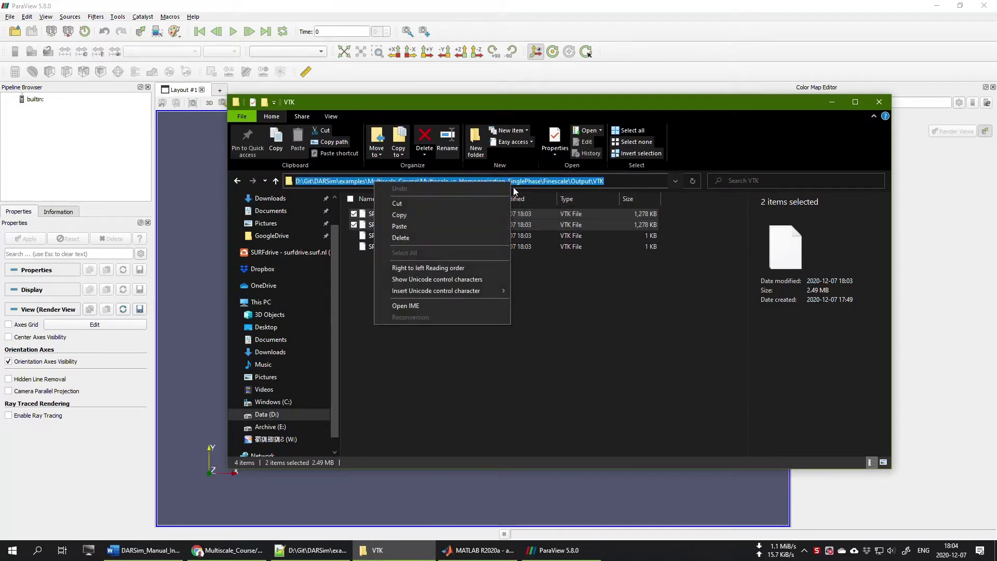
click(443, 211)
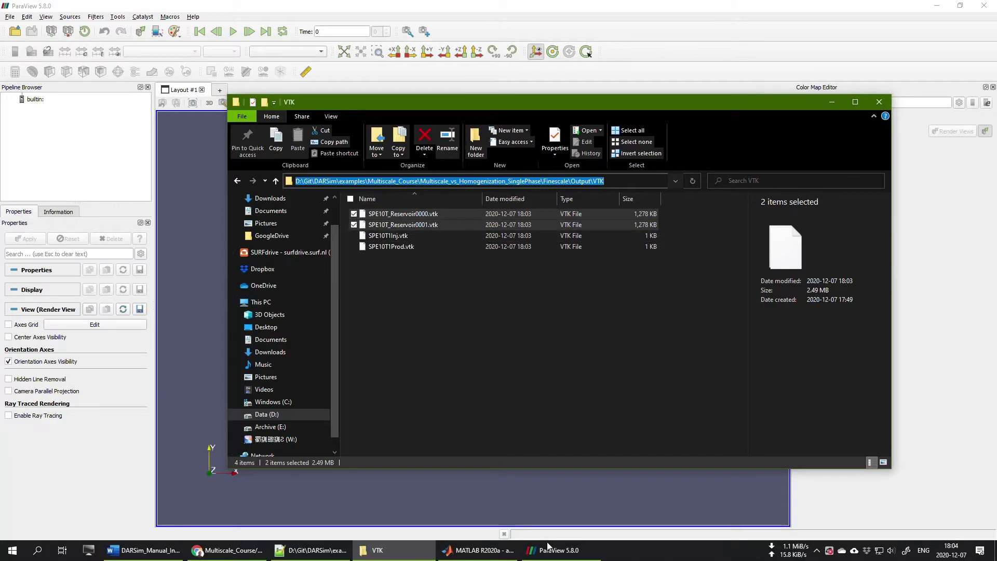
click(550, 548)
right_click(441, 409)
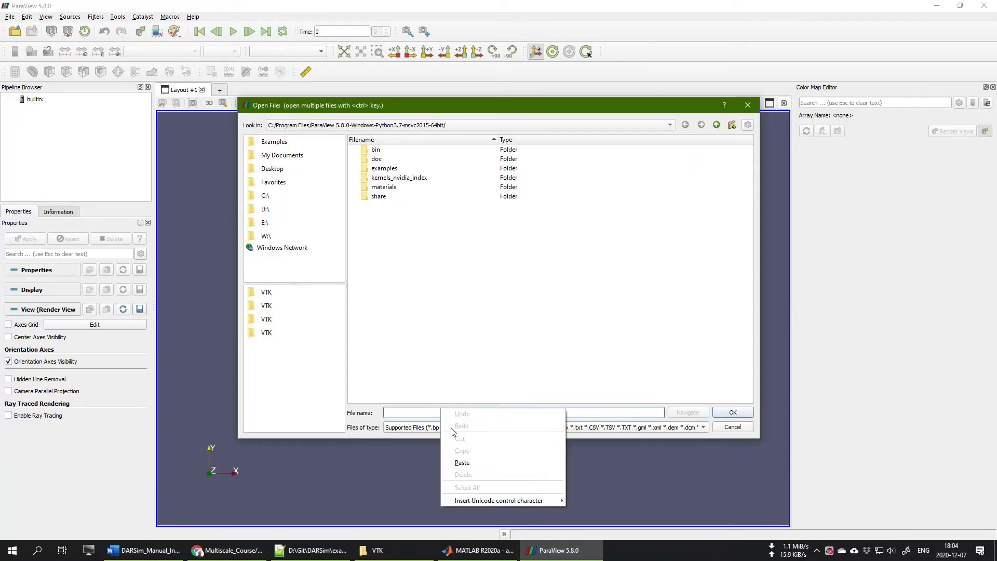
click(465, 463)
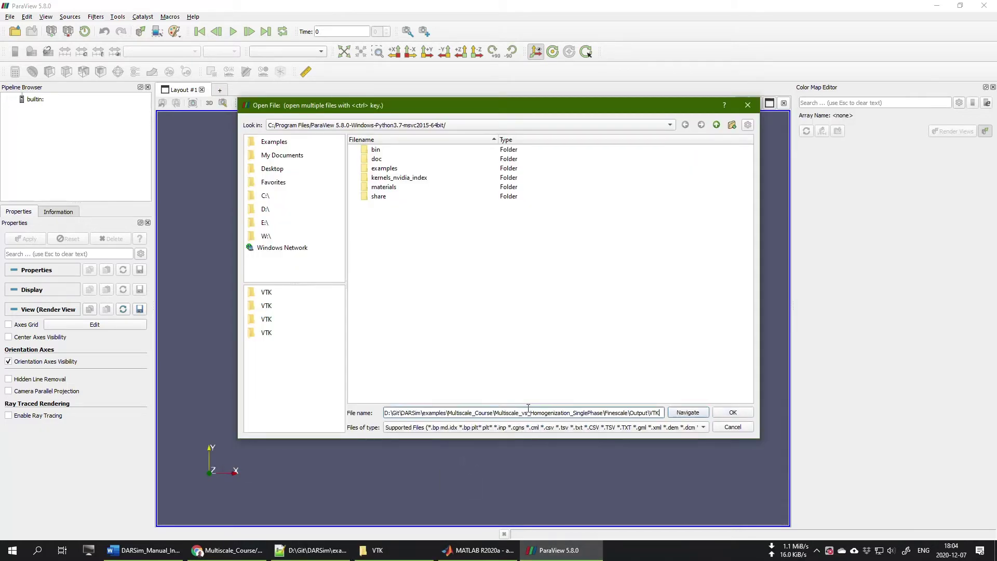
click(689, 412)
Open the SPE10T_Reservoir..vtk file group as one time series and apply it to the render view
click(353, 168)
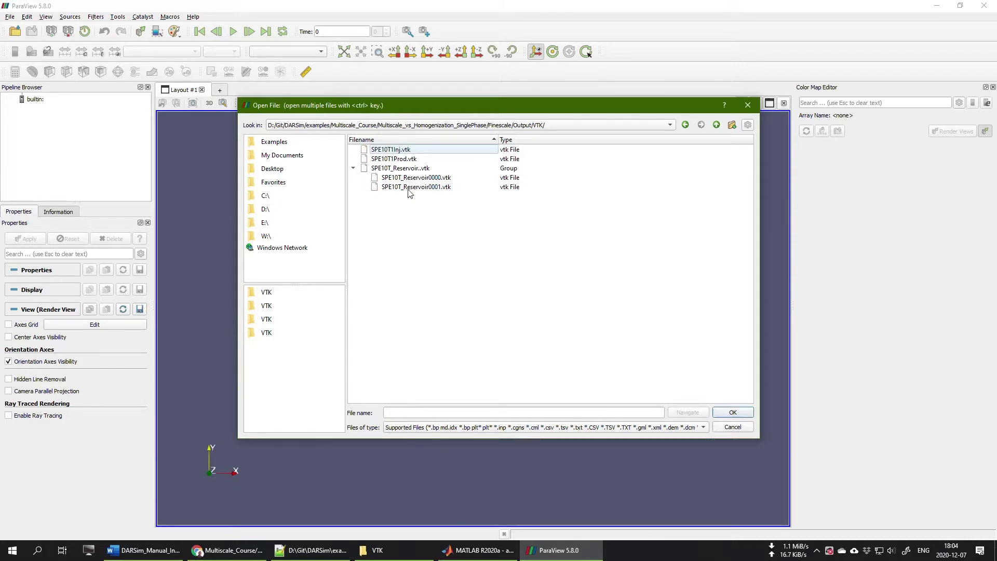
click(354, 168)
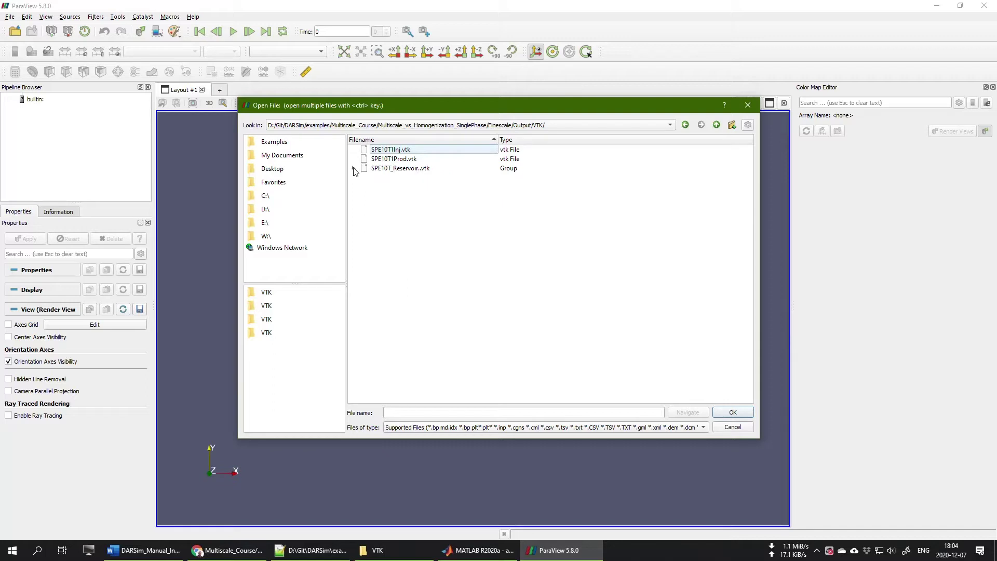
click(386, 171)
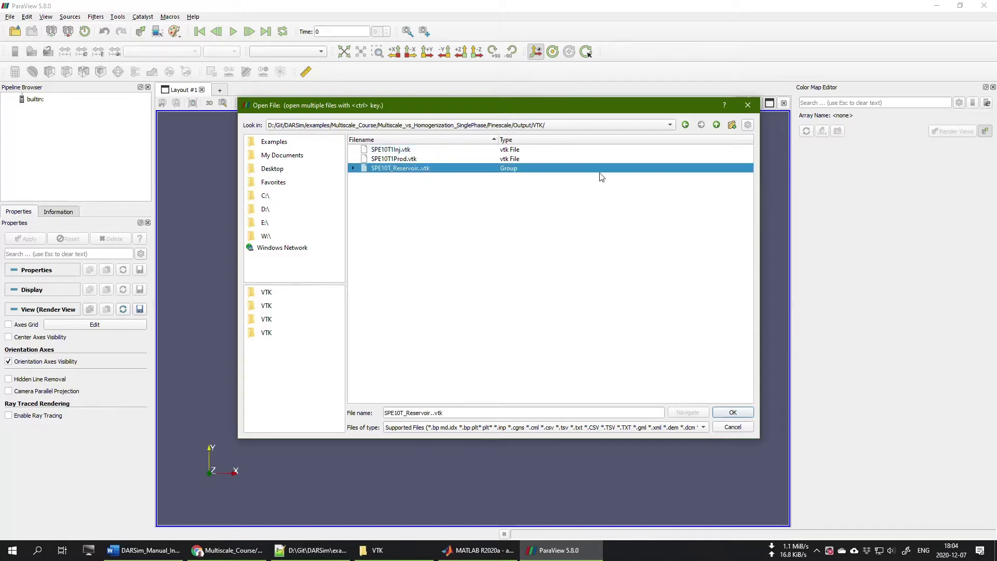
click(733, 413)
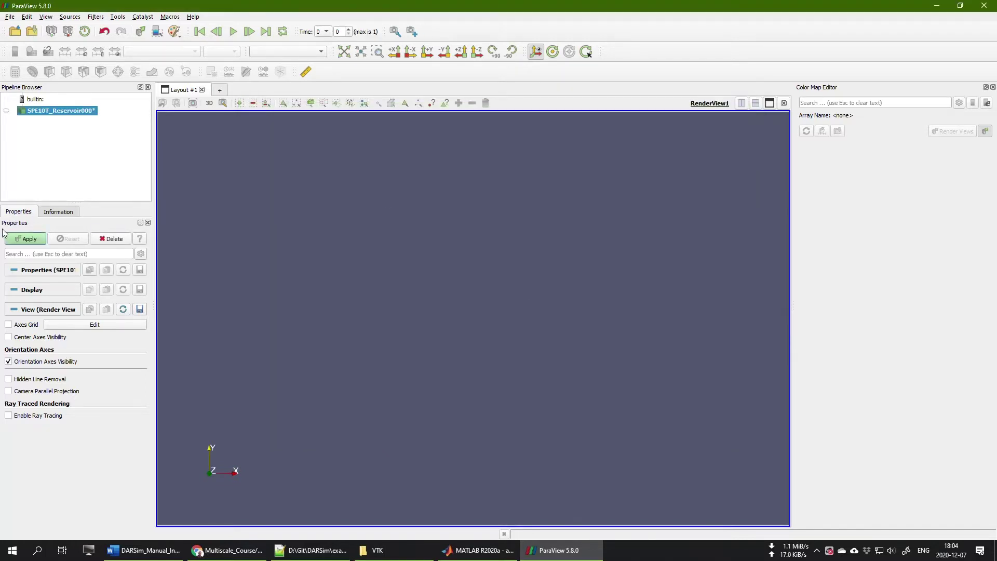
click(26, 238)
Set the reservoir's representation to Surface and colour it by PERMX
click(302, 54)
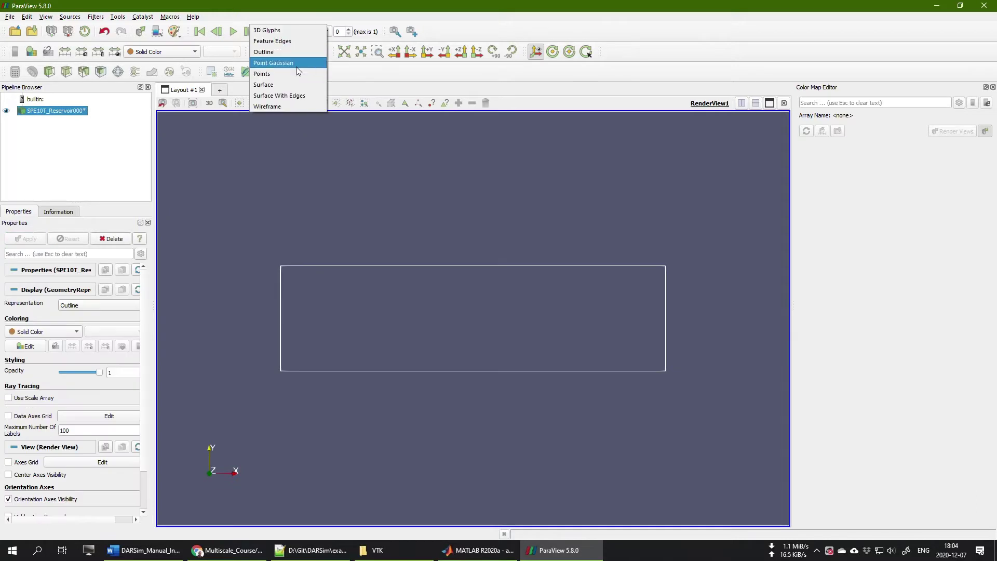
click(298, 83)
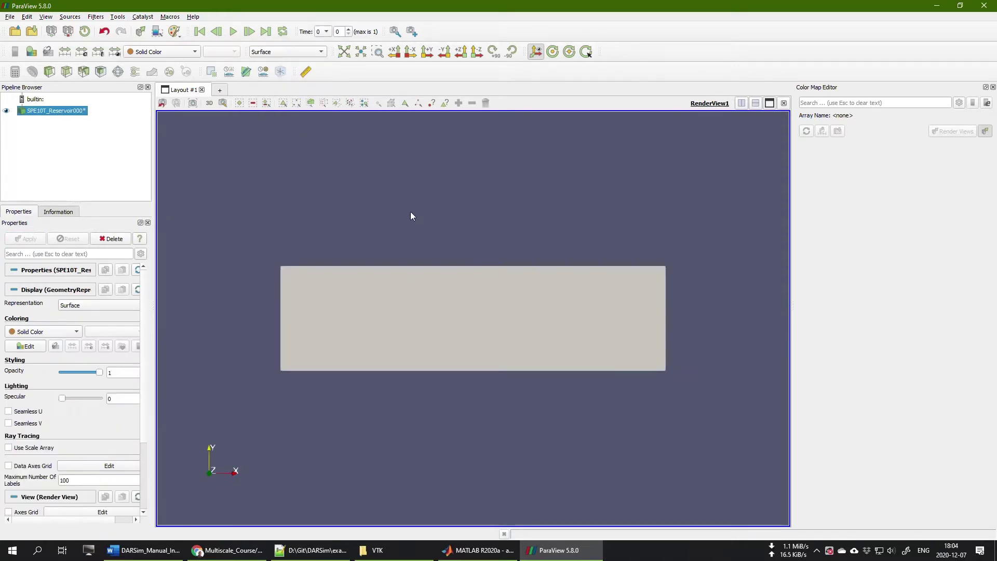
click(173, 51)
click(152, 96)
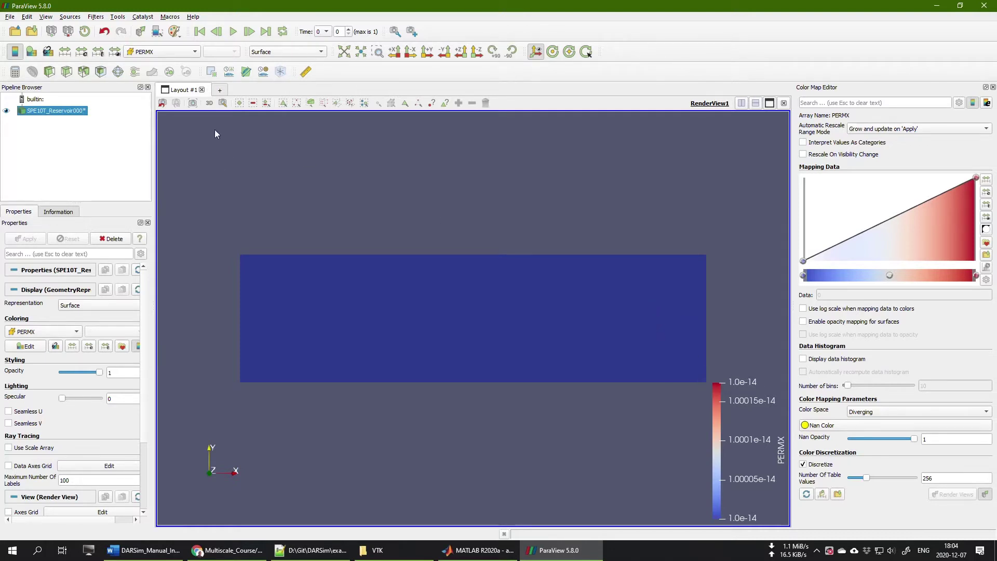
Colour the reservoir by P_1 and apply the jet colour preset
click(159, 52)
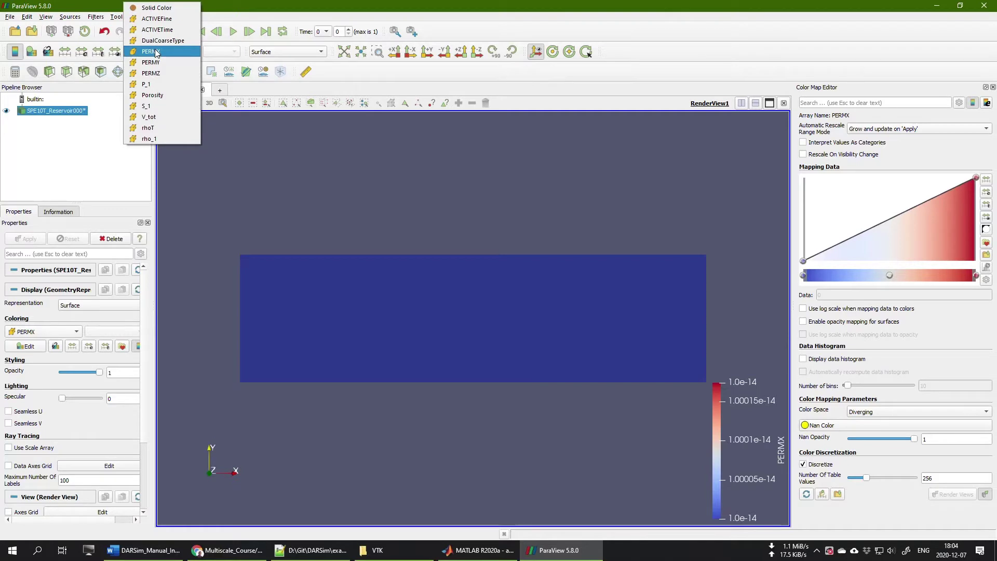
click(145, 84)
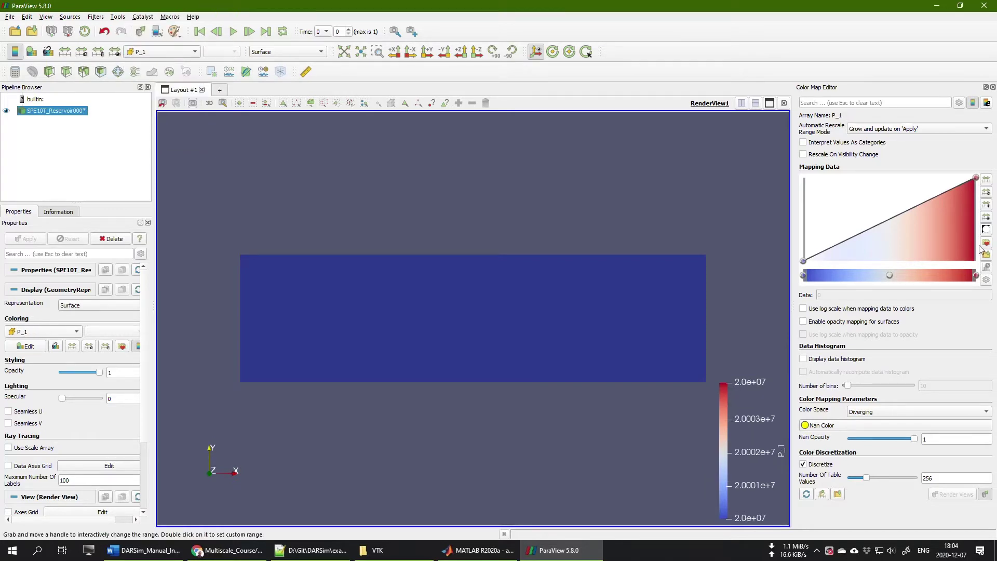
click(982, 245)
click(506, 342)
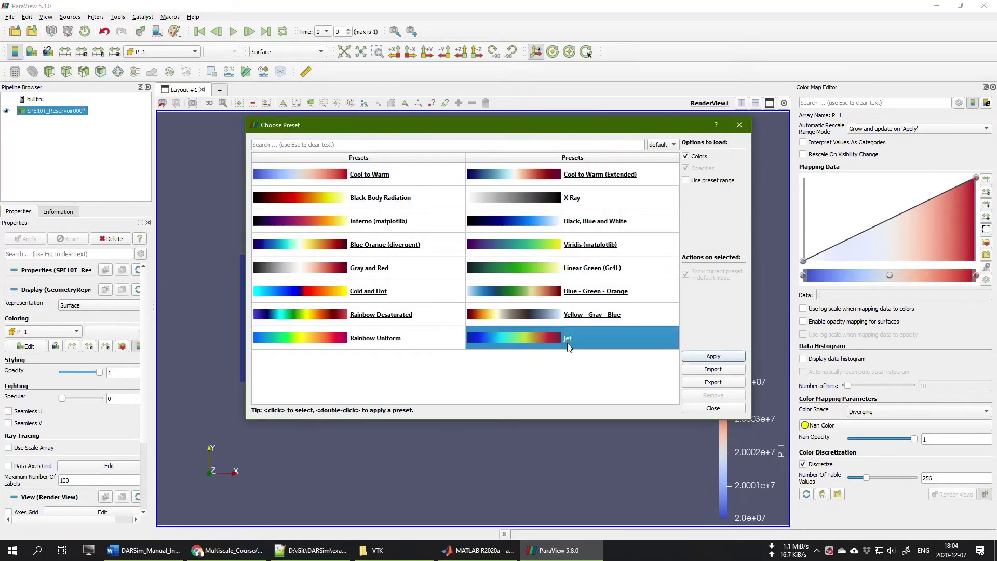
click(709, 358)
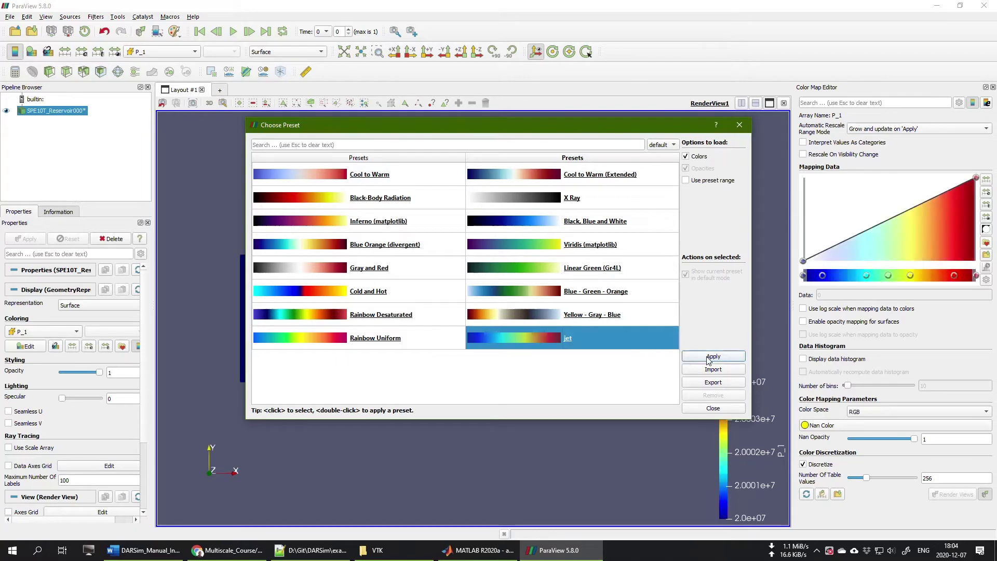
click(714, 408)
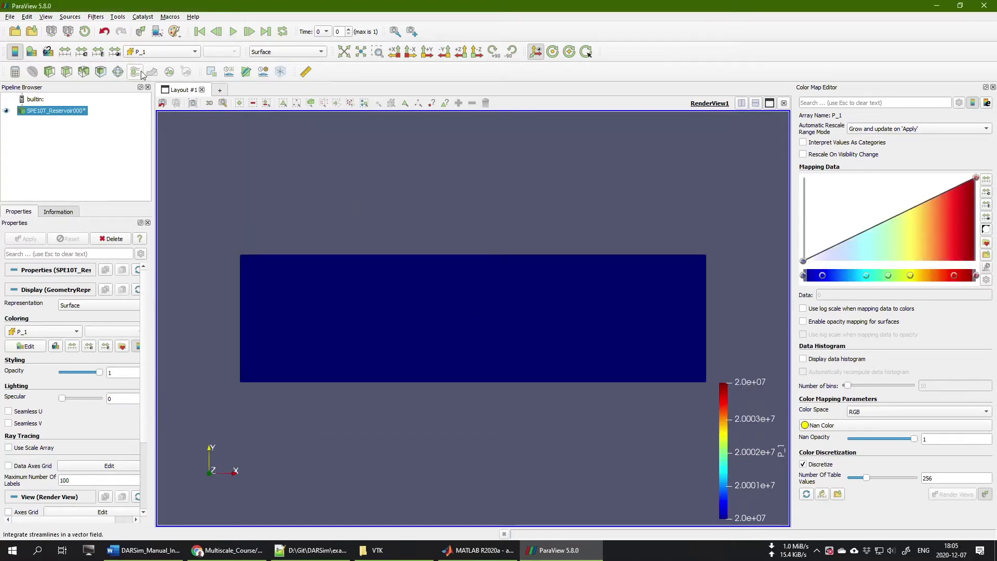
Rescale the P_1 colour range over all timesteps with automatic rescaling disabled, and advance to time step 1
click(99, 54)
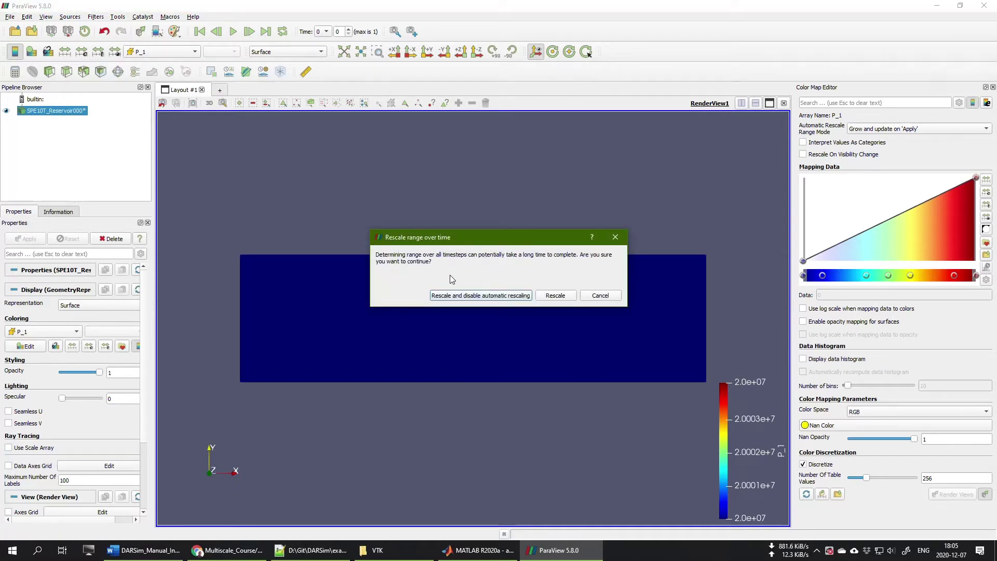
click(472, 295)
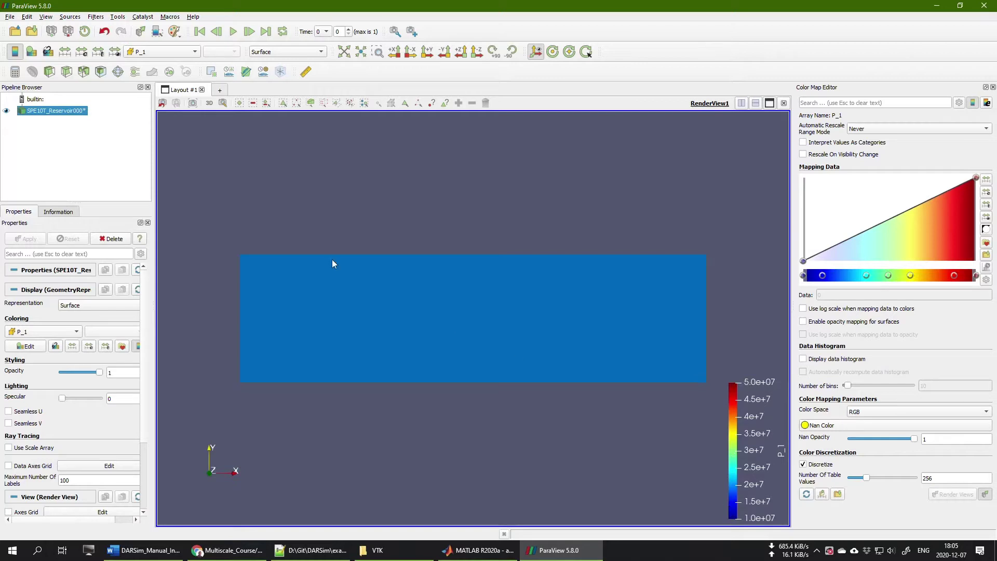
click(249, 31)
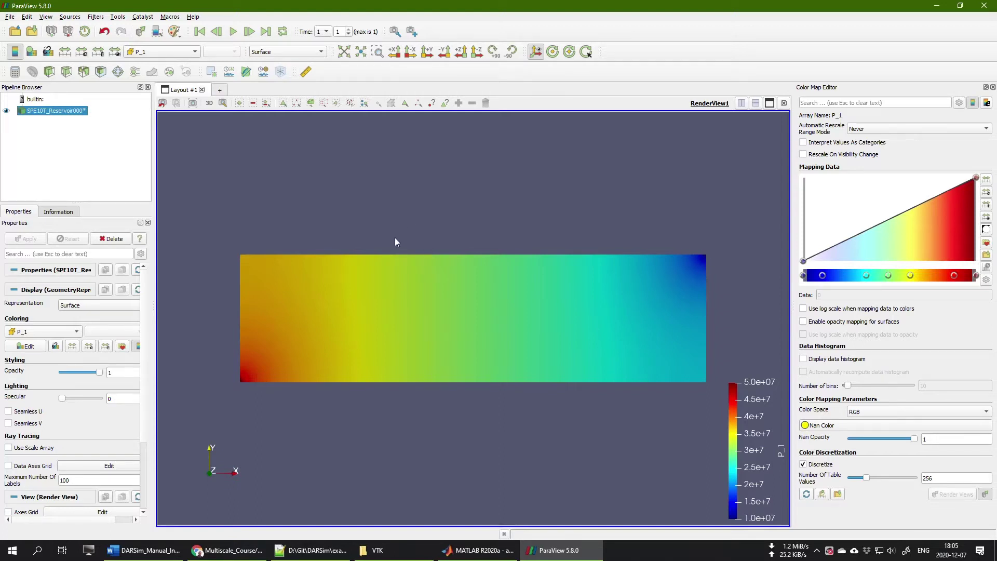
Switch to Notepad++ to review the well definitions in SinglePhase.txt, and consult the SPE10 well layout figure in the Word manual
click(311, 550)
scroll(146, 234, down, 15)
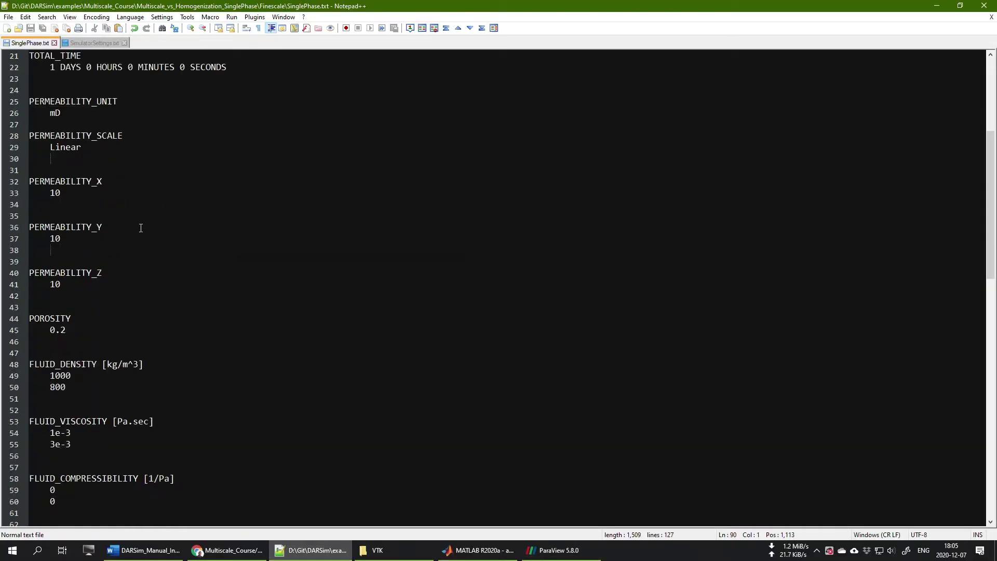
scroll(146, 235, down, 14)
click(142, 550)
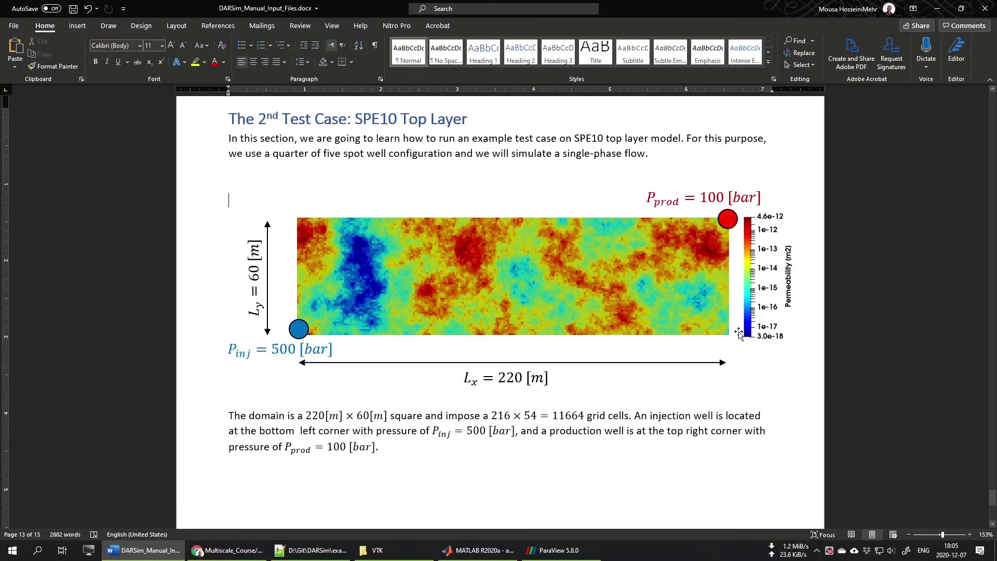
Return to SinglePhase.txt in Notepad++ and duplicate the whole INJ well block directly below the original
click(319, 553)
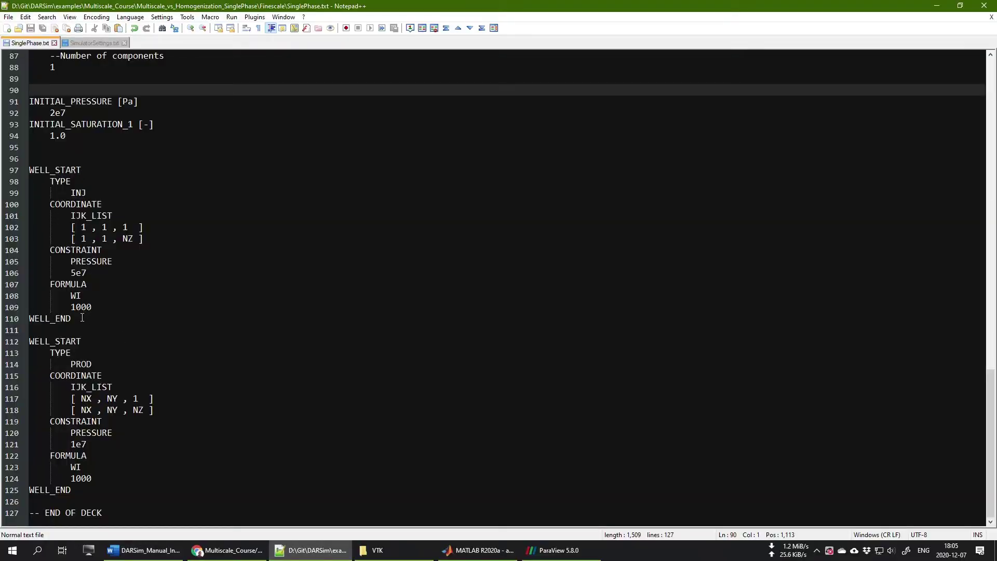
drag(82, 318, 24, 170)
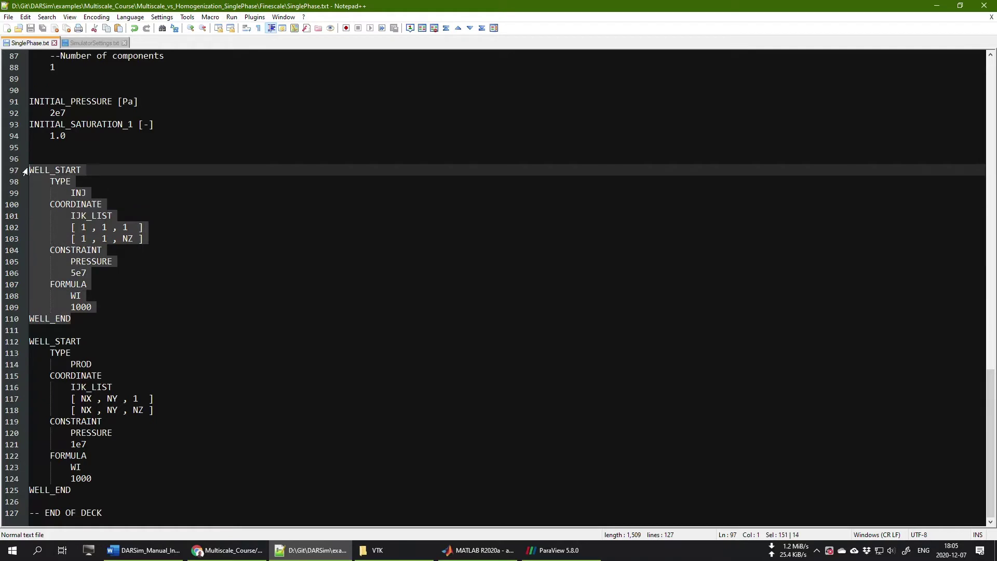
right_click(52, 169)
click(67, 186)
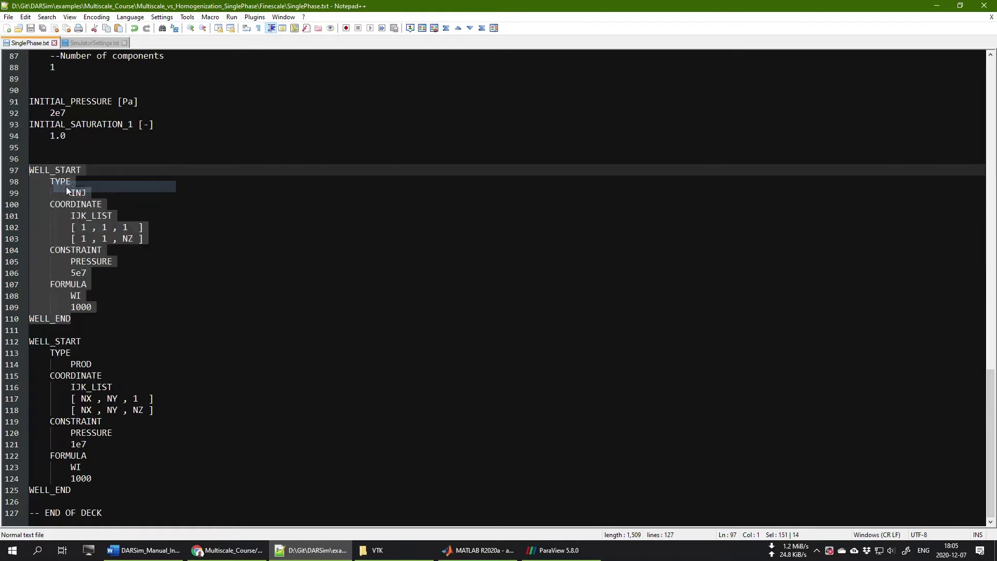
click(97, 318)
key(Return)
key(Return)
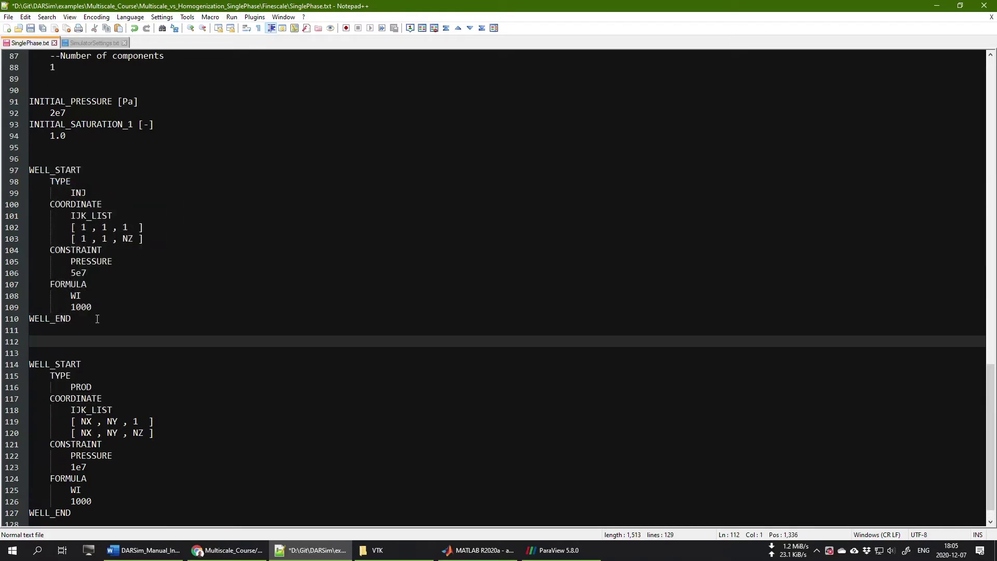
key(ctrl+v)
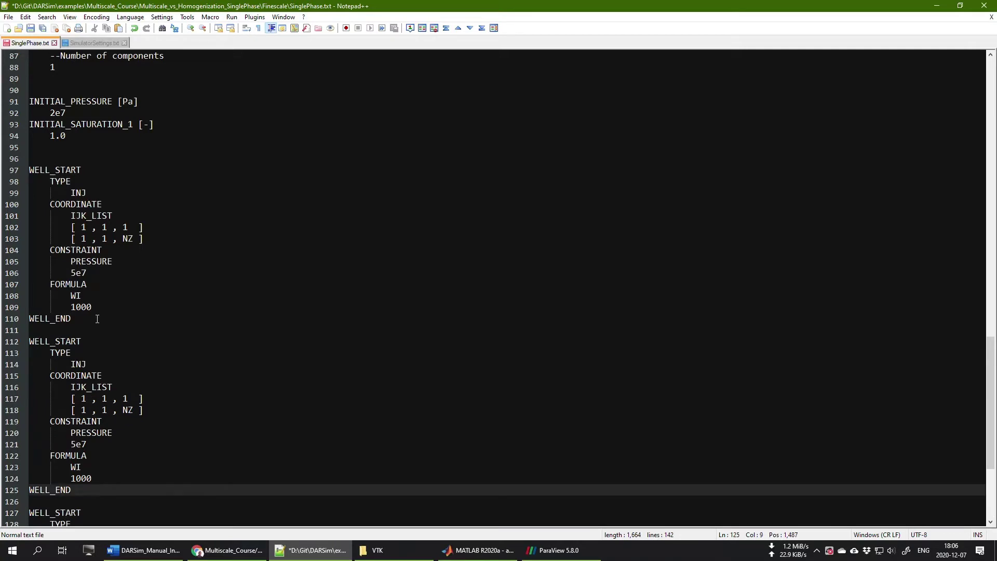
Change the duplicated INJ well's second IJK_LIST row to [ 1 , NY , NZ ]
mouse_move(82, 401)
mouse_down()
mouse_move(144, 409)
mouse_move(84, 398)
mouse_up()
click(82, 408)
click(82, 399)
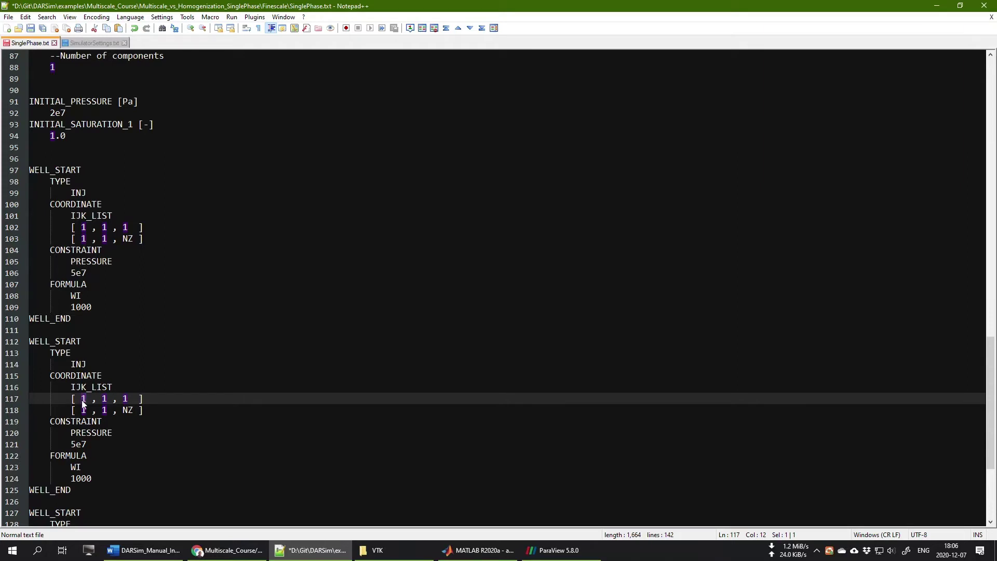
click(82, 409)
drag(82, 409, 90, 409)
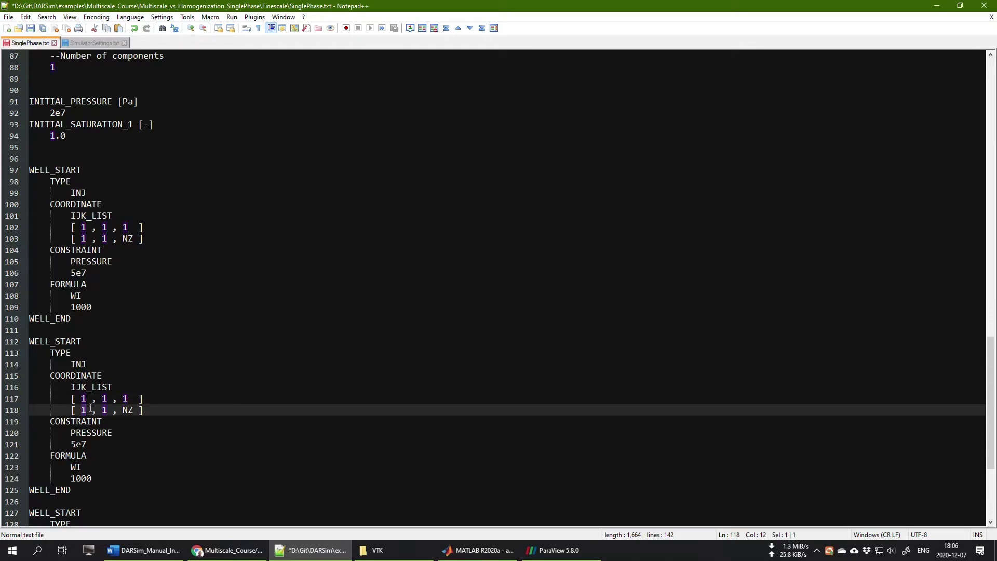
click(103, 399)
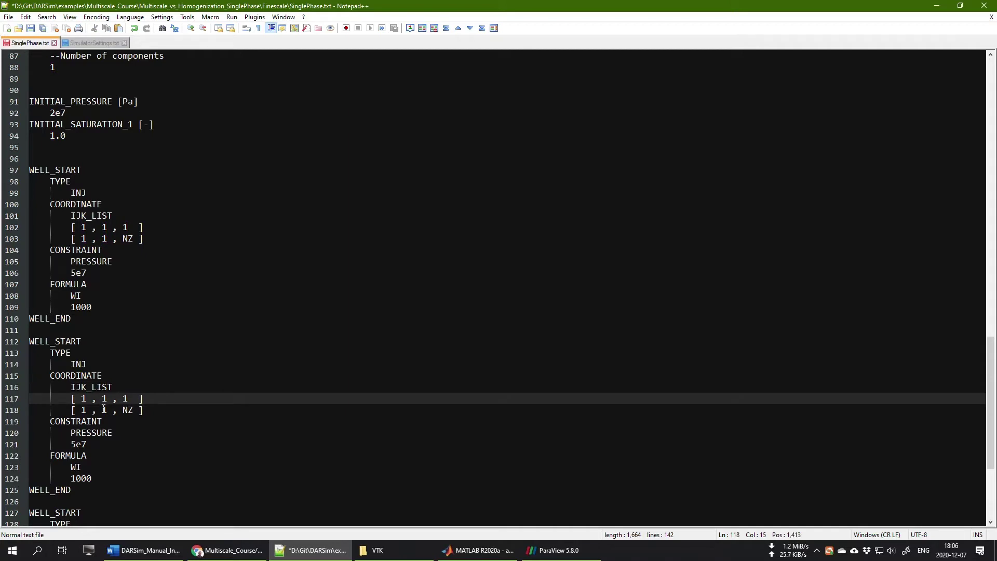
double_click(104, 410)
text(NY)
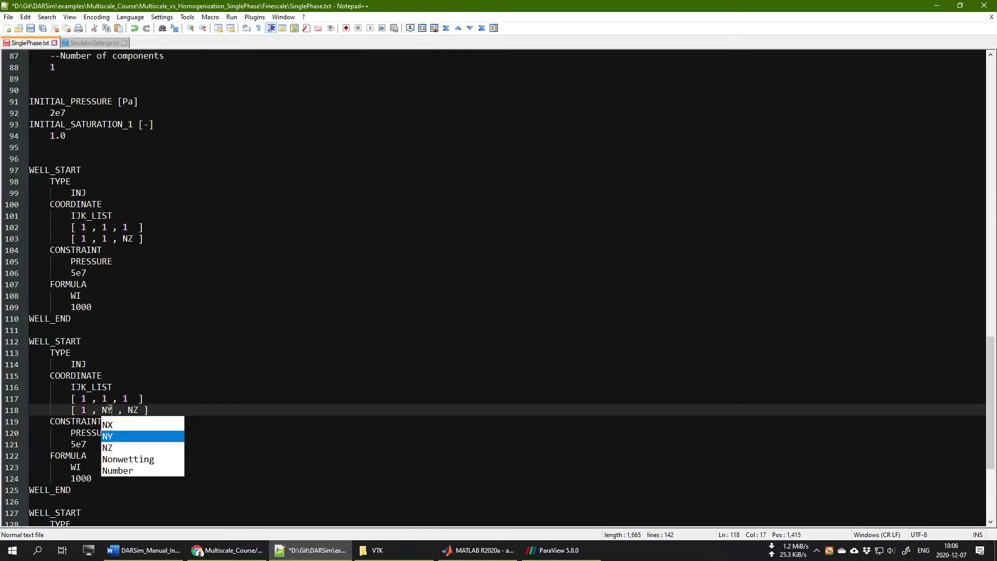
click(109, 398)
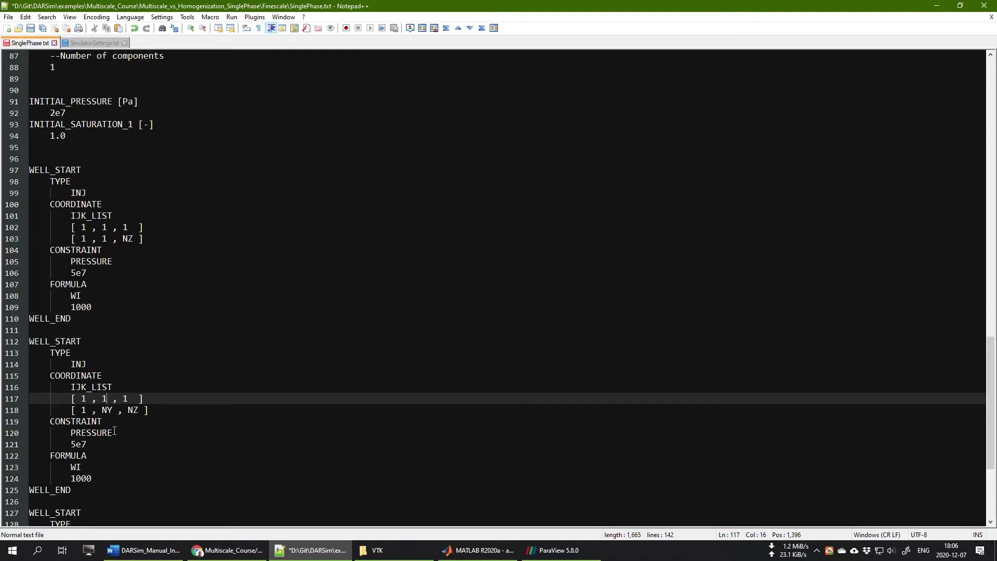
Duplicate the whole PROD well block directly below the original, separated by a blank line
scroll(70, 483, down, 5)
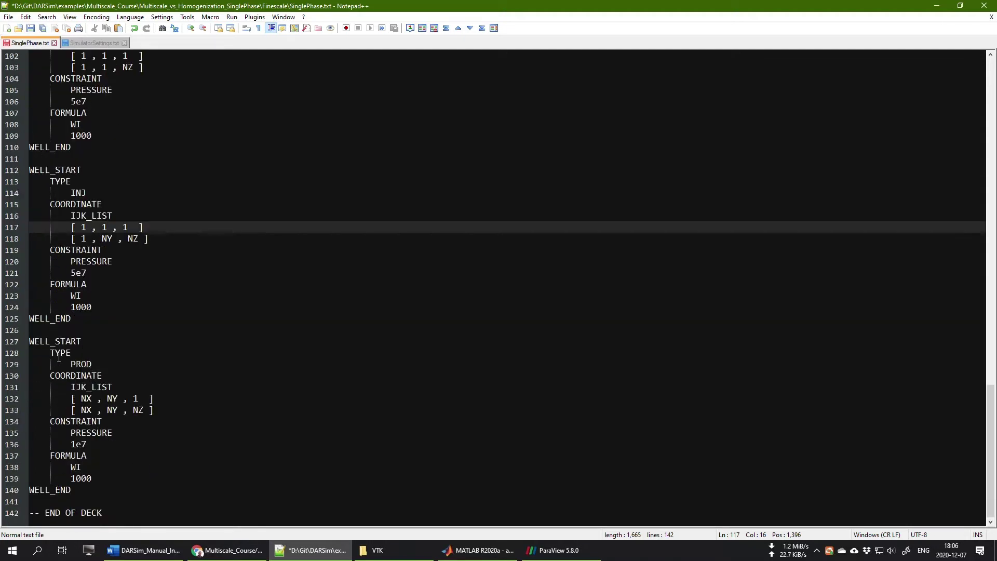
drag(29, 340, 113, 490)
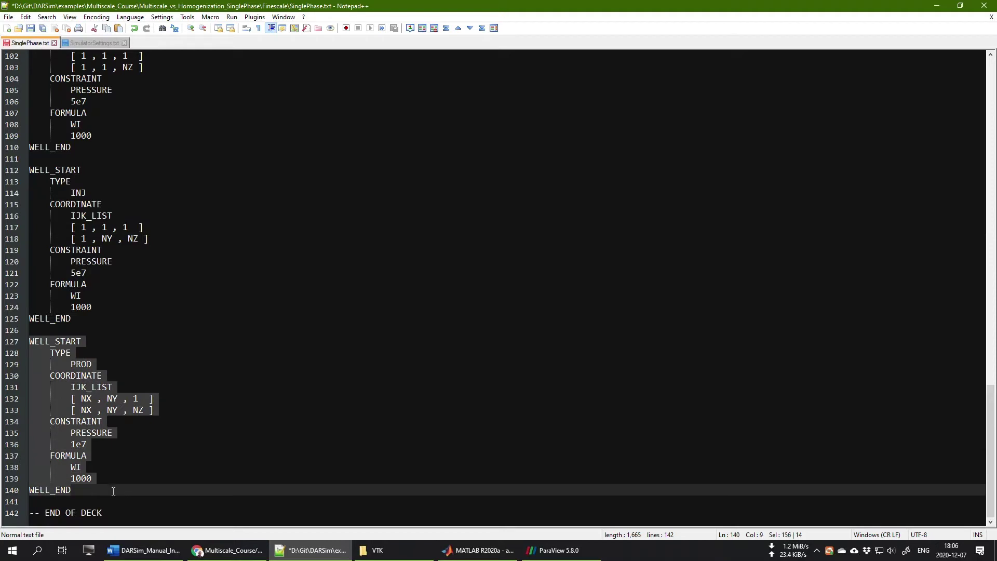
right_click(73, 453)
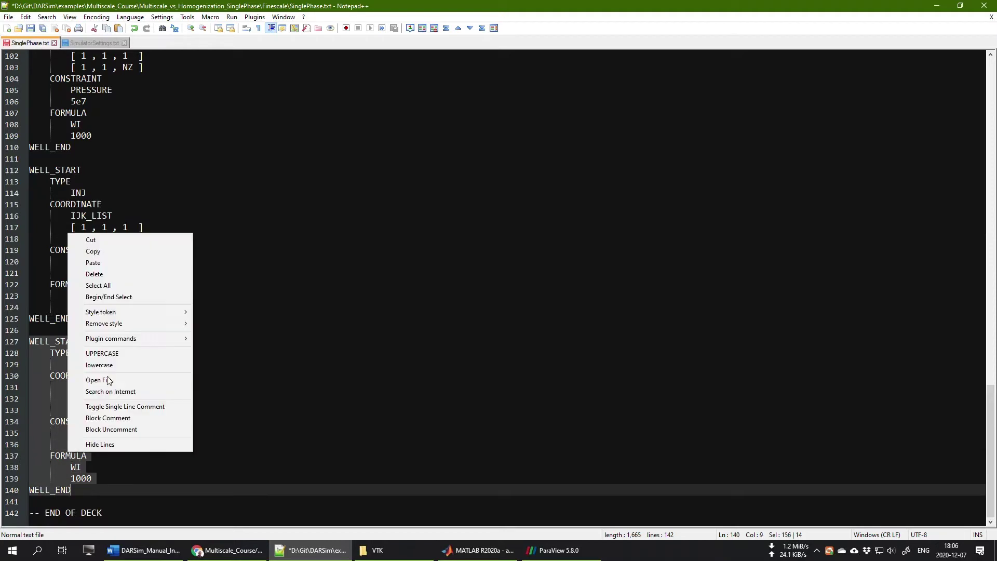
click(112, 250)
click(83, 488)
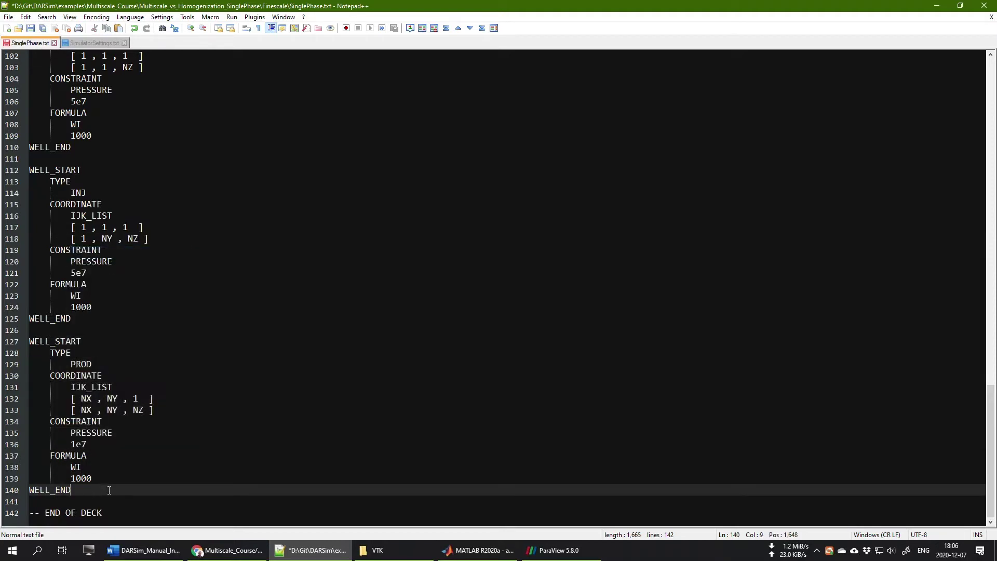
key(Return)
key(Return)
right_click(65, 487)
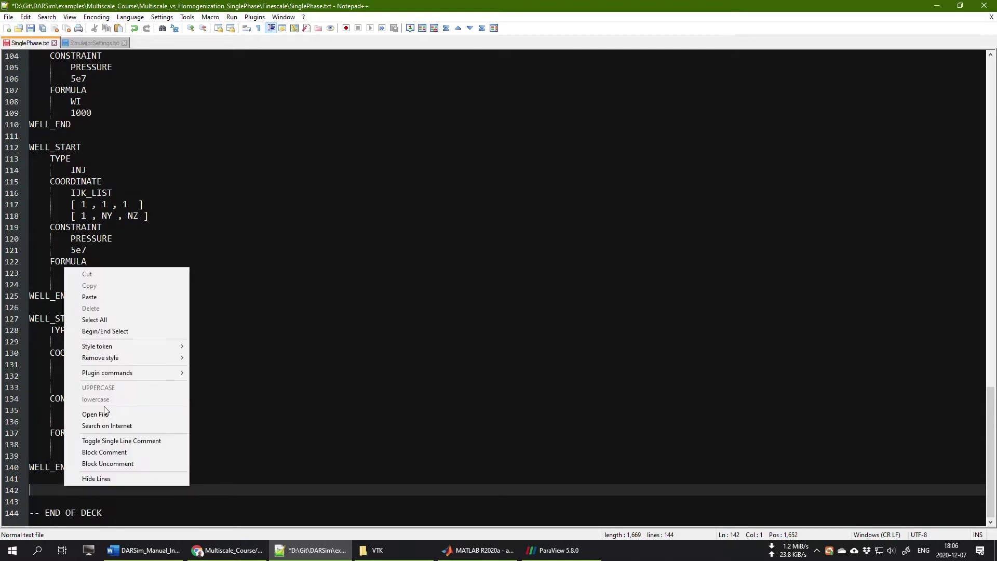
click(96, 297)
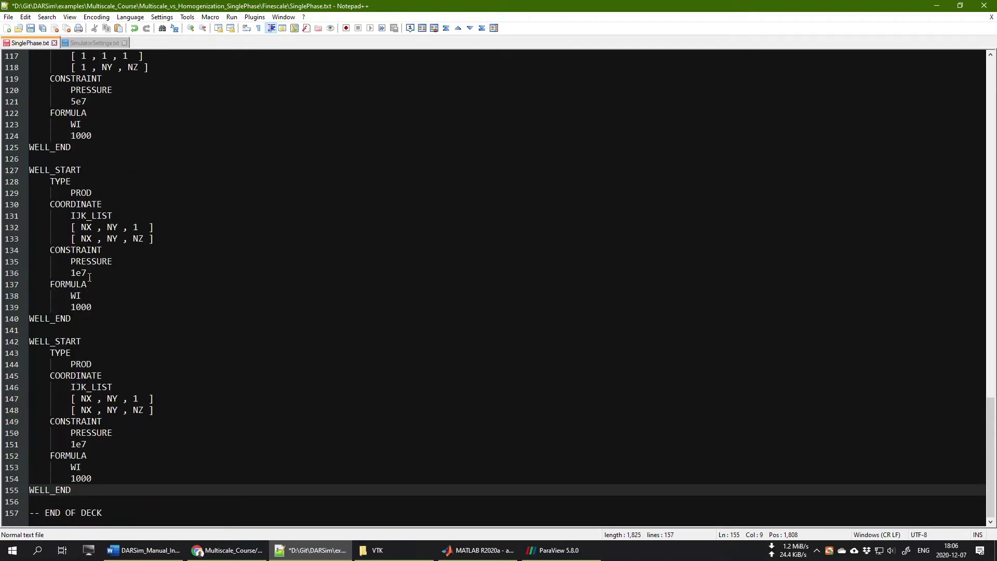
Change the duplicated PROD well's IJK_LIST rows to [ NX , 1 , 1 ] and [ NX , 1 , NZ ]
click(84, 227)
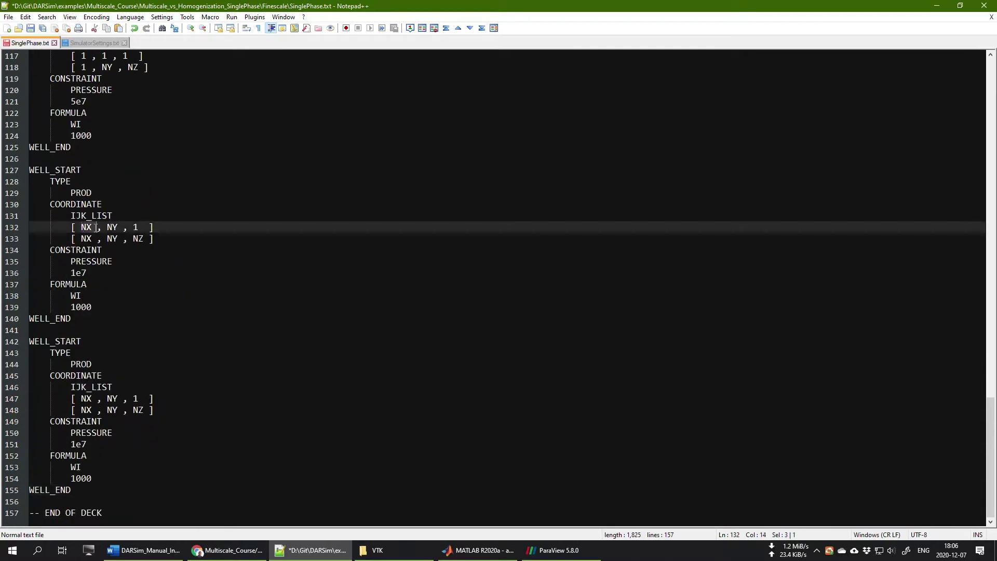
double_click(111, 227)
double_click(113, 397)
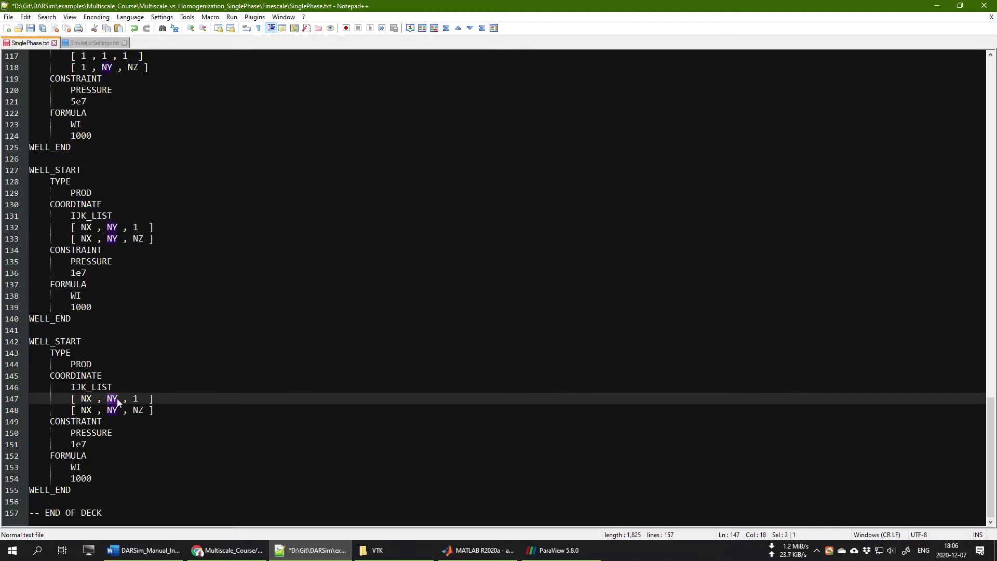
text(1)
double_click(115, 410)
text(1)
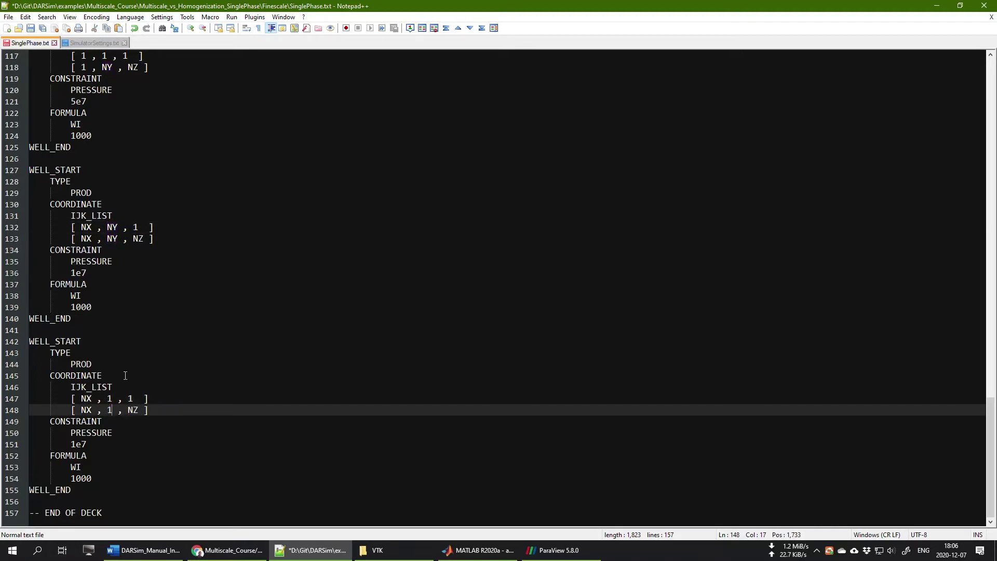
Change the second INJ well's first IJK_LIST row to [ 1 , NY , 1 ]
scroll(133, 289, down, 1)
scroll(133, 290, up, 6)
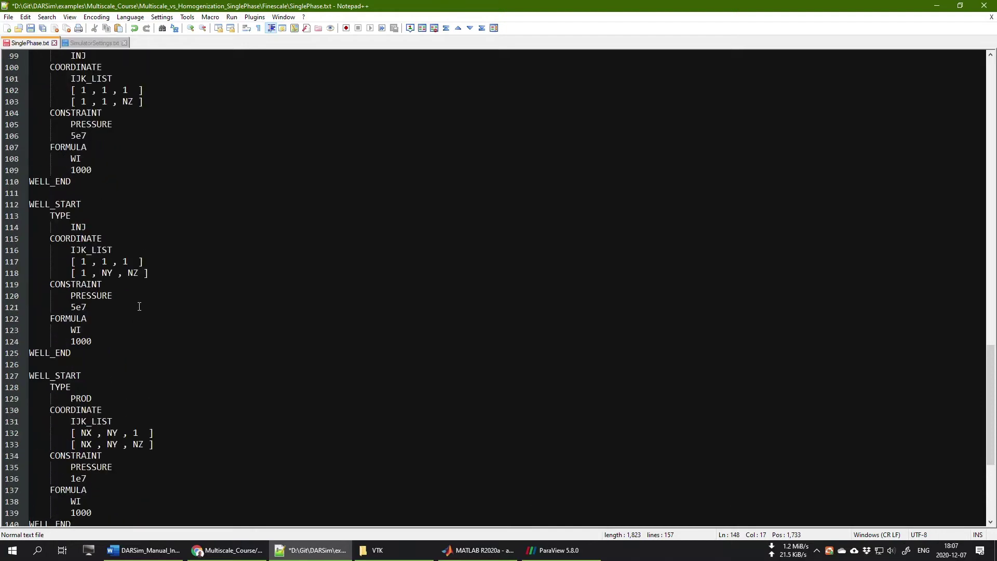
double_click(105, 296)
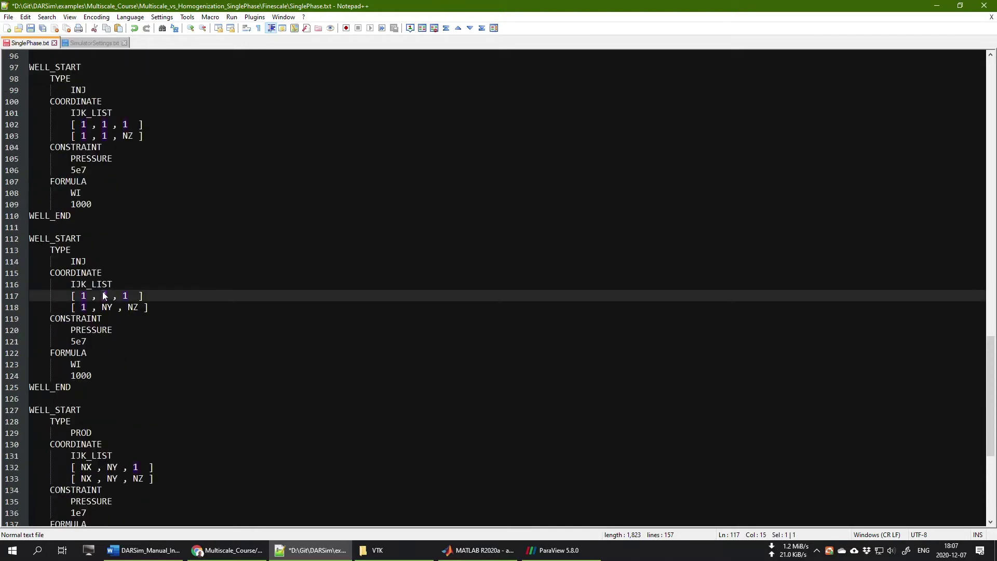
text(NY)
click(118, 276)
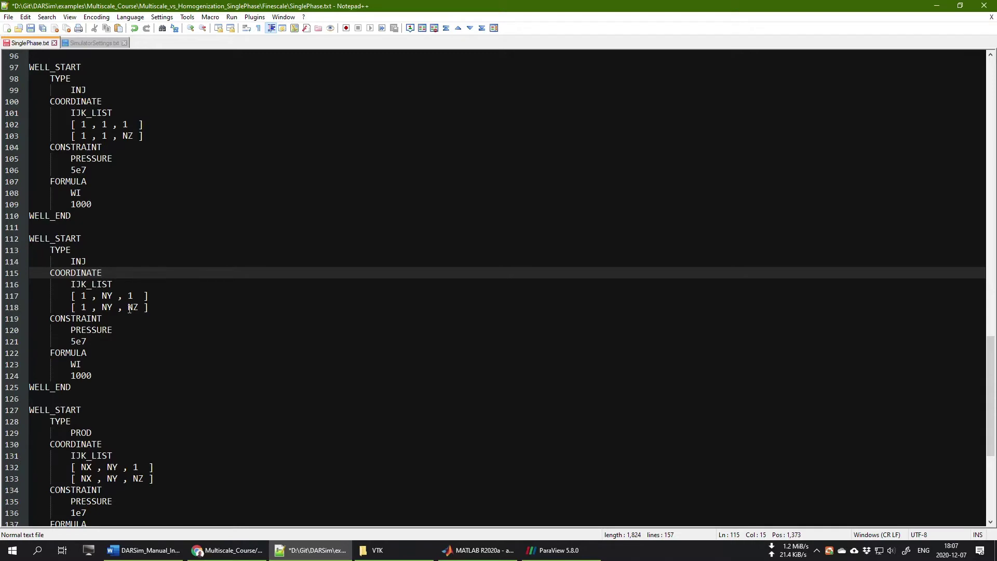
Review the second INJ block and both PROD blocks, and save SinglePhase.txt
drag(81, 387, 25, 243)
scroll(83, 338, down, 7)
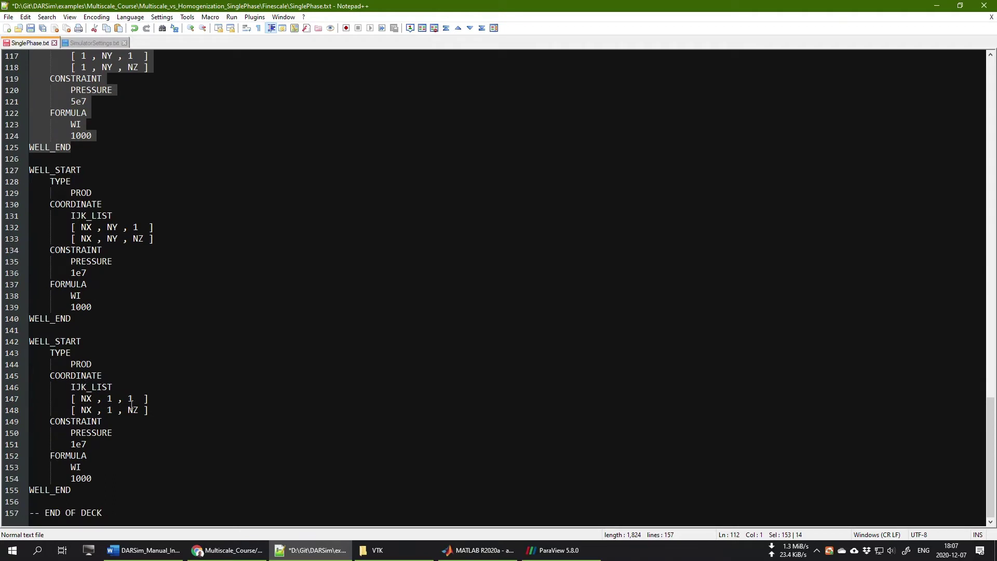
drag(73, 489, 30, 193)
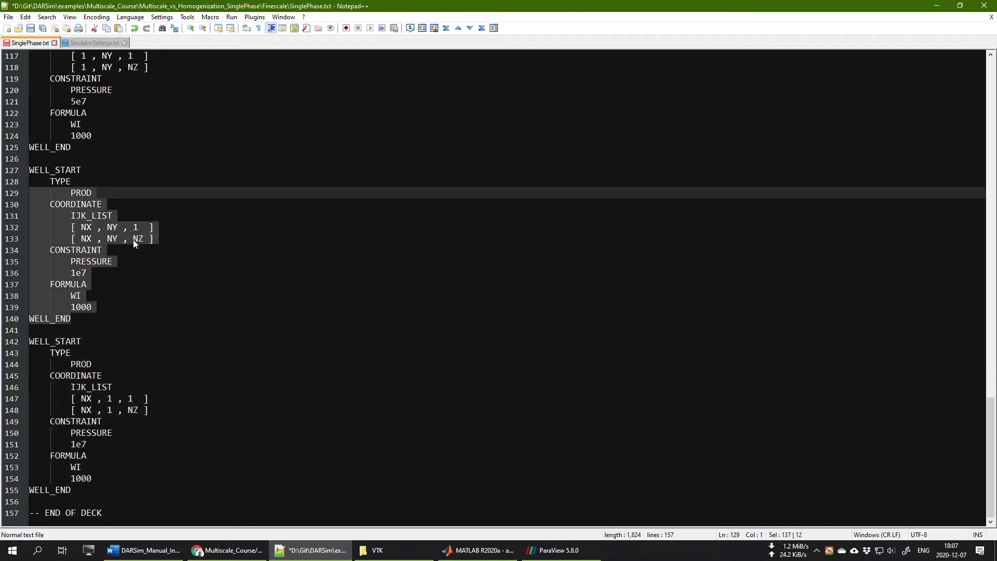
click(31, 28)
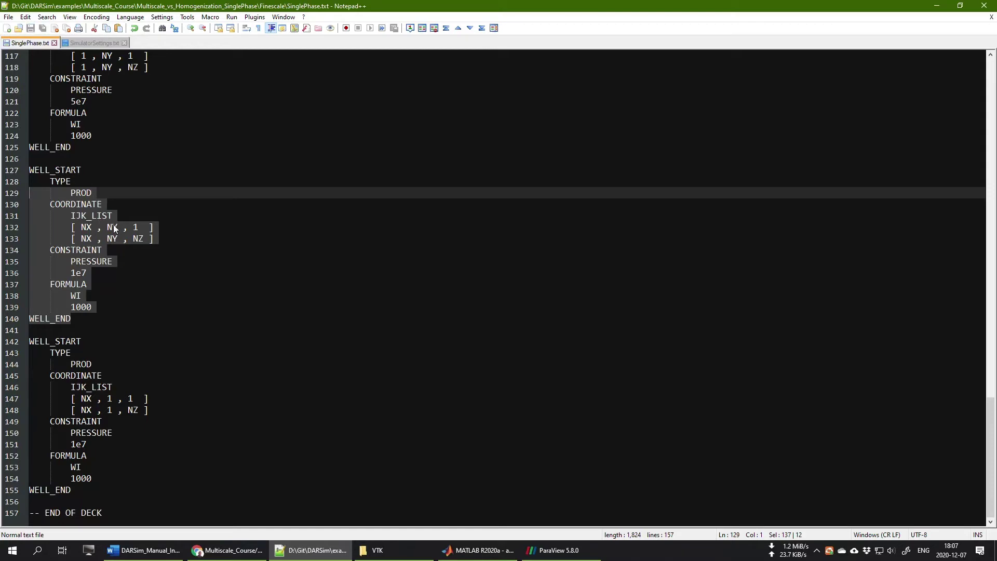
click(141, 283)
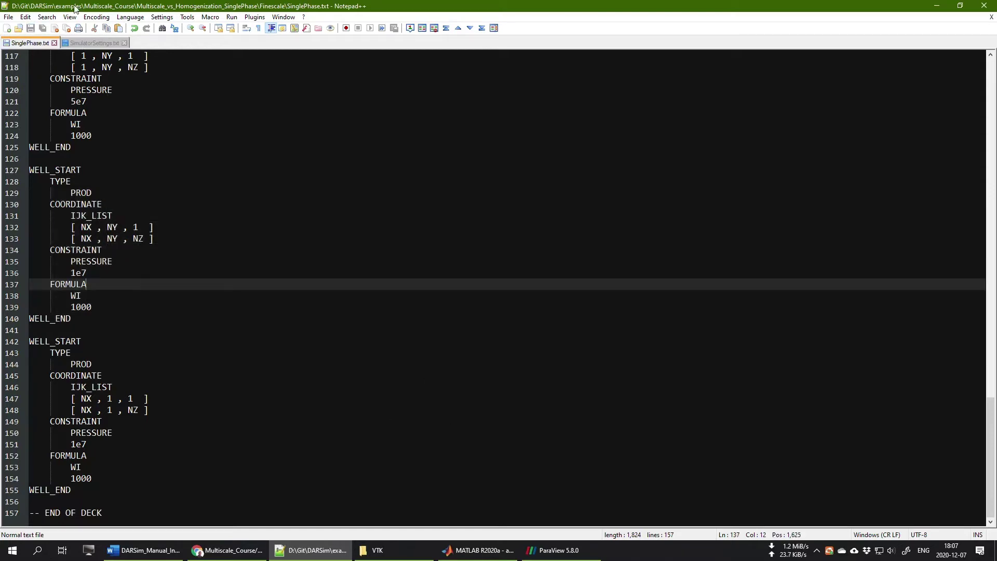
Switch to MATLAB and rerun the previous DARSimResSim command for the Finescale SinglePhase.txt case
click(477, 549)
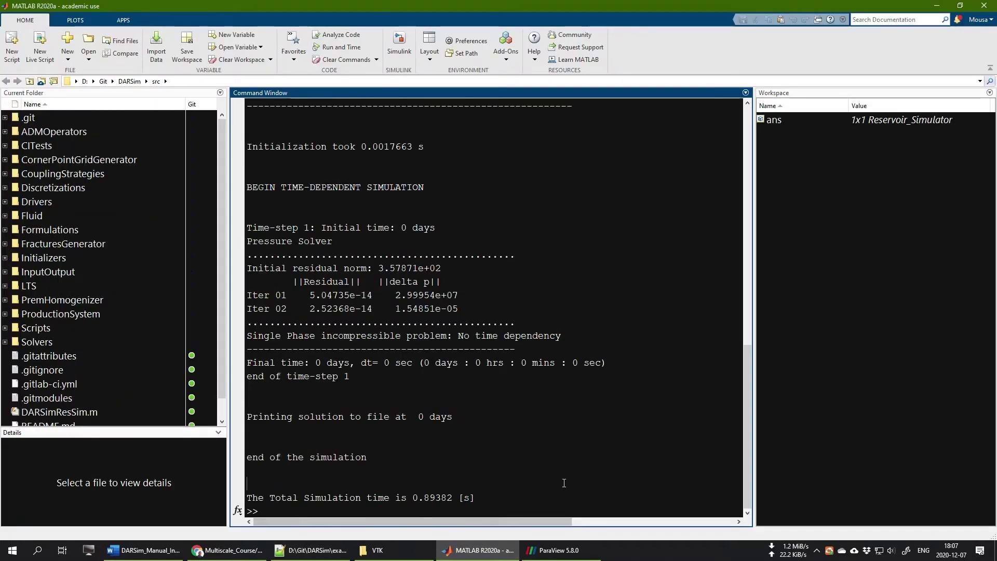
text(DARS)
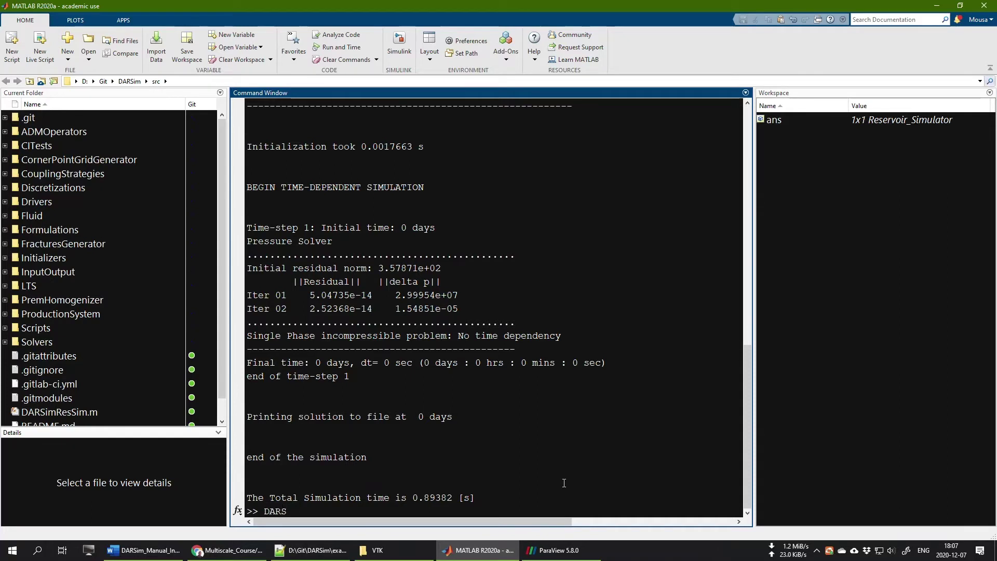
key(Up)
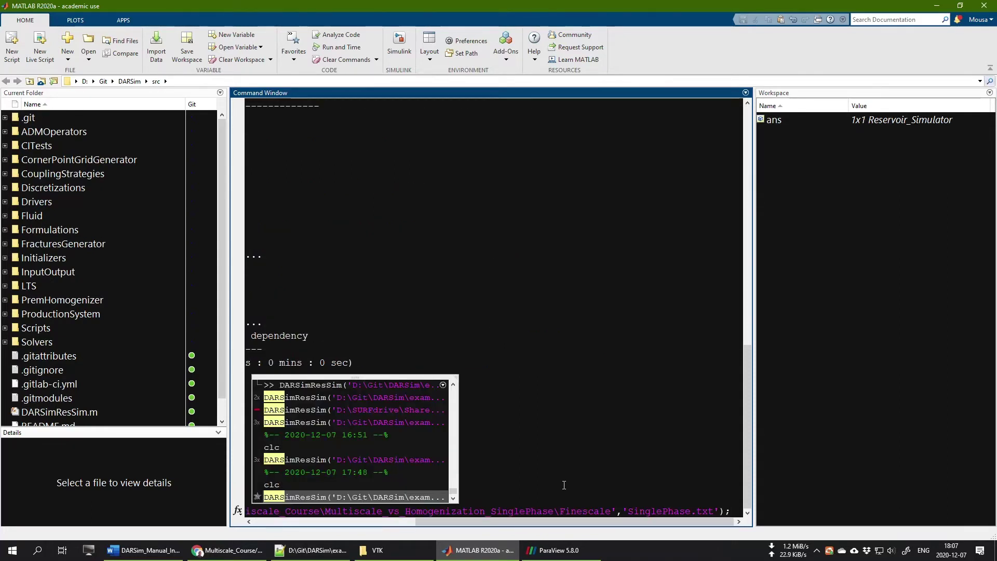
click(548, 521)
drag(548, 521, 601, 525)
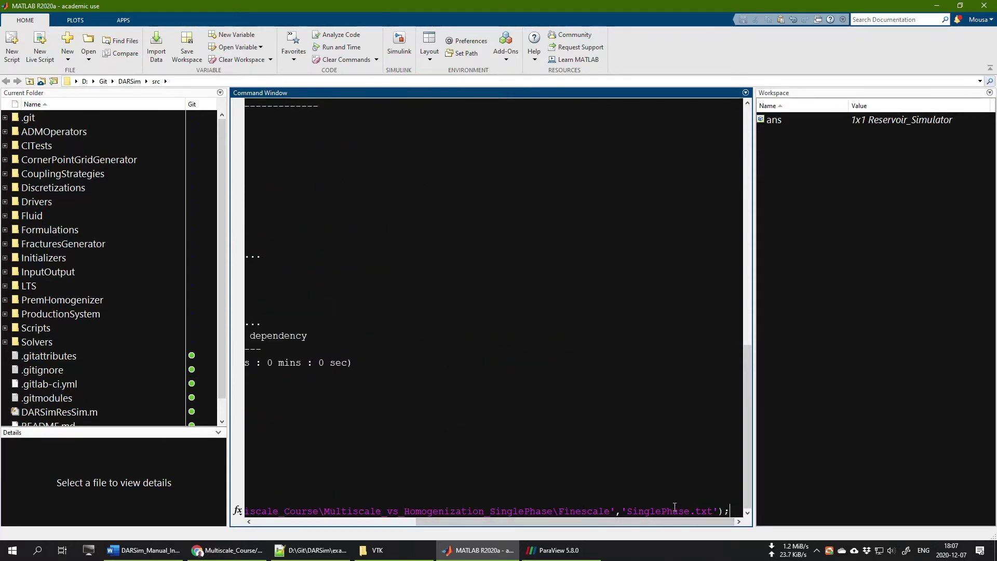
key(Return)
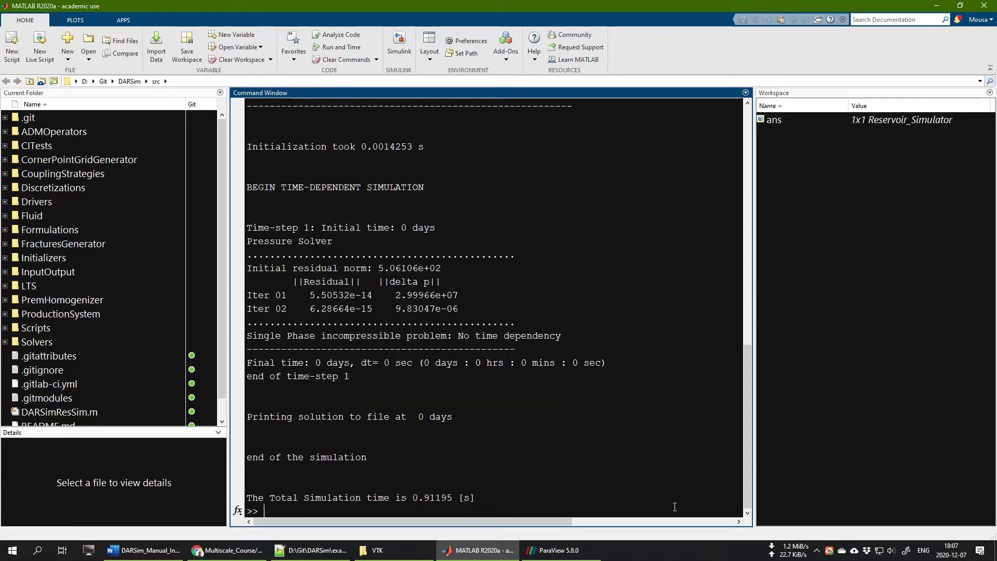
Switch to ParaView and reload the existing files of the SPE10T_Reservoir series
click(558, 550)
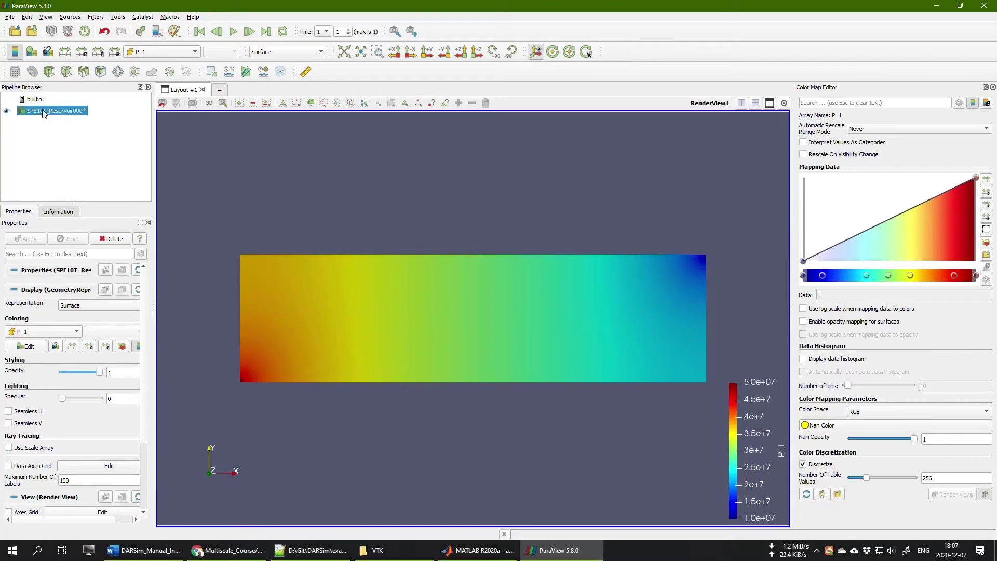
click(9, 17)
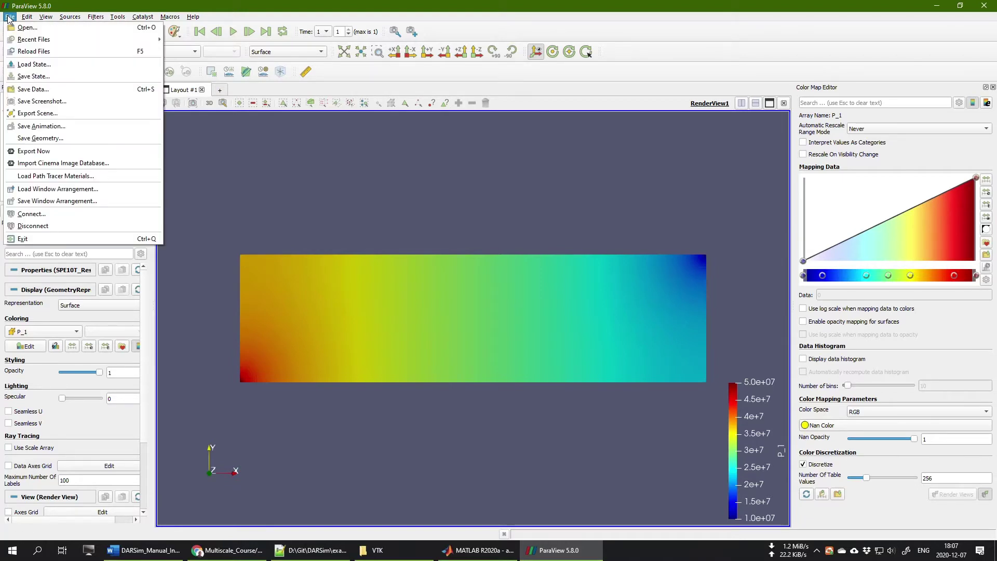
click(42, 51)
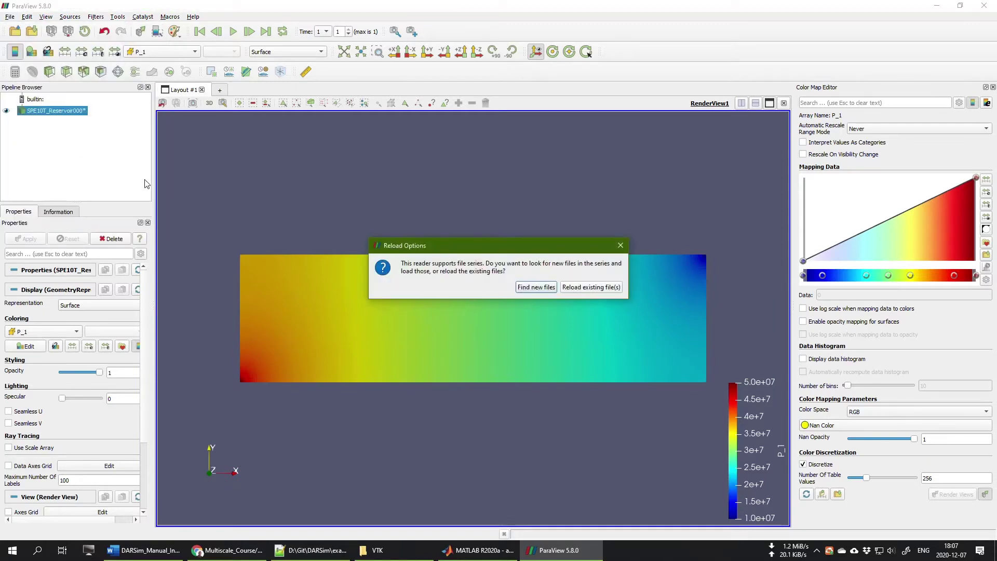
click(587, 289)
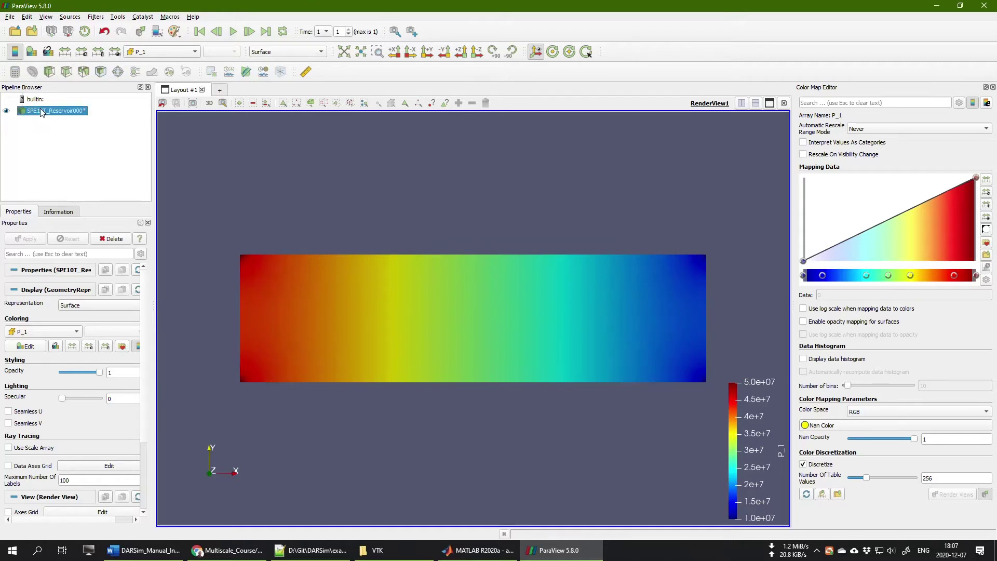
Delete the SPE10T_Reservoir source from the pipeline, then open the SPE10T_Reservoir..vtk group again and apply it
key(Delete)
click(14, 32)
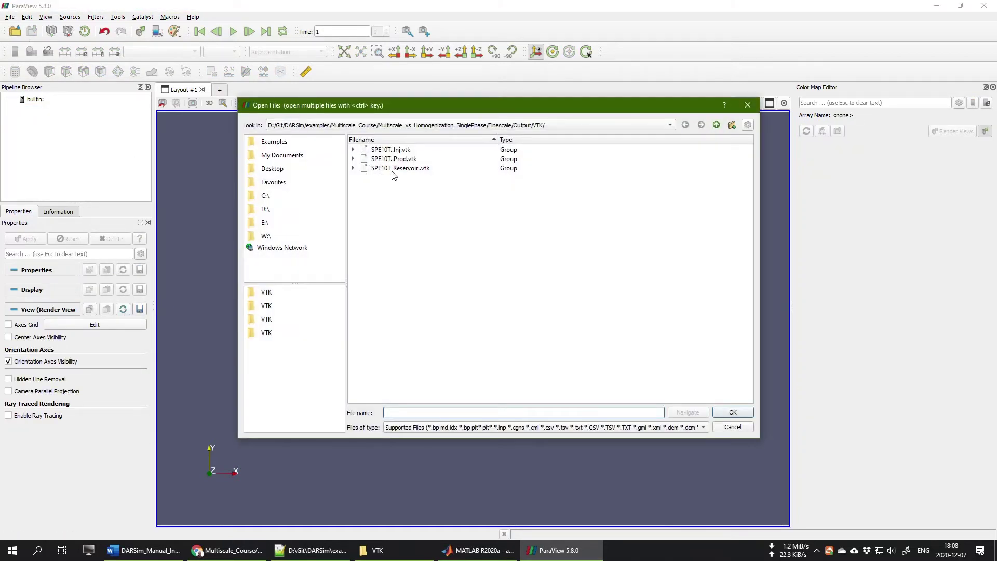
double_click(391, 168)
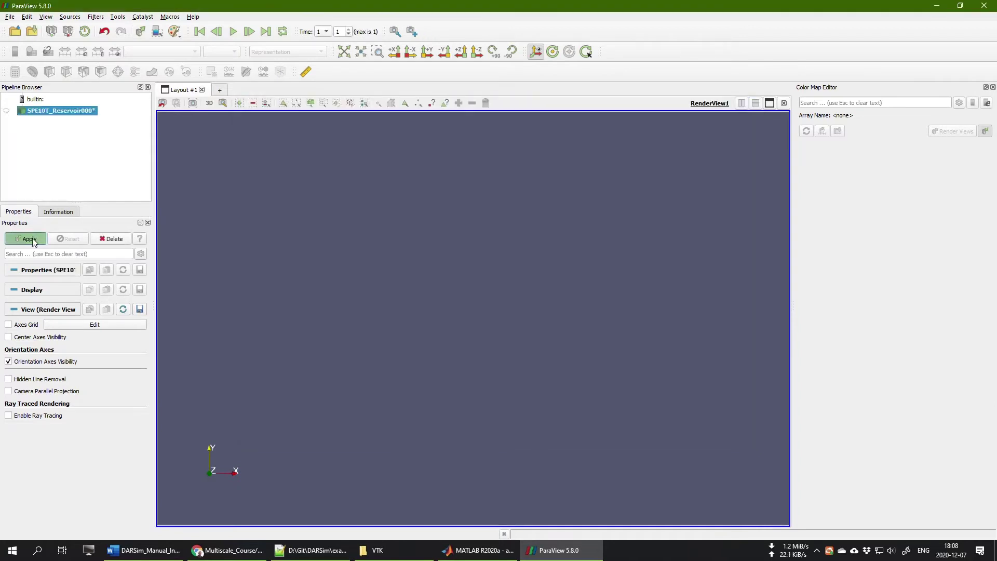
click(30, 239)
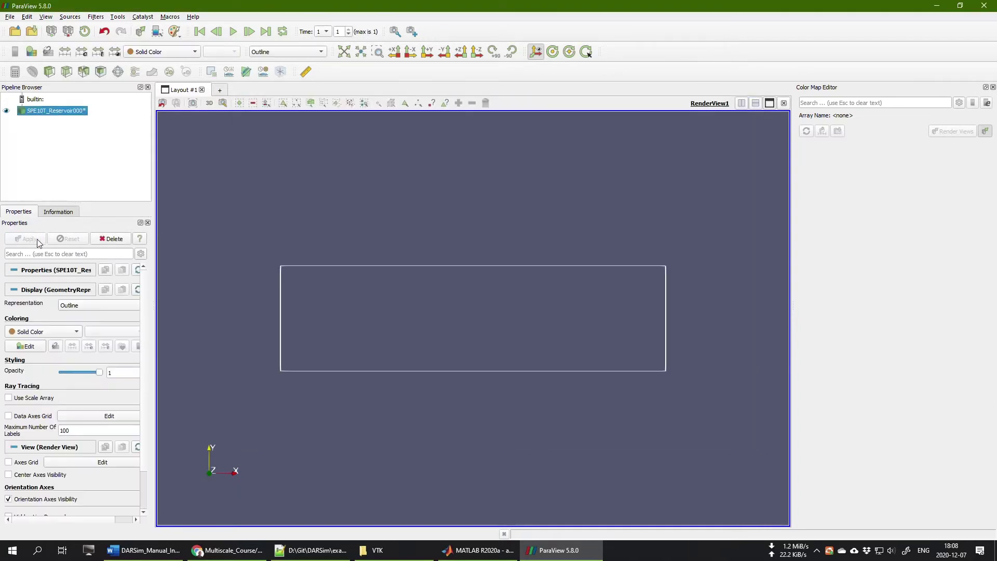
Show the reservoir with the Surface representation coloured by P_1, clear of the colour legend
click(299, 51)
click(268, 81)
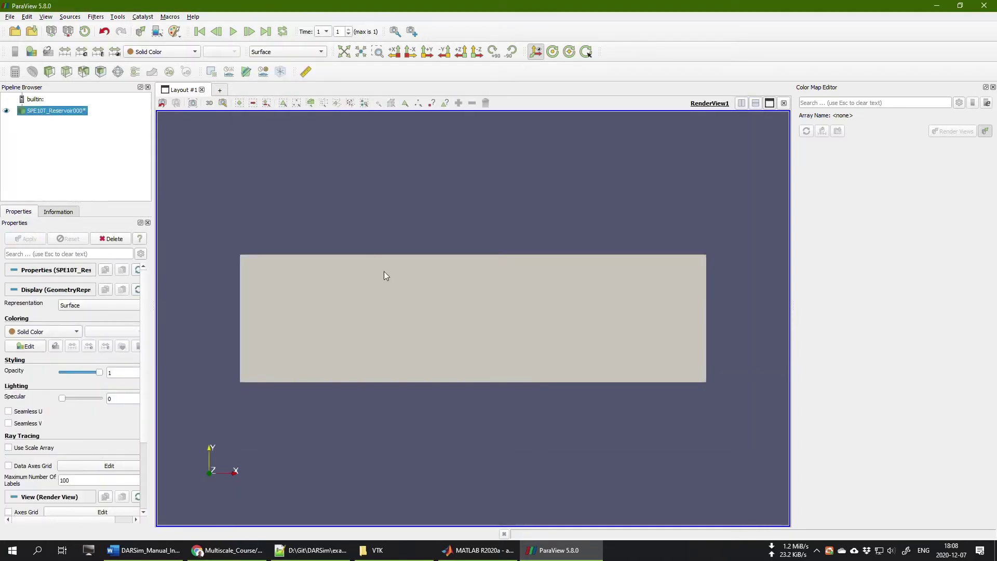
scroll(384, 275, up, 1)
click(173, 52)
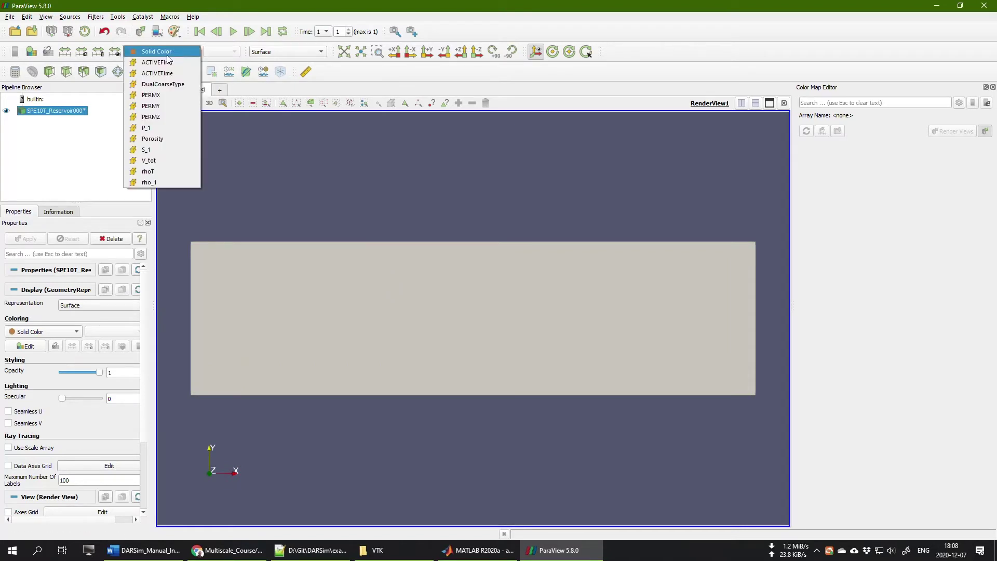
click(147, 128)
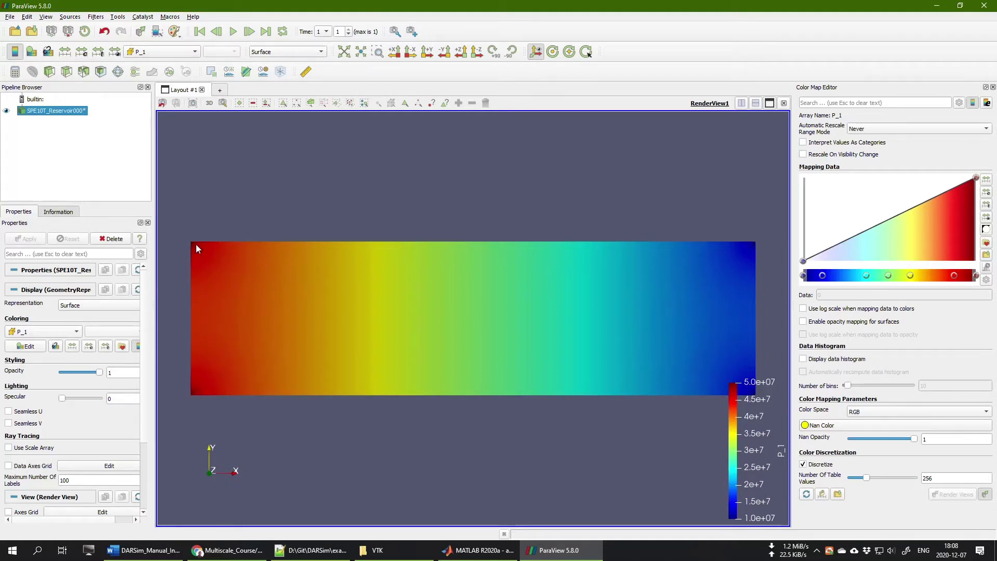
drag(508, 321, 510, 265)
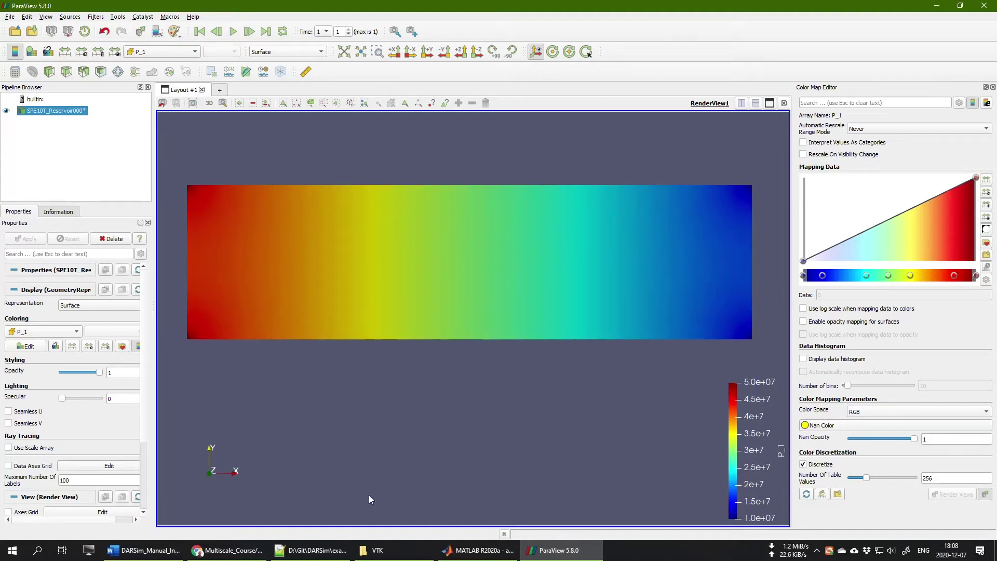
Return to SinglePhase.txt in Notepad++ and delete the second PROD well block at the end of the deck
click(312, 550)
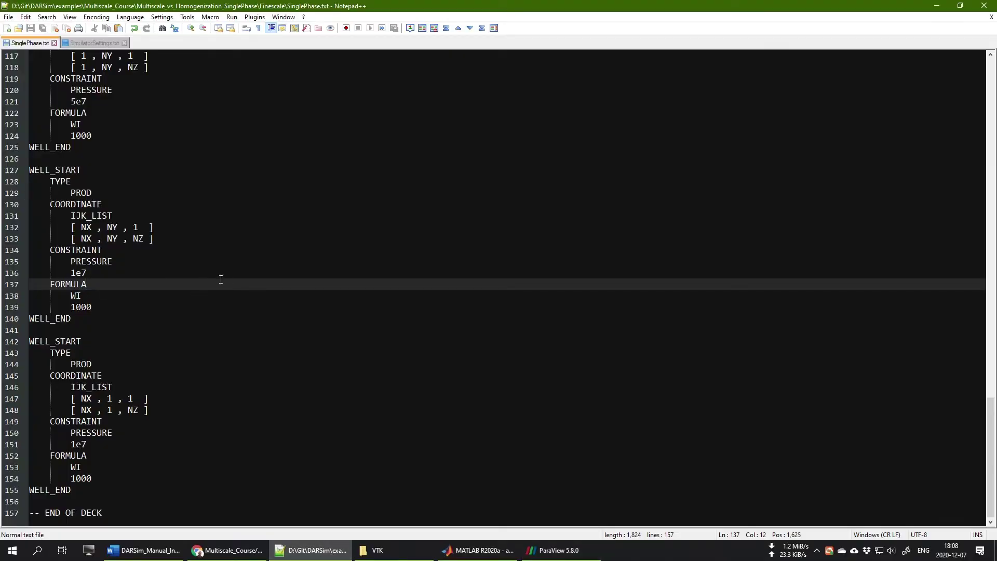
scroll(228, 259, up, 1)
scroll(269, 235, down, 1)
drag(93, 489, 29, 341)
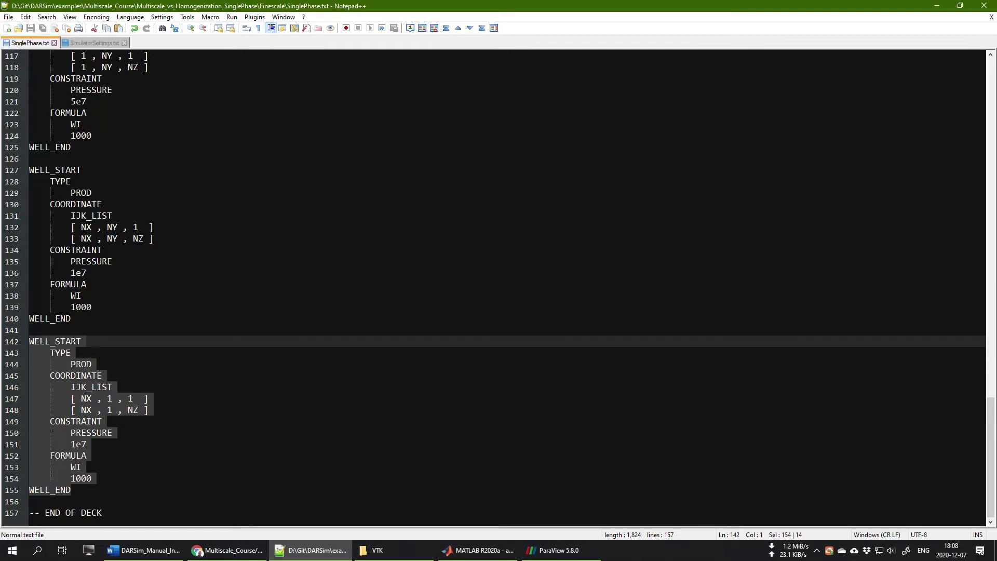
key(BackSpace)
key(BackSpace)
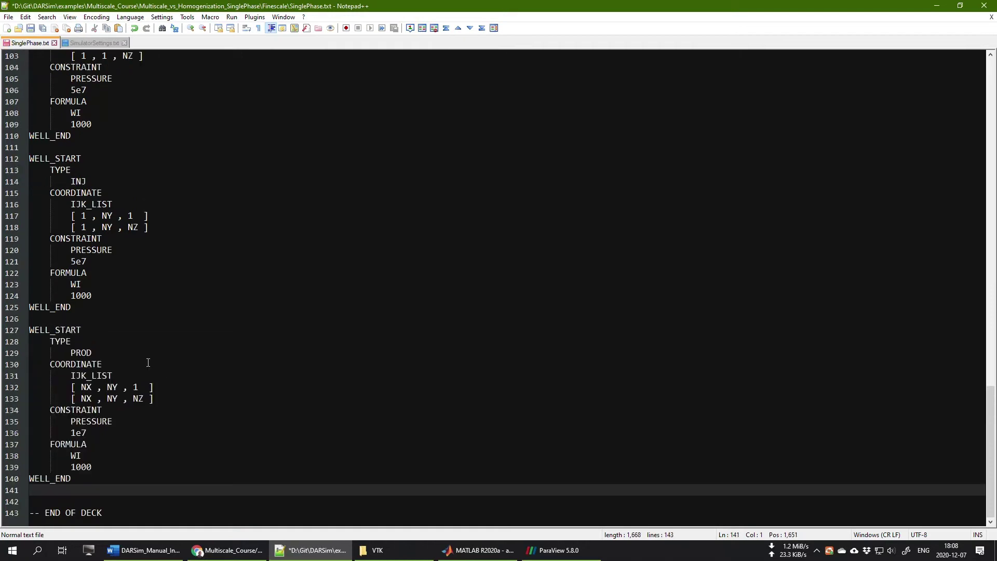
Delete the INJ well block at [ 1 , NY ] and the surplus blank lines, then save SinglePhase.txt
key(BackSpace)
scroll(146, 338, up, 2)
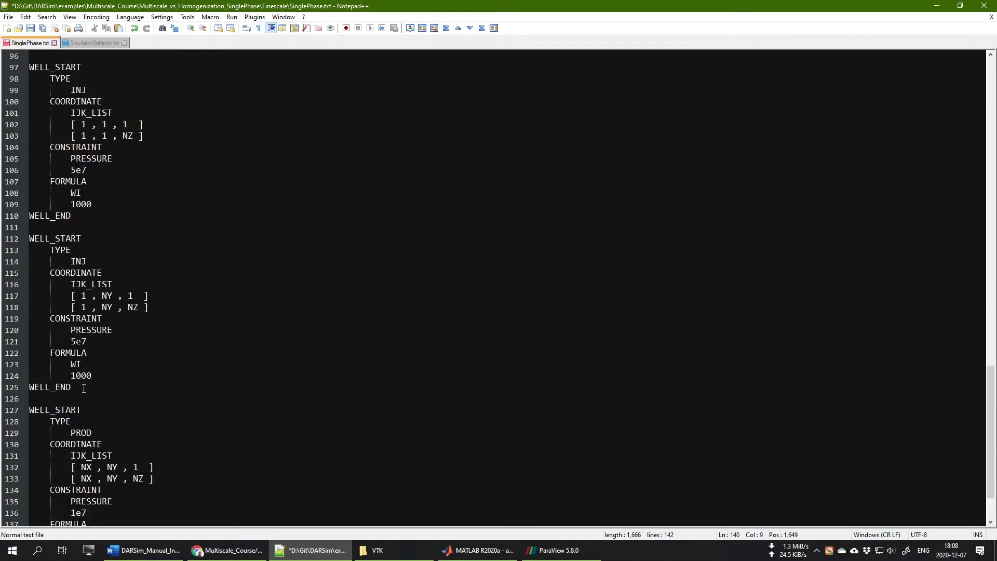
drag(77, 388, 29, 239)
key(BackSpace)
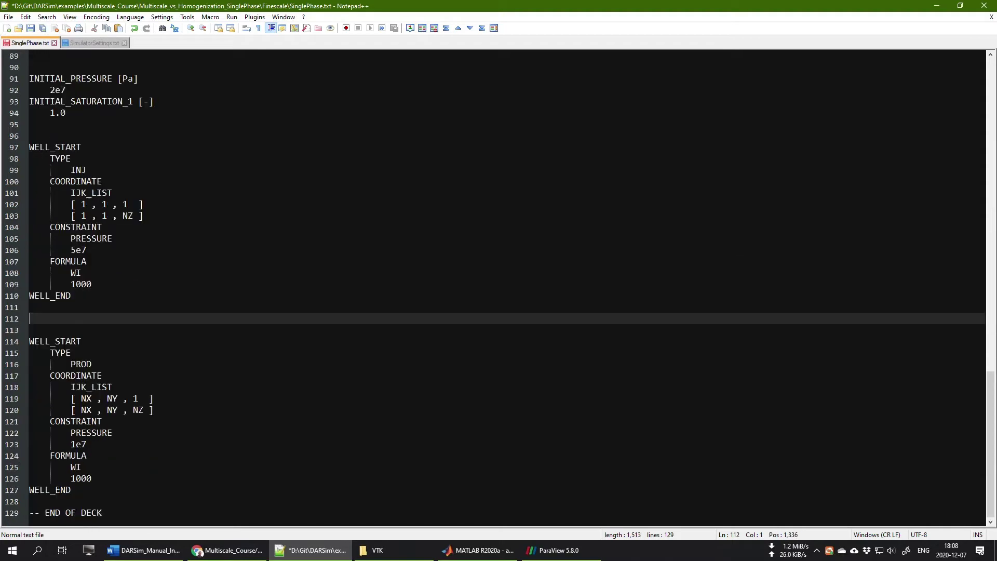
key(BackSpace)
key(BackSpace)
scroll(215, 361, up, 11)
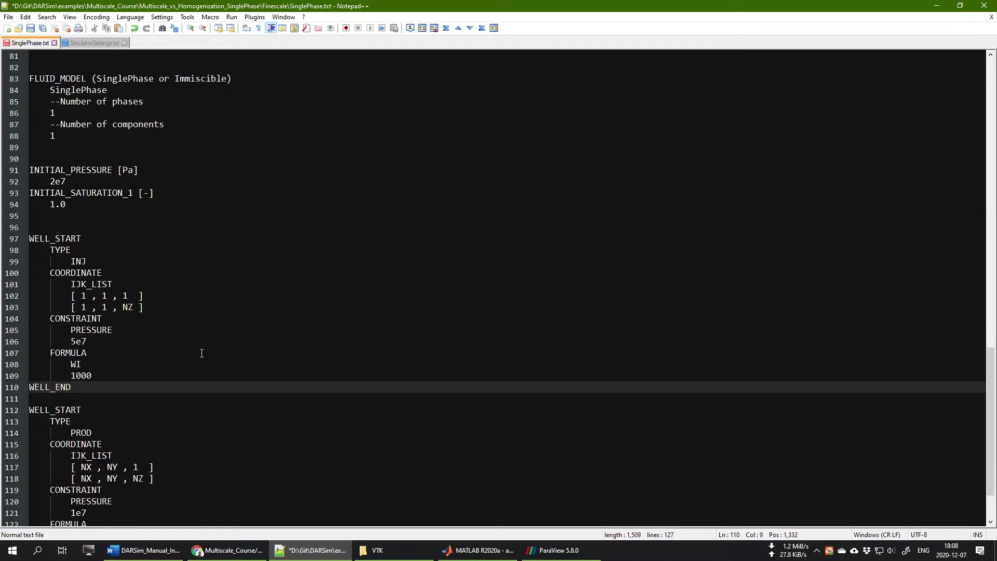
click(89, 43)
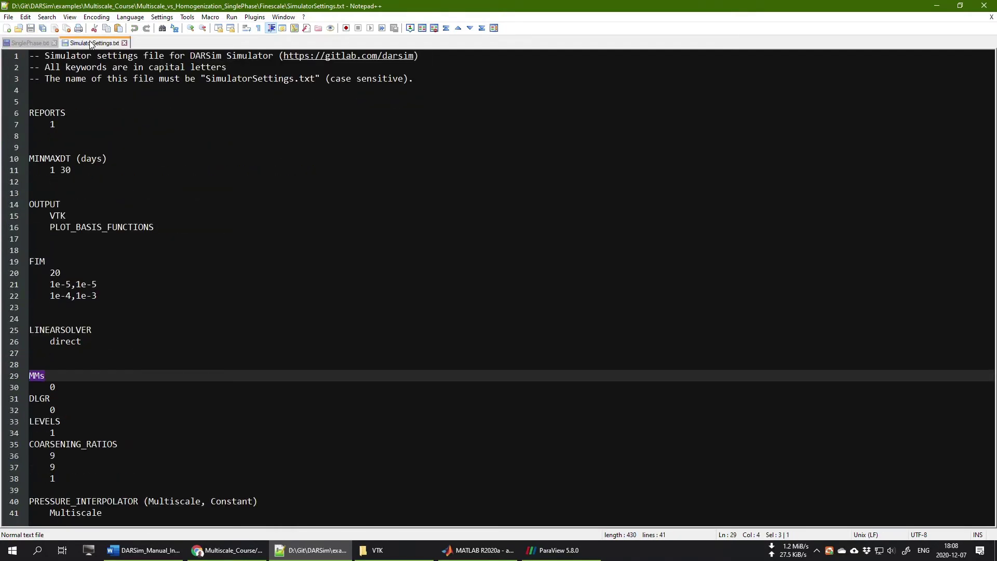
click(41, 45)
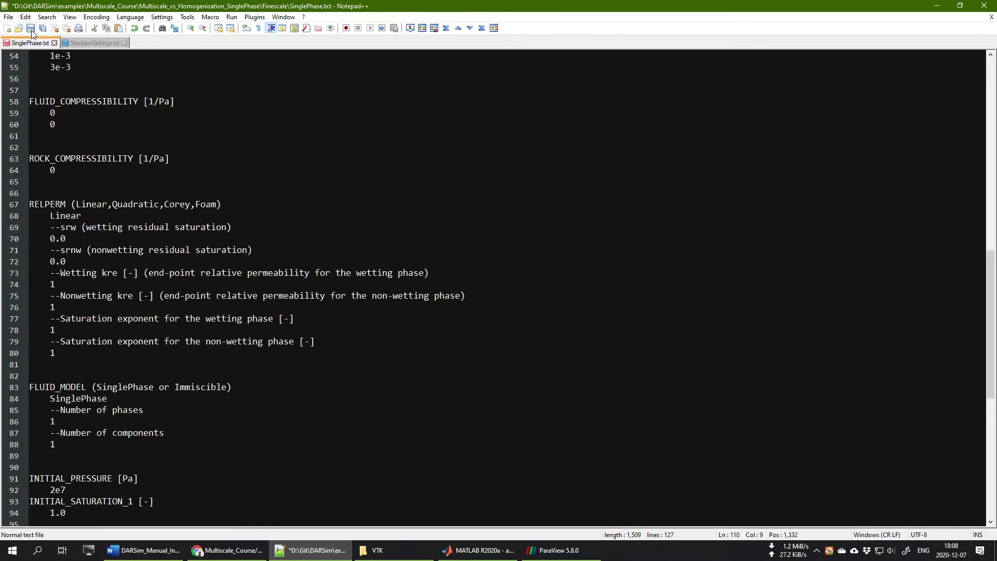
click(31, 28)
In SimulatorSettings.txt, set the MMs value to 1
click(99, 43)
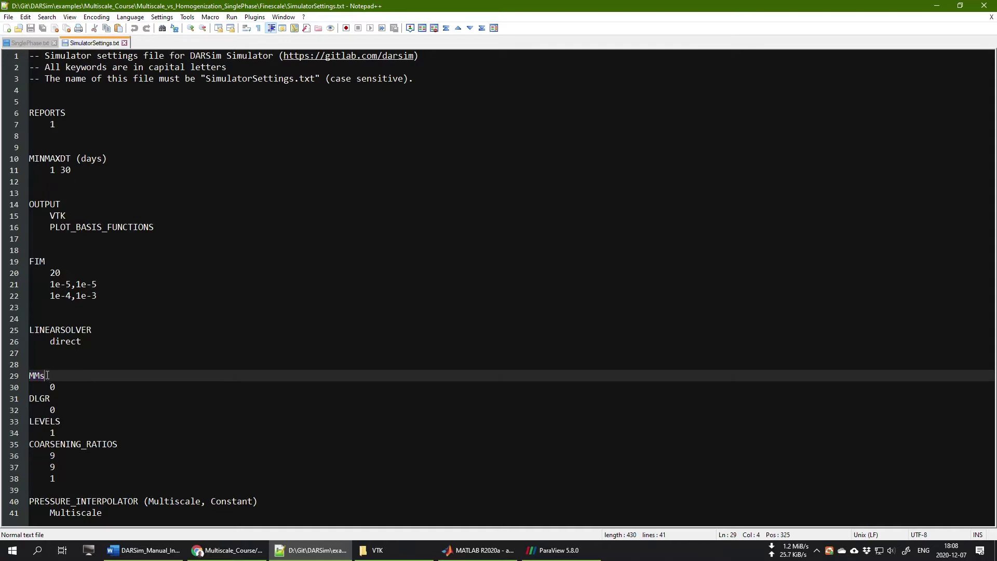
drag(46, 375, 34, 374)
click(46, 376)
double_click(52, 387)
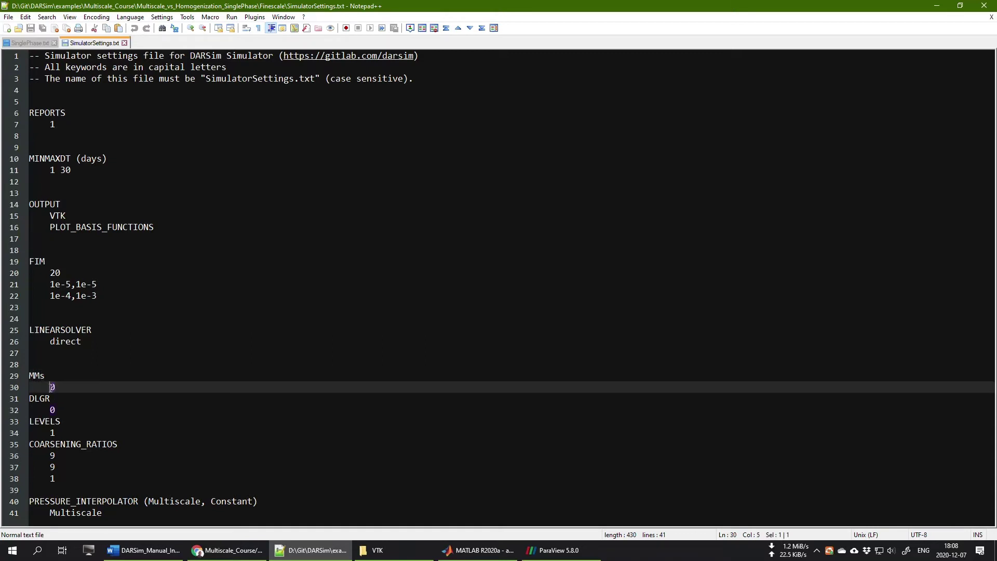
text(1)
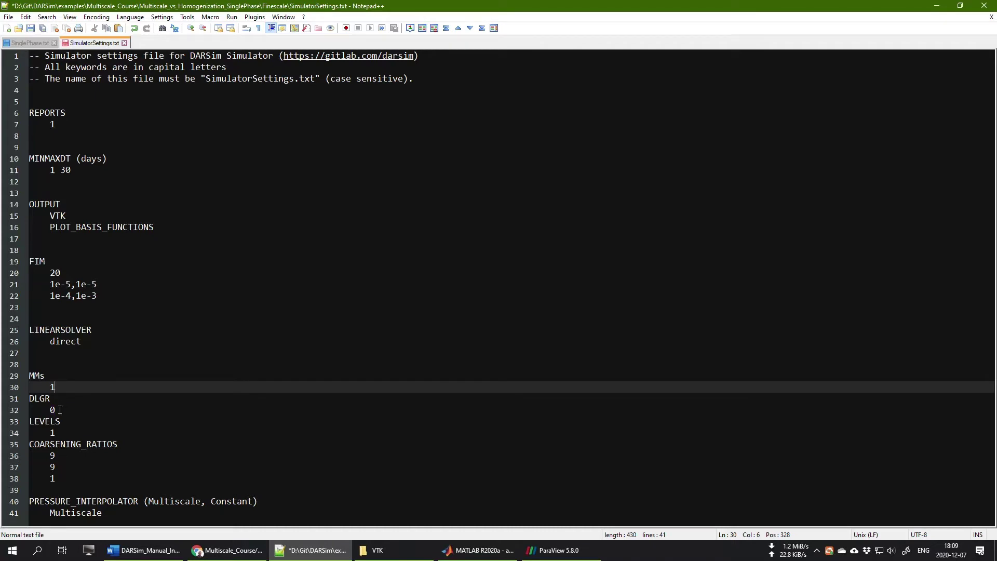
Examine the DLGR and LEVELS settings below MMs in SimulatorSettings.txt
drag(39, 409, 40, 403)
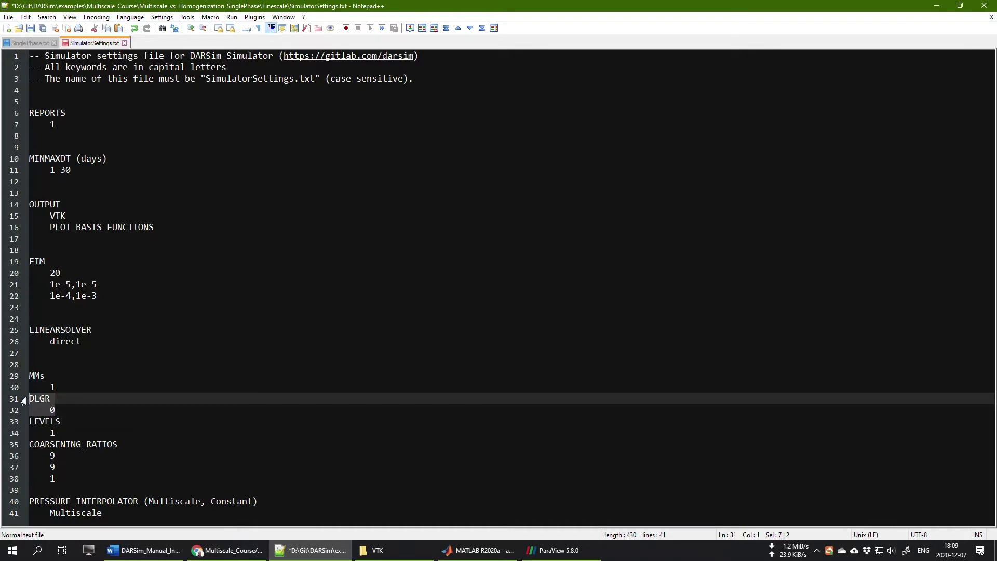
click(67, 402)
drag(54, 409, 49, 409)
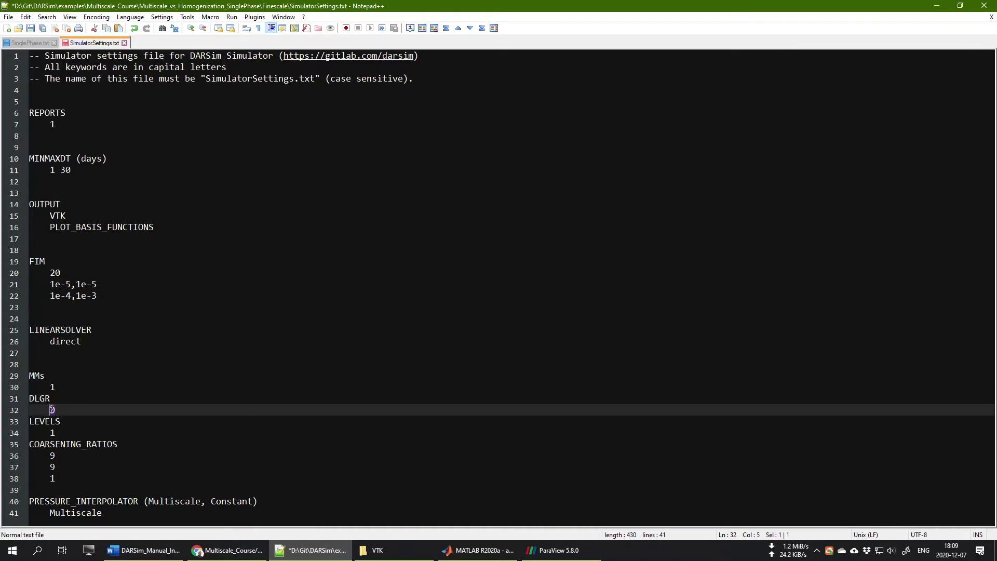
click(39, 421)
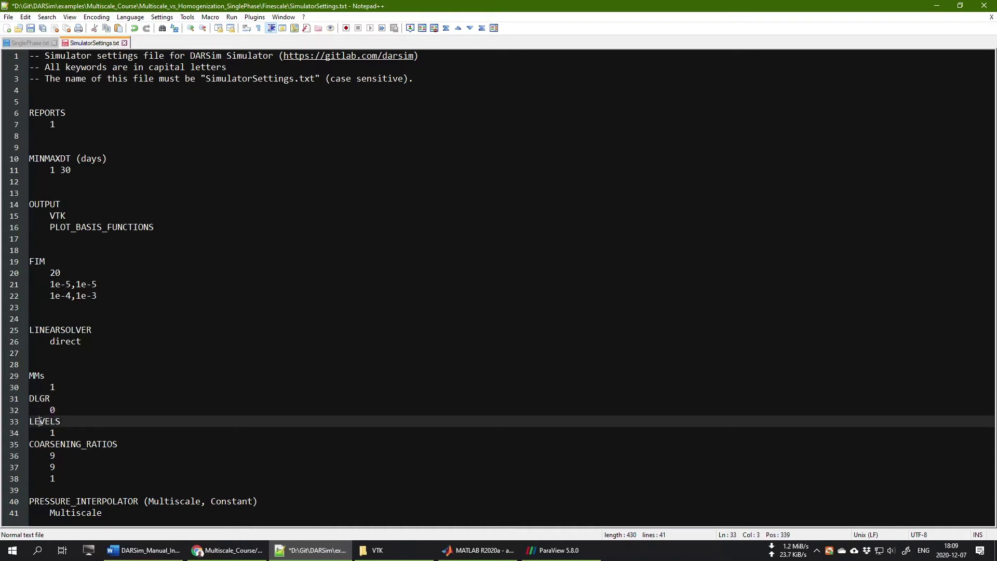
drag(31, 420, 64, 428)
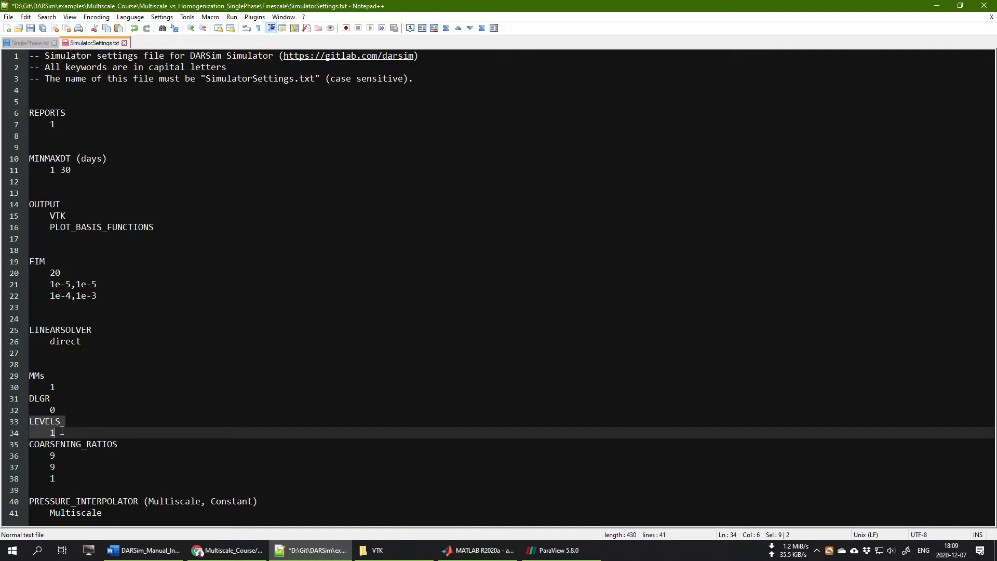
click(62, 432)
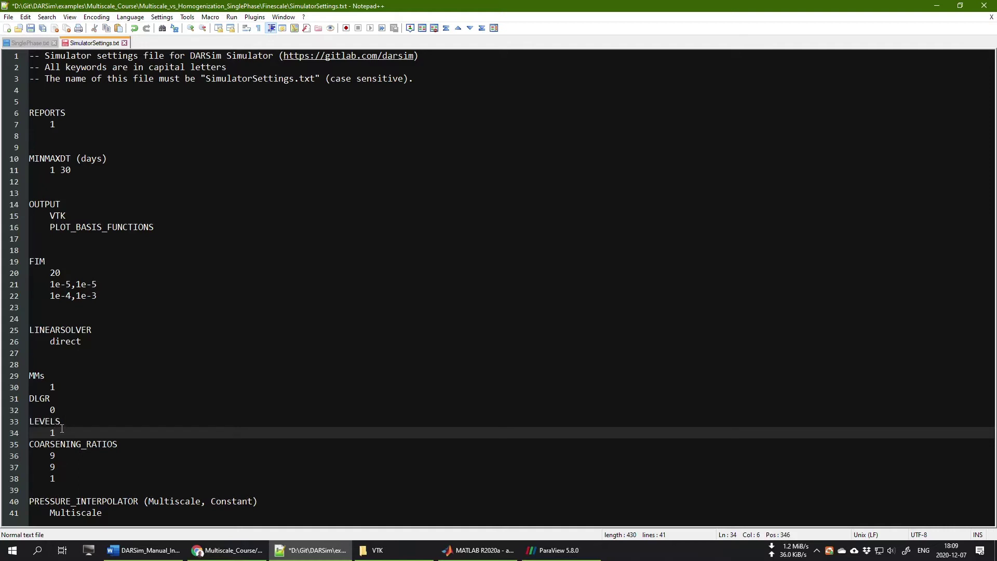
drag(31, 421, 61, 418)
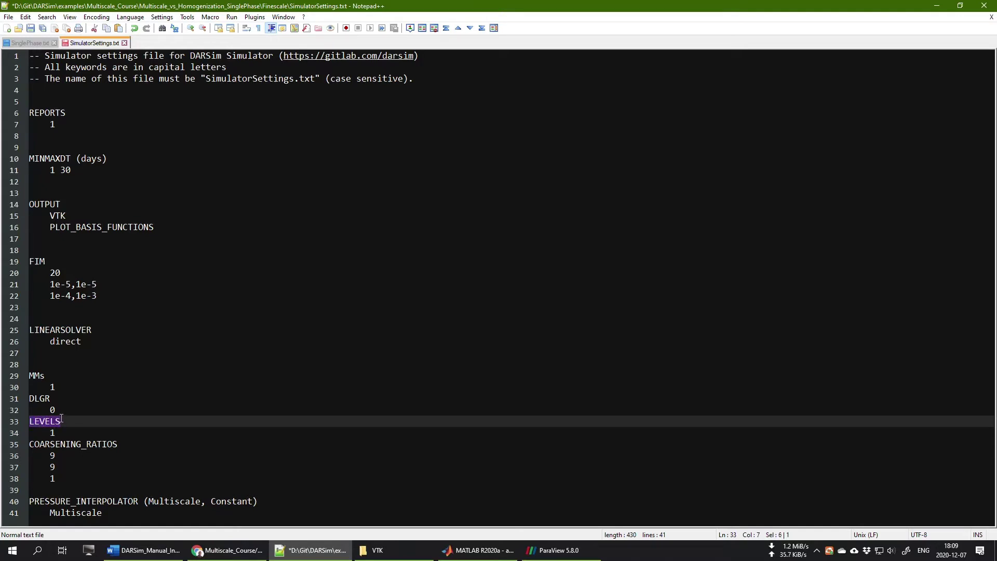
click(52, 432)
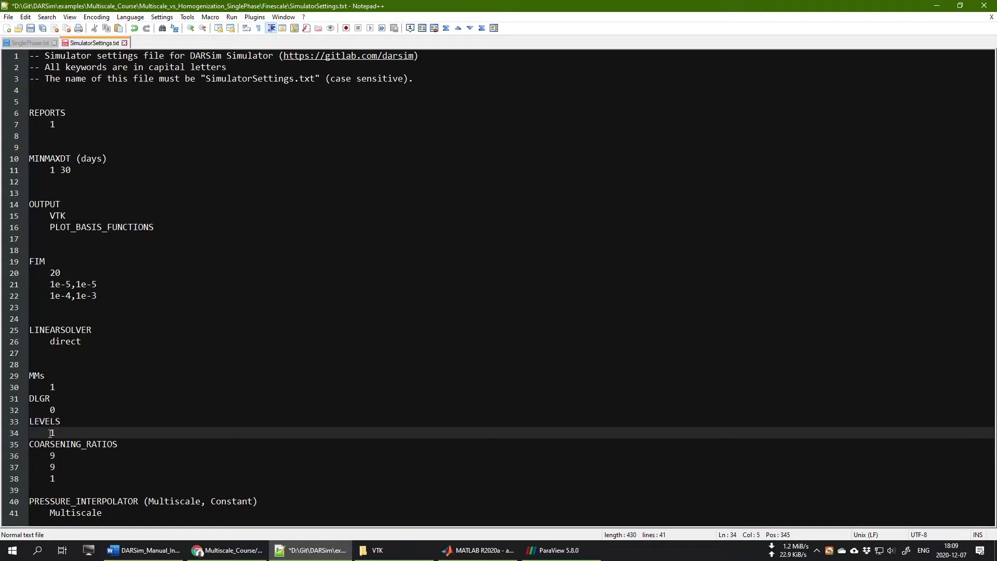
drag(49, 432, 123, 440)
click(59, 432)
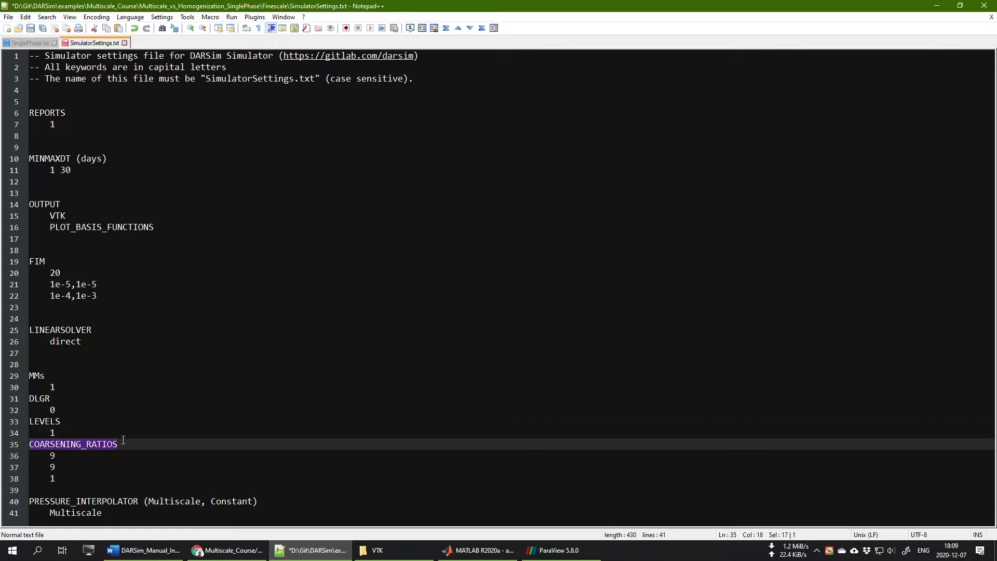
Examine the three COARSENING_RATIOS values and the options given for PRESSURE_INTERPOLATOR
double_click(52, 456)
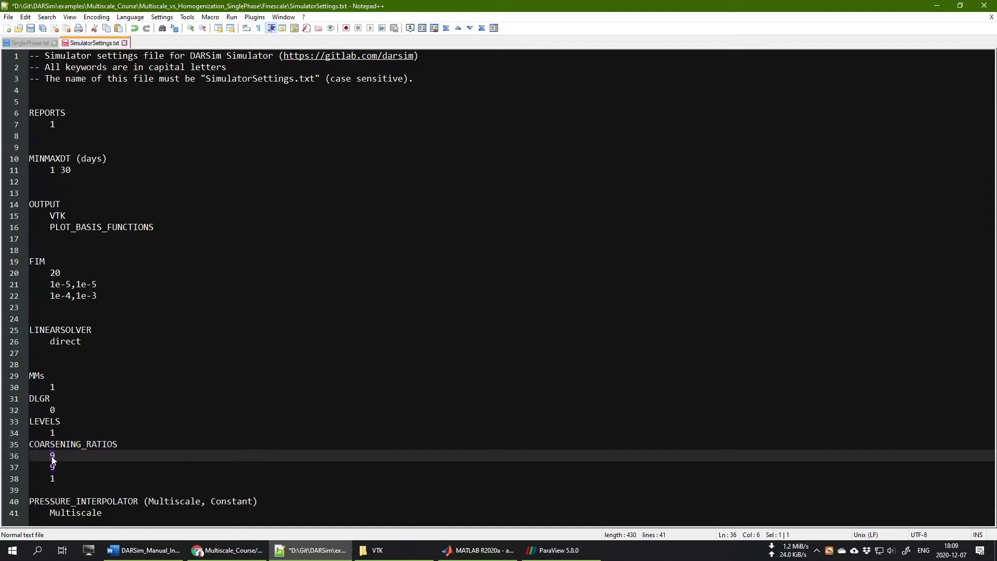
double_click(52, 467)
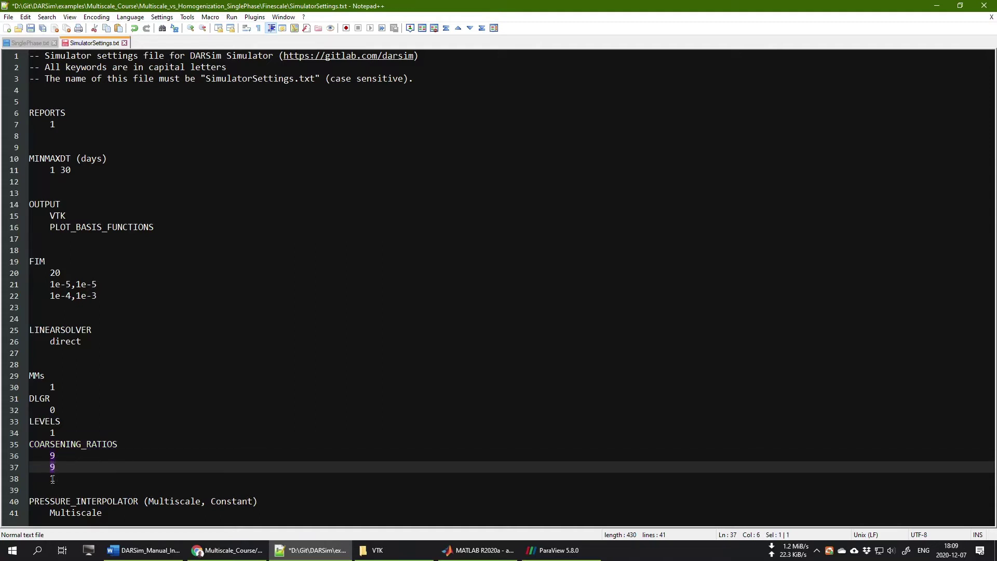
double_click(55, 478)
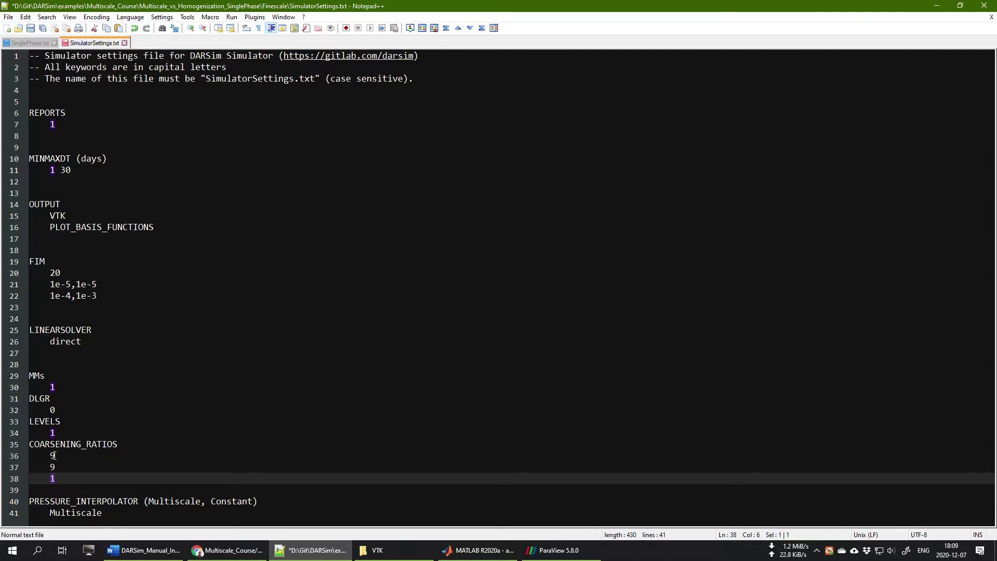
double_click(53, 455)
double_click(54, 467)
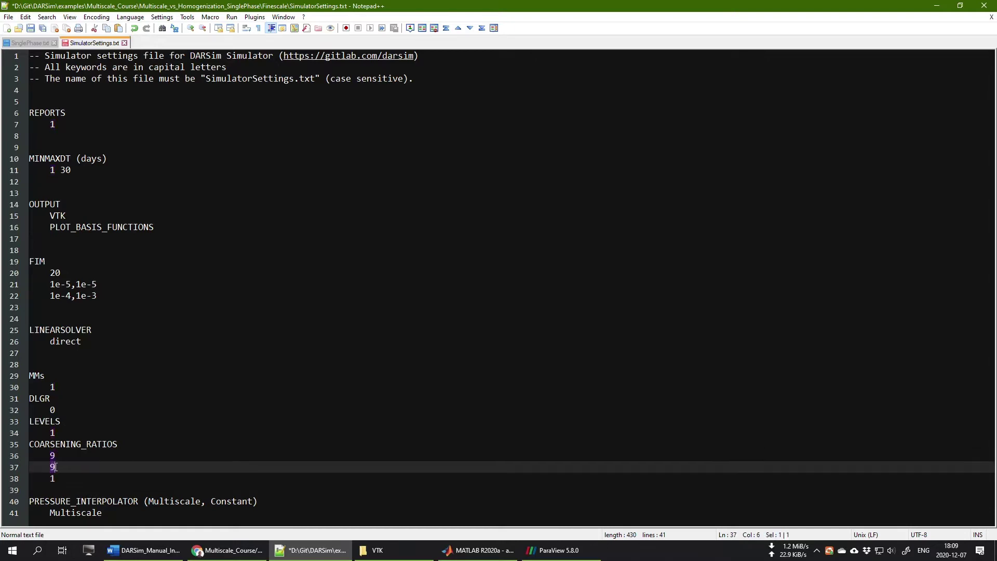
double_click(52, 478)
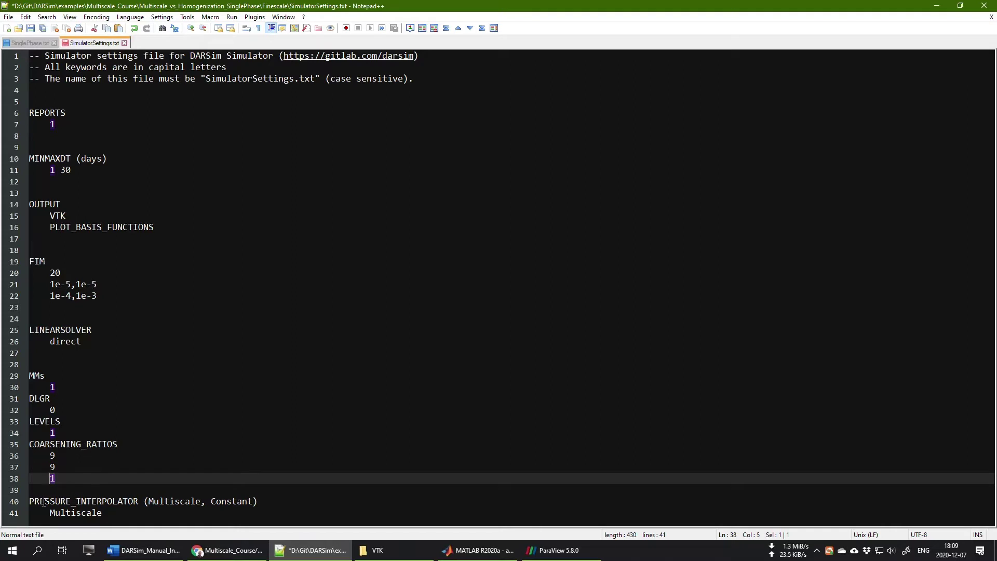
drag(30, 500, 137, 501)
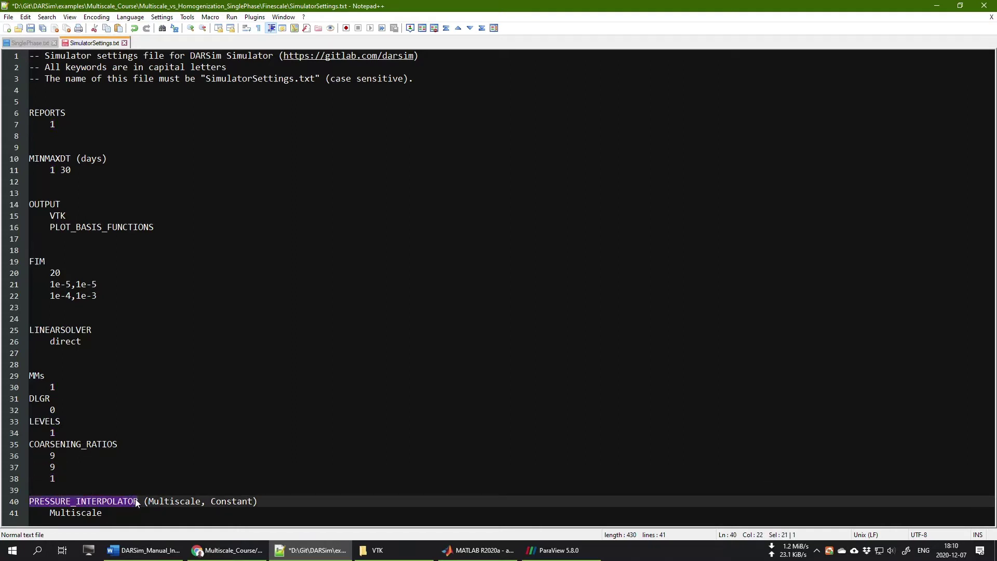
drag(30, 501, 133, 500)
double_click(74, 503)
drag(145, 501, 267, 499)
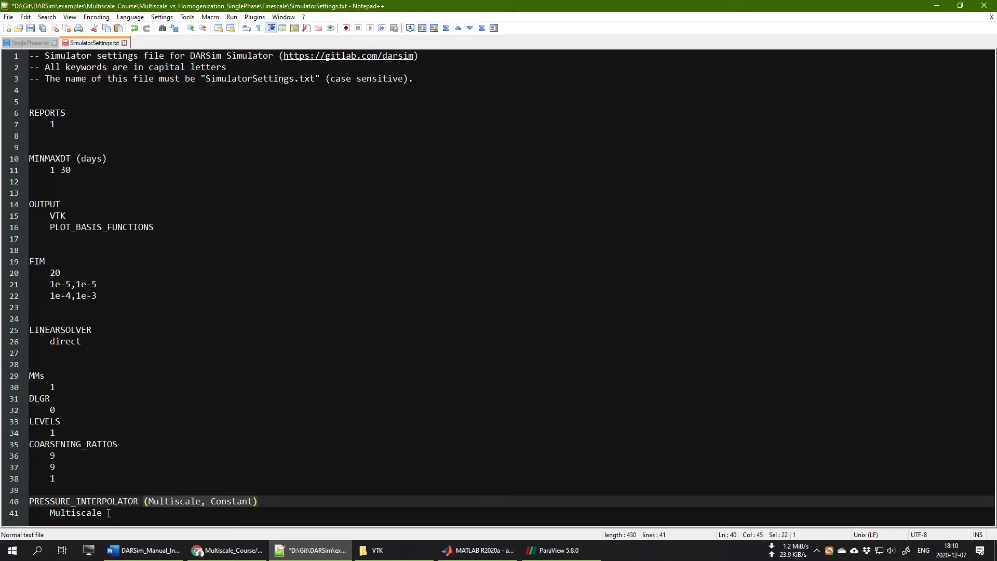
Recheck the LEVELS, COARSENING_RATIOS and PLOT_BASIS_FUNCTIONS entries, then save SimulatorSettings.txt
click(62, 434)
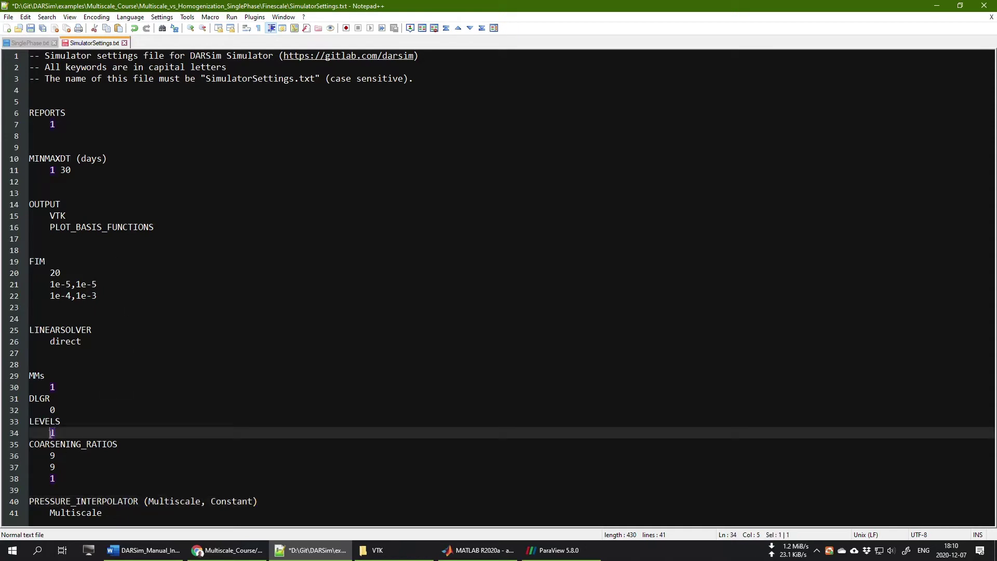
click(52, 456)
double_click(52, 455)
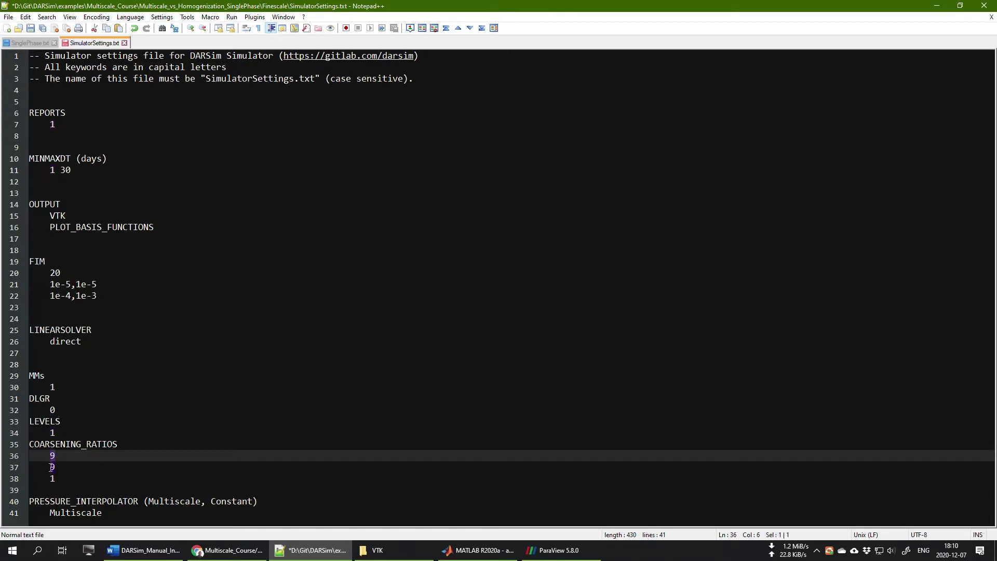
double_click(52, 467)
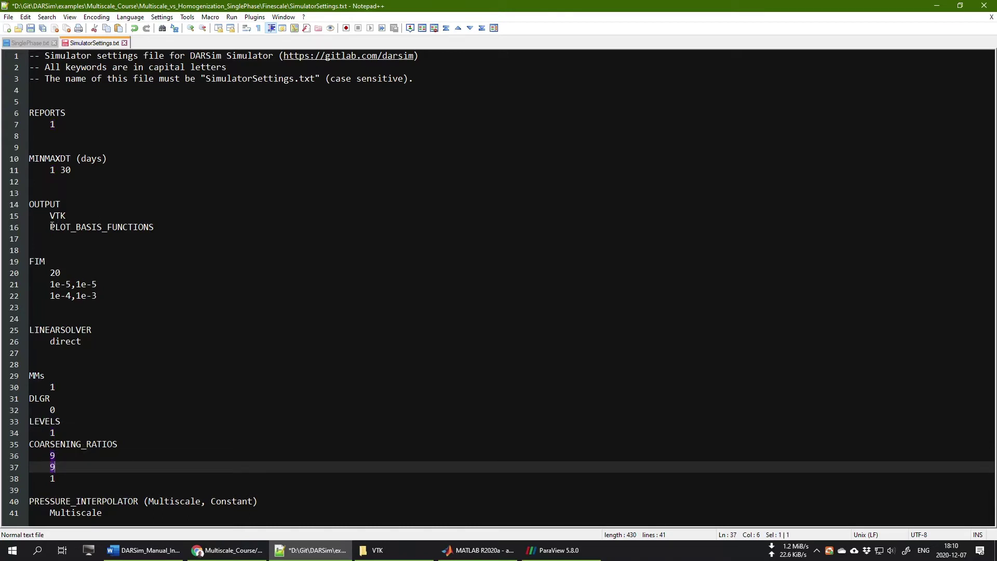
drag(51, 227, 164, 224)
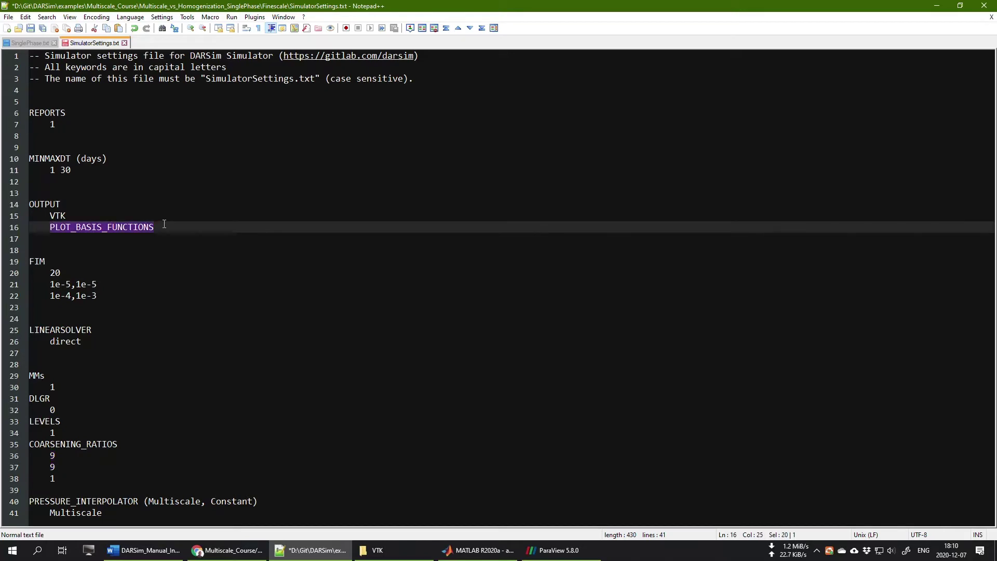
click(30, 28)
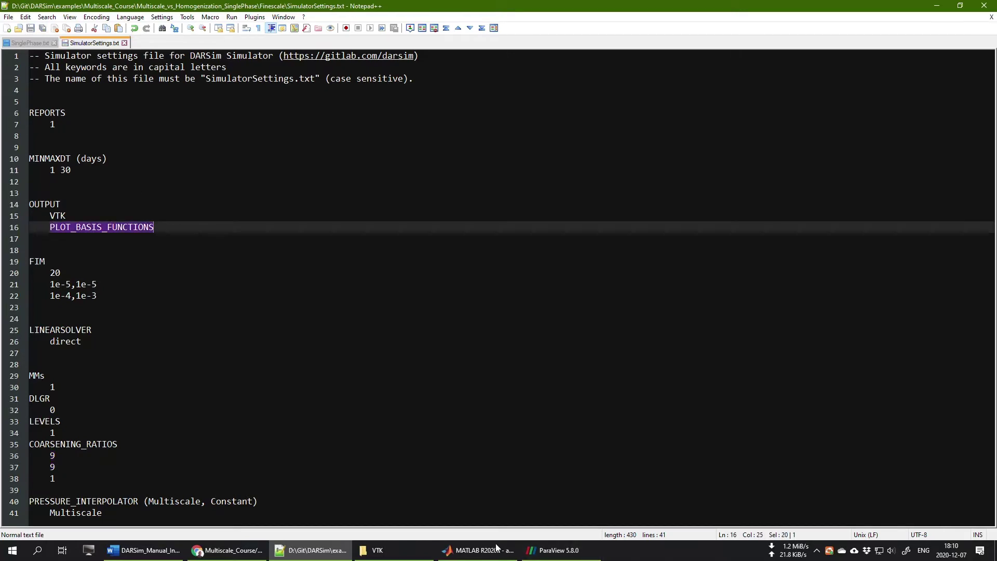
Switch to MATLAB and recall the previous DARSimResSim command that runs SinglePhase.txt from the Finescale folder
click(480, 549)
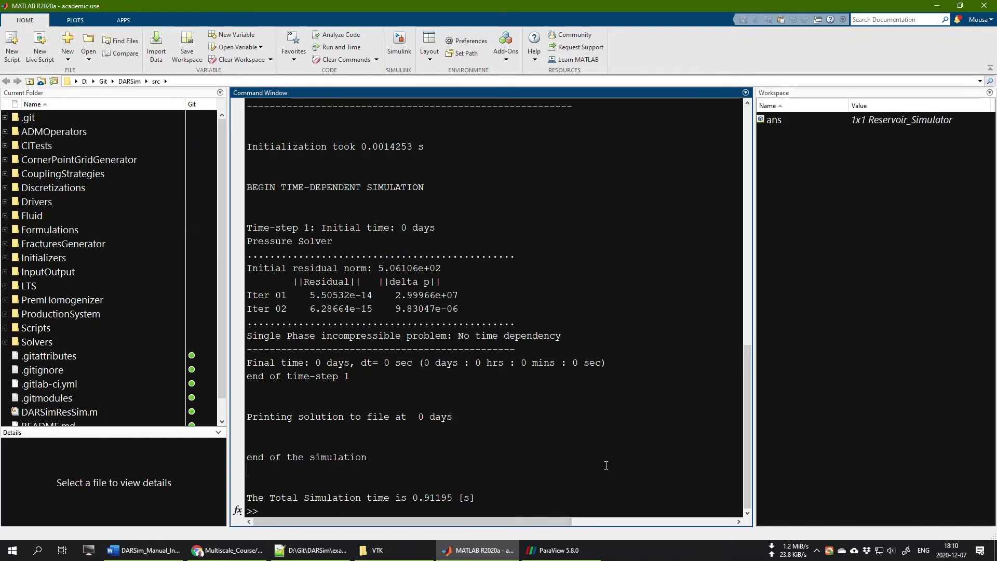
text(DAR)
key(Up)
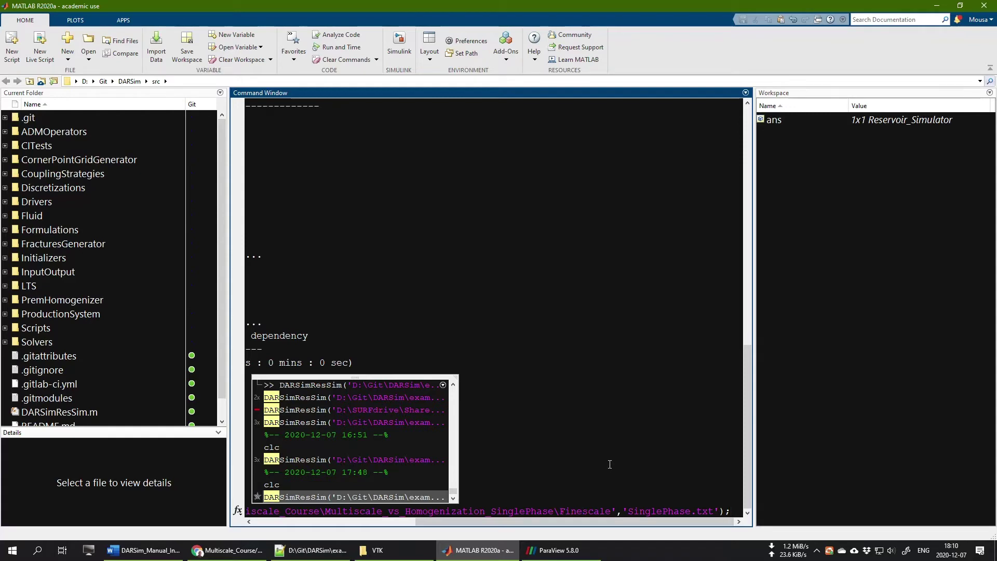
In File Explorer, check the case folders inside Multiscale_vs_Homogenization_SinglePhase and open Finescale, then return to MATLAB after a look at the ParaView pressure plot
click(372, 550)
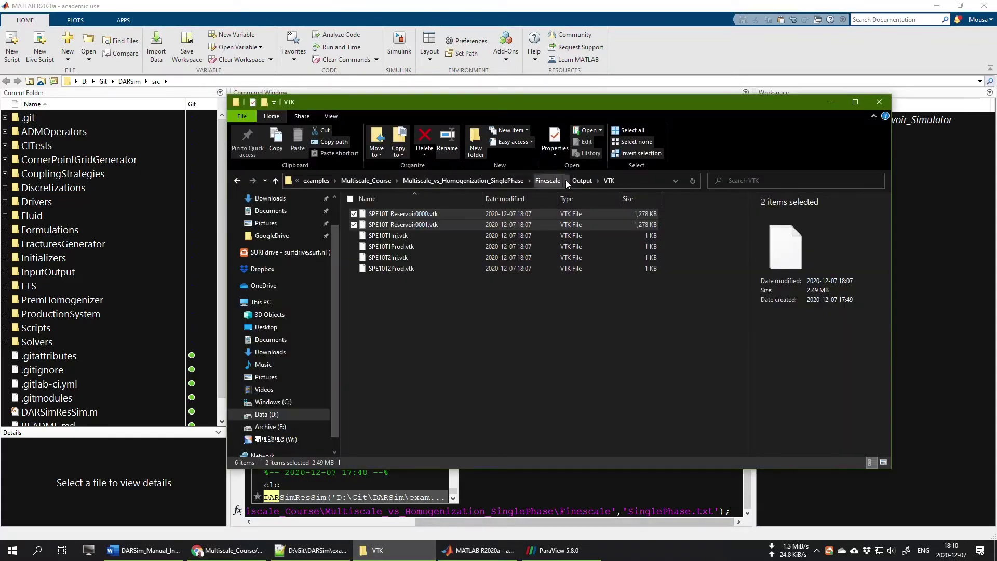
click(275, 180)
click(276, 180)
click(276, 181)
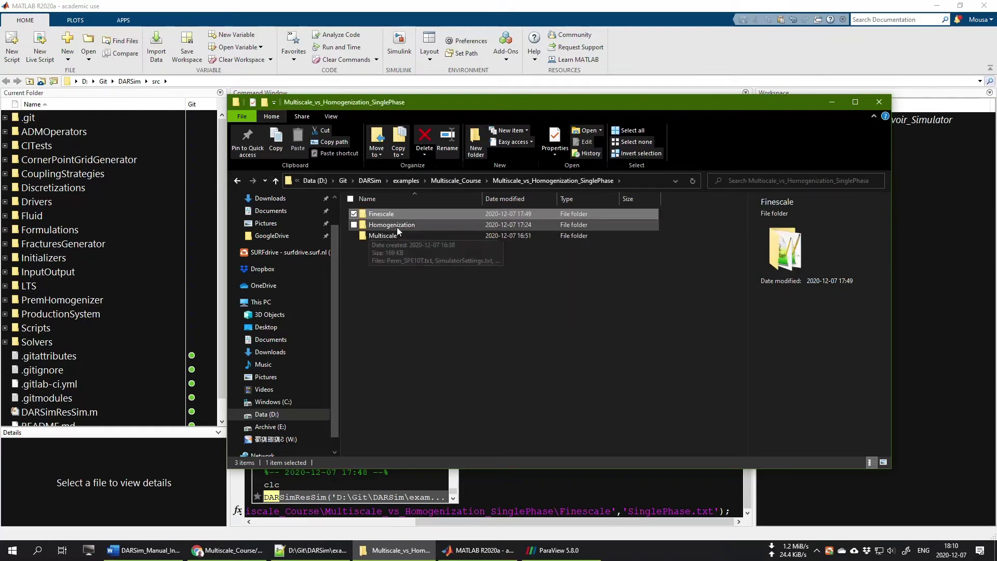
click(396, 225)
click(385, 234)
double_click(384, 213)
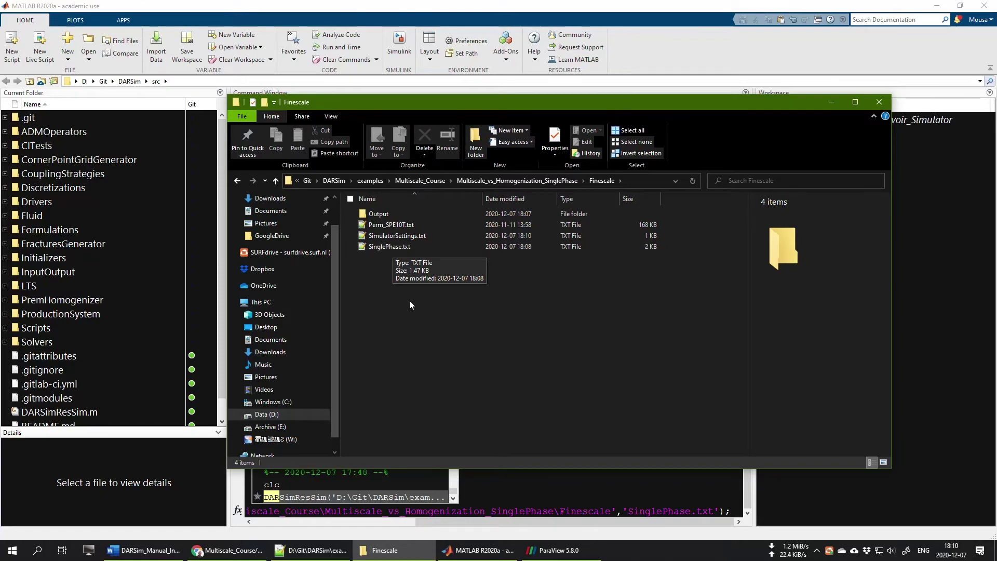
click(561, 550)
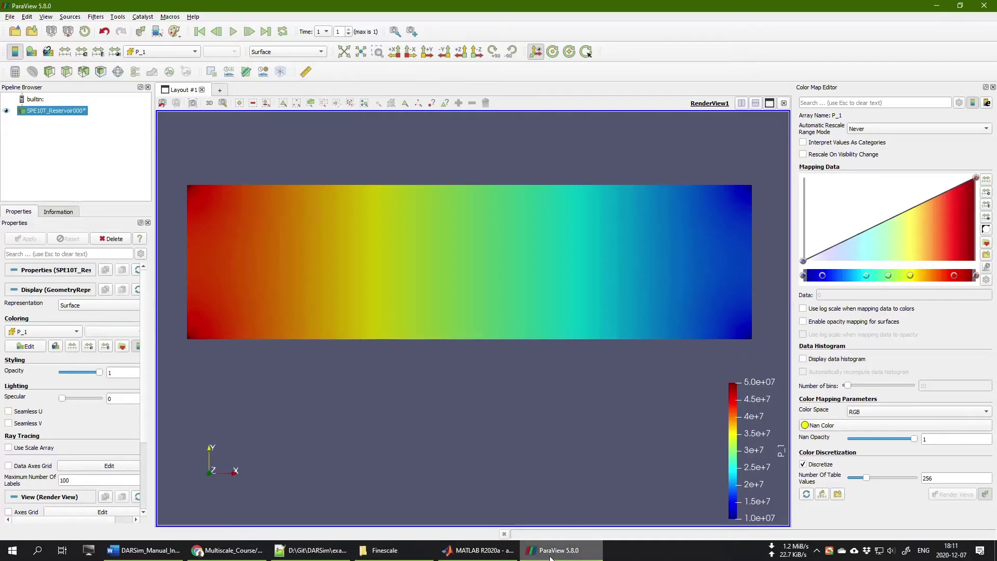
click(477, 550)
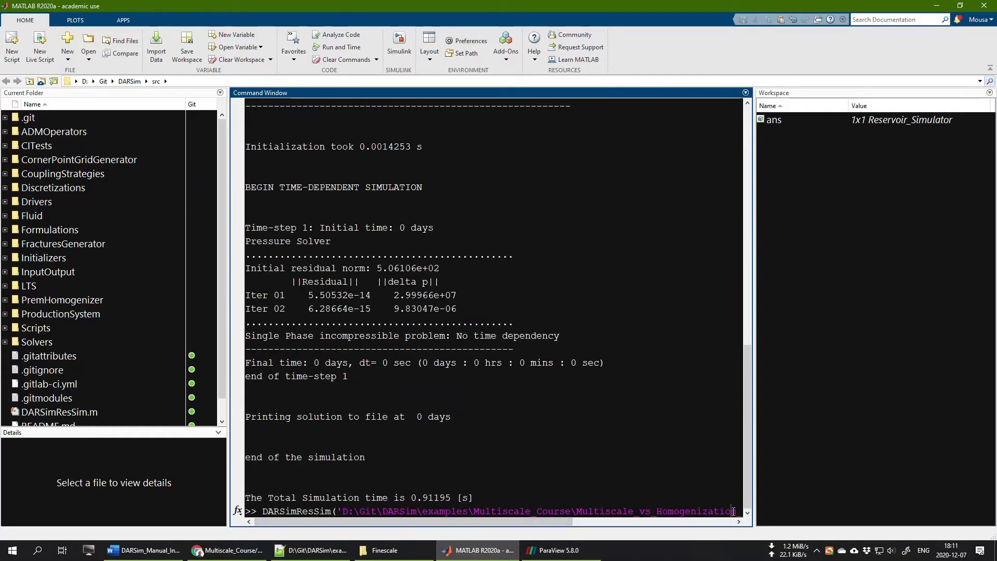
Check the end of the recalled DARSimResSim command and run SinglePhase.txt from the Finescale folder
click(693, 521)
drag(641, 522, 675, 523)
click(730, 511)
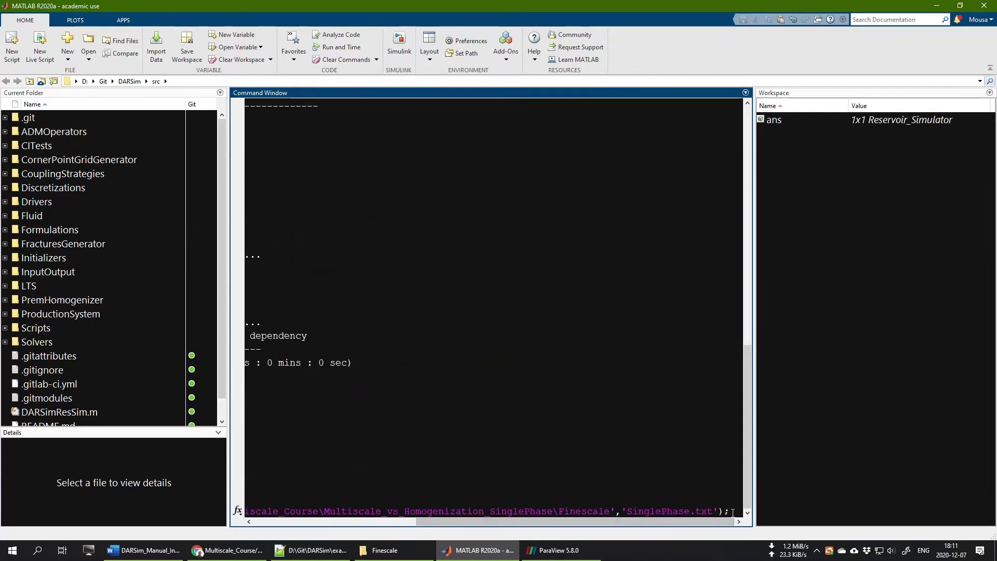
key(Return)
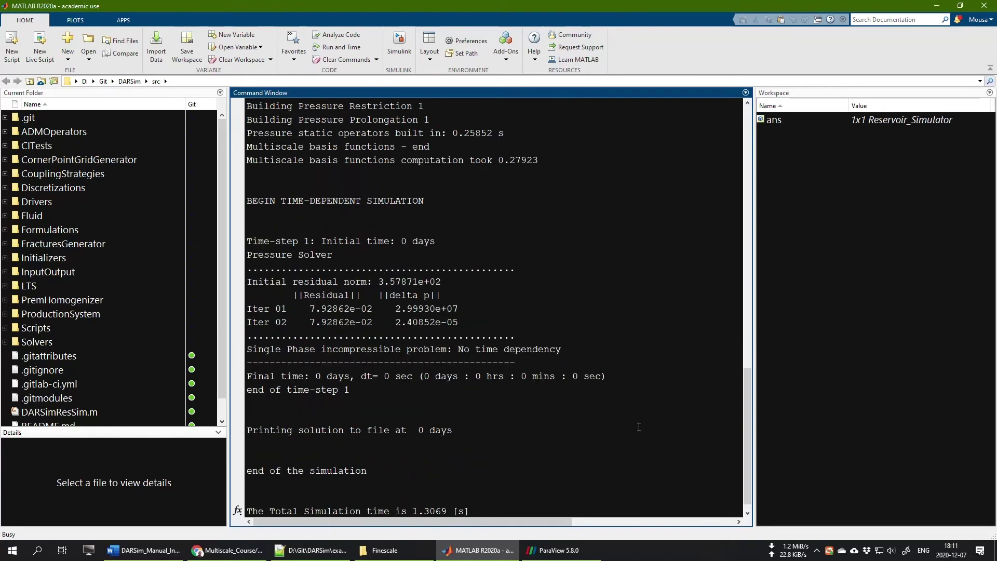
Examine the run log's multiscale section, covering the level count, coarse grid construction, coarsening ratio and basis function computation
scroll(402, 356, up, 4)
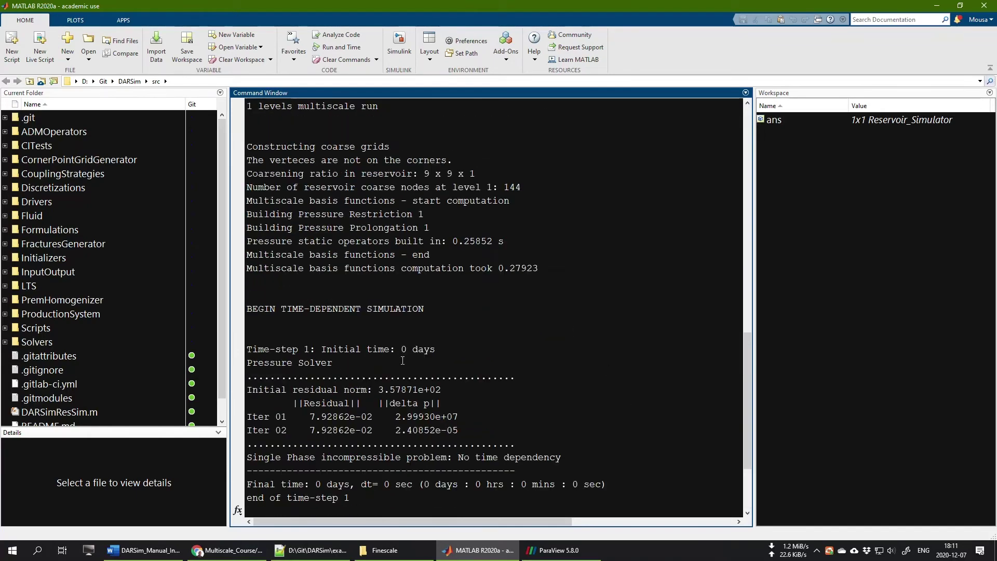
drag(248, 187, 560, 312)
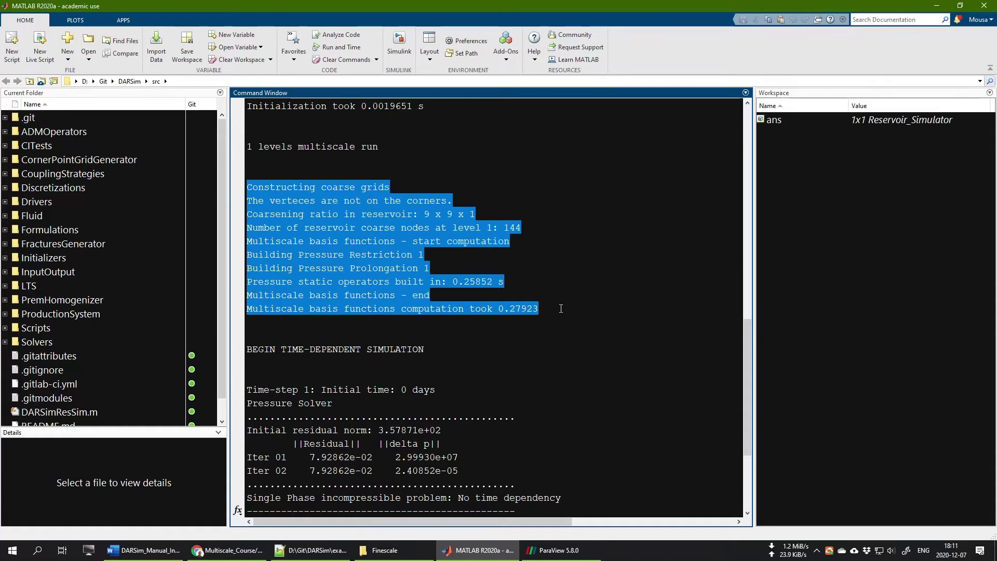
click(248, 187)
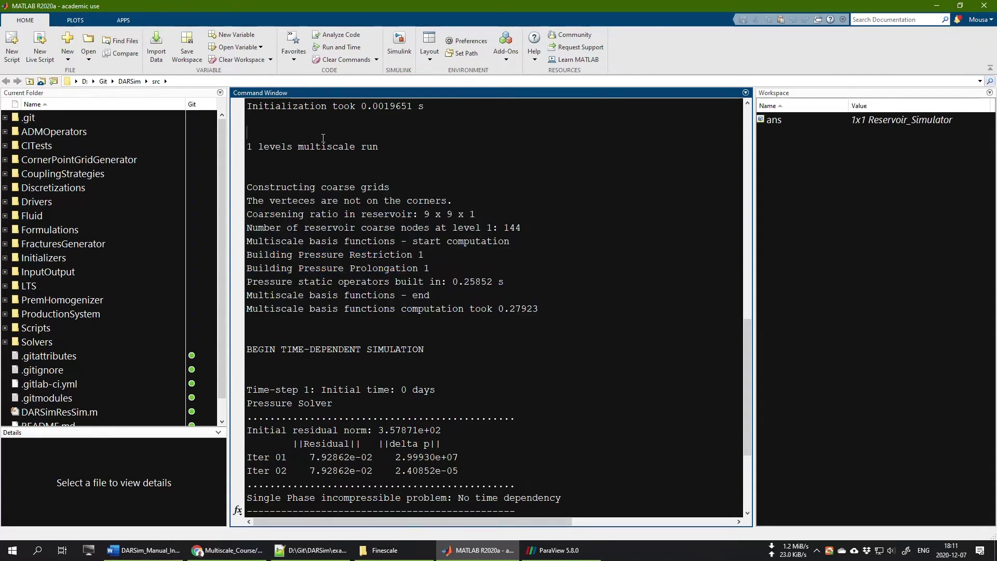
drag(247, 146, 380, 147)
drag(252, 187, 391, 188)
double_click(427, 214)
double_click(449, 213)
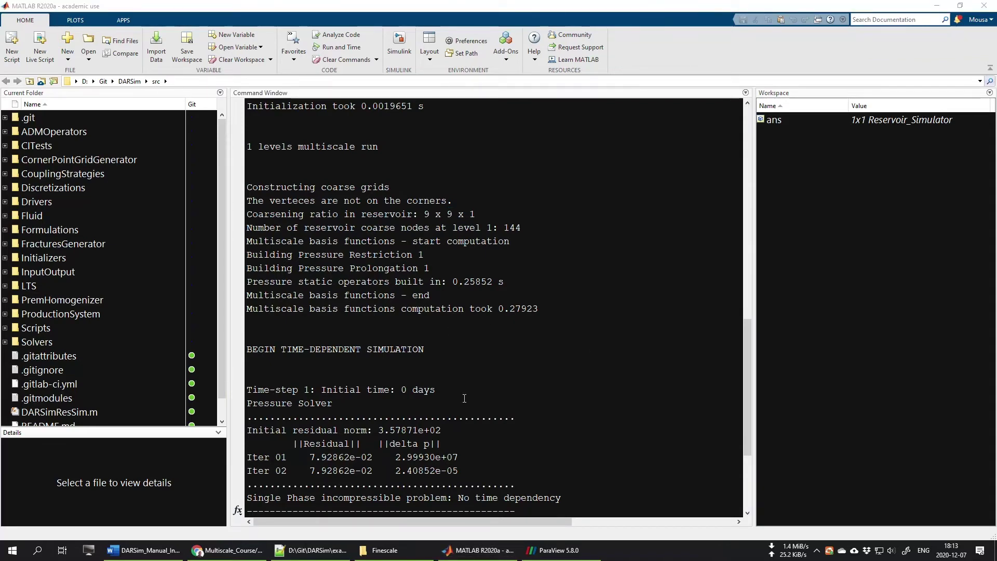
Switch to File Explorer and open the VTK folder inside the Finescale case's Output folder
click(383, 550)
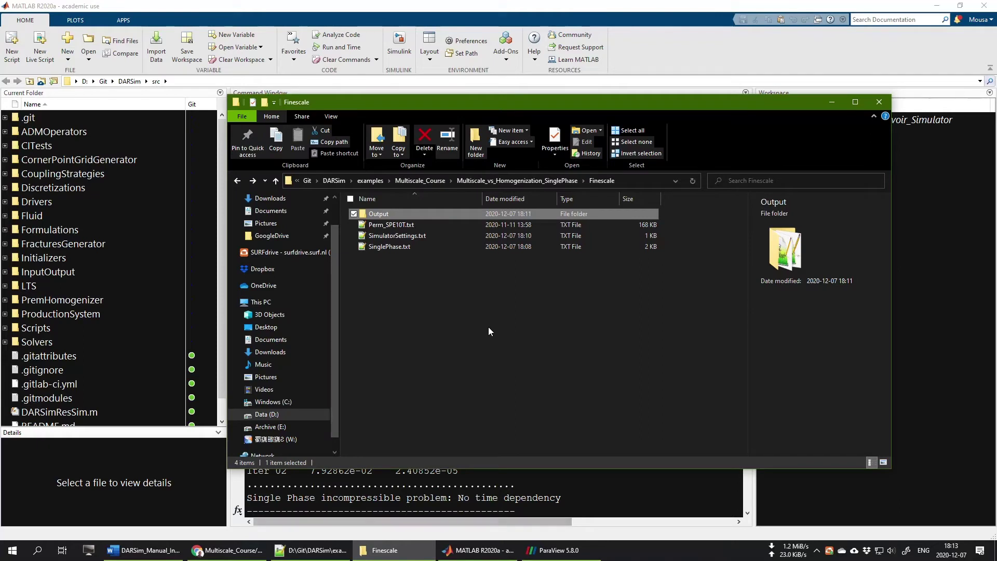
double_click(378, 213)
click(376, 225)
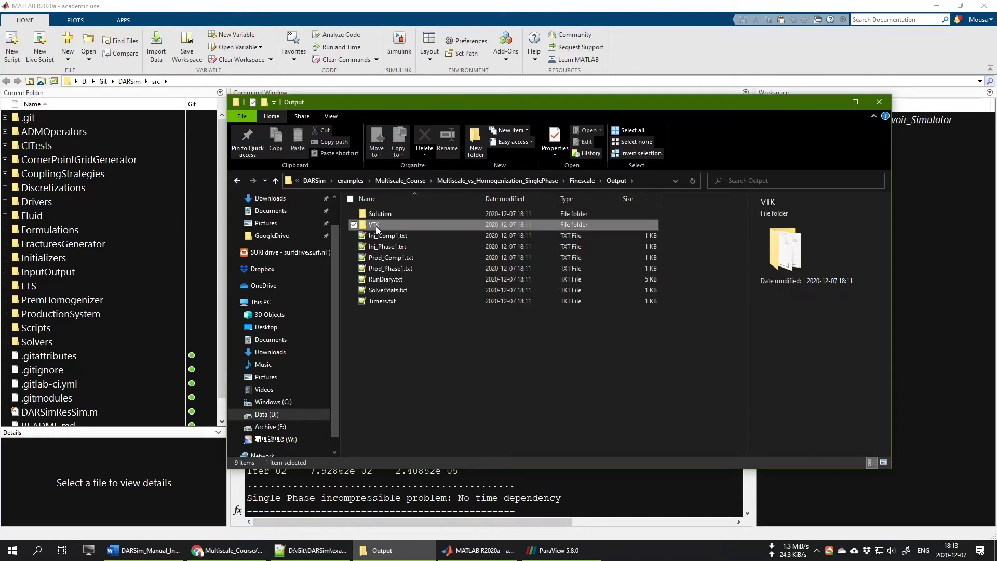
double_click(375, 227)
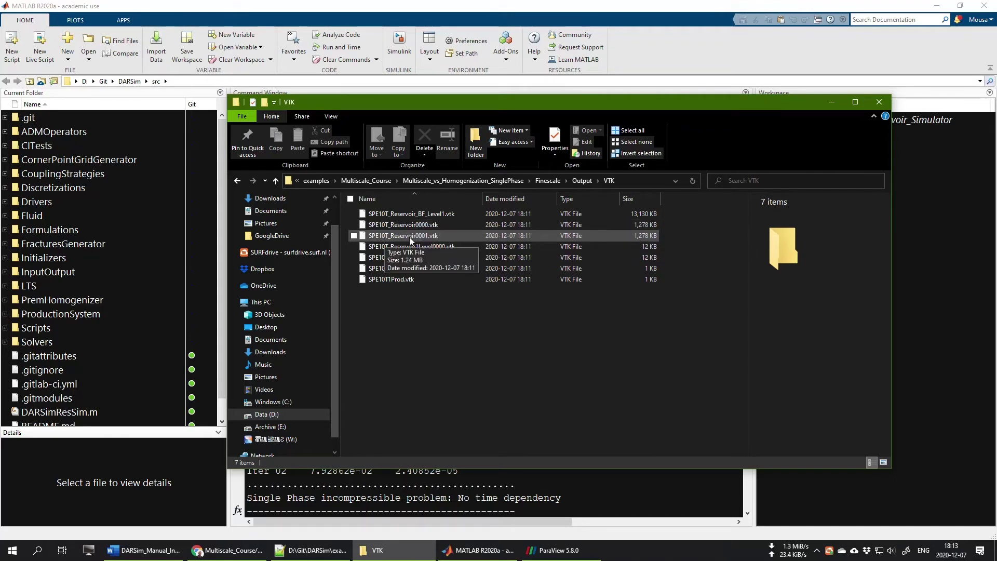
Review the VTK output files: the two SPE10T_Reservoir files, SPE10T_Reservoir_BF_Level1.vtk and the two SPE10T_Reservoir1Level files
click(451, 225)
ctrl+click(426, 235)
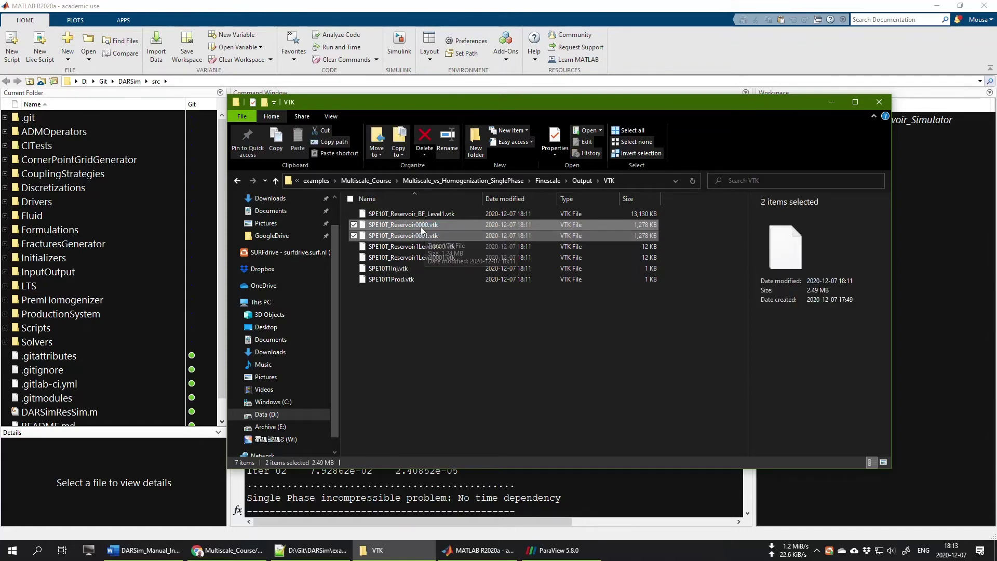
click(423, 227)
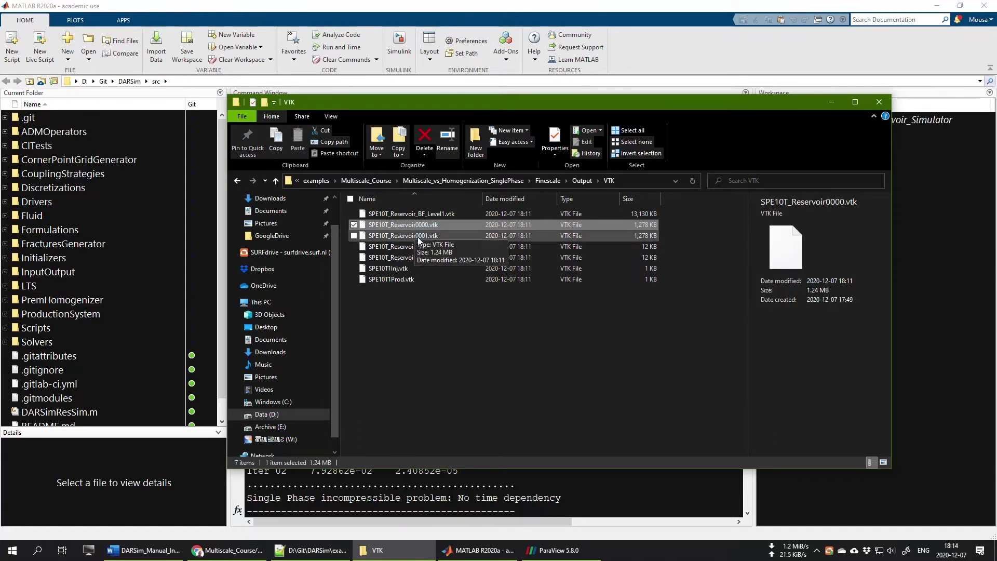
click(418, 236)
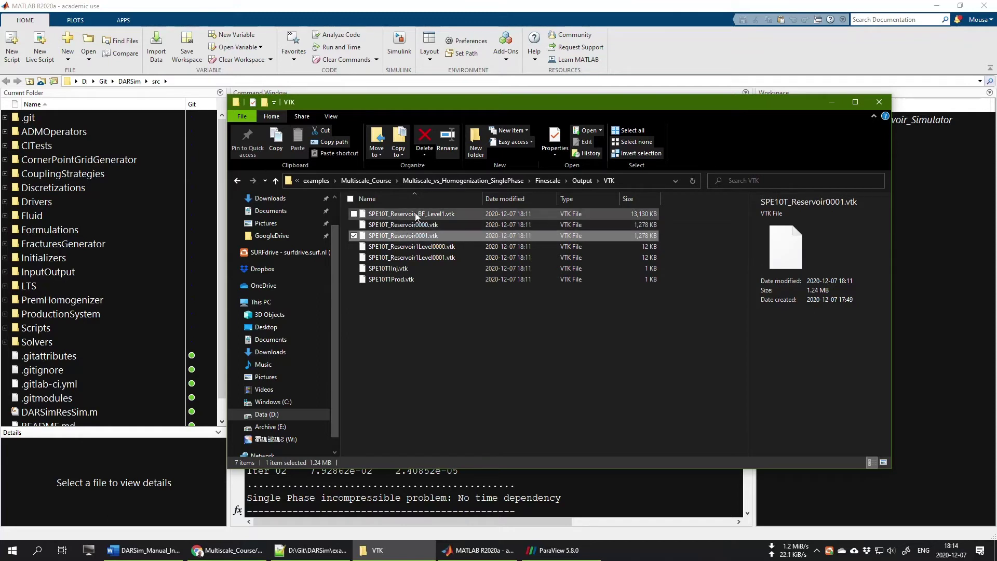
click(415, 213)
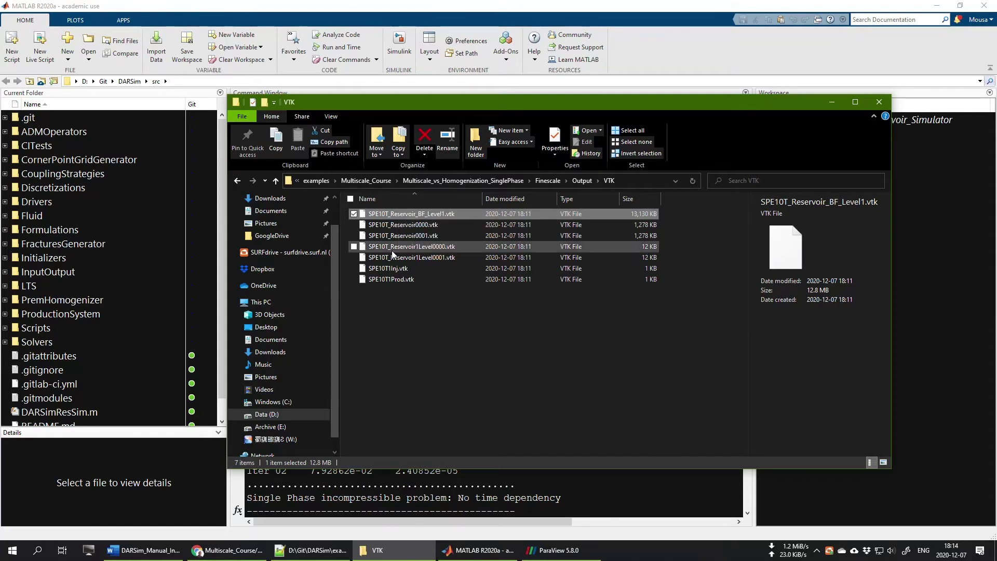
click(409, 259)
drag(465, 244, 407, 257)
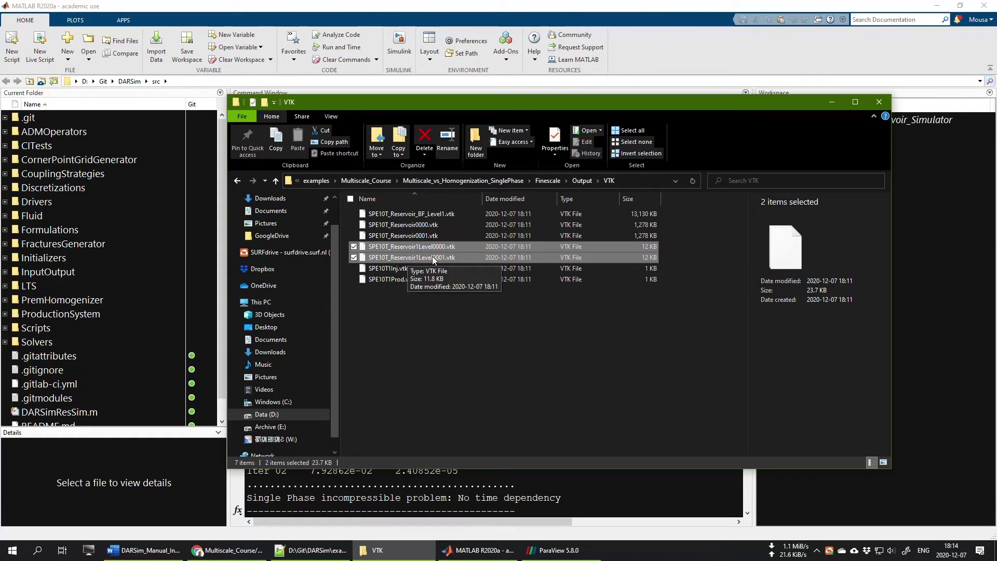
click(459, 246)
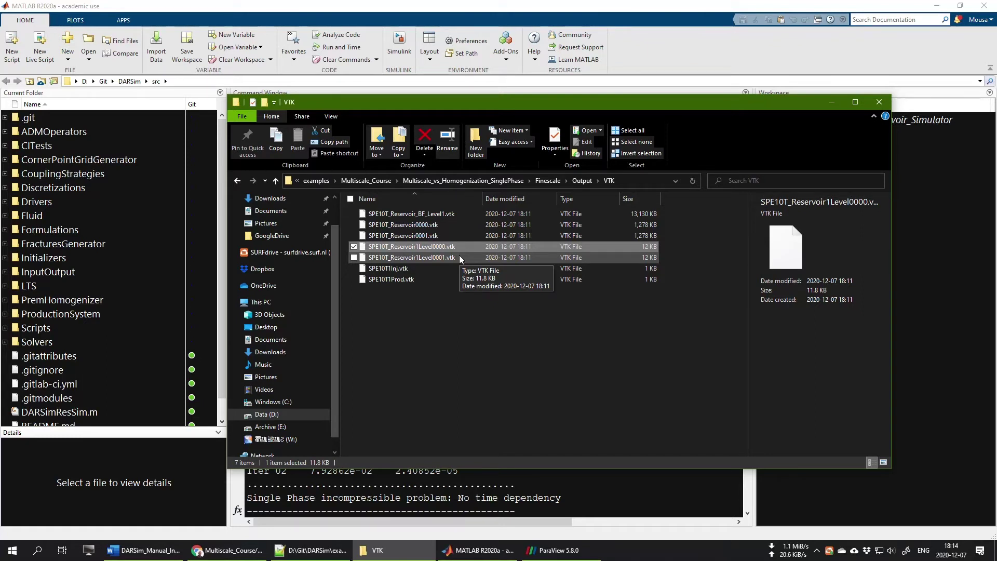
click(456, 346)
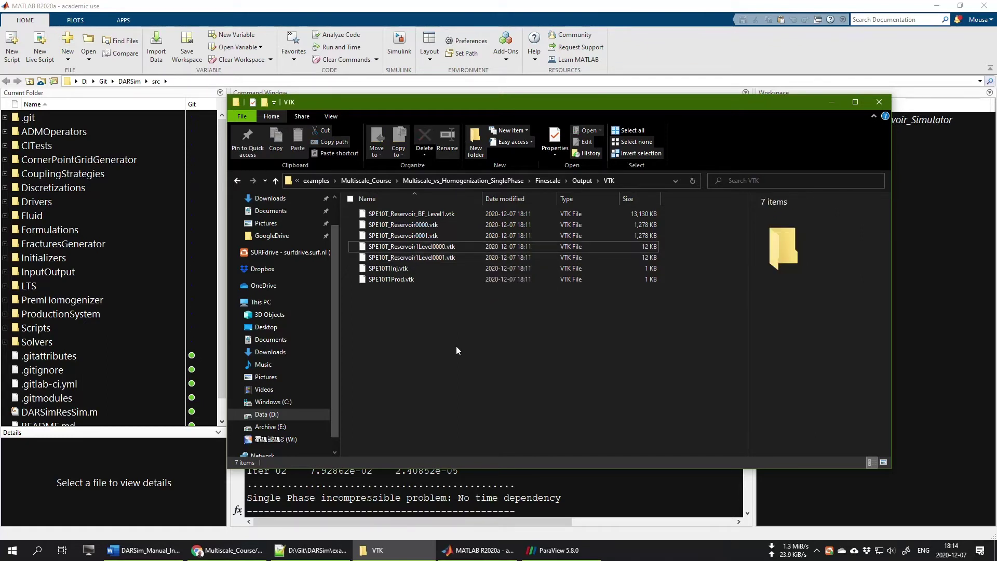
Switch to ParaView and delete the previously loaded SPE10T_Reservoir000* source from the pipeline
click(12, 550)
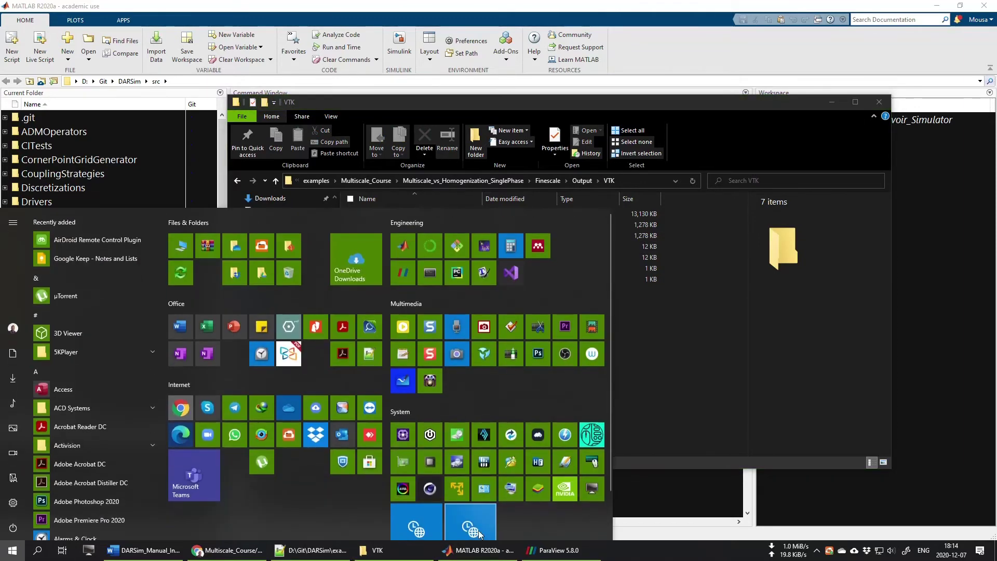
click(555, 550)
click(65, 115)
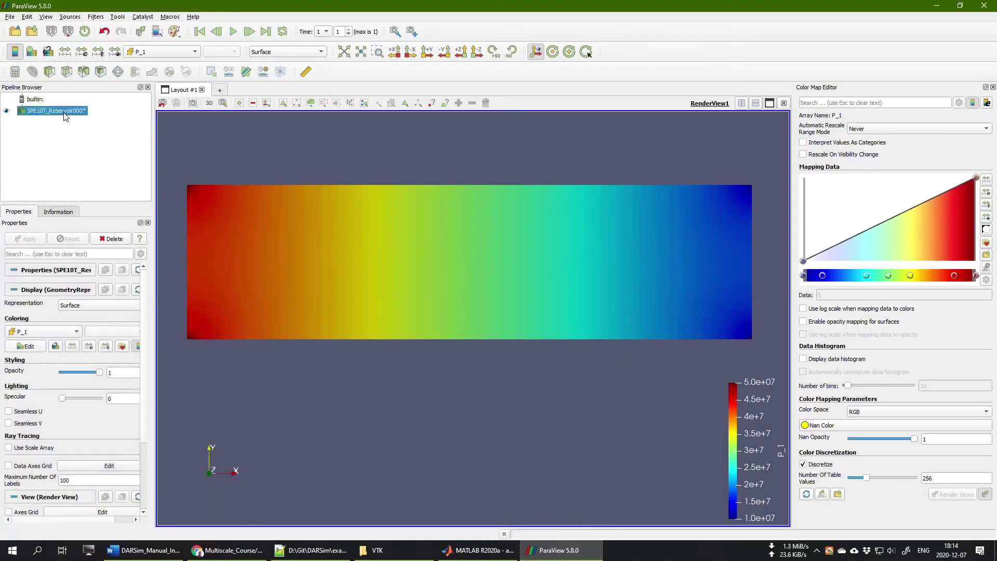
right_click(62, 108)
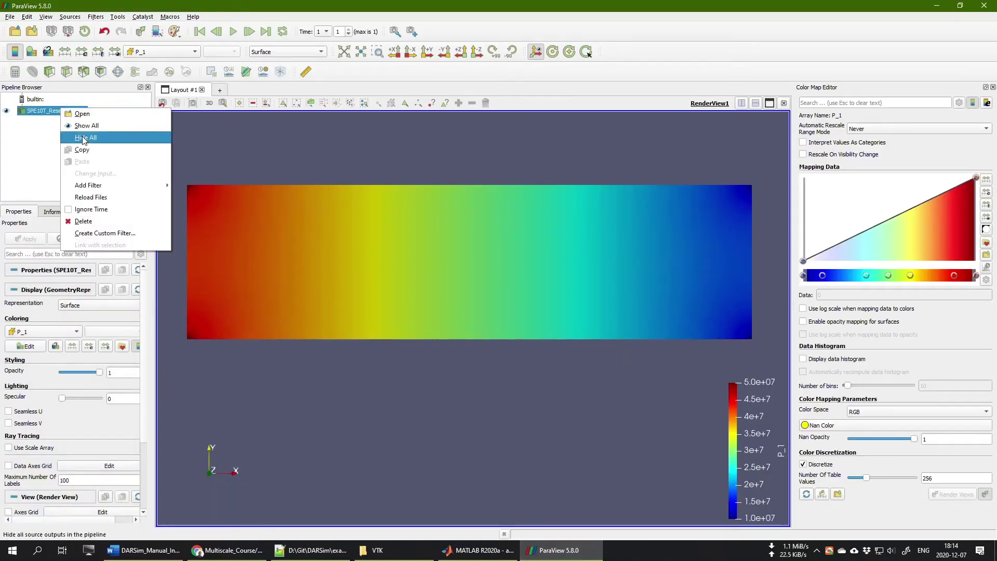
click(81, 218)
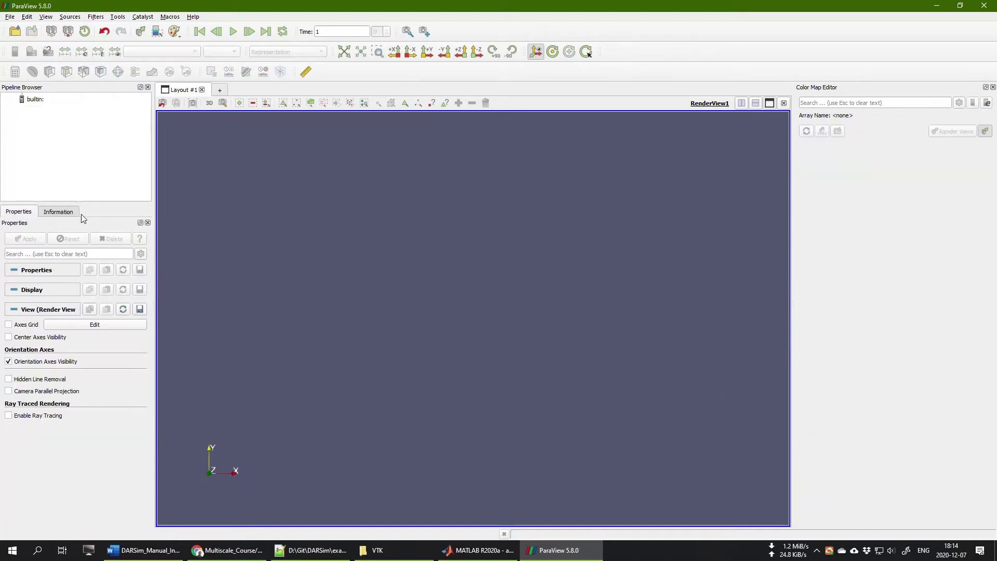
Load the SPE10T_Reservoir and SPE10T_Reservoir1Level file groups together with SPE10T_Reservoir_BF_Level1.vtk, and apply them to the view
click(16, 32)
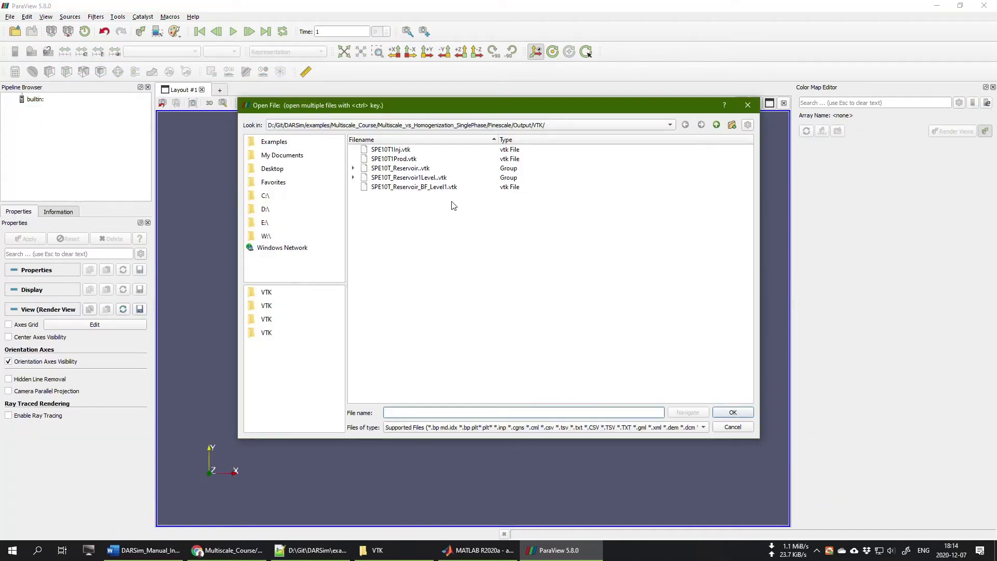
click(399, 170)
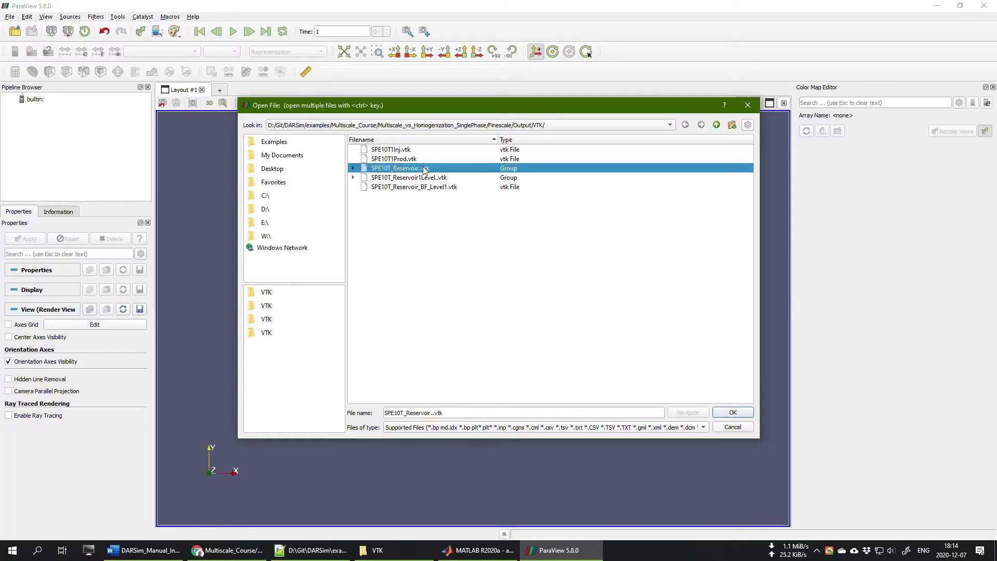
ctrl+click(402, 177)
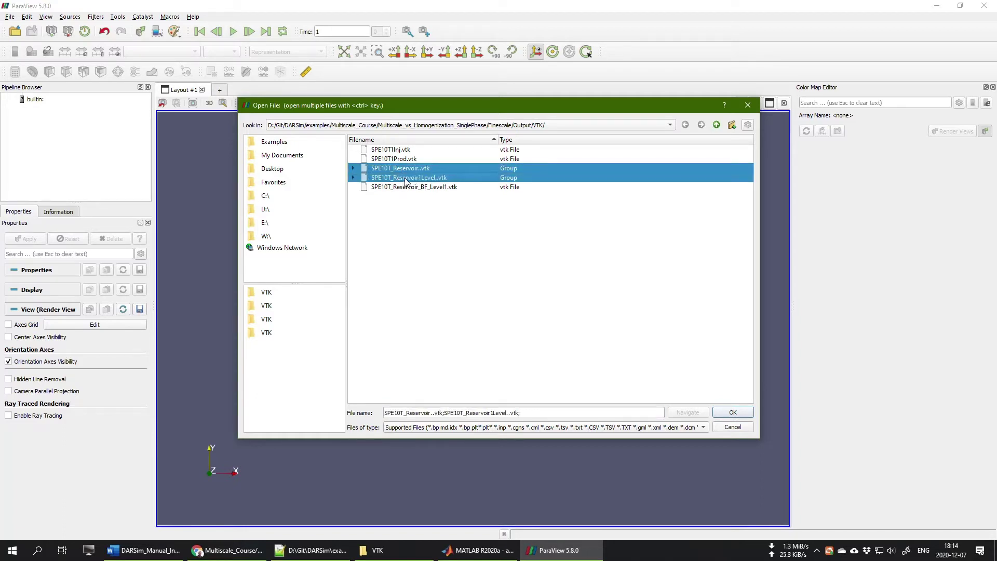
ctrl+click(411, 188)
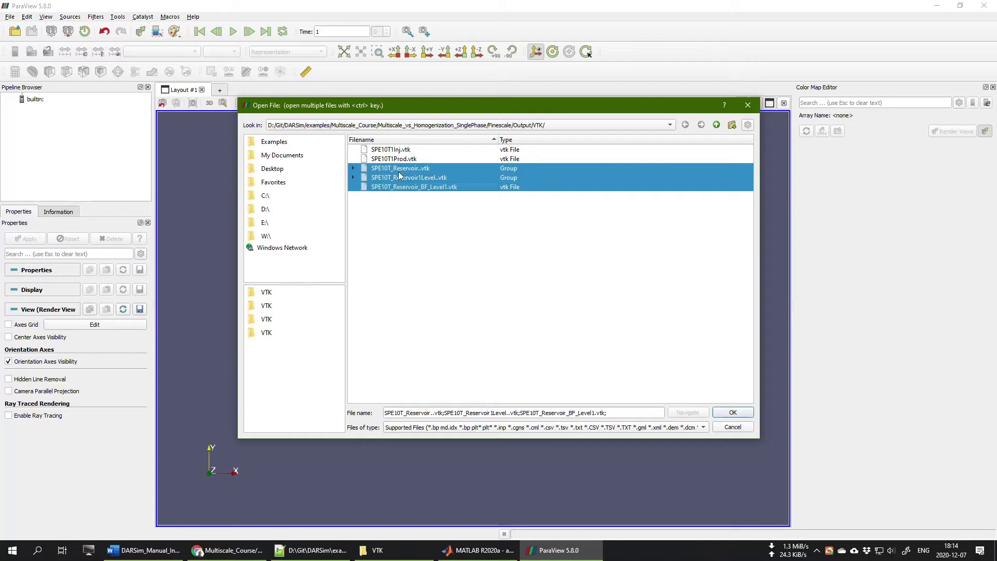
click(733, 413)
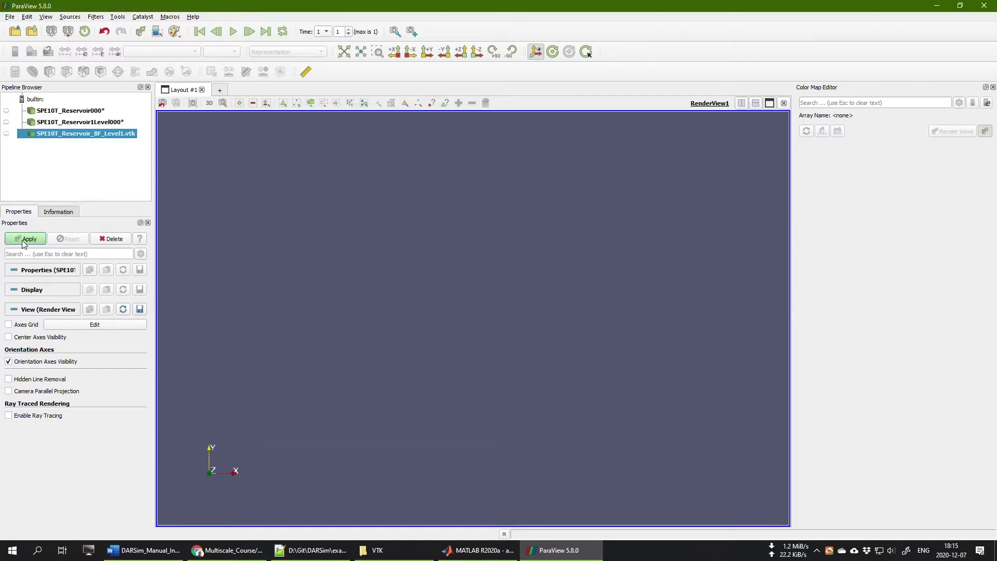
click(25, 238)
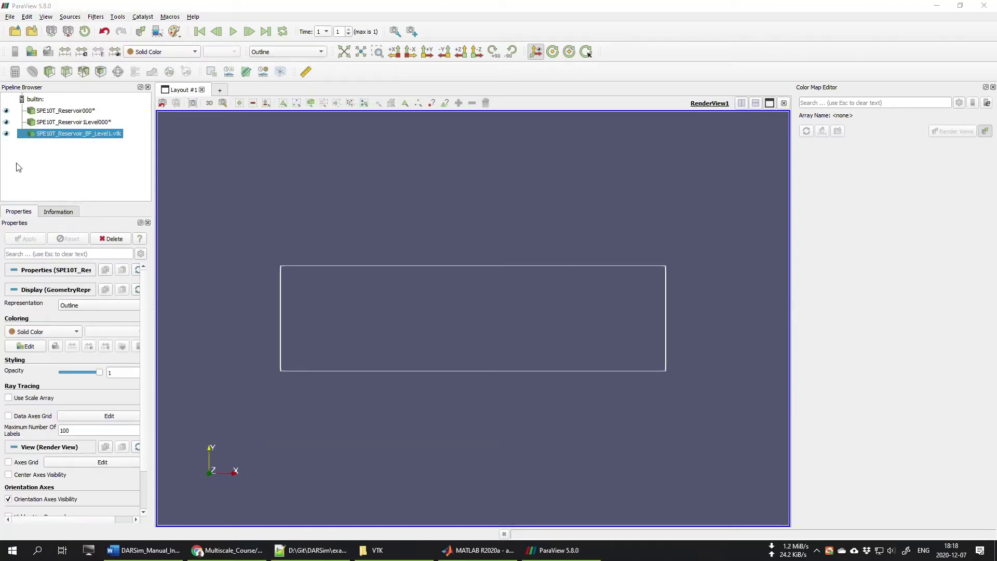
Hide SPE10T_Reservoir1Level000* and SPE10T_Reservoir_BF_Level1.vtk, and make SPE10T_Reservoir000* the active source
click(5, 125)
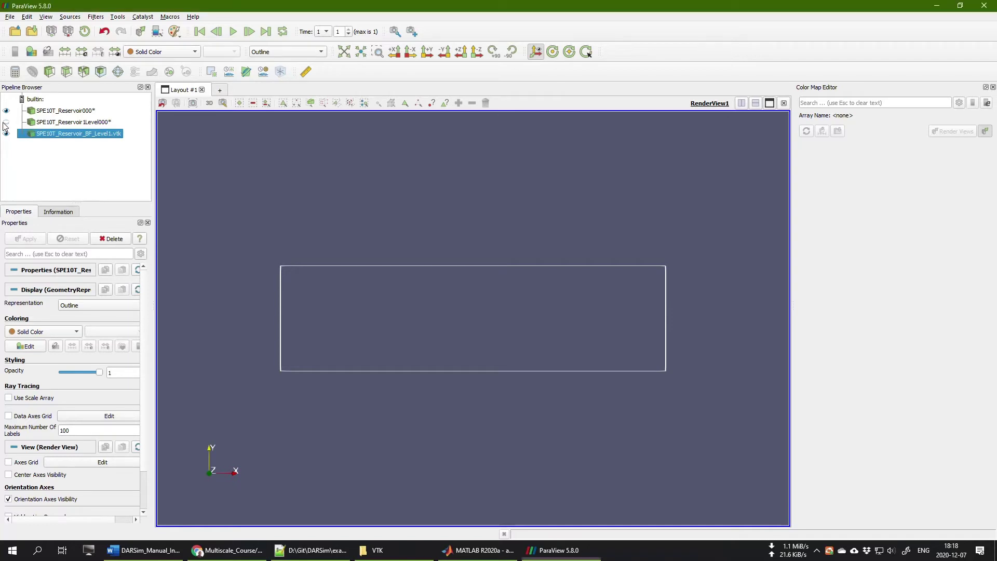
click(7, 133)
click(61, 110)
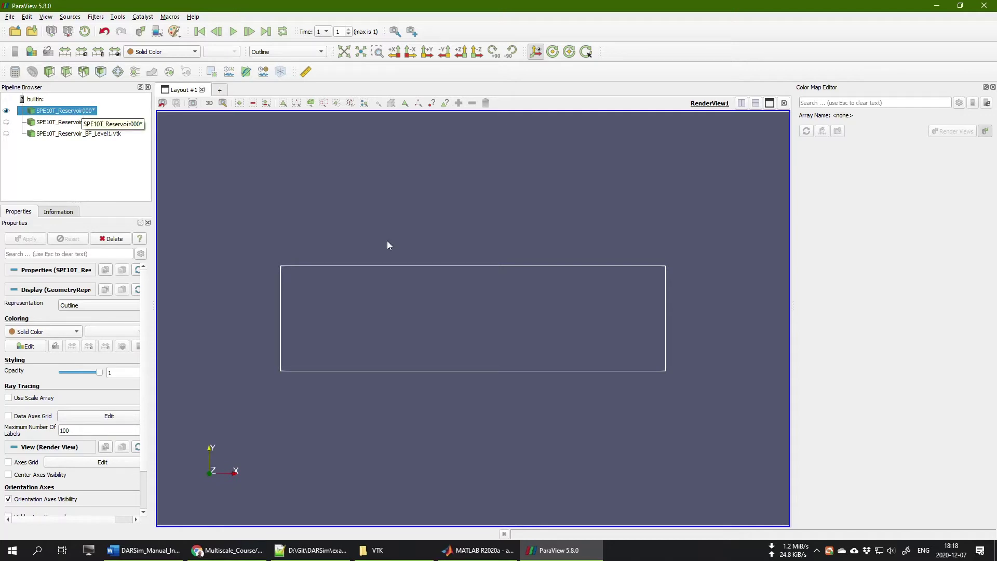
Display SPE10T_Reservoir000* with the Surface representation and color it by the P_1 array
scroll(393, 270, up, 2)
click(283, 52)
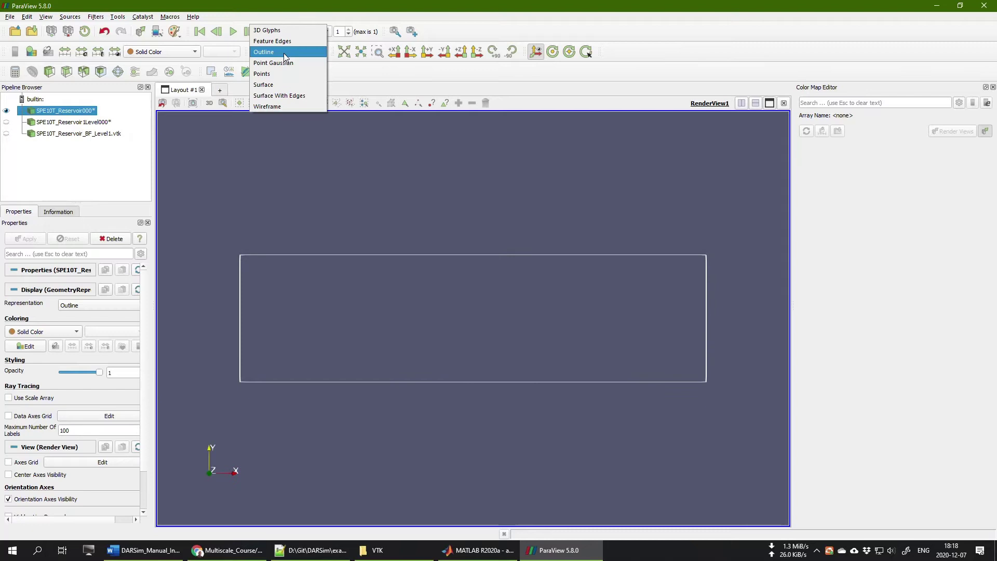
click(267, 83)
click(172, 52)
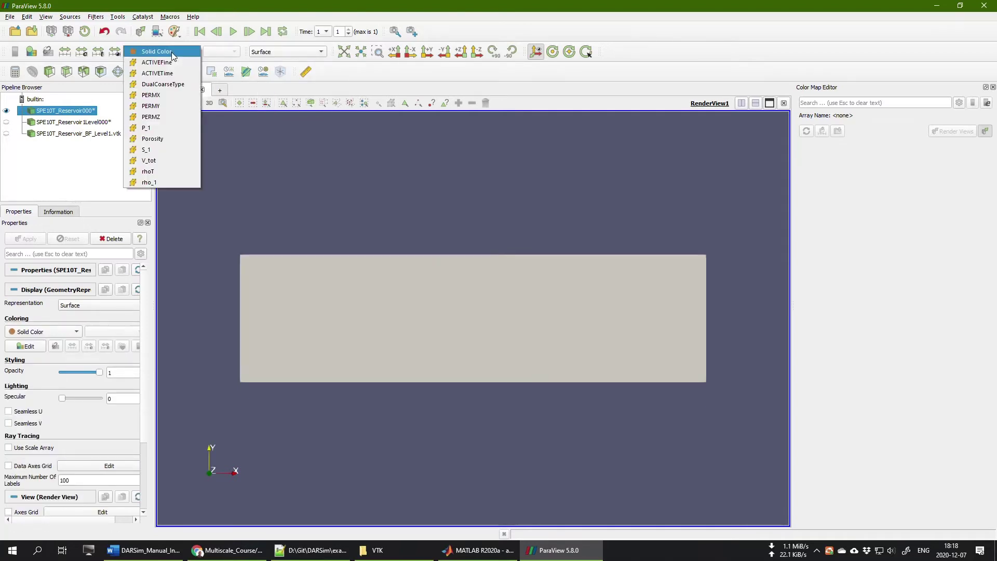
click(151, 126)
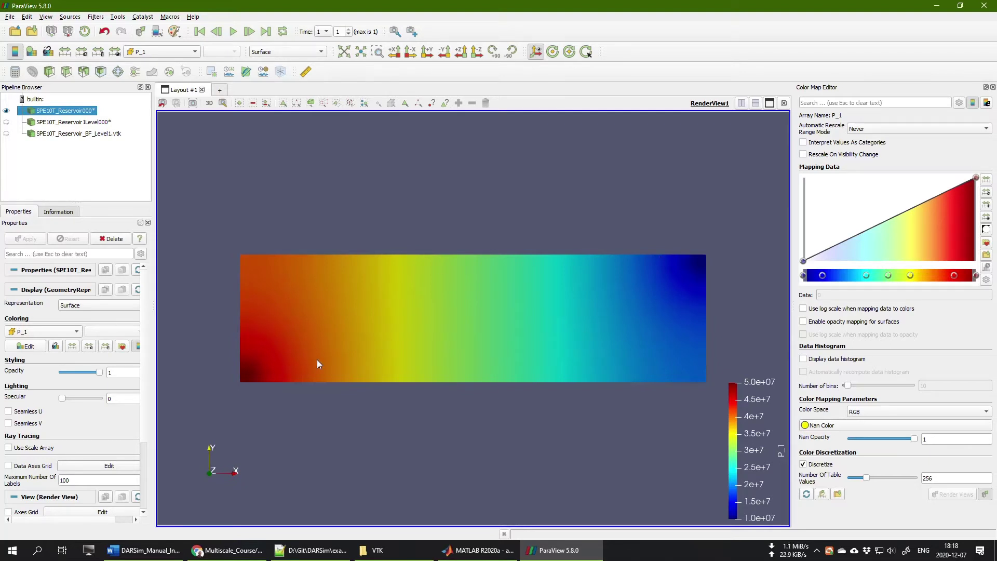
Open the coloring array choices for SPE10T_Reservoir000*
click(158, 52)
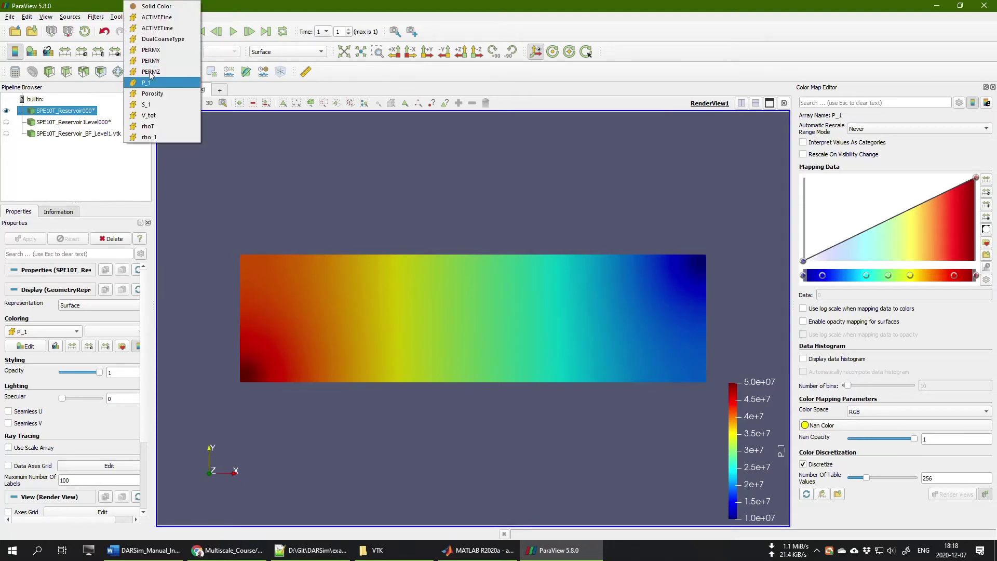
Color the SPE10T_Reservoir000* dataset by DualCoarseType and apply the jet color preset
click(154, 39)
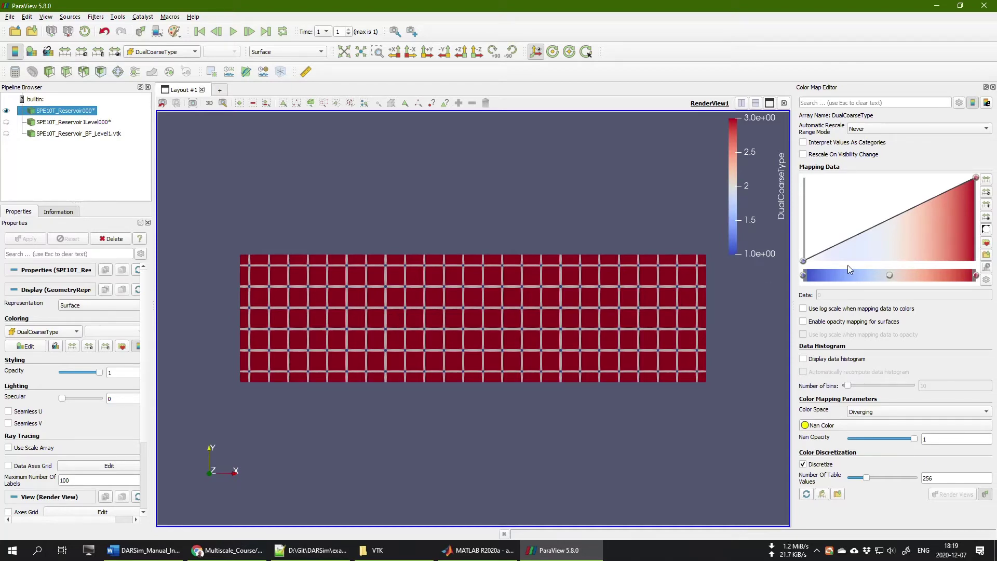
click(985, 242)
click(568, 339)
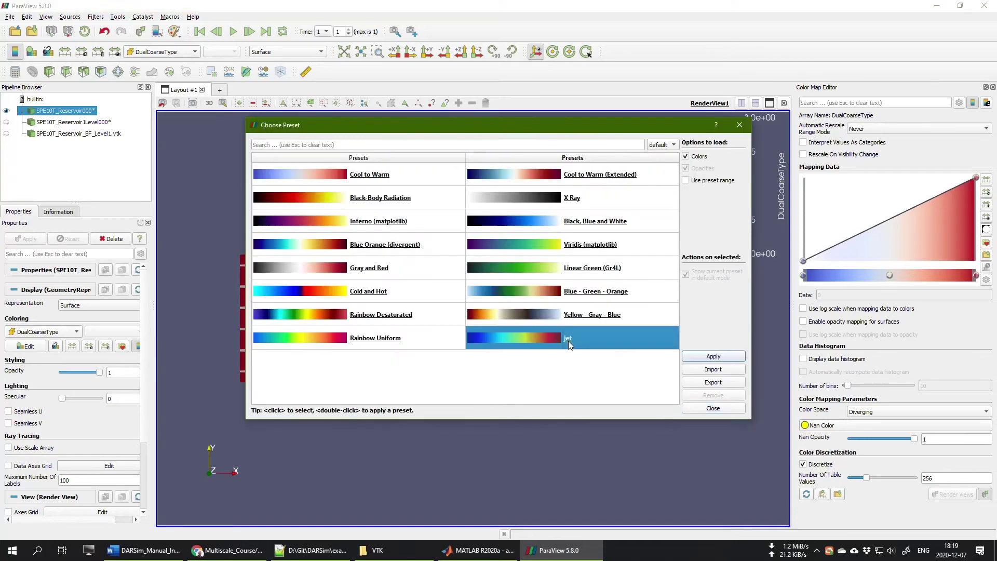
click(713, 357)
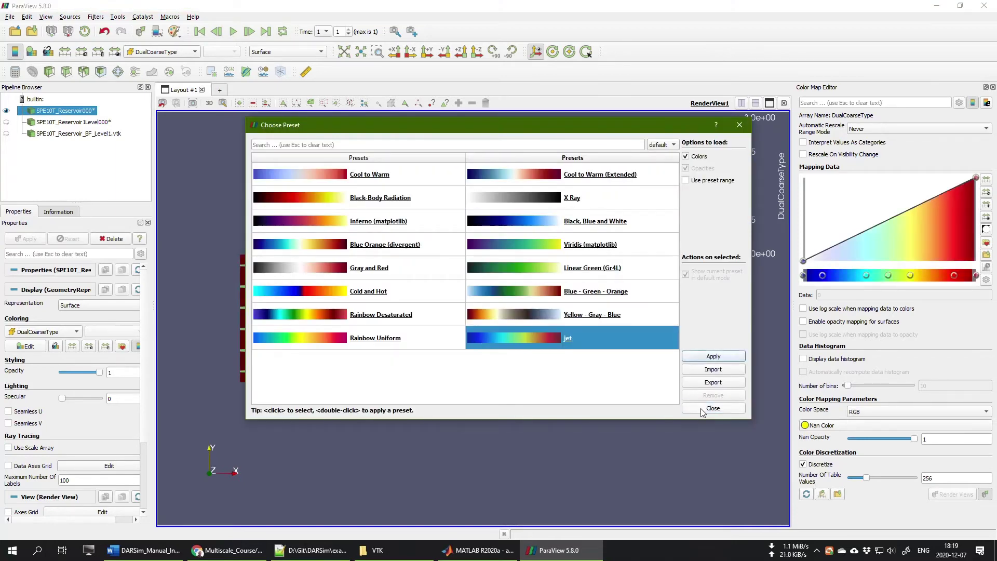
click(709, 408)
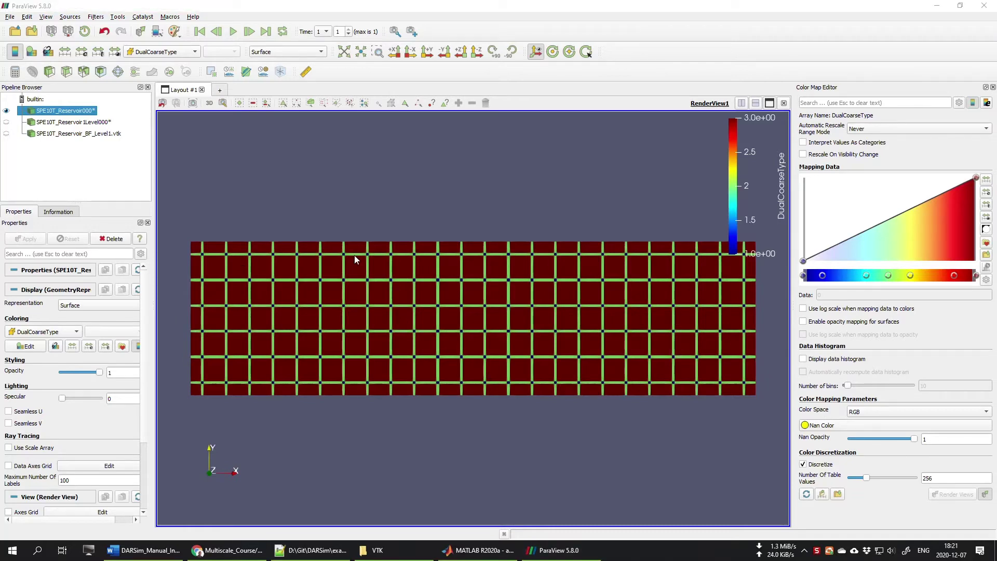
Show the SPE10T_Reservoir1Level000* coarse grid over the reservoir in Wireframe representation
click(71, 124)
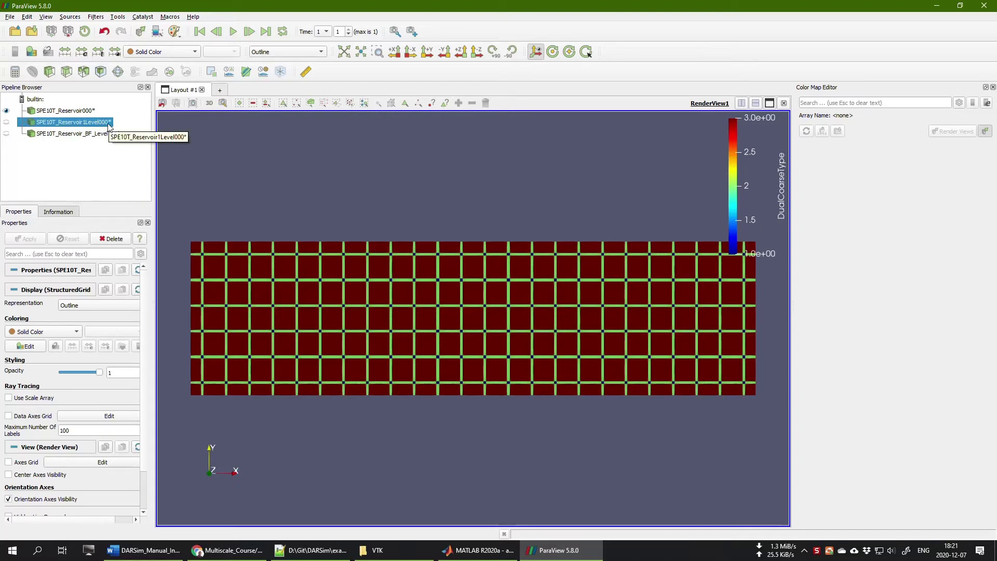
click(7, 123)
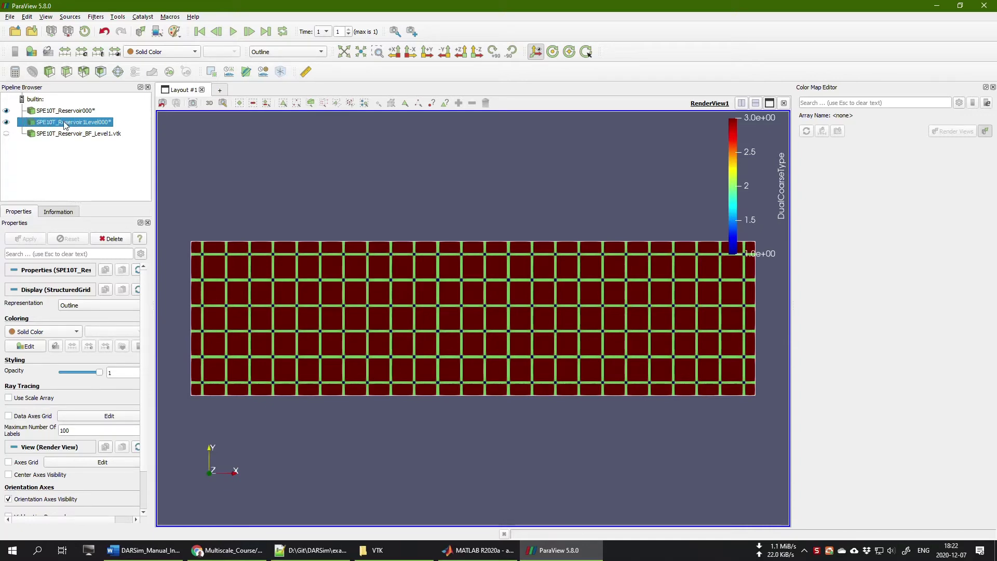
click(287, 52)
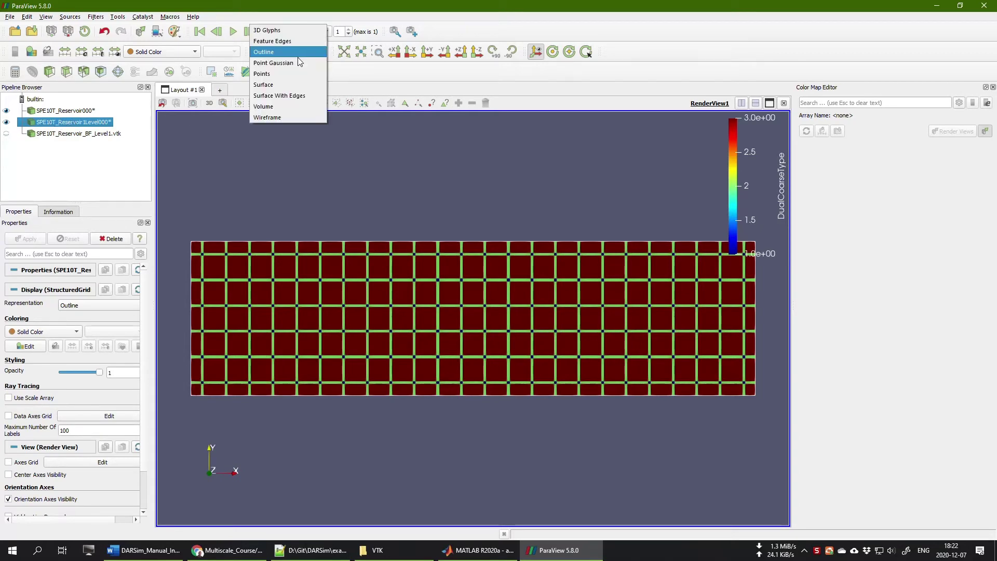
click(285, 119)
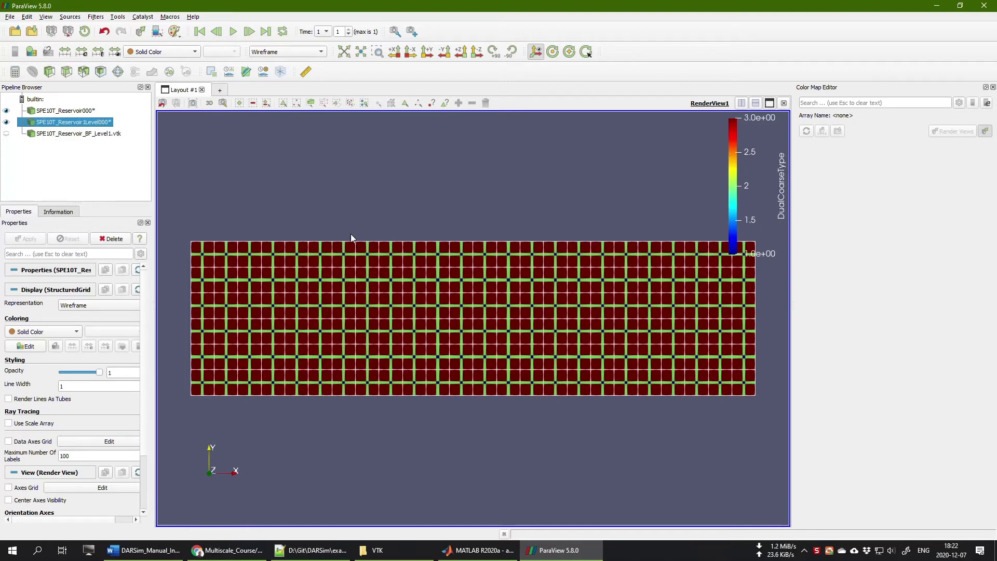
Hide both reservoir datasets and show SPE10T_Reservoir_BF_Level1.vtk in Surface representation
click(6, 122)
click(7, 111)
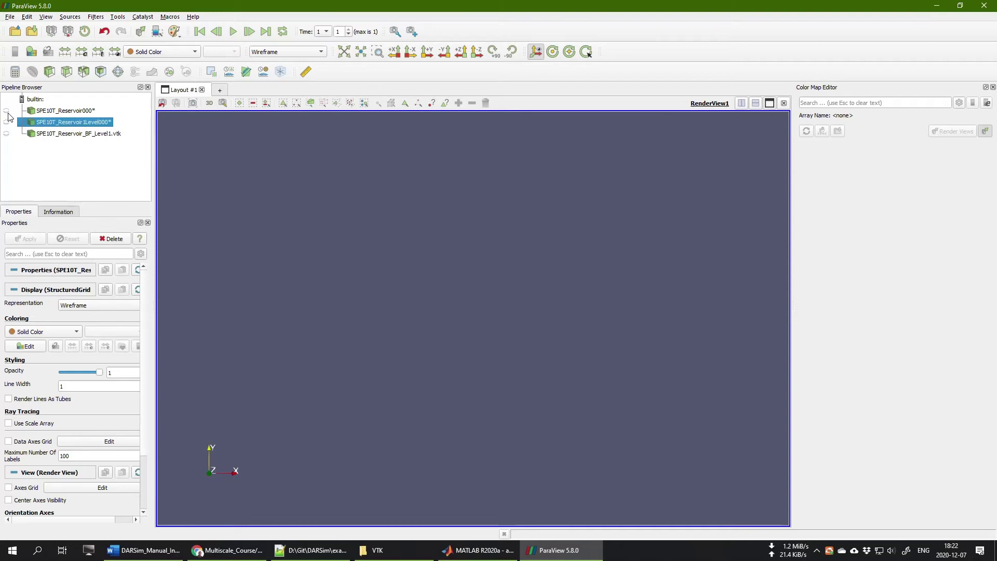
click(58, 135)
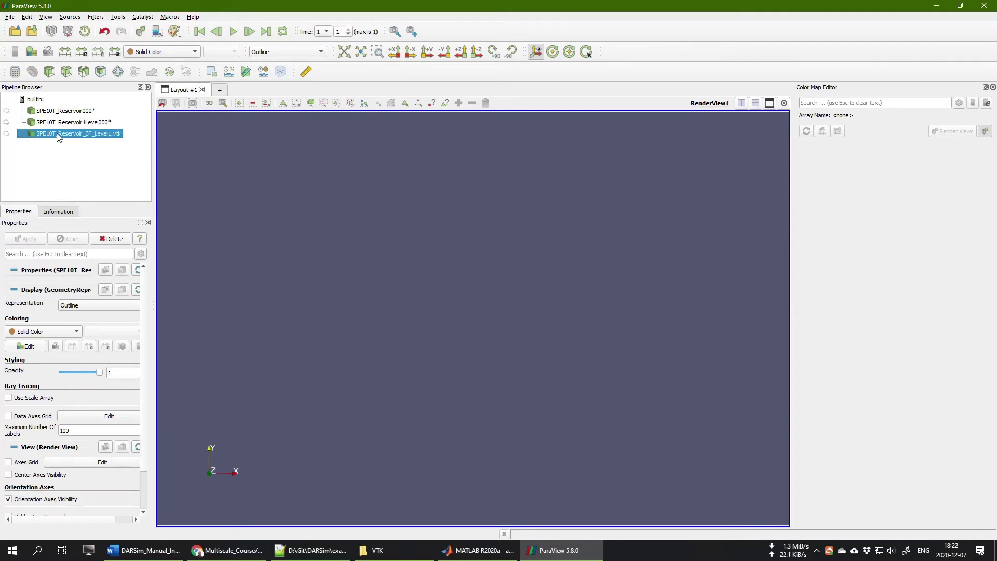
click(7, 133)
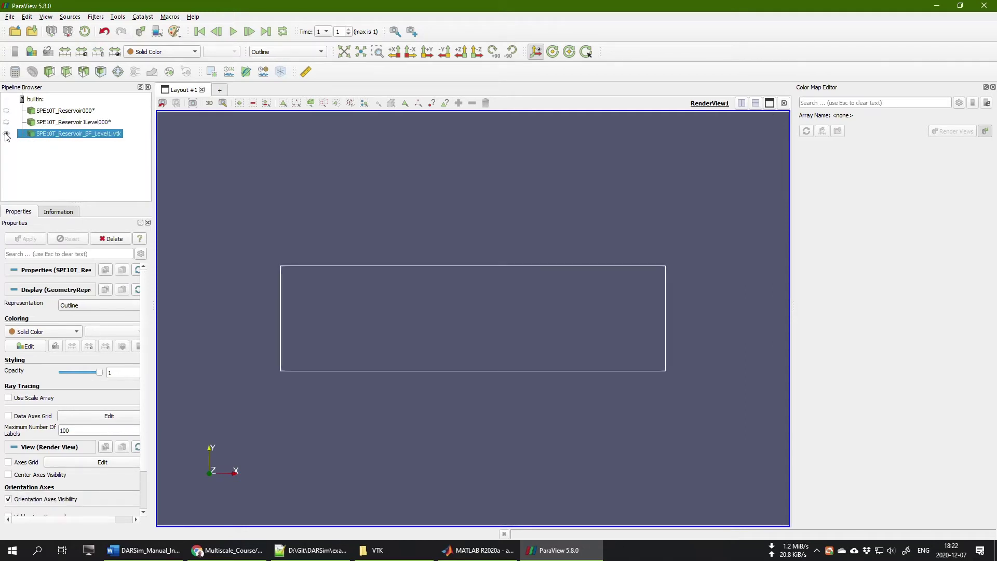
click(279, 52)
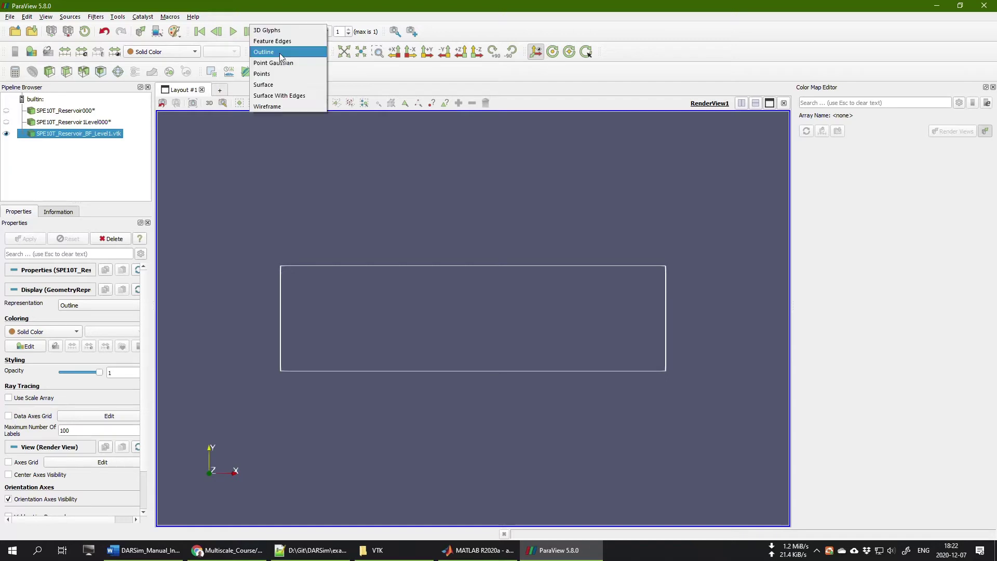
click(269, 83)
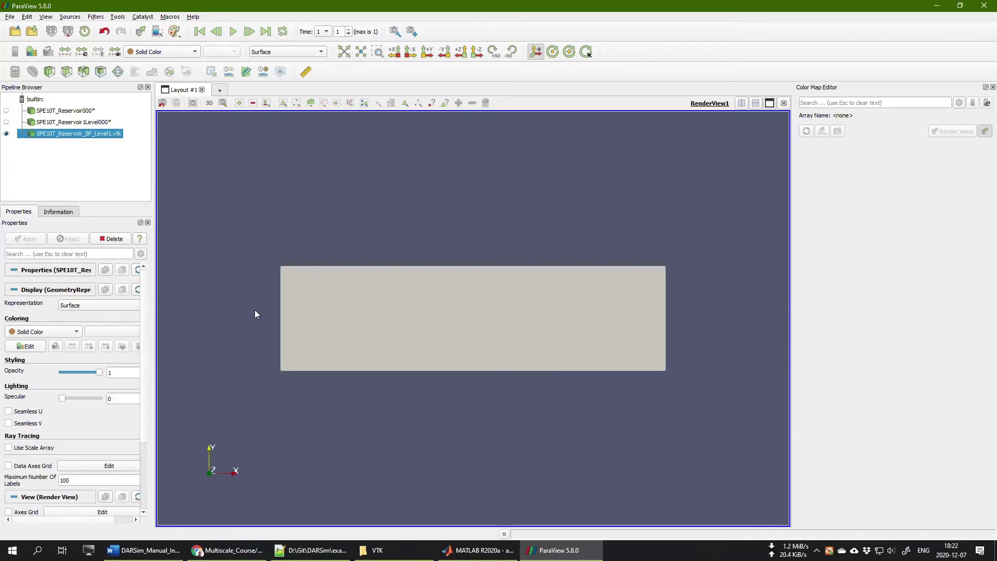
Look through the available basis function arrays and color the basis function dataset by BF001
scroll(255, 314, up, 3)
click(160, 51)
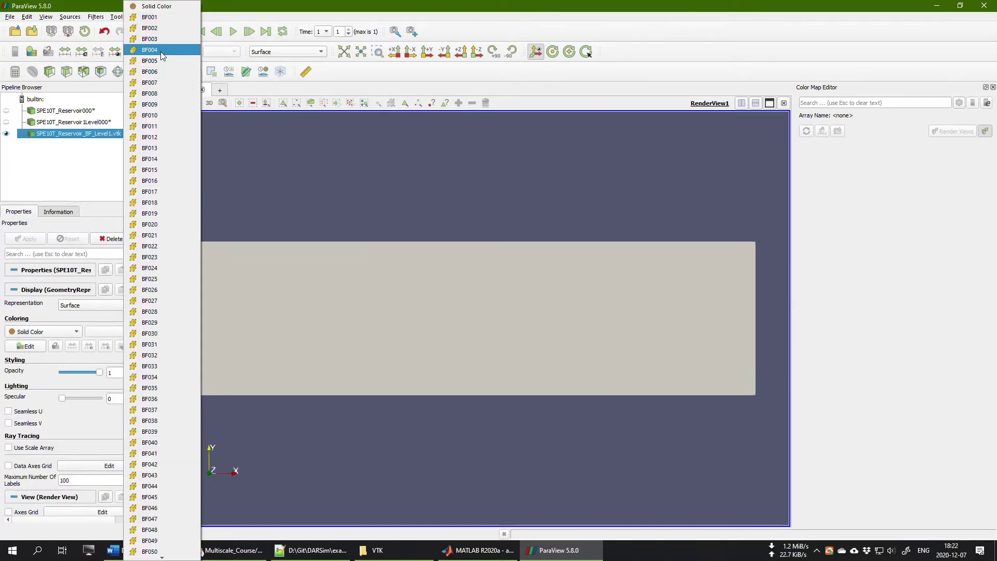
scroll(160, 220, down, 3)
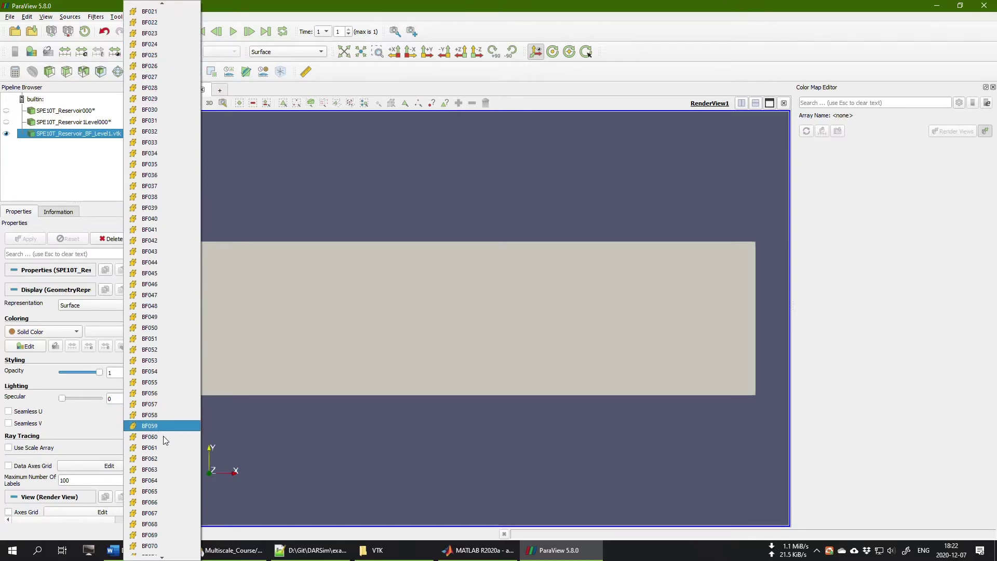
scroll(162, 521, down, 8)
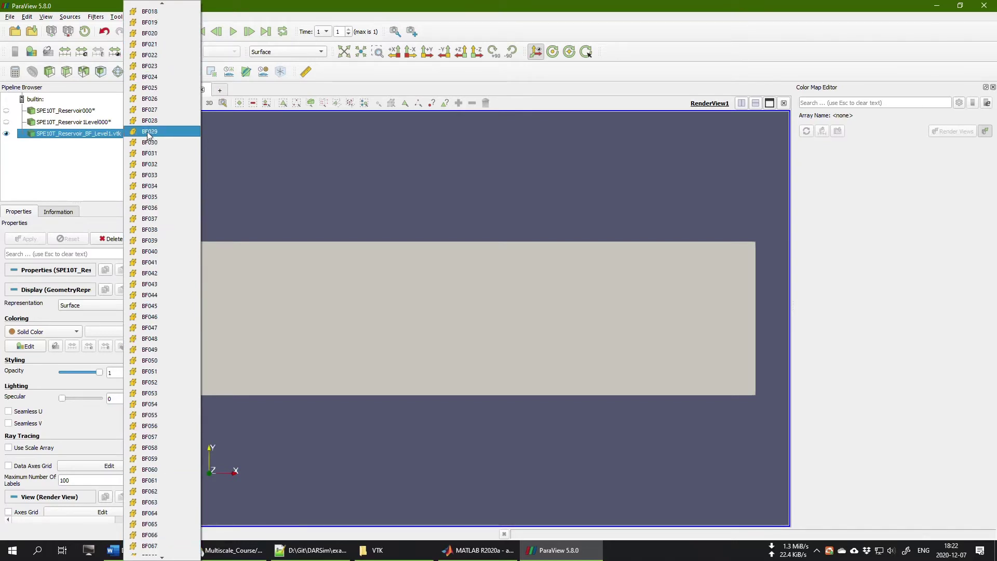
scroll(156, 49, up, 11)
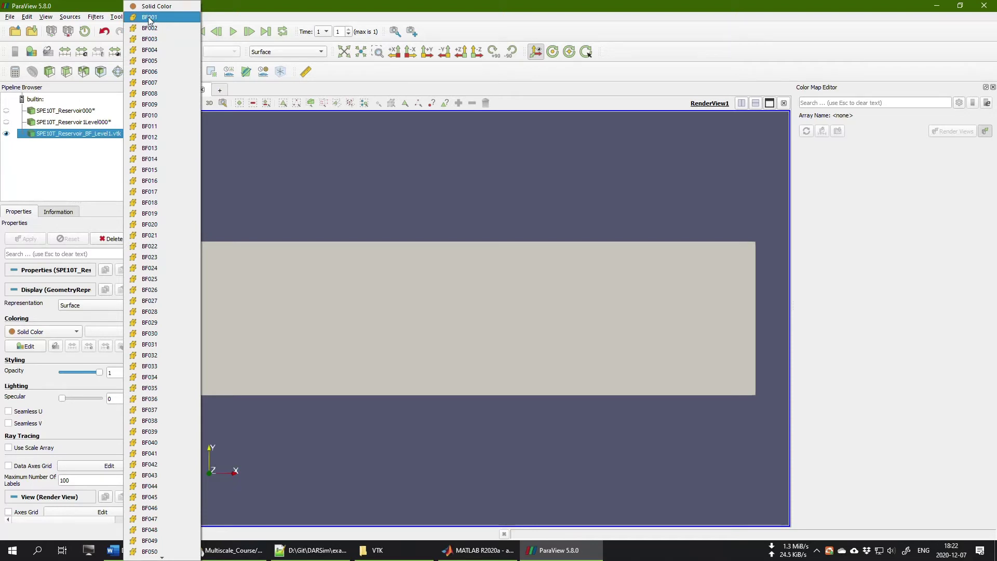
click(149, 18)
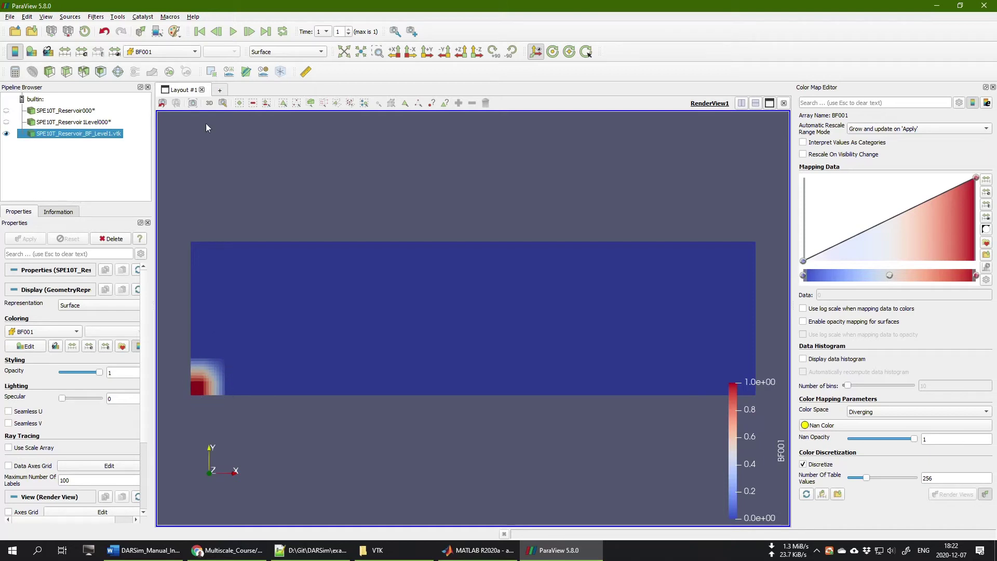
View the next basis functions by coloring the surface by BF002, BF003 and BF004 in turn
click(169, 52)
click(169, 31)
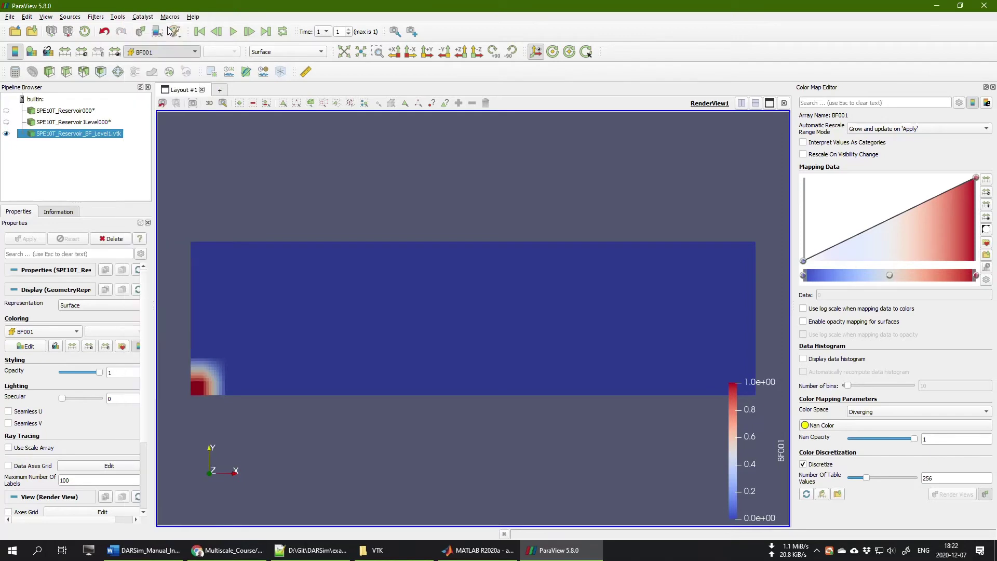
key(Down)
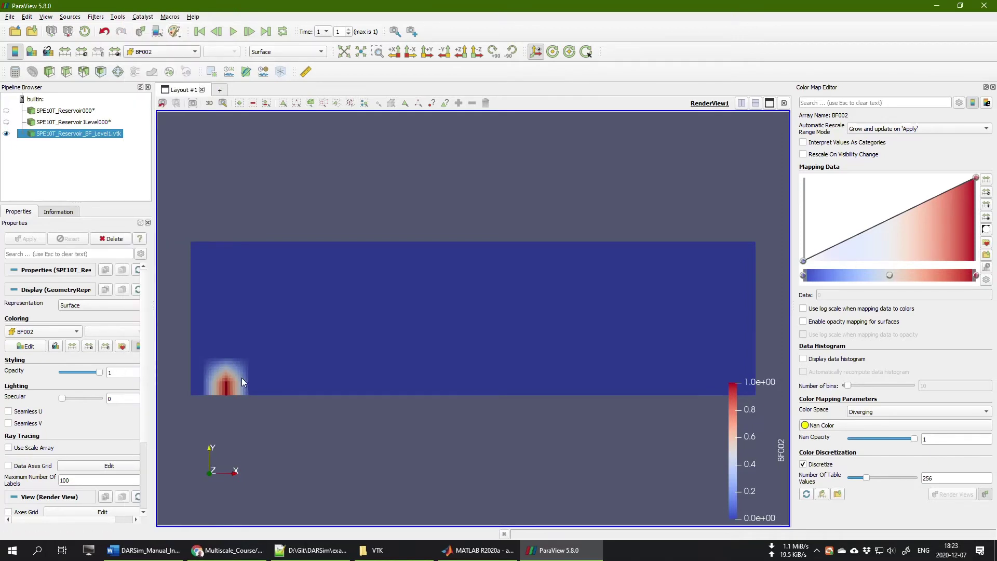
click(167, 53)
click(154, 42)
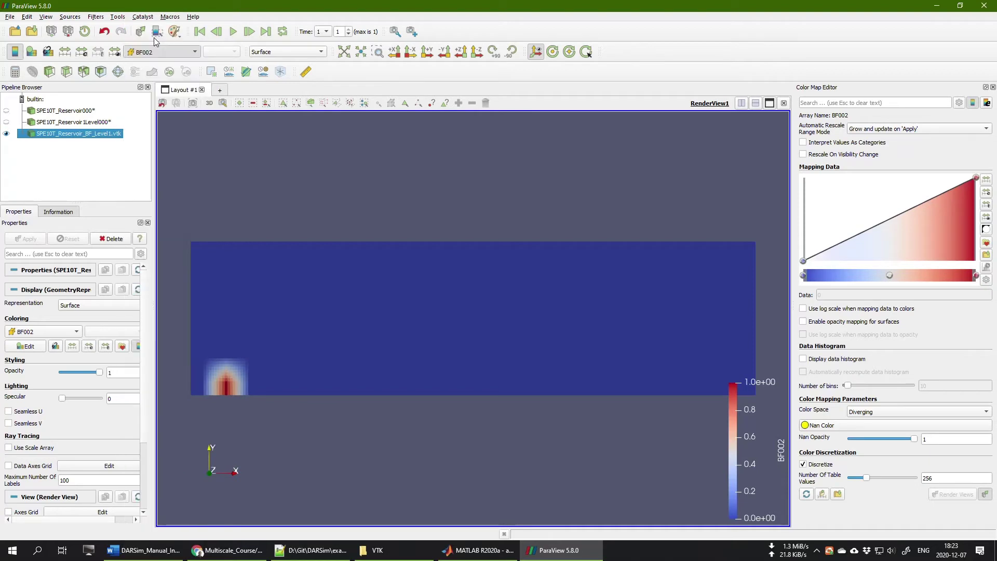
key(Down)
click(167, 54)
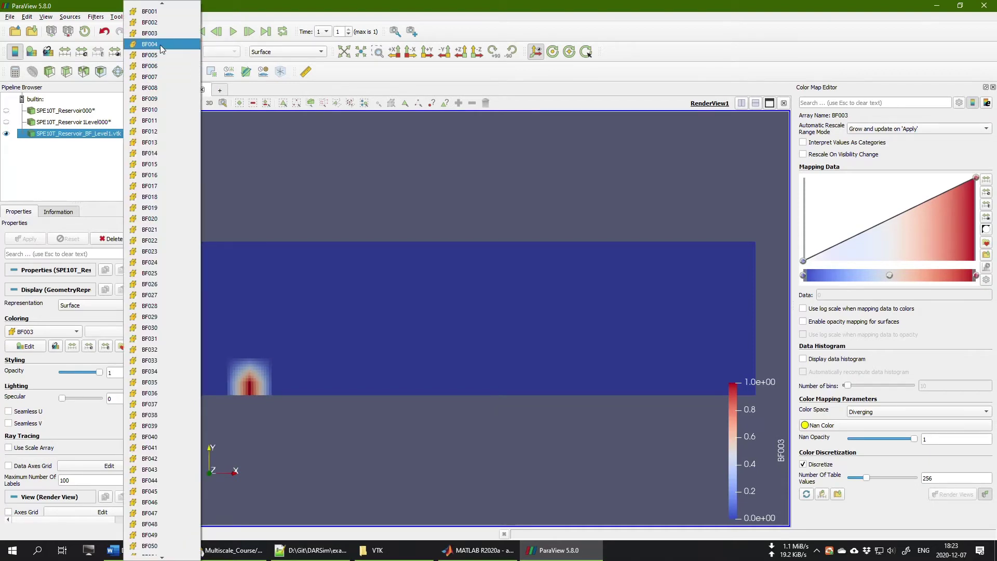
click(160, 45)
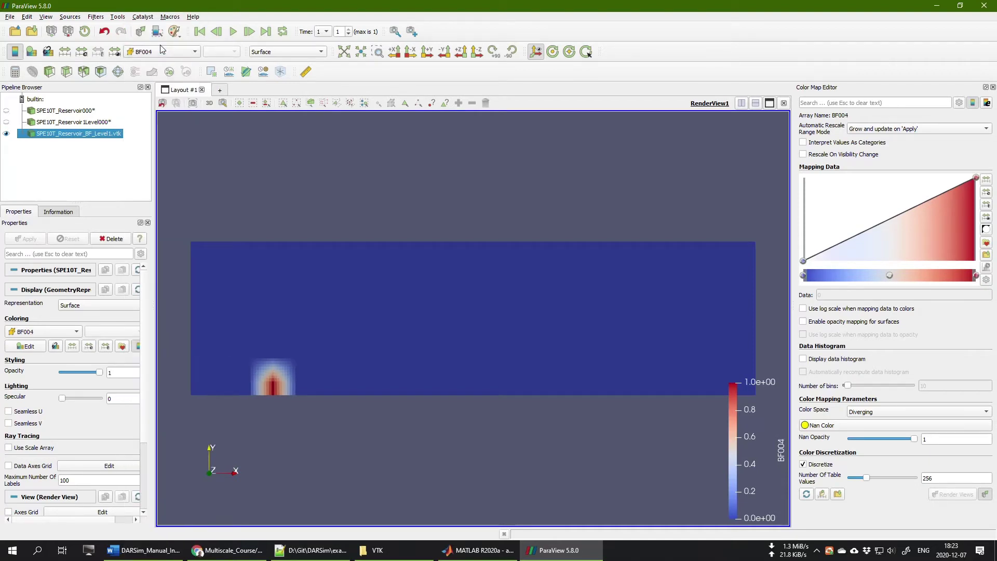
Step through the successive basis function arrays from BF005 to BF038 to examine how their support moves across the domain
key(Down)
key(Down)
key(Down)
key(Down)
key(Down)
key(Down)
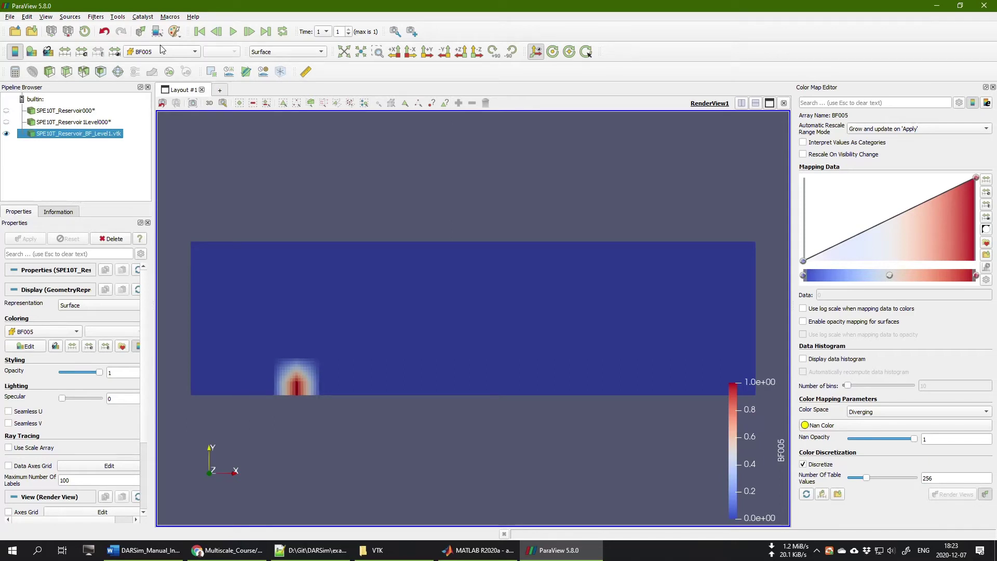
key(Down)
key(Down)
key(Down)
key(Down)
key(Down)
key(Down)
key(Down)
key(Down)
key(Down)
key(Down)
key(Down)
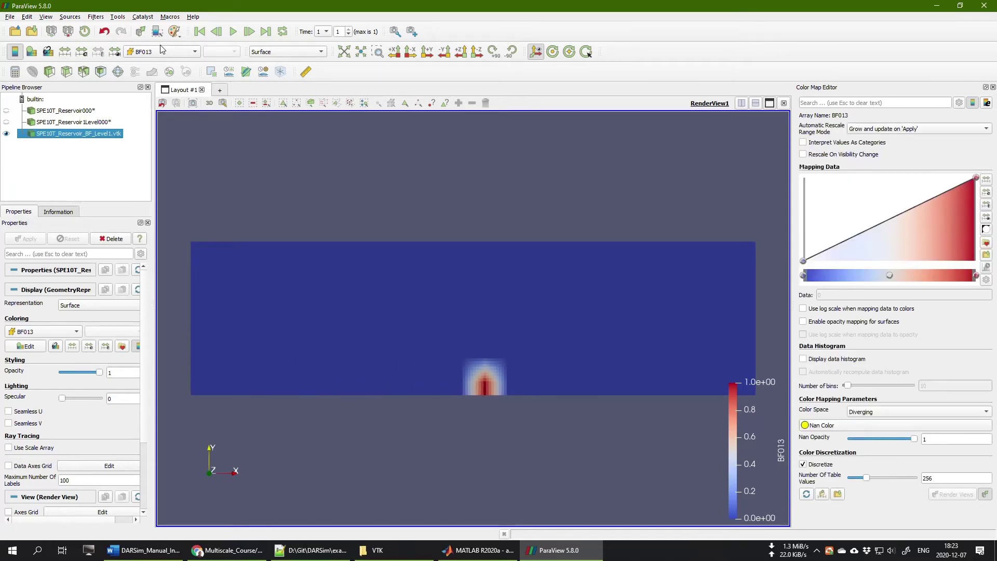
key(Down)
key(Down)
key(Down)
key(Down)
key(Down)
key(Down)
key(Down)
key(Down)
key(Down)
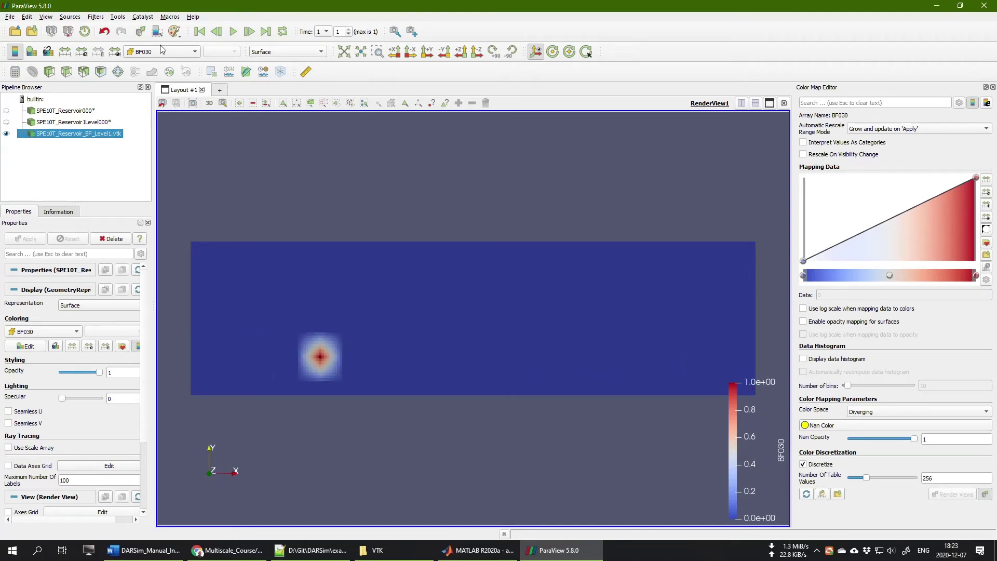
key(Down)
key(Down)
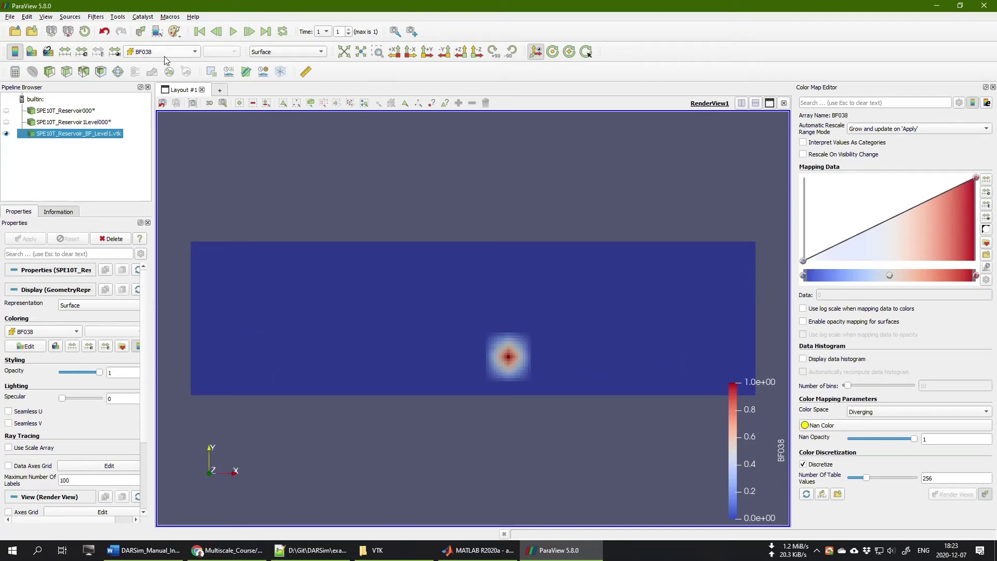
Color the basis function dataset by the last array, BF144
click(163, 52)
scroll(153, 436, down, 1)
scroll(156, 490, down, 16)
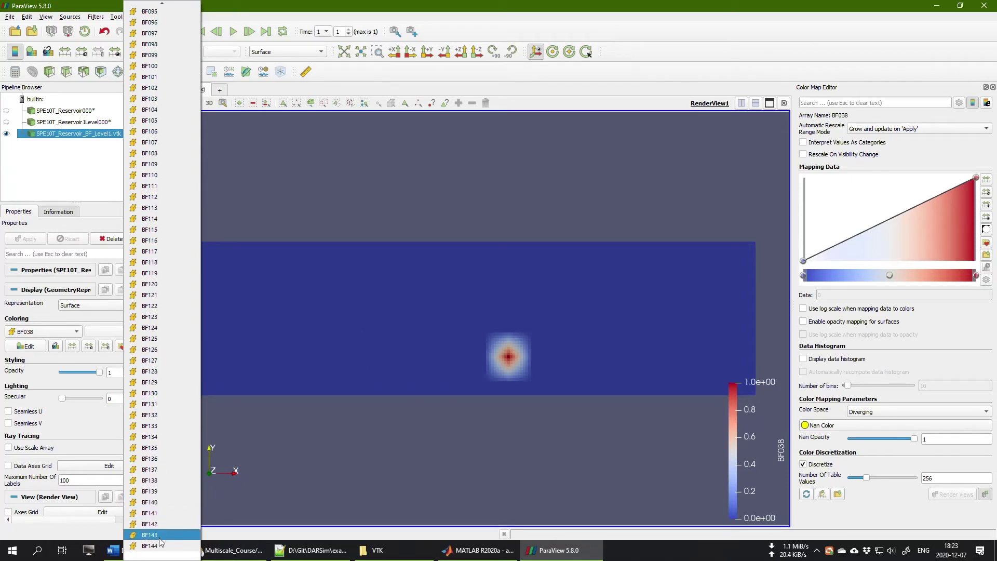
key(Escape)
key(End)
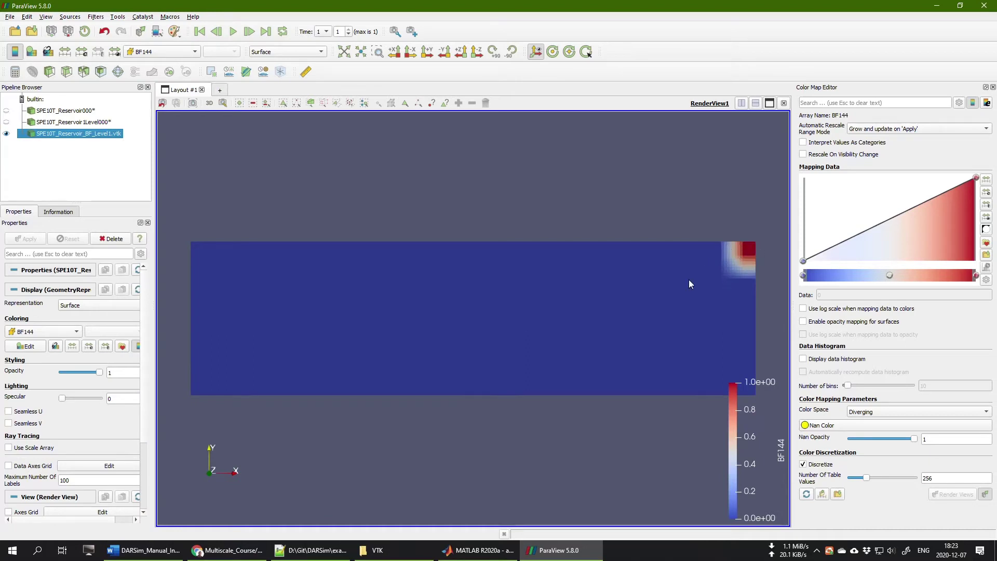
Show both reservoir datasets together with SPE10T_Reservoir_BF_Level1.vtk and reduce the basis function dataset's opacity to 0.68
click(7, 111)
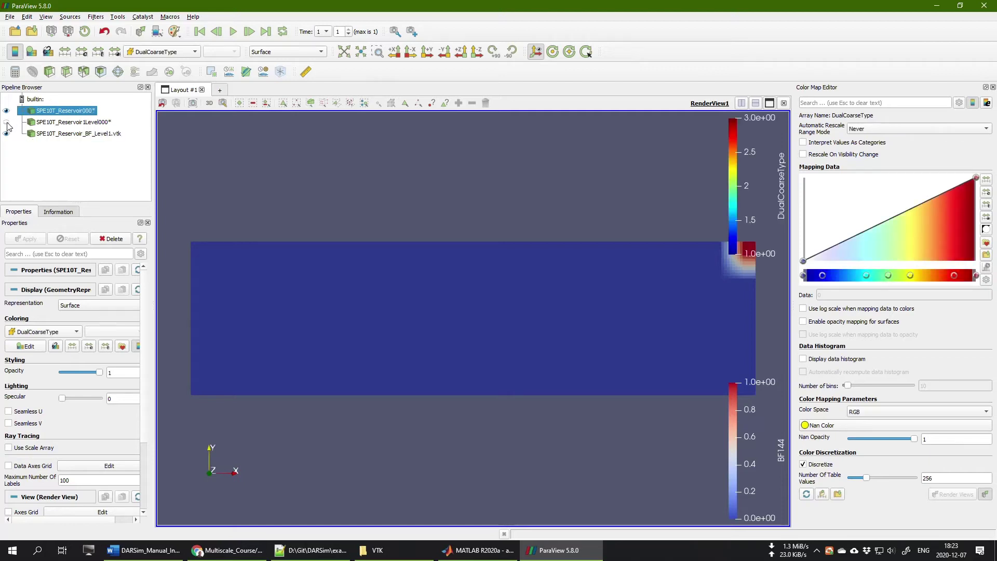
click(7, 122)
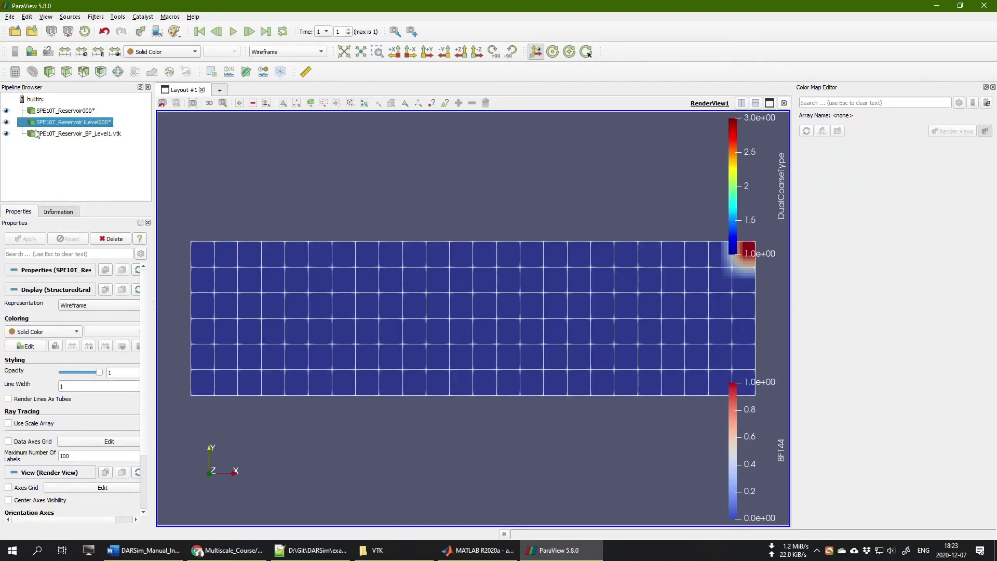
click(51, 135)
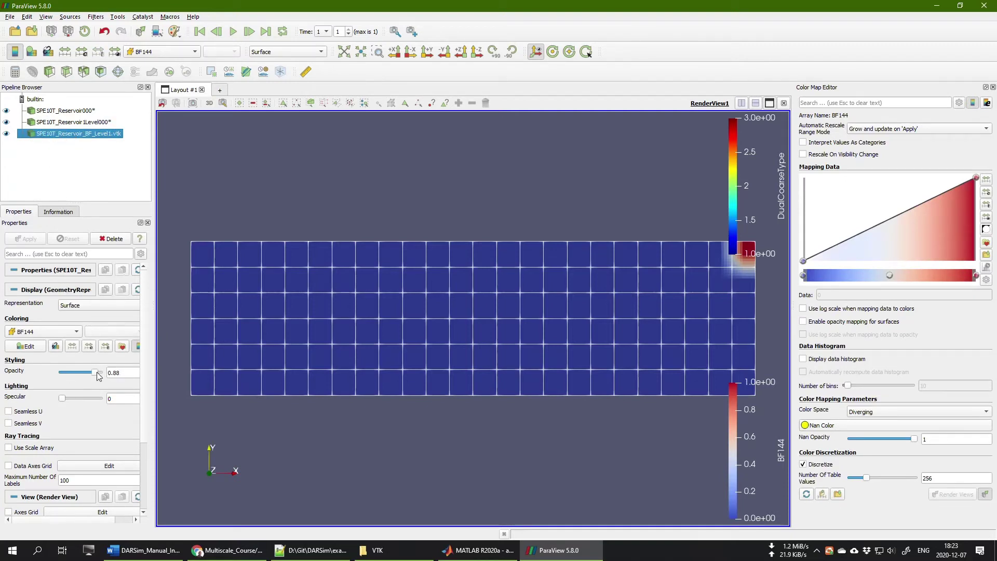
drag(98, 374, 90, 378)
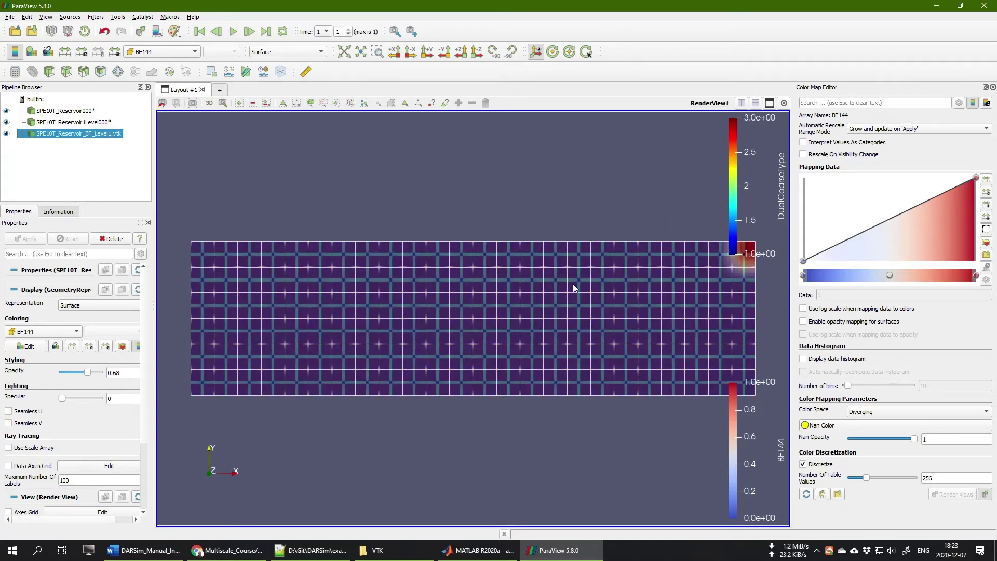
drag(600, 319, 569, 284)
scroll(699, 225, up, 2)
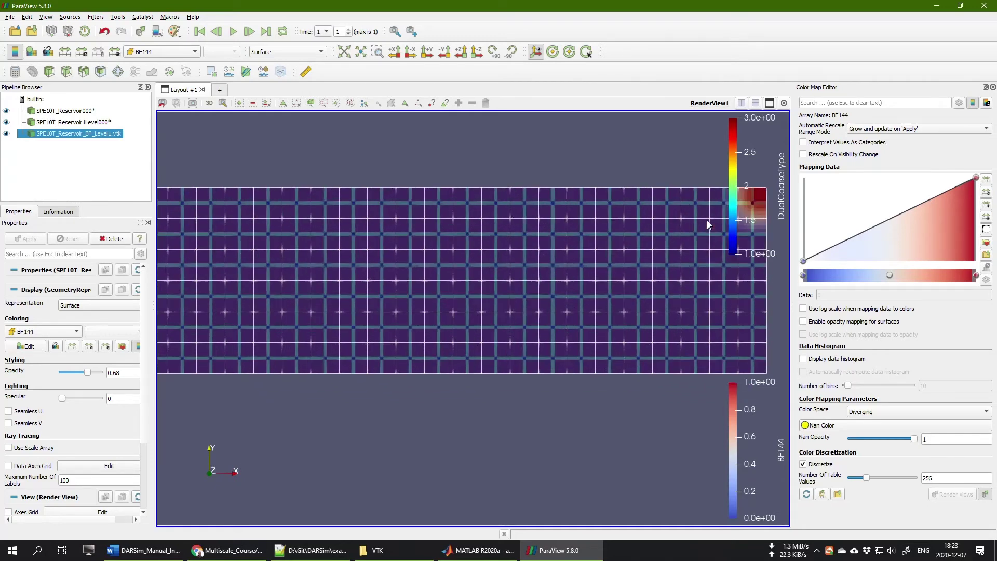
scroll(709, 214, up, 5)
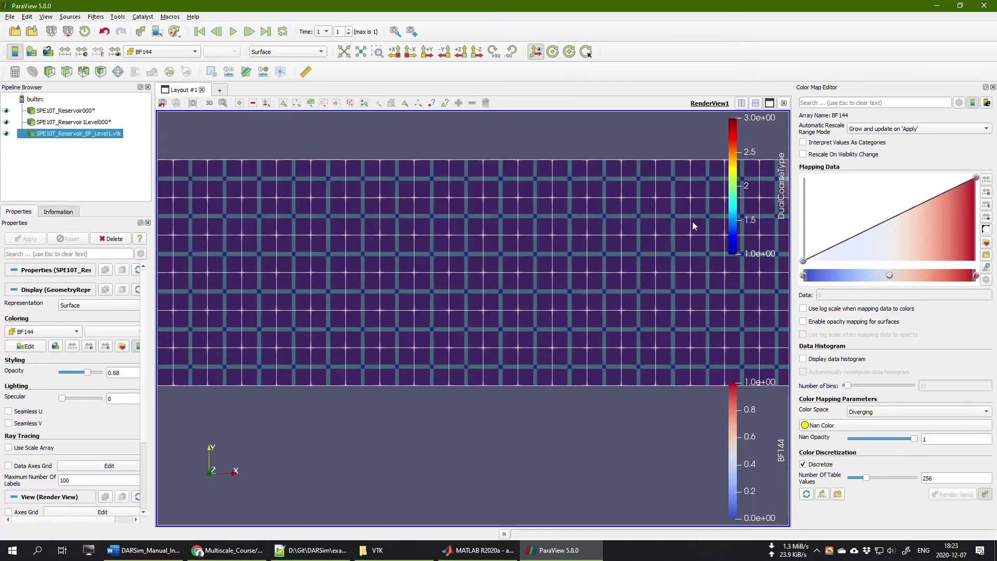
Examine the BF144 basis function over the dual coarse grid and coarse cells, close up at the domain corner and across the full reservoir
scroll(596, 290, down, 1)
scroll(600, 286, up, 5)
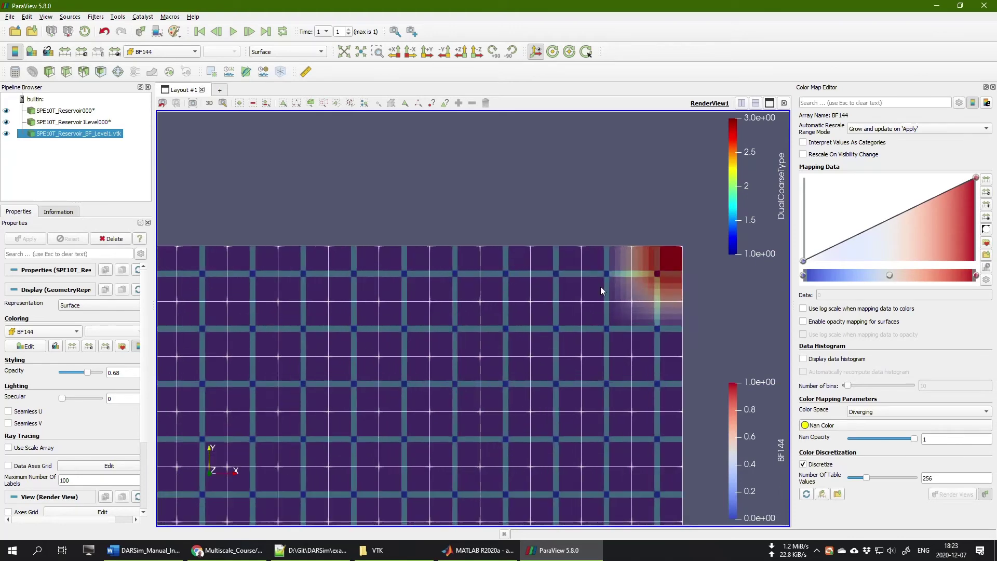
drag(496, 323, 397, 316)
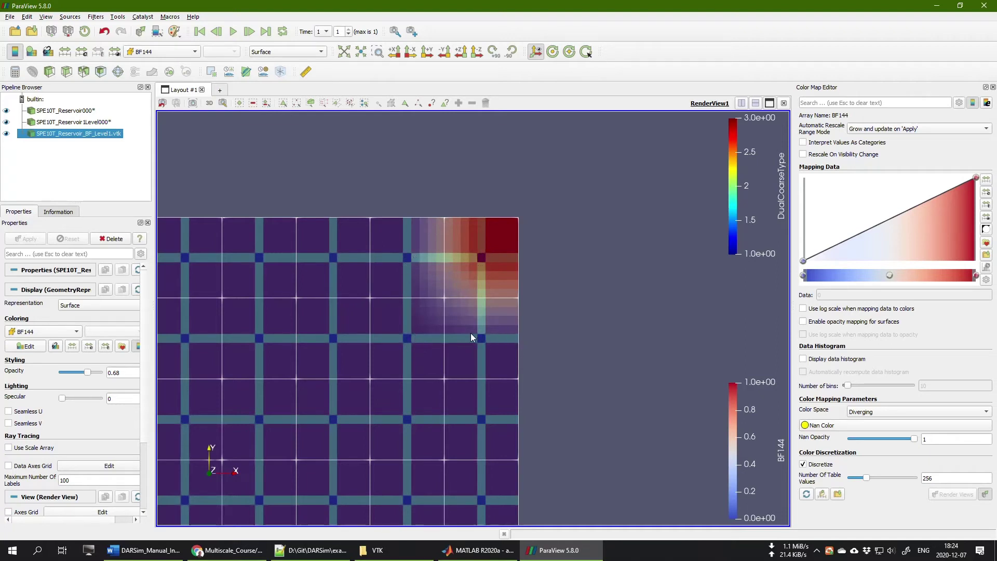
scroll(319, 343, down, 5)
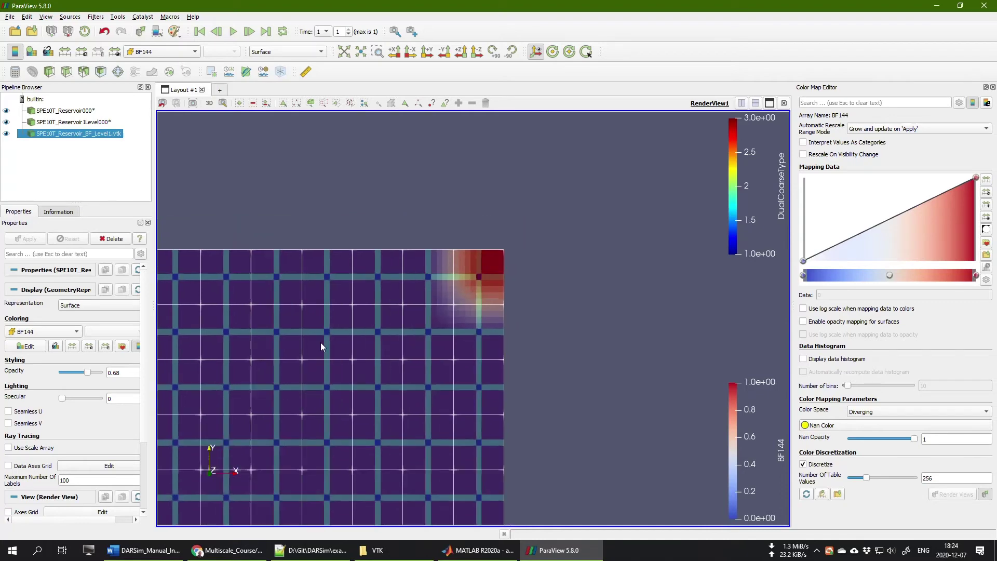
drag(290, 402, 497, 347)
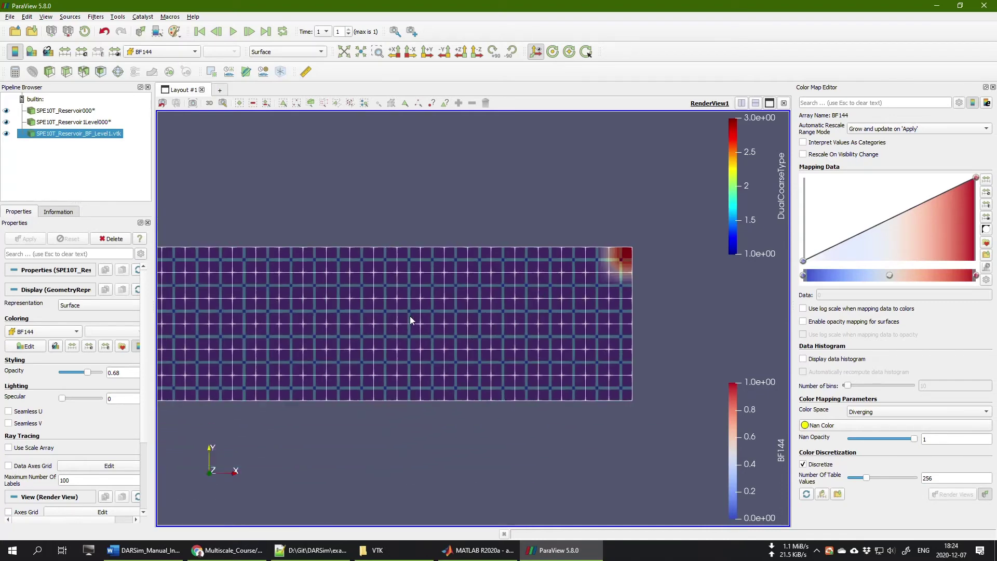
drag(410, 315, 472, 304)
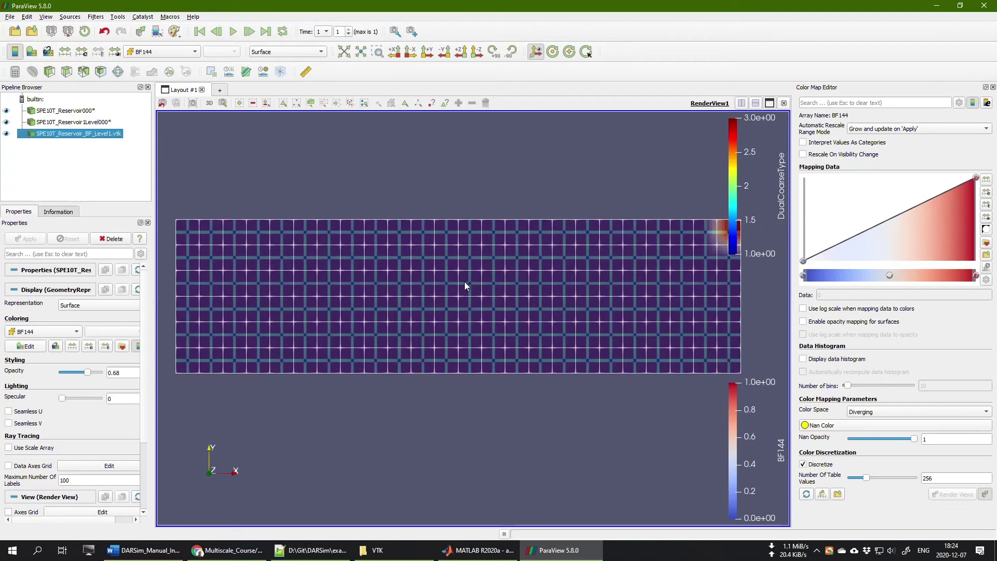
scroll(501, 283, down, 2)
scroll(457, 301, up, 1)
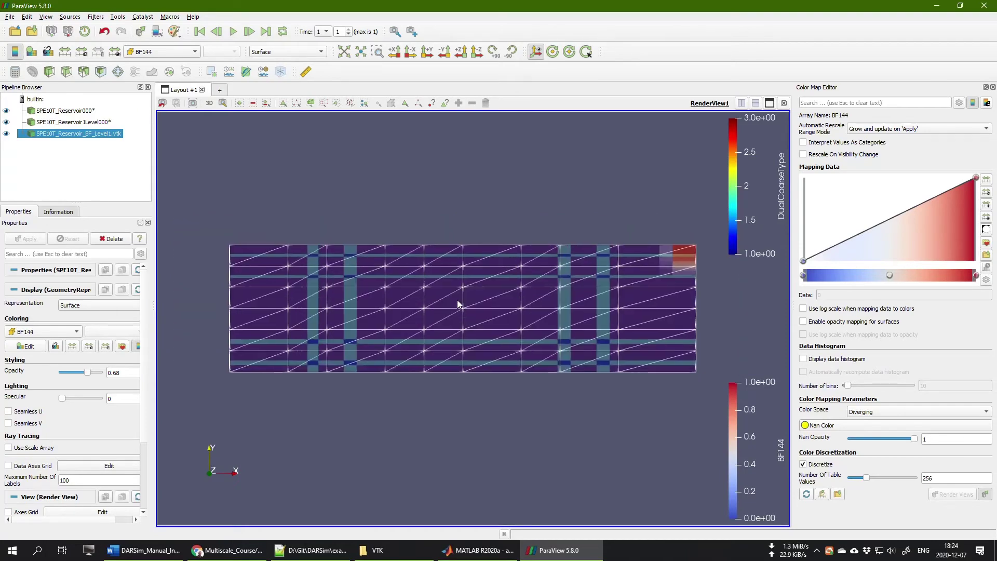
drag(520, 317, 488, 313)
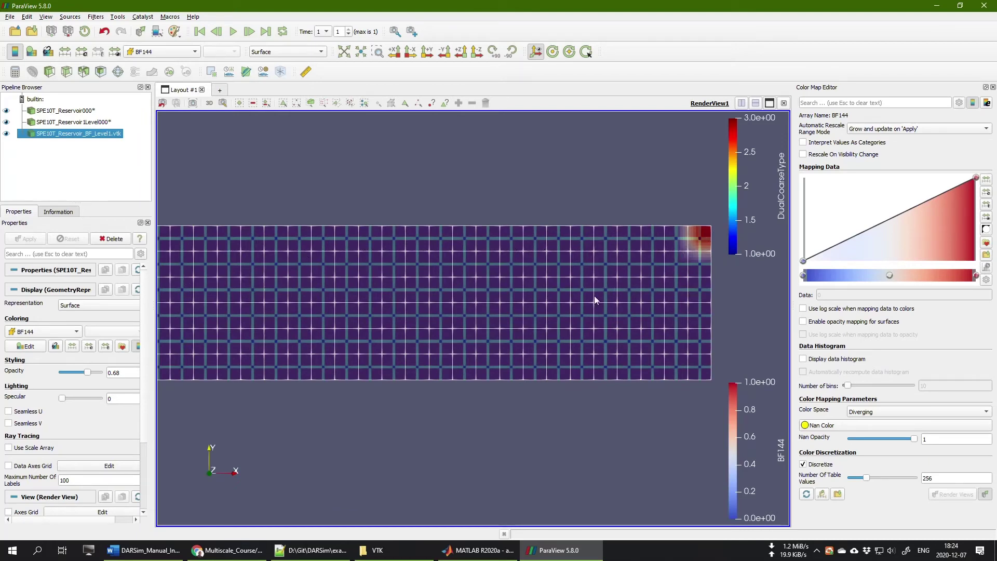
Hide the Level000 and basis function datasets and color SPE10T_Reservoir000* by P_1
click(7, 133)
click(7, 122)
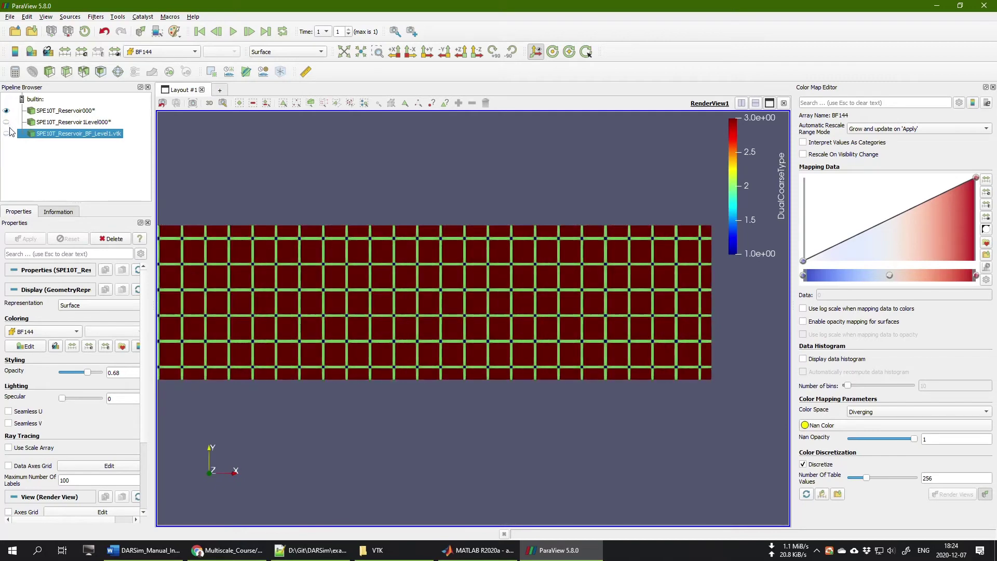
click(65, 110)
click(157, 51)
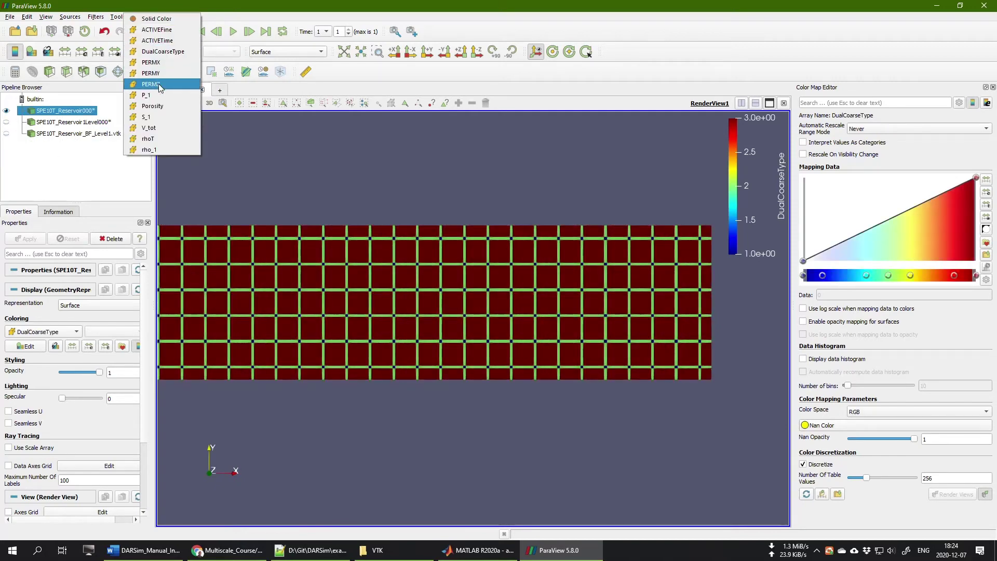
click(148, 95)
drag(354, 296, 394, 271)
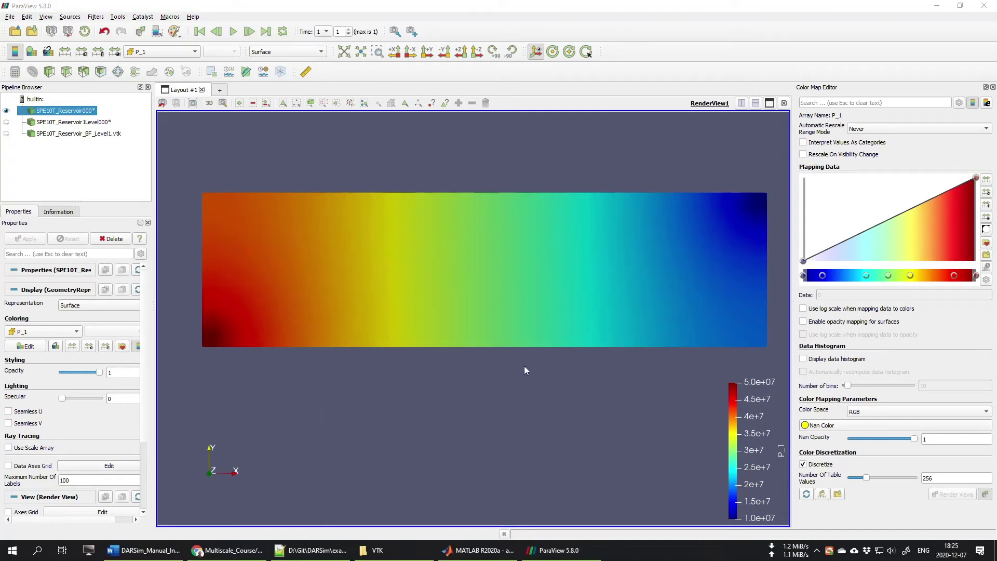
Go up to the Finescale case folder in File Explorer and bring up its SimulatorSettings.txt in Notepad++
click(387, 556)
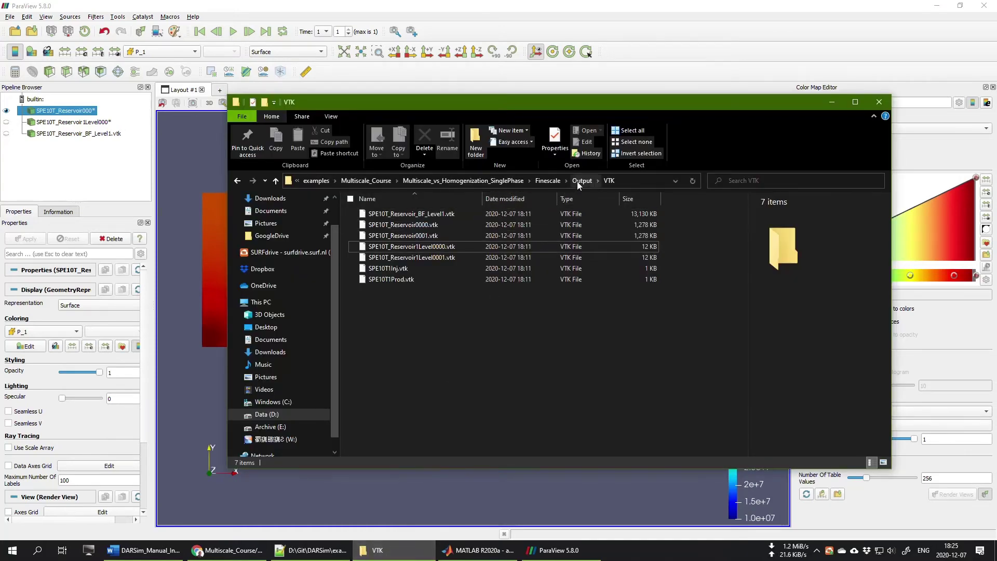
click(549, 179)
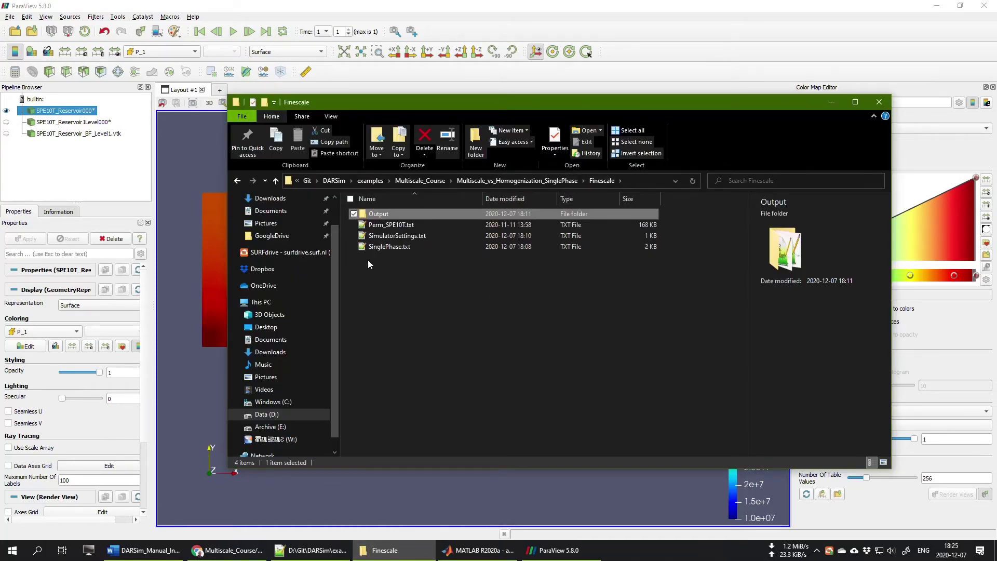
click(410, 235)
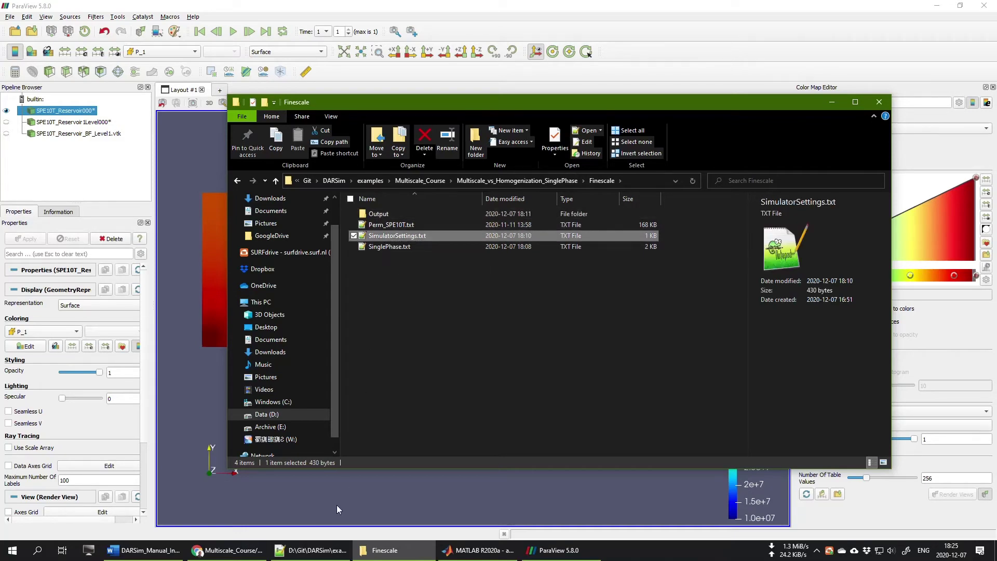
click(316, 550)
click(178, 246)
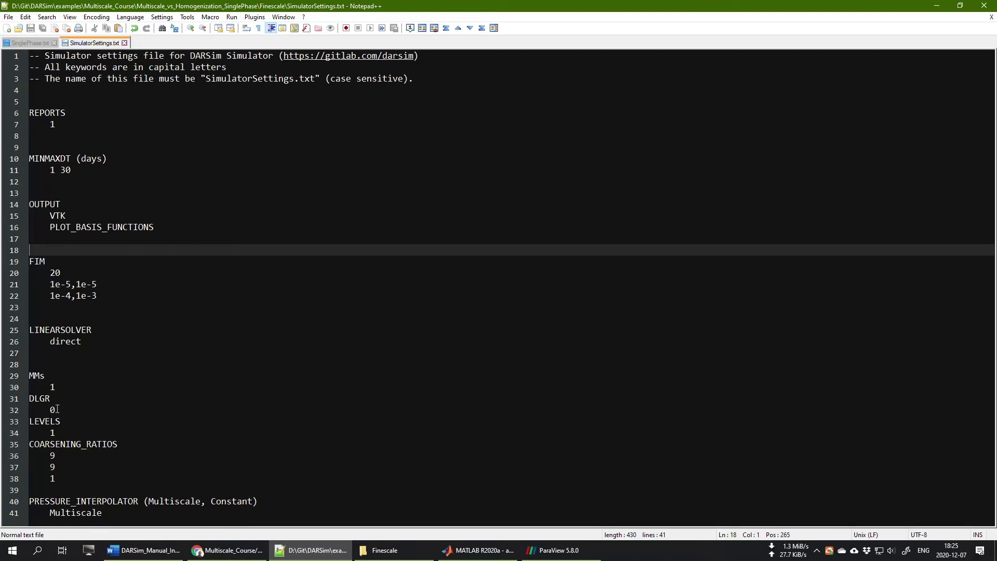
Set the DLGR keyword's value to 1 in SimulatorSettings.txt
double_click(56, 388)
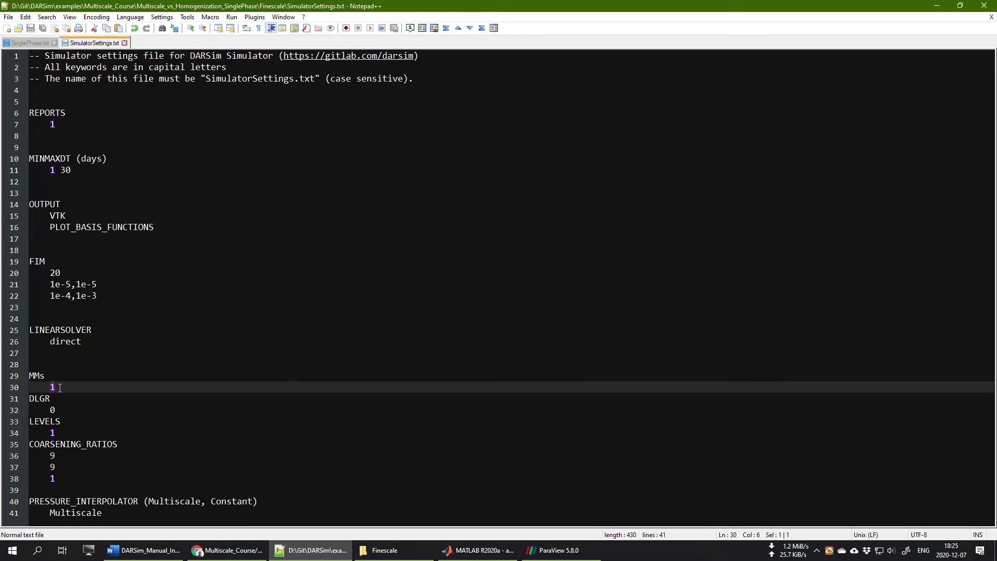
drag(29, 398, 51, 398)
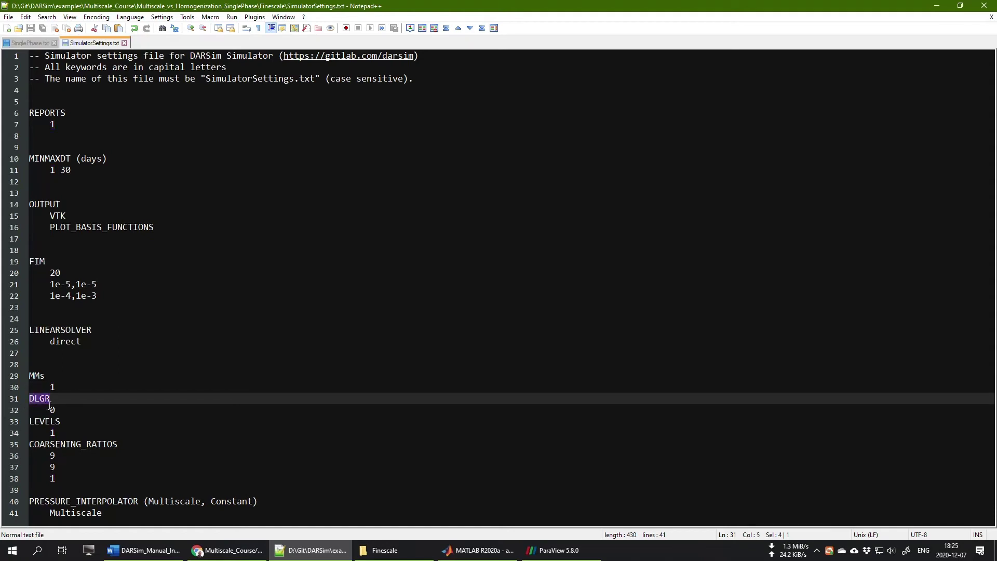
double_click(58, 409)
text(1)
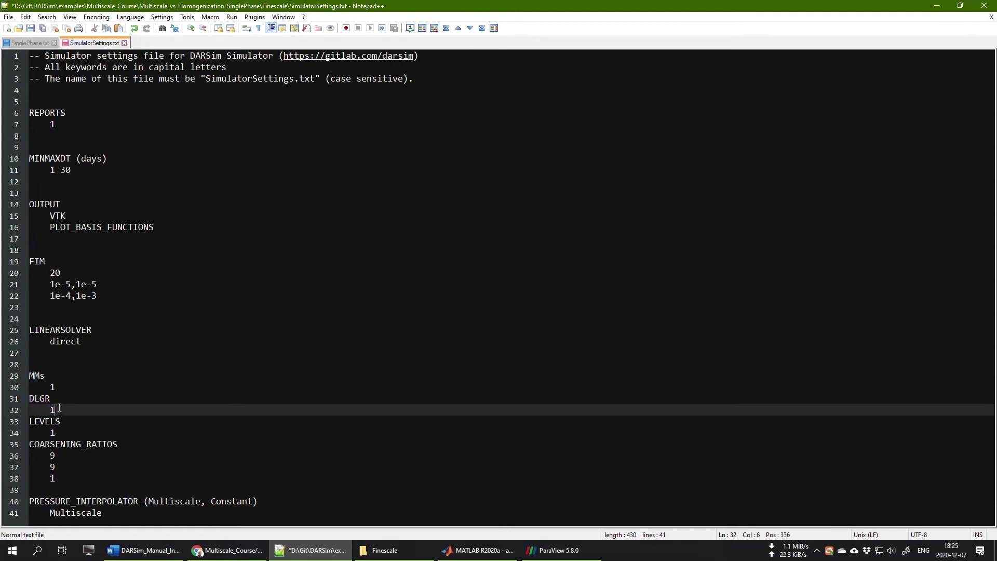
Change the PRESSURE_INTERPOLATOR value to Constant and save SimulatorSettings.txt
double_click(53, 432)
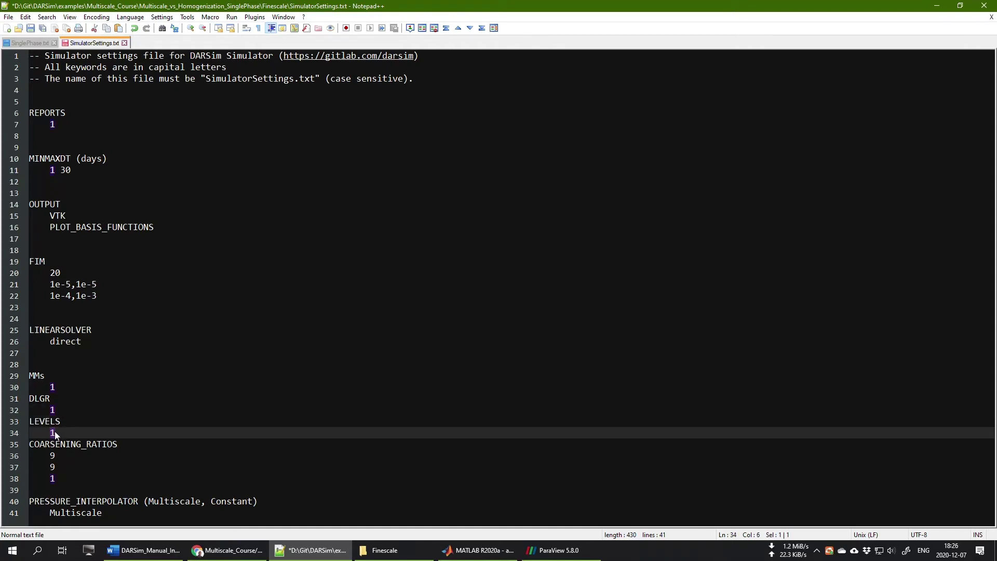
double_click(53, 455)
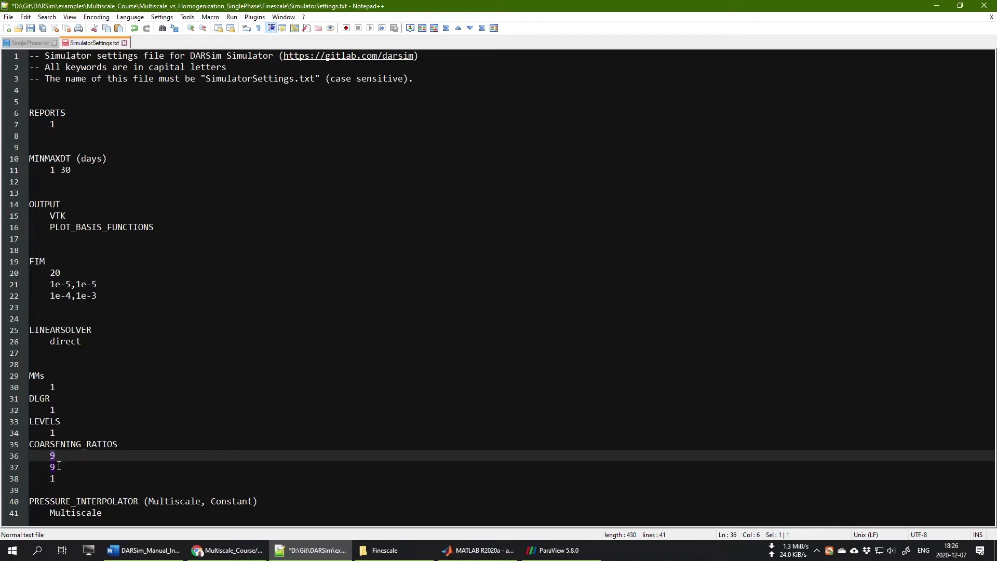
double_click(52, 467)
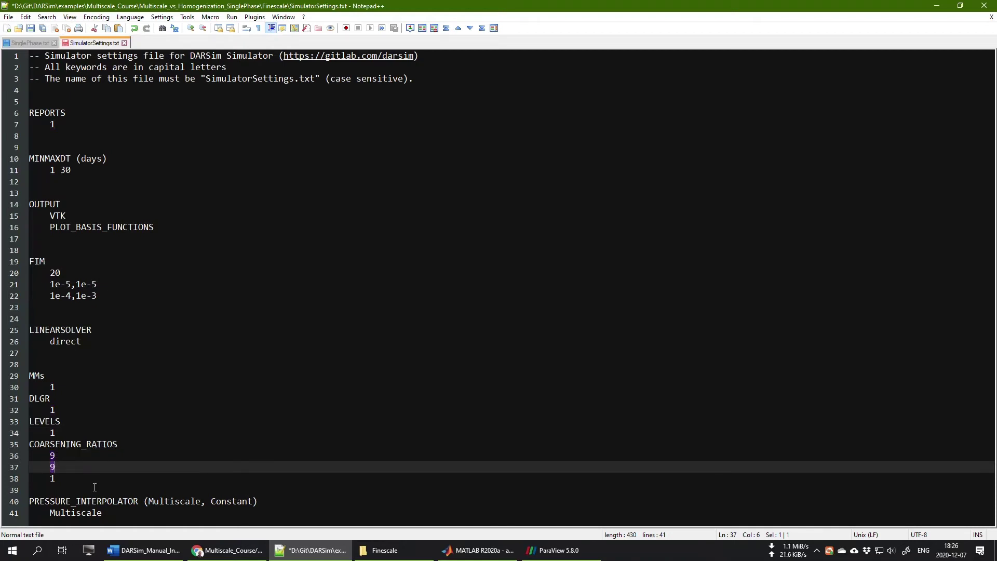
double_click(63, 512)
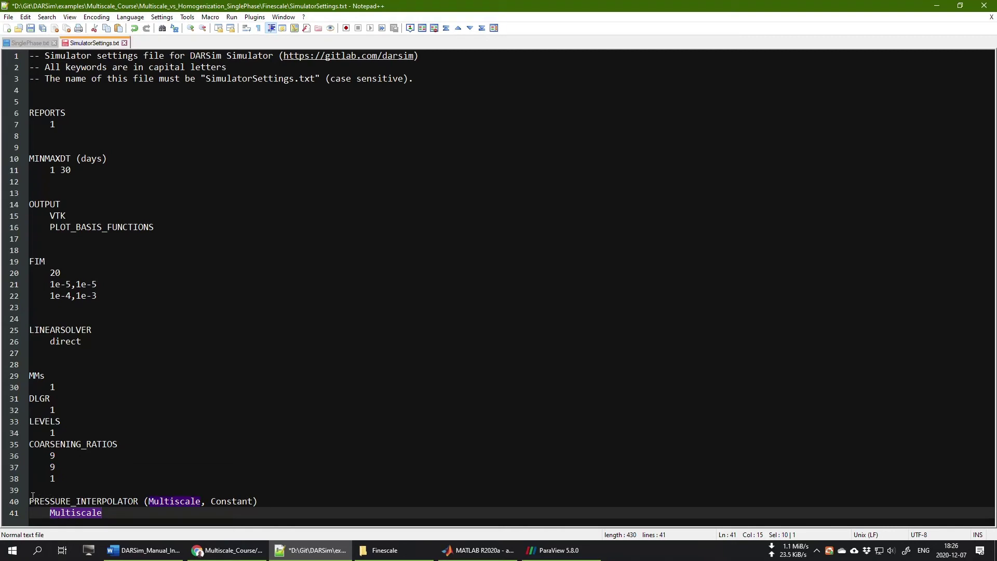
double_click(225, 502)
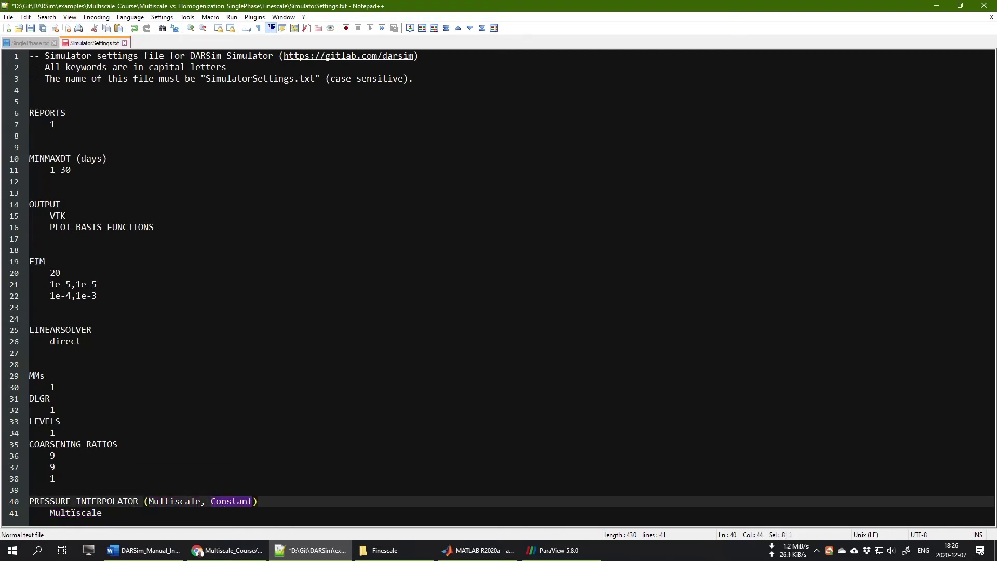
click(113, 513)
key(BackSpace)
key(BackSpace)
key(BackSpace)
key(BackSpace)
key(BackSpace)
key(BackSpace)
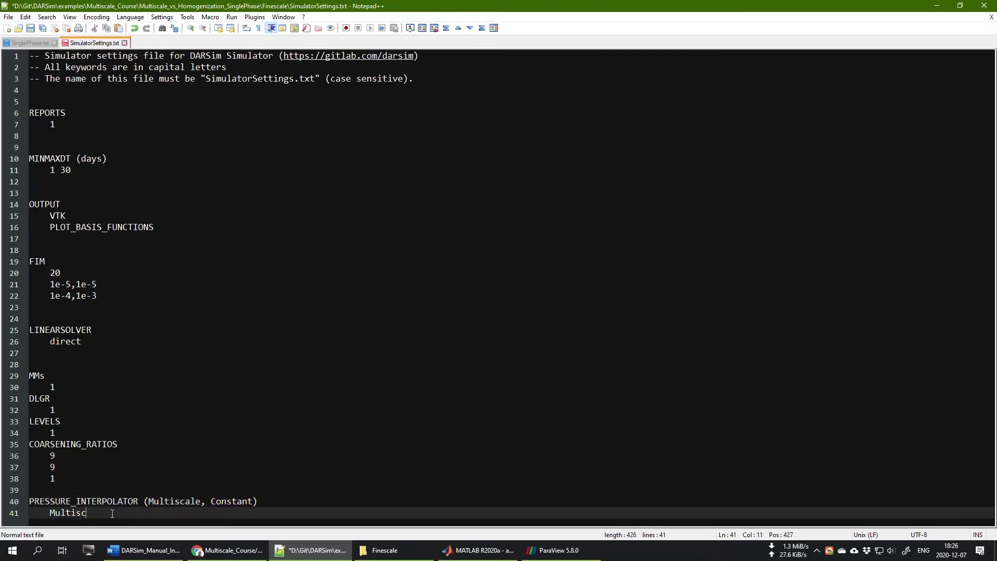
key(BackSpace)
key(BackSpace)
key(BackSpace)
key(BackSpace)
text(C)
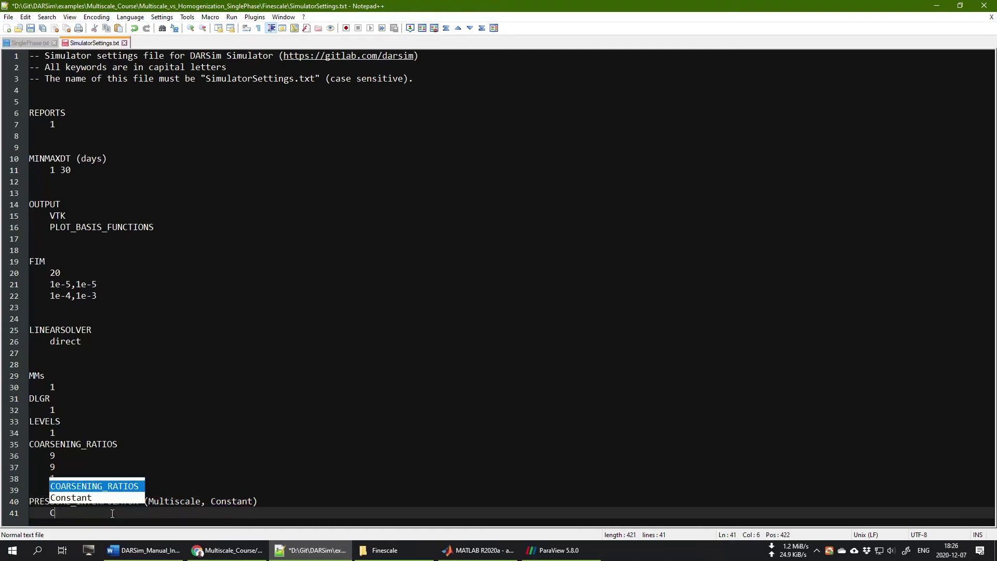
text(onstant)
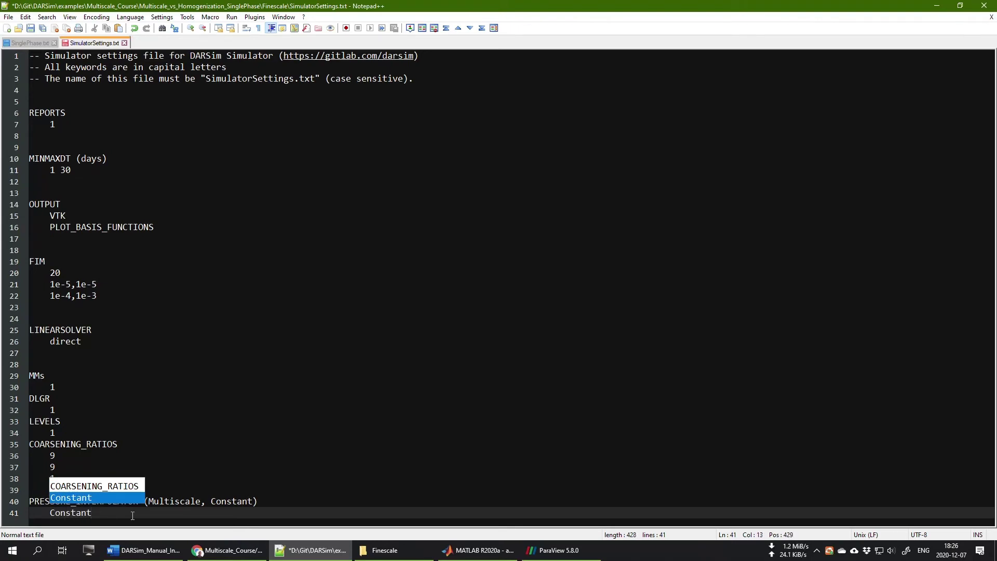
click(136, 516)
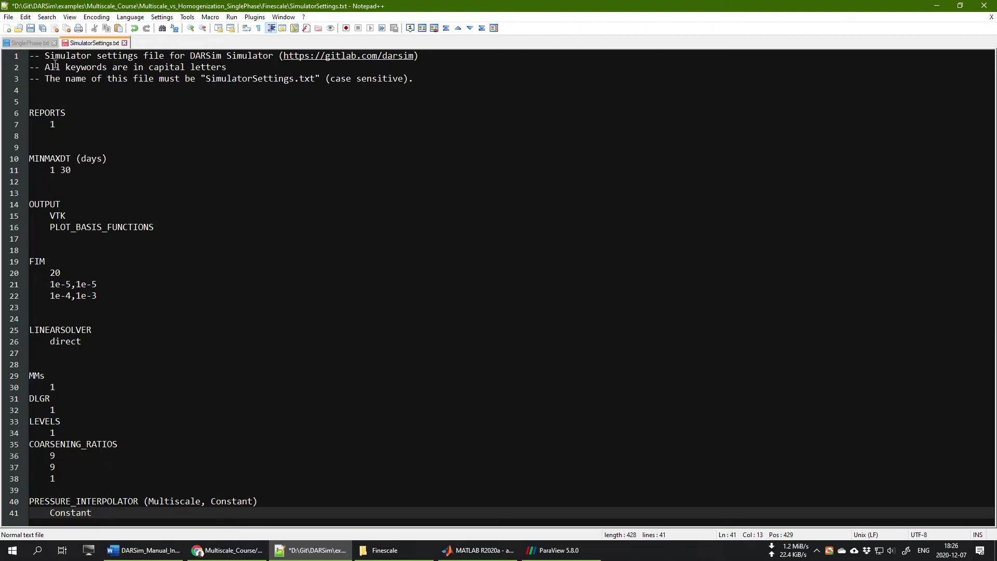
click(31, 29)
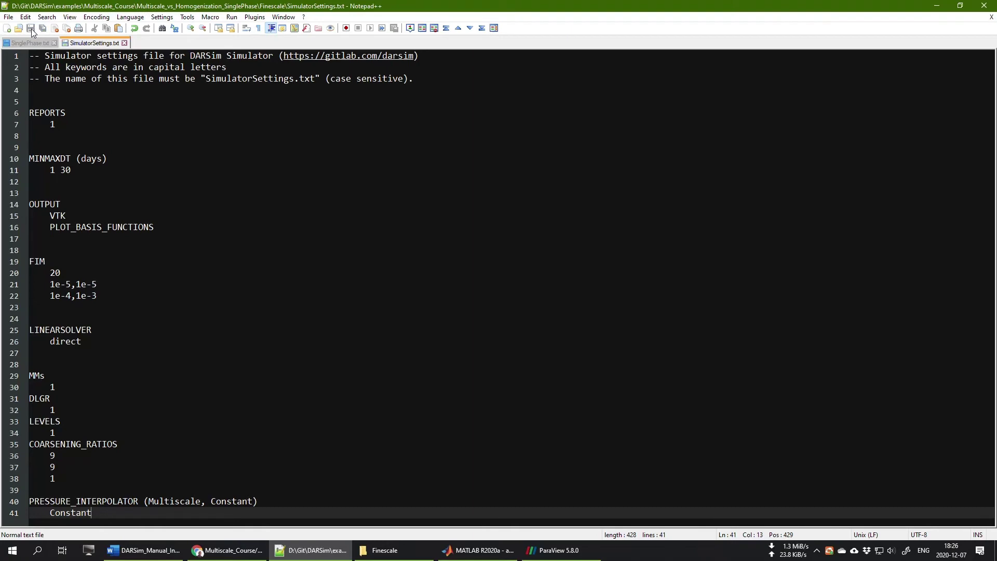
Switch to MATLAB, rerun the previous DARSimResSim command on the Finescale case with SinglePhase.txt, and review the run log
click(477, 550)
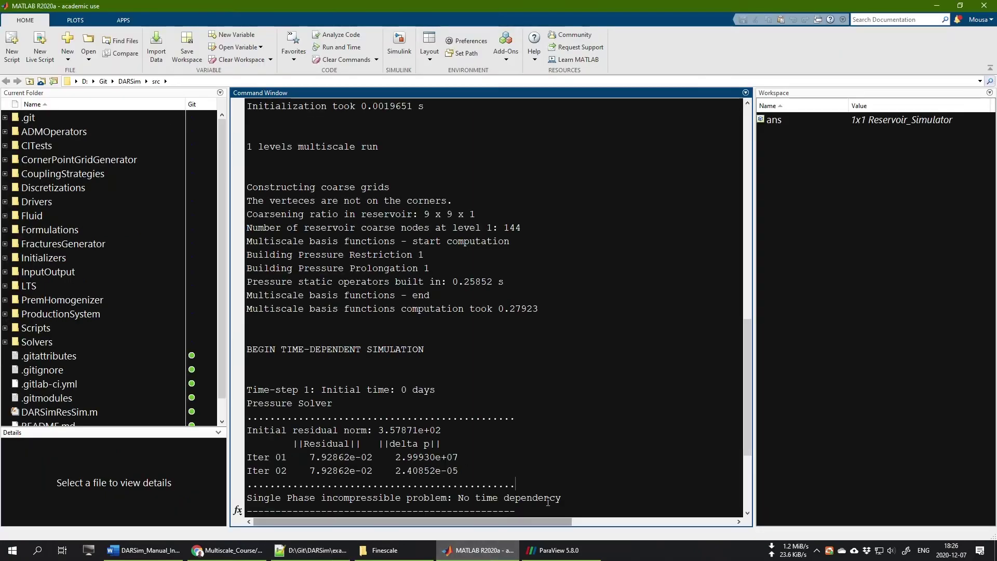
text(D)
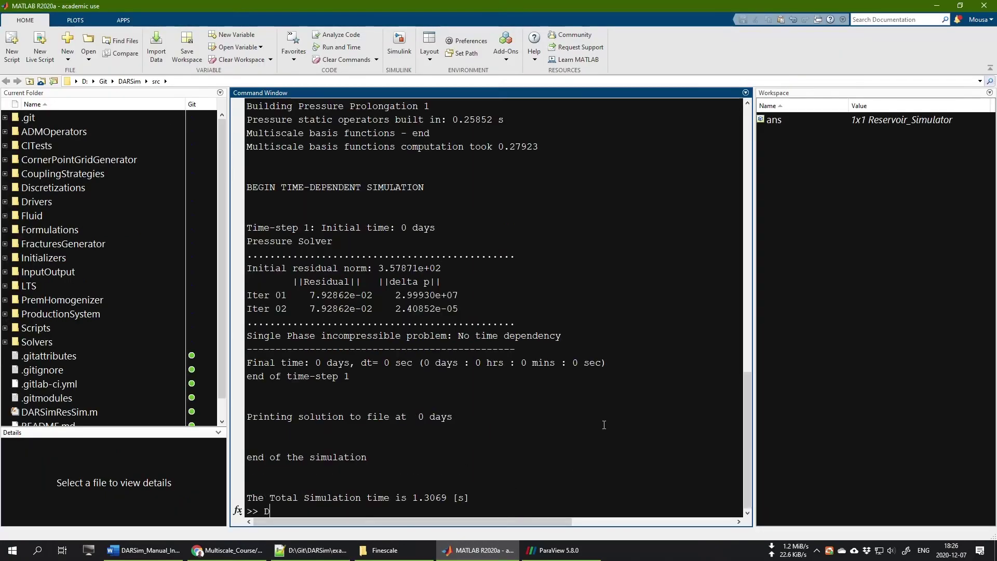
text(AR)
key(Up)
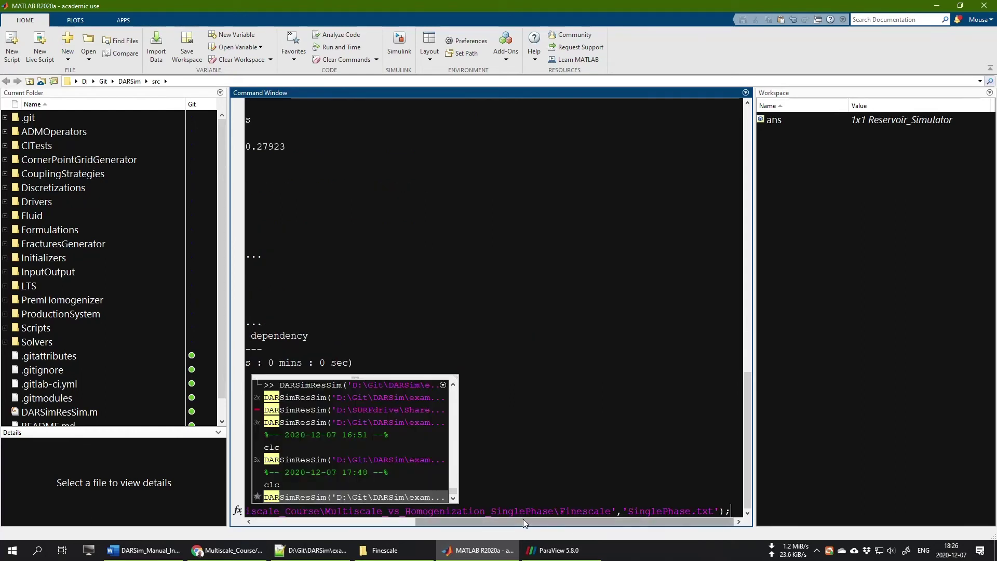
click(734, 510)
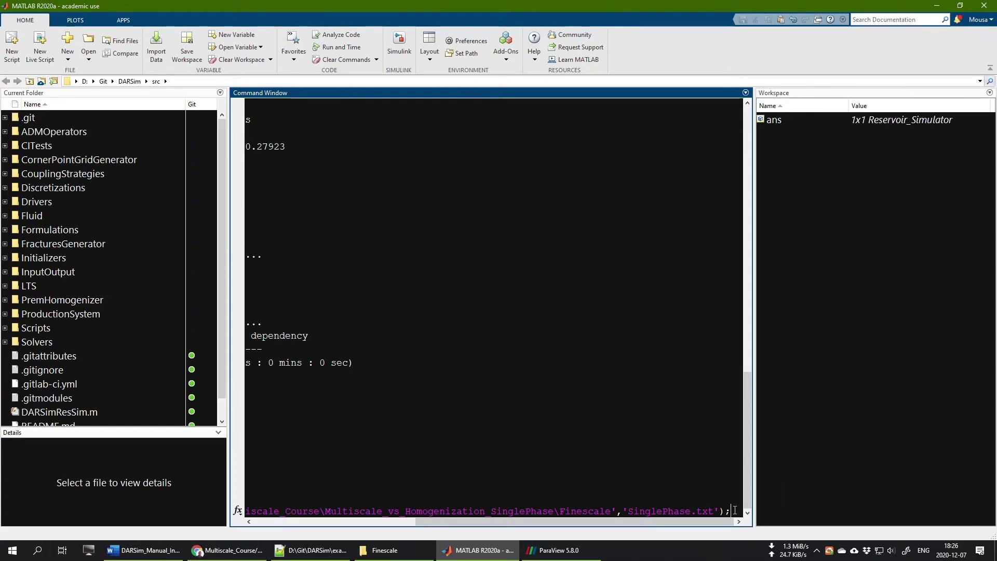
key(Return)
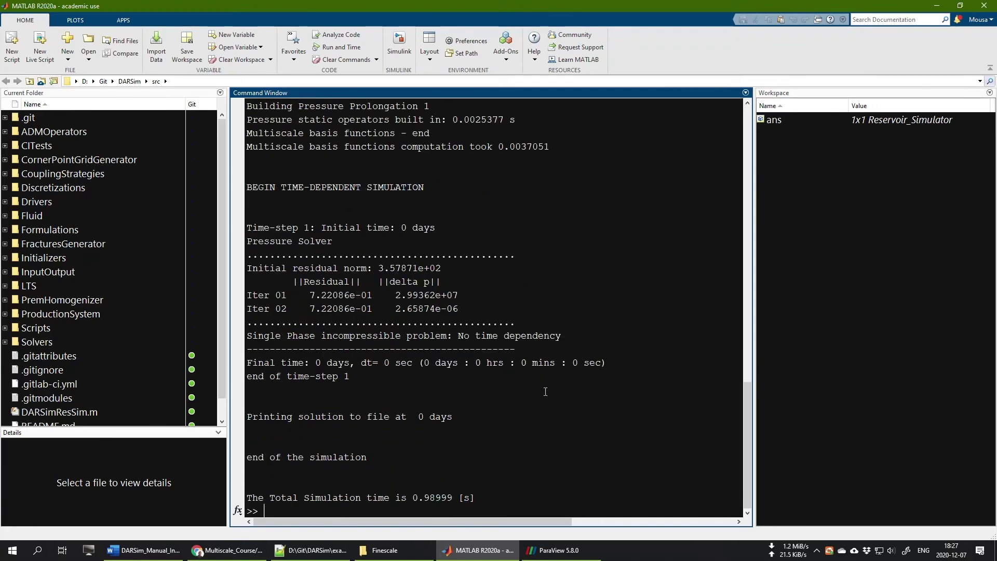
scroll(519, 364, up, 10)
scroll(520, 382, down, 4)
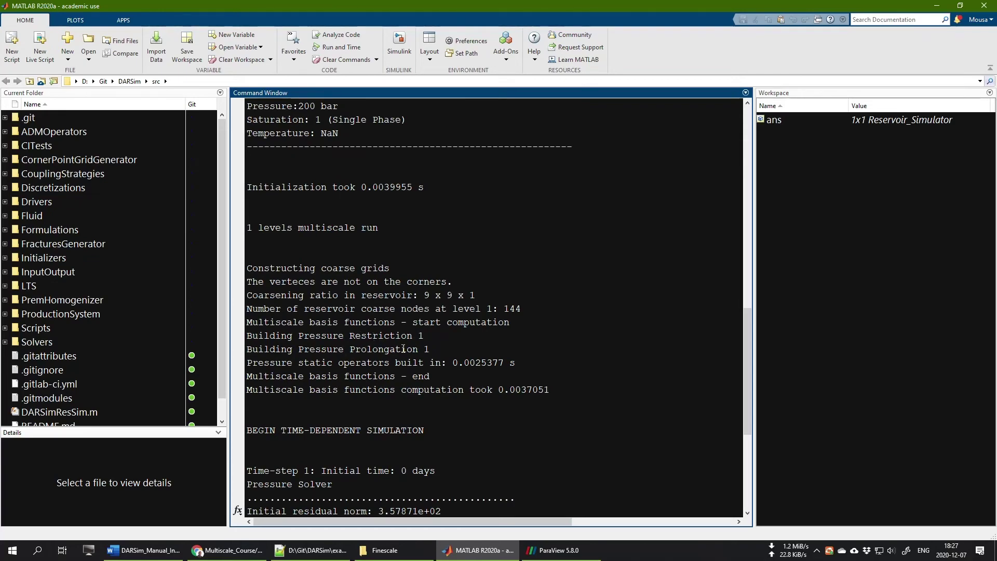
scroll(358, 328, down, 6)
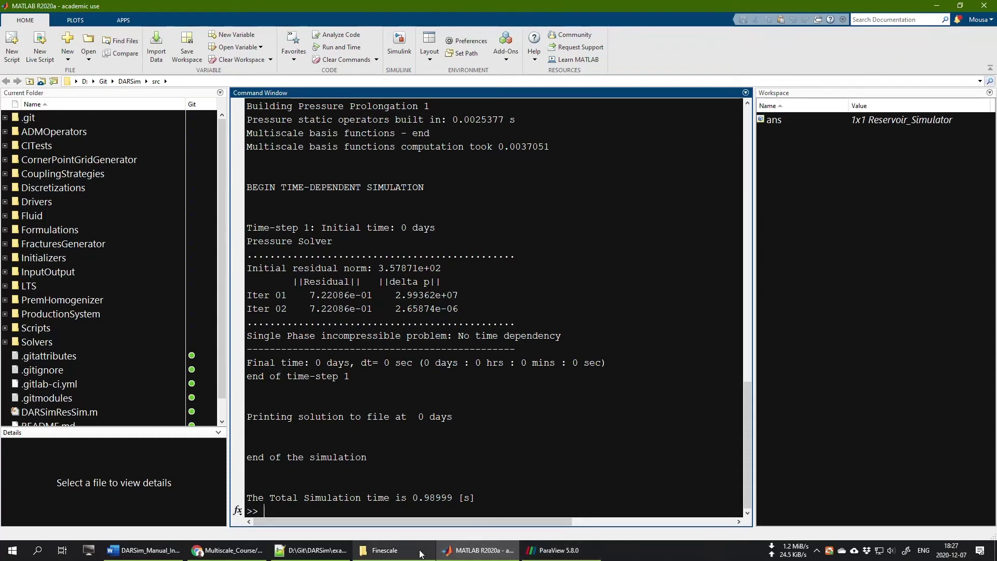
Switch to File Explorer and open the VTK folder inside the Finescale case's Output folder
click(387, 550)
double_click(376, 216)
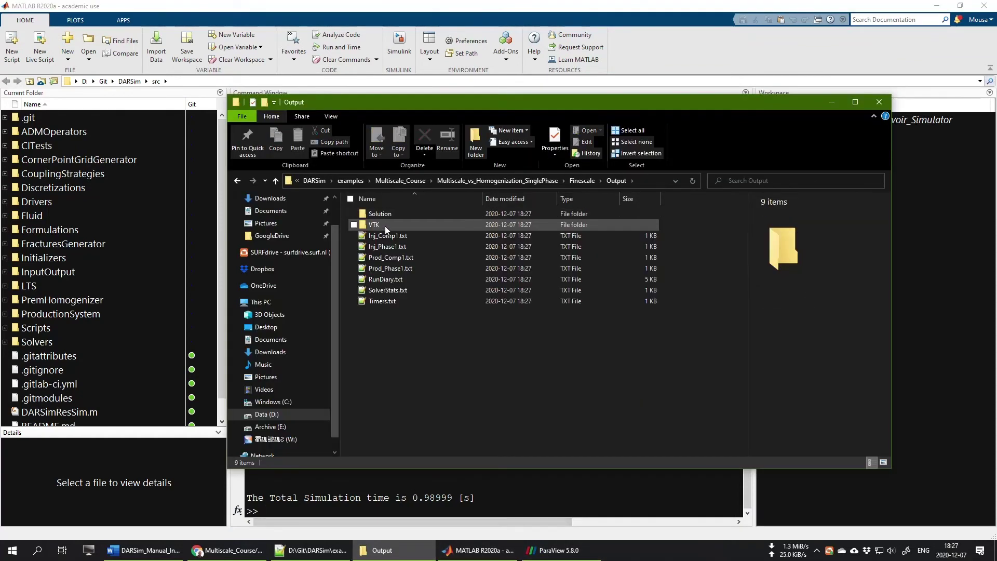
double_click(385, 226)
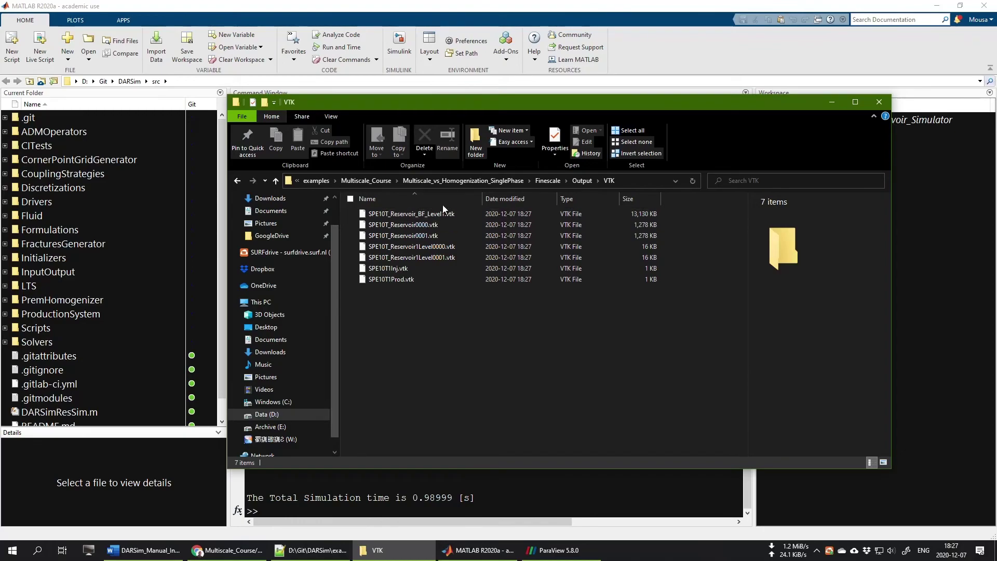
Switch to ParaView and delete SPE10T_Reservoir000*, SPE10T_Reservoir1Level000* and SPE10T_Reservoir_BF_Level1.vtk from the pipeline
click(563, 550)
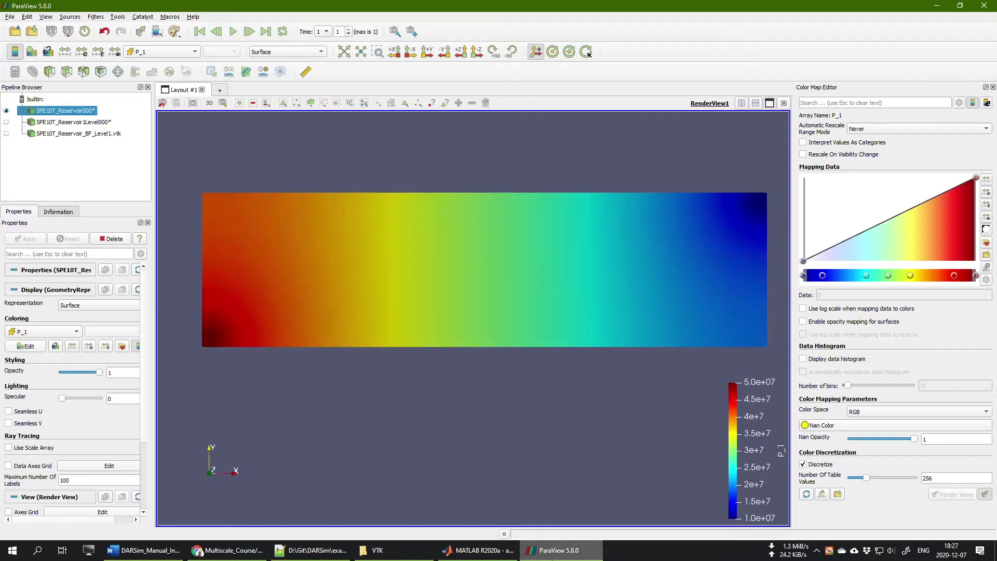
click(61, 110)
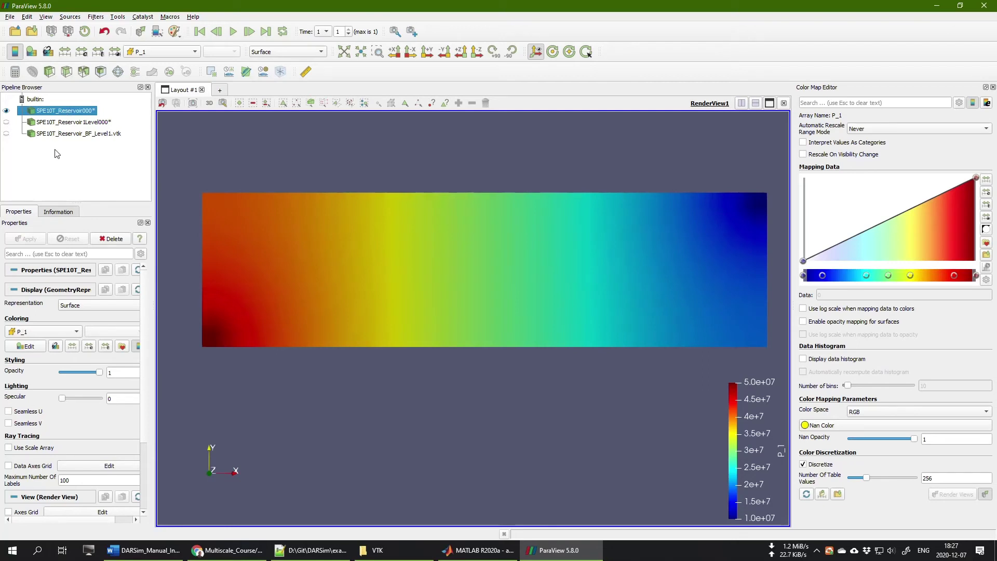
right_click(67, 110)
click(88, 222)
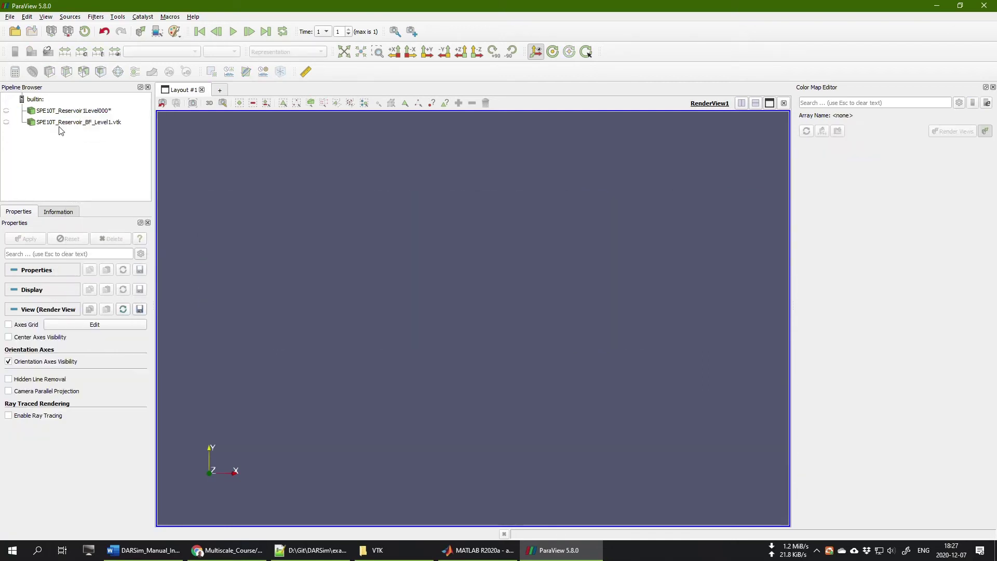
right_click(65, 110)
click(55, 126)
click(55, 123)
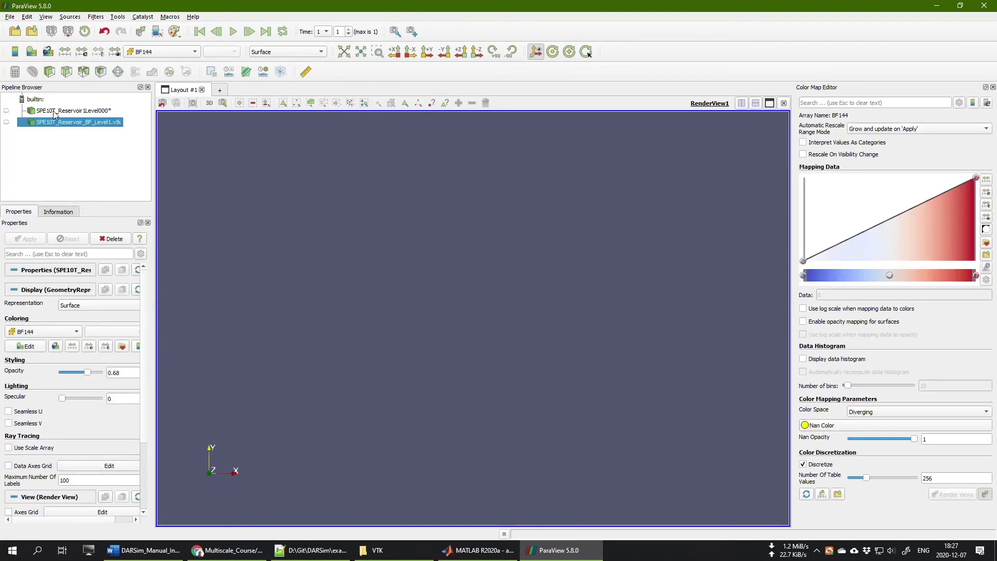
click(57, 111)
ctrl+click(55, 123)
right_click(58, 111)
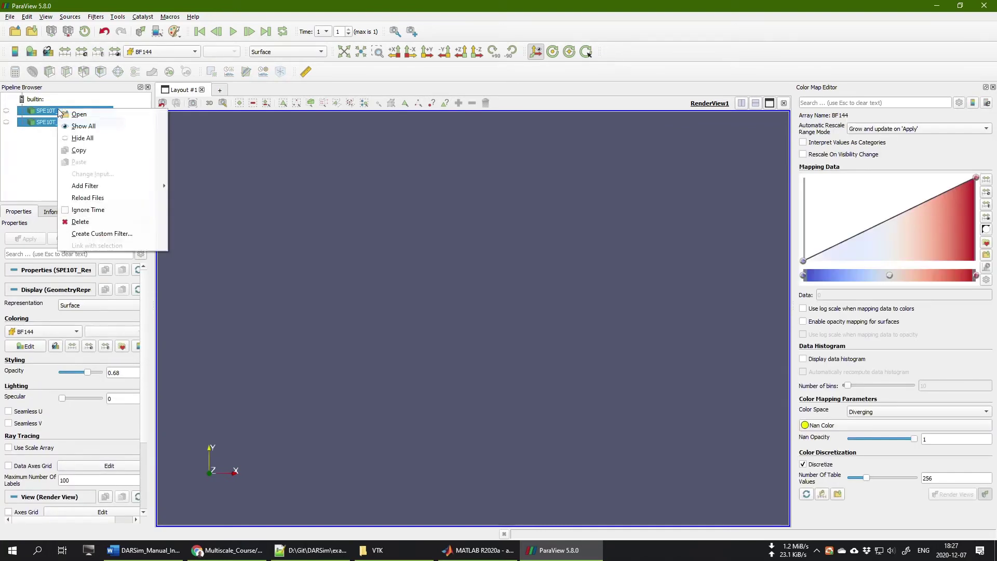
click(83, 223)
Load the SPE10T_Reservoir and SPE10T_Reservoir1Level groups together with SPE10T_Reservoir_BF_Level1.vtk from the Finescale VTK output
click(15, 32)
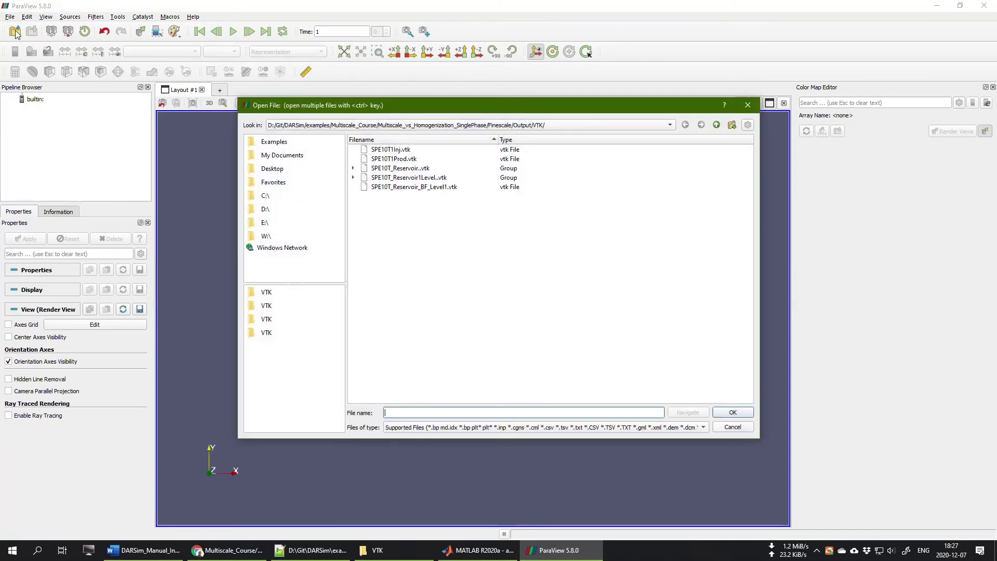
click(387, 169)
ctrl+click(396, 178)
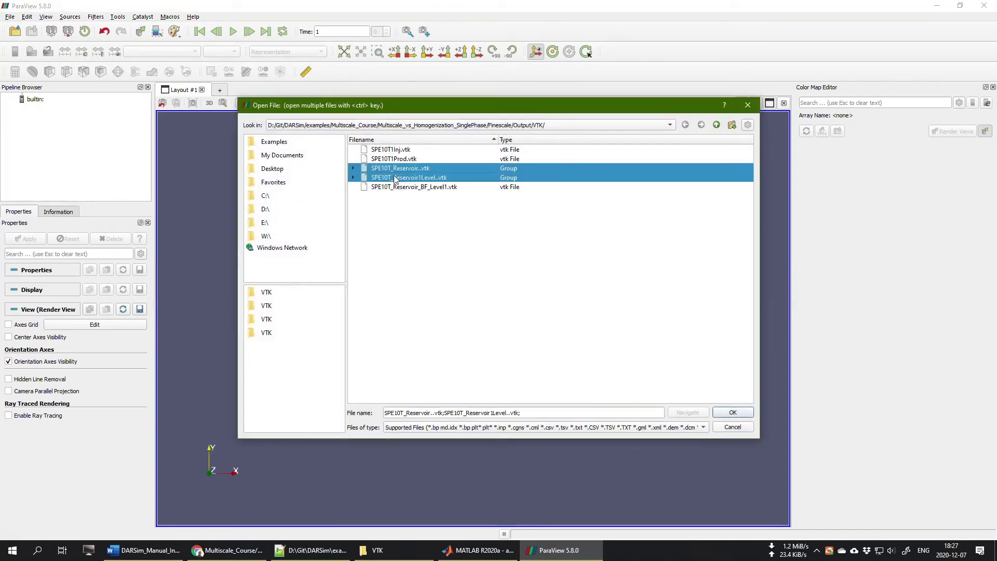
ctrl+click(396, 187)
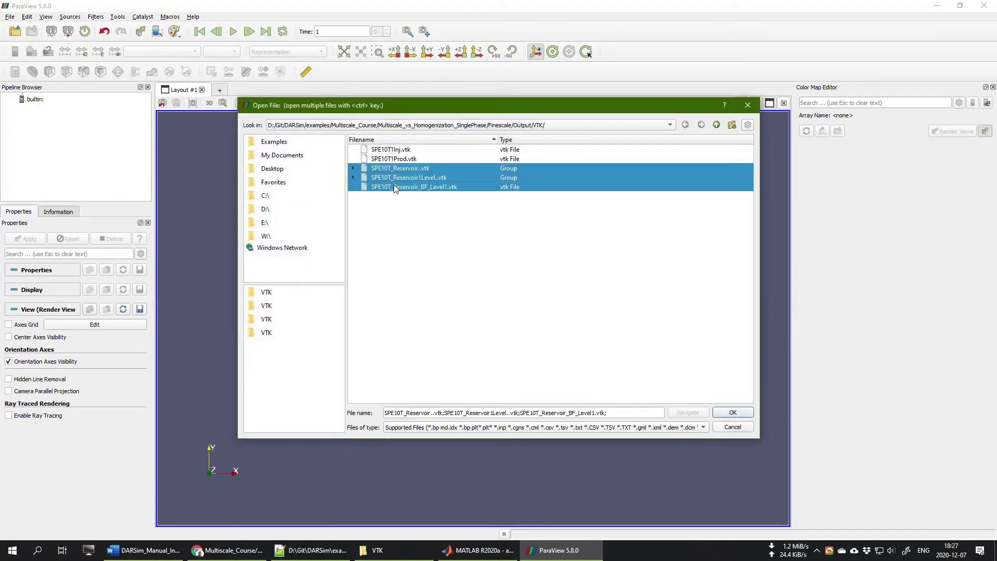
click(734, 413)
click(19, 242)
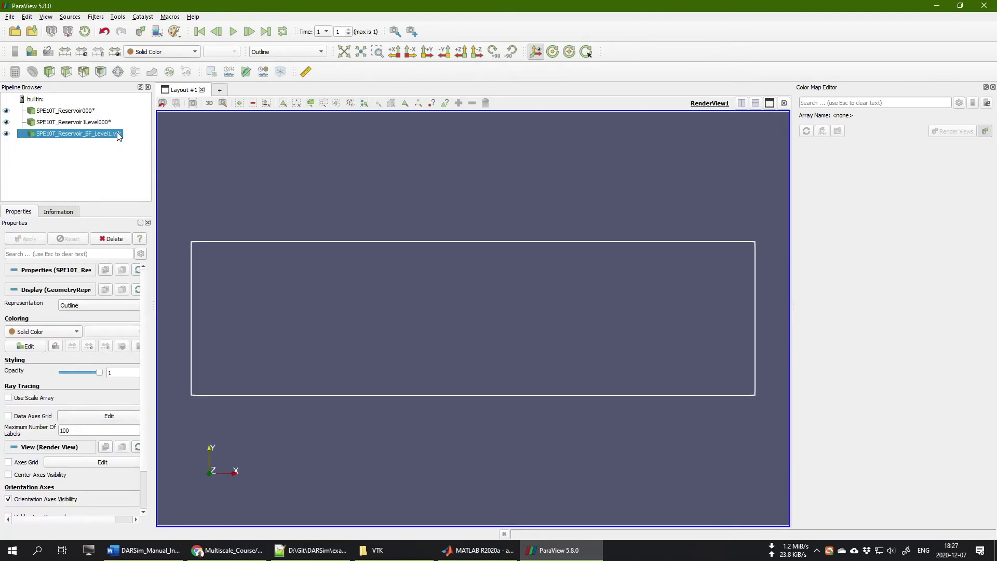
Hide the Level and BF datasets and show SPE10T_Reservoir000* as a Surface colored by P_1
click(6, 121)
click(6, 133)
click(51, 123)
click(49, 112)
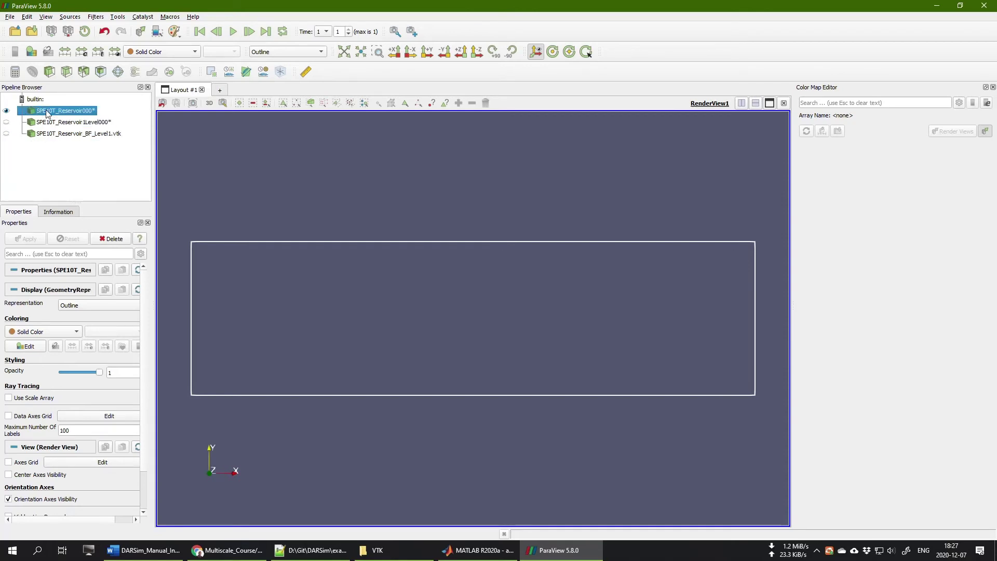
click(311, 49)
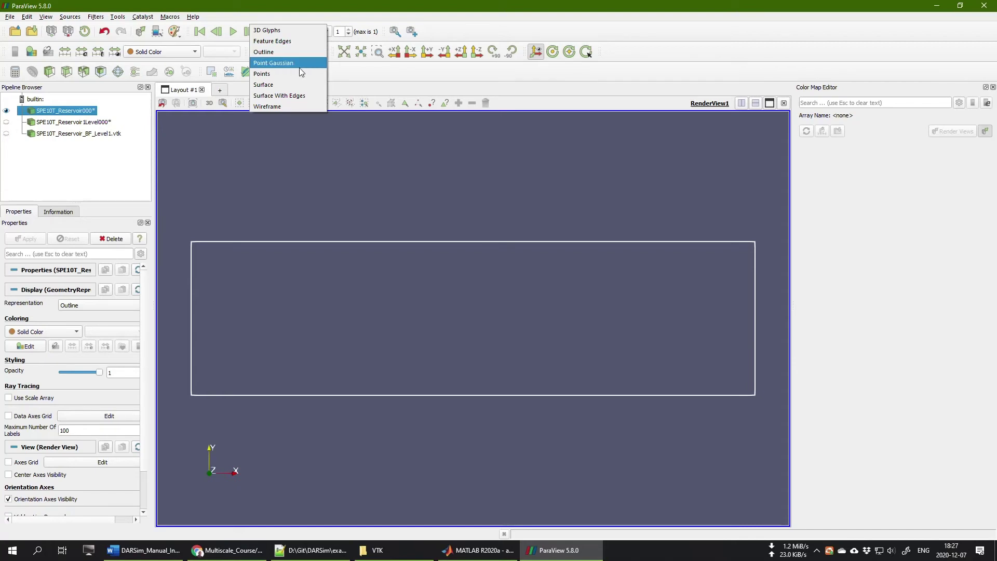
click(291, 84)
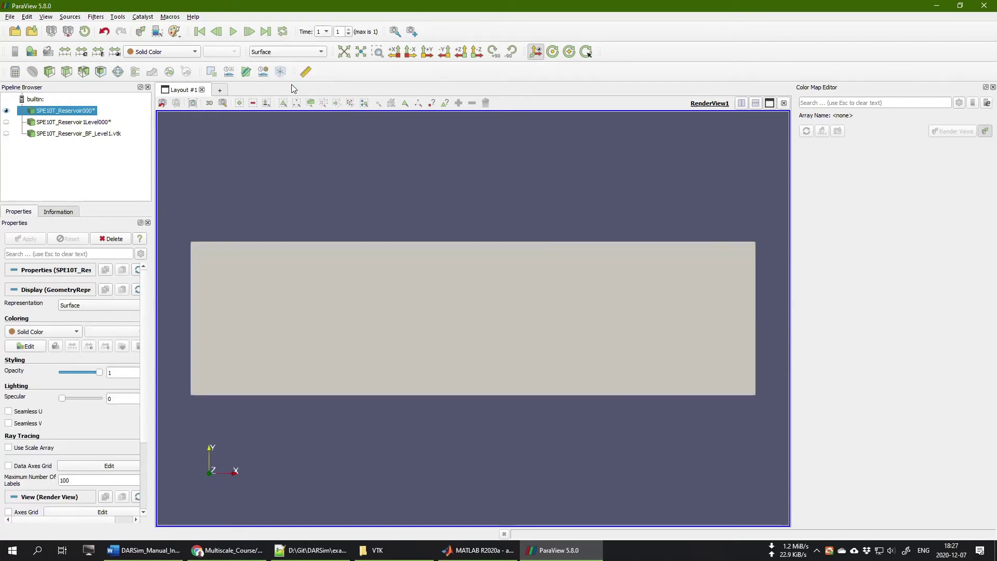
click(156, 54)
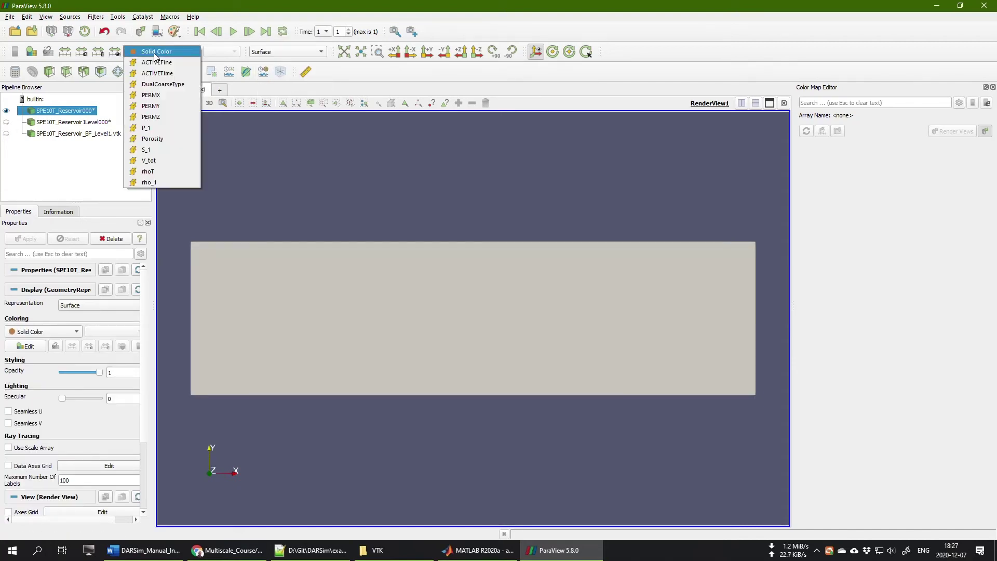
click(160, 129)
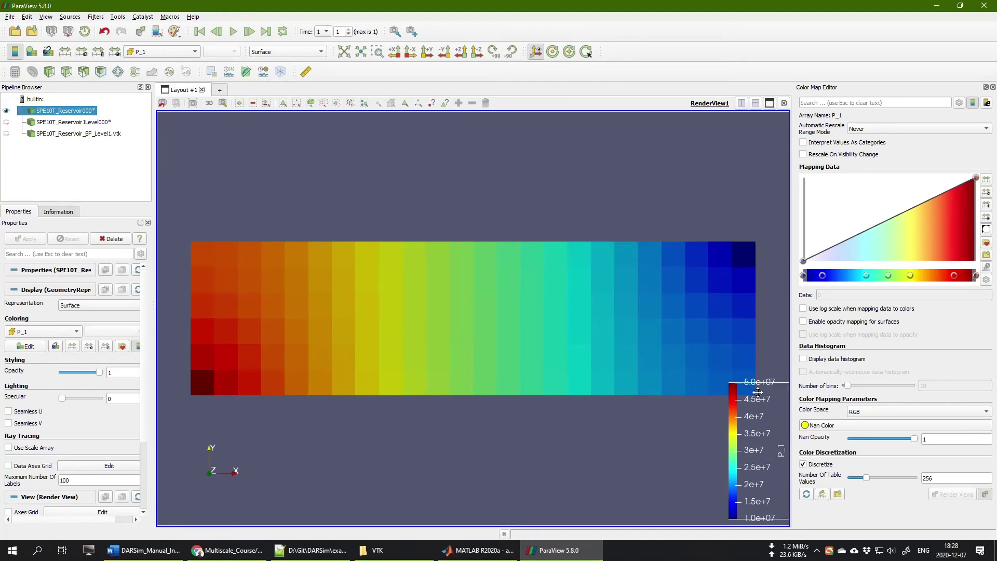
drag(425, 334, 425, 305)
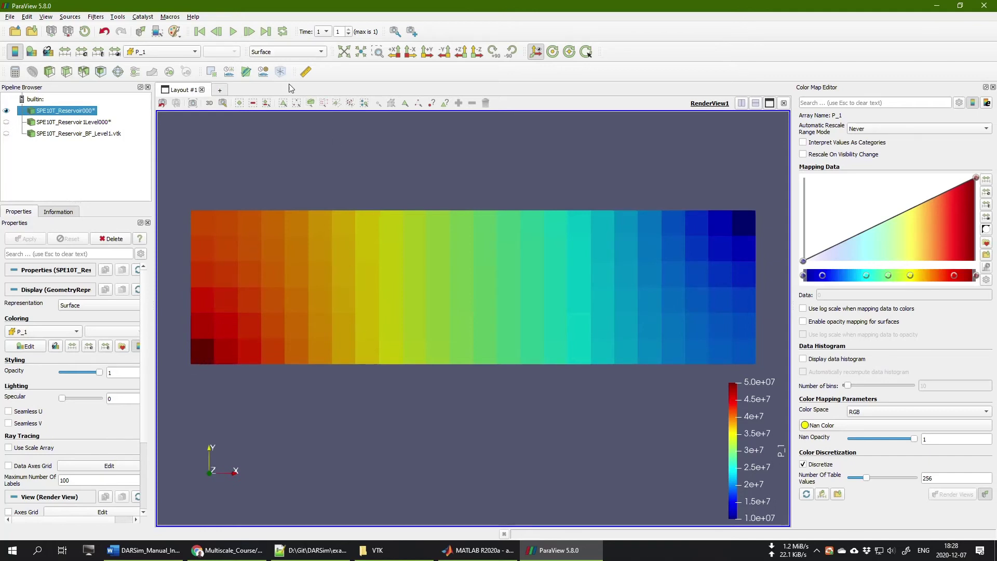
Show SPE10T_Reservoir000* as Surface With Edges to inspect its fine grid, and return it to Surface
click(291, 51)
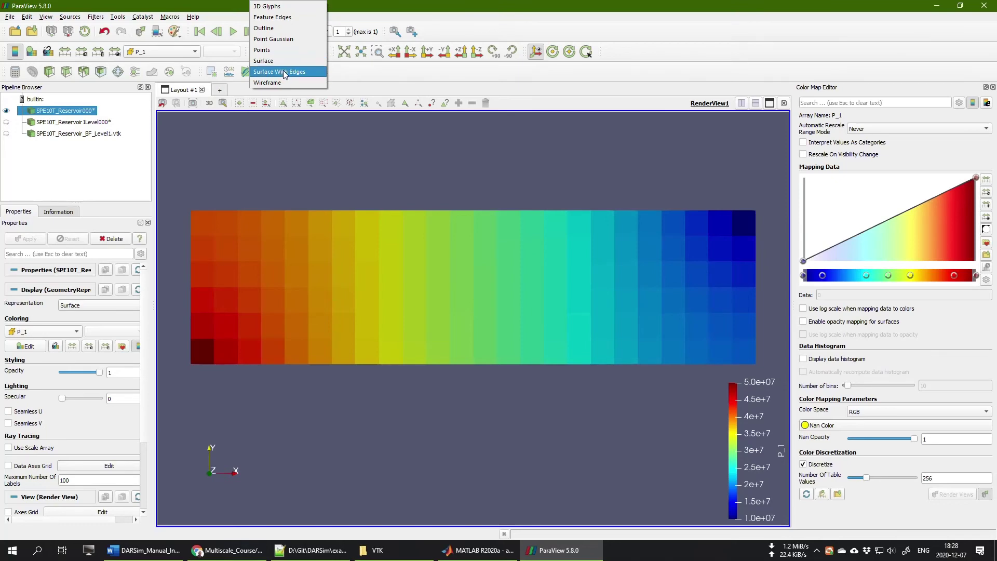
click(293, 71)
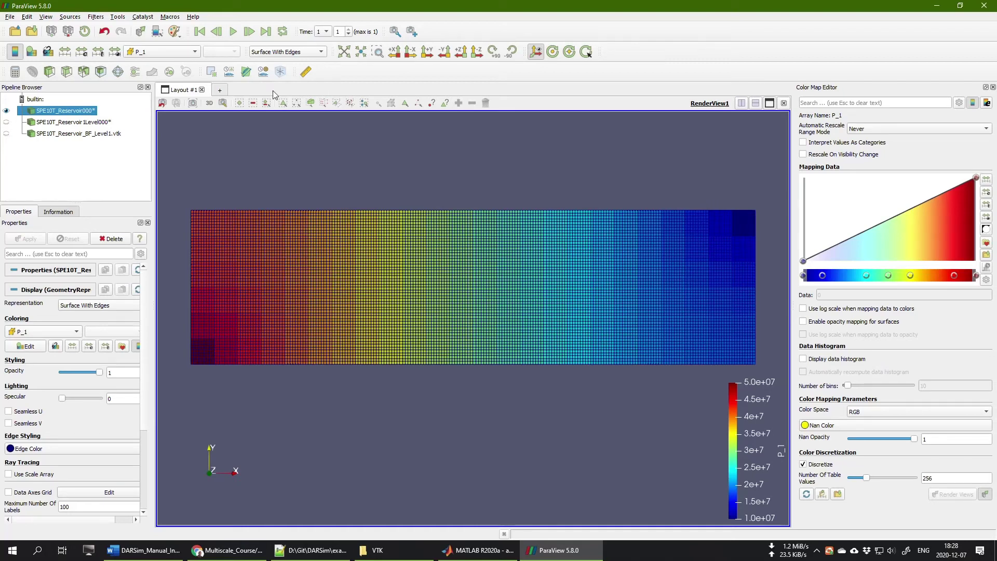
click(279, 51)
click(279, 49)
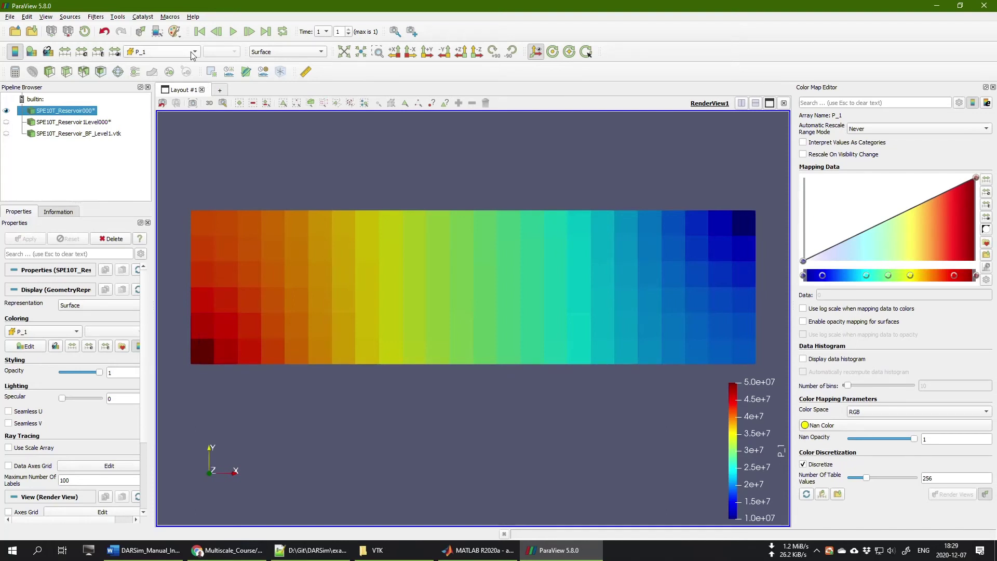
Hide SPE10T_Reservoir000* and show SPE10T_Reservoir_BF_Level1.vtk as a Surface colored by BF001
click(6, 110)
click(51, 135)
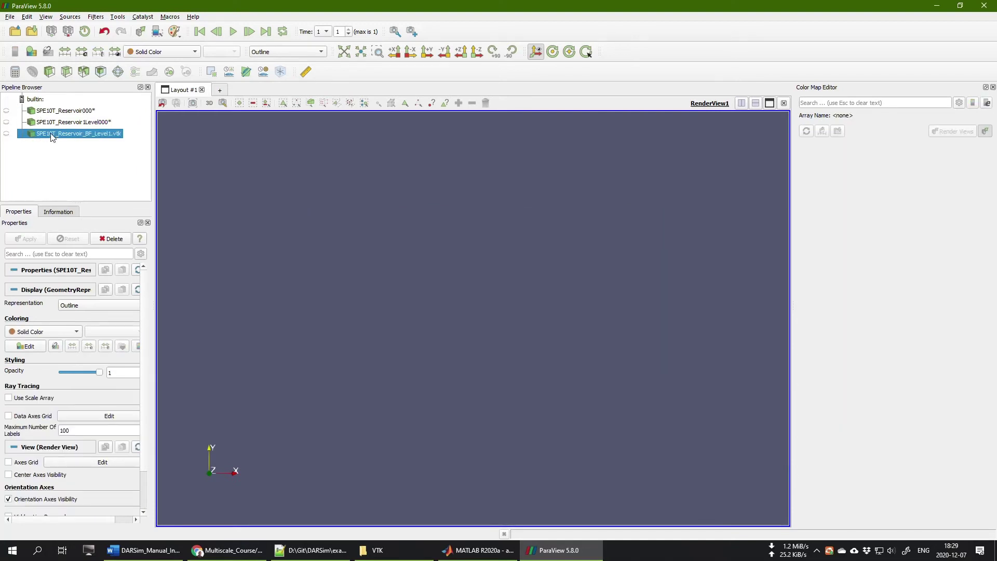
click(6, 134)
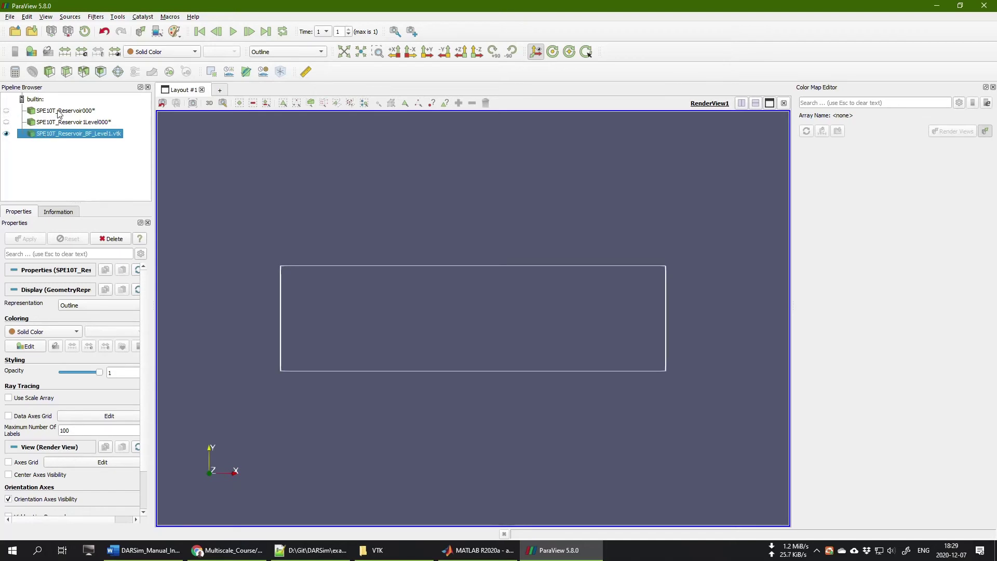
scroll(384, 289, up, 2)
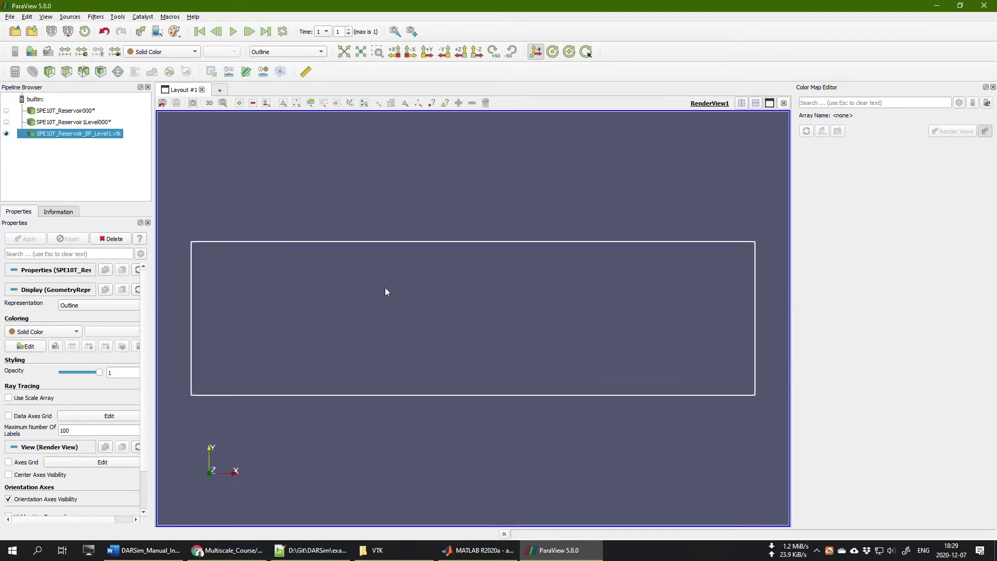
click(273, 52)
click(265, 85)
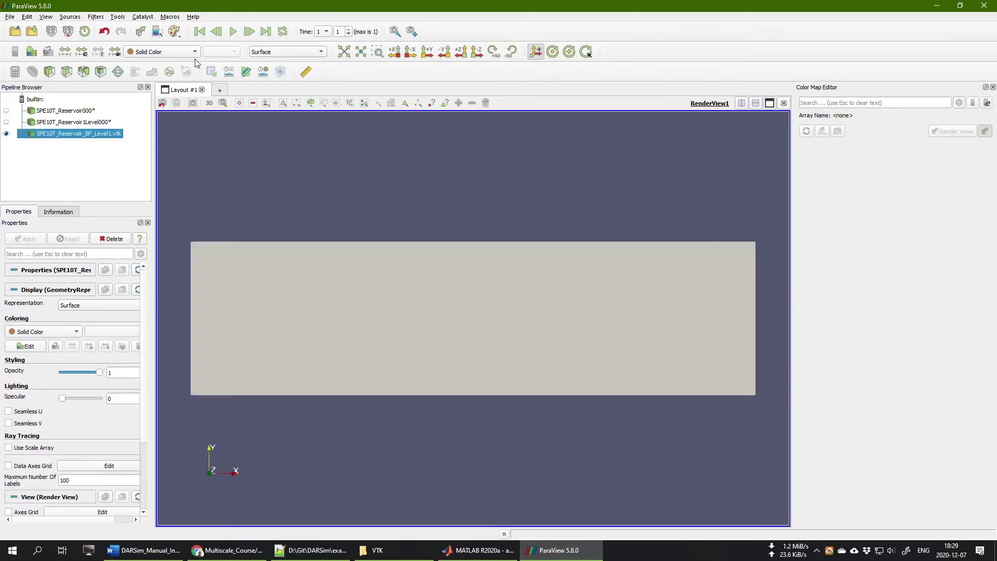
click(182, 55)
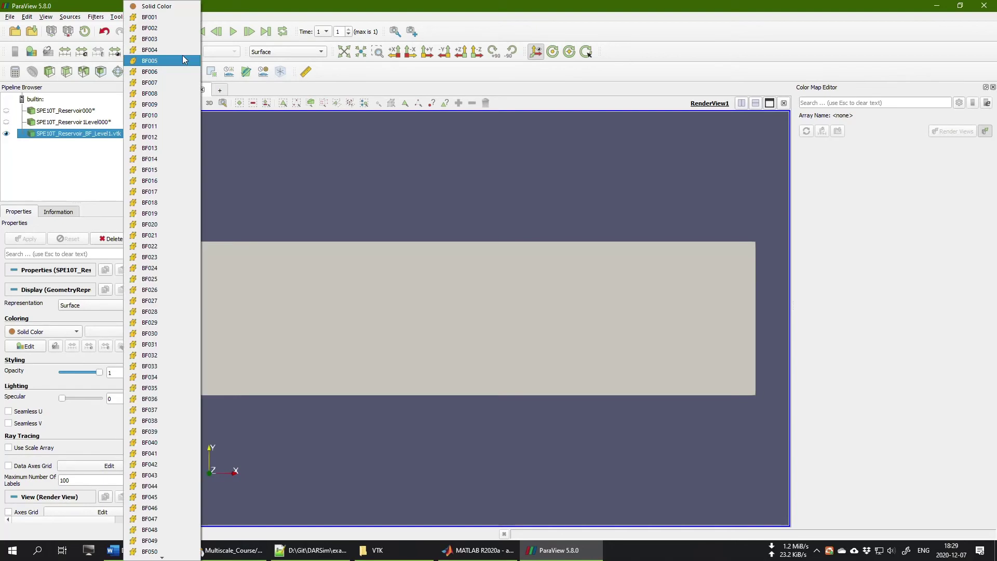
click(150, 19)
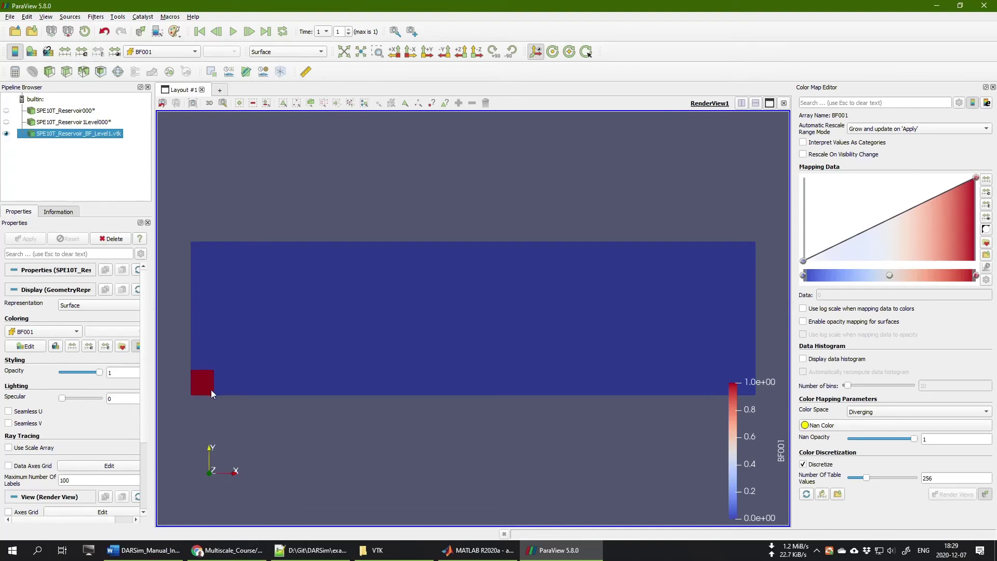
Examine the BF001 basis function up close in the reservoir's lower-left coarse cell
scroll(210, 390, up, 2)
drag(206, 394, 363, 351)
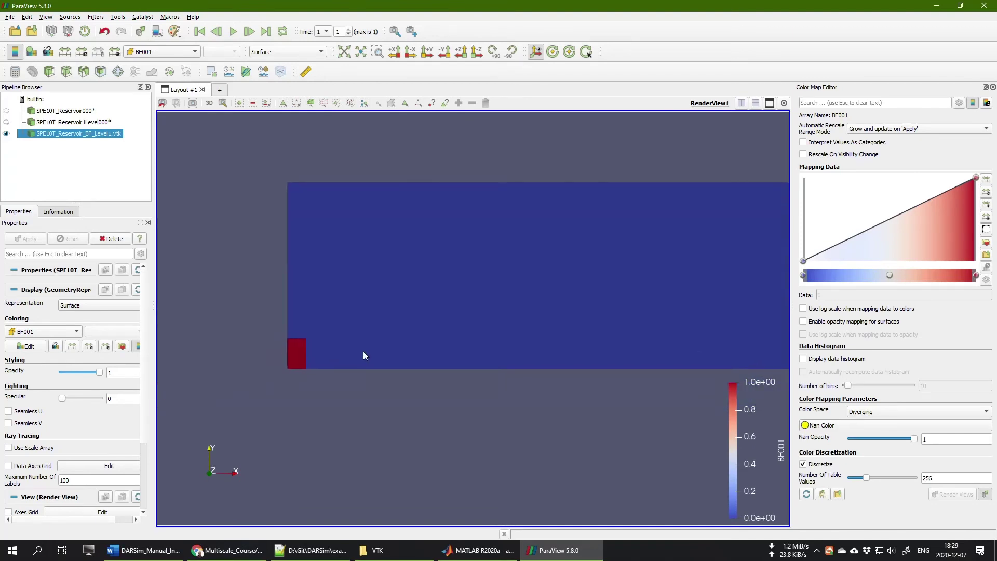
scroll(310, 351, up, 5)
scroll(257, 376, down, 1)
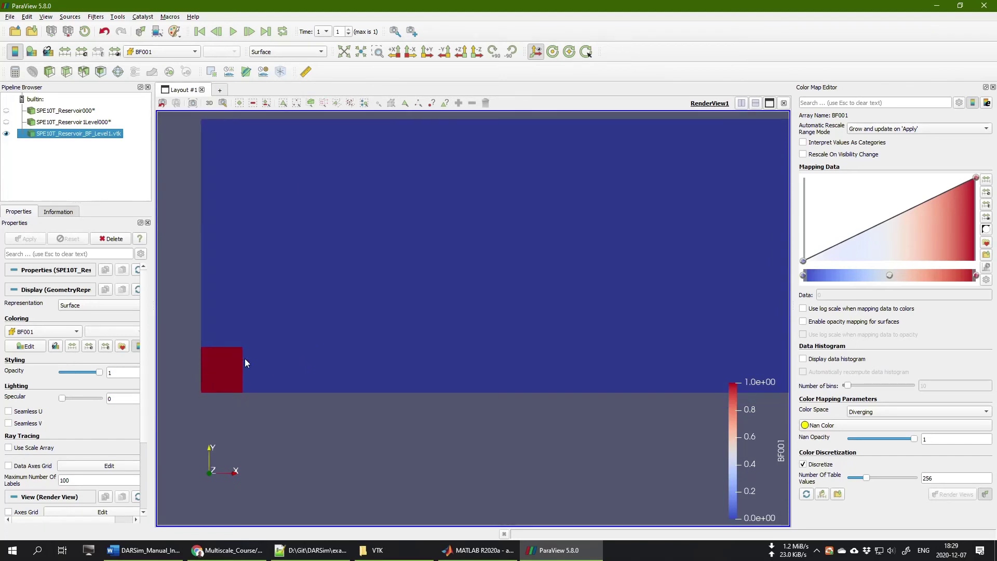
scroll(420, 290, down, 4)
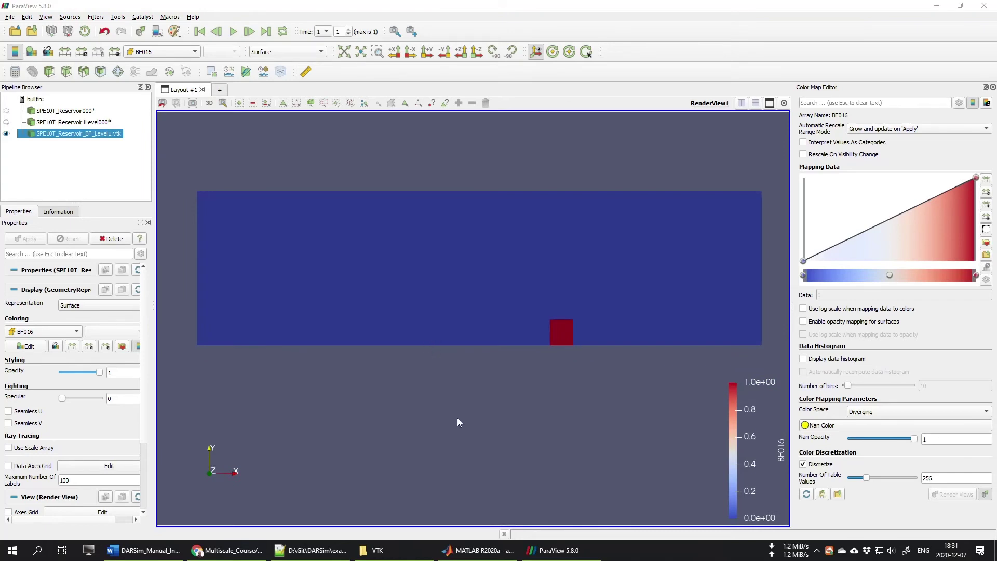
Go up to the Finescale folder in File Explorer and bring up the permeability settings of SinglePhase.txt in Notepad++
click(391, 548)
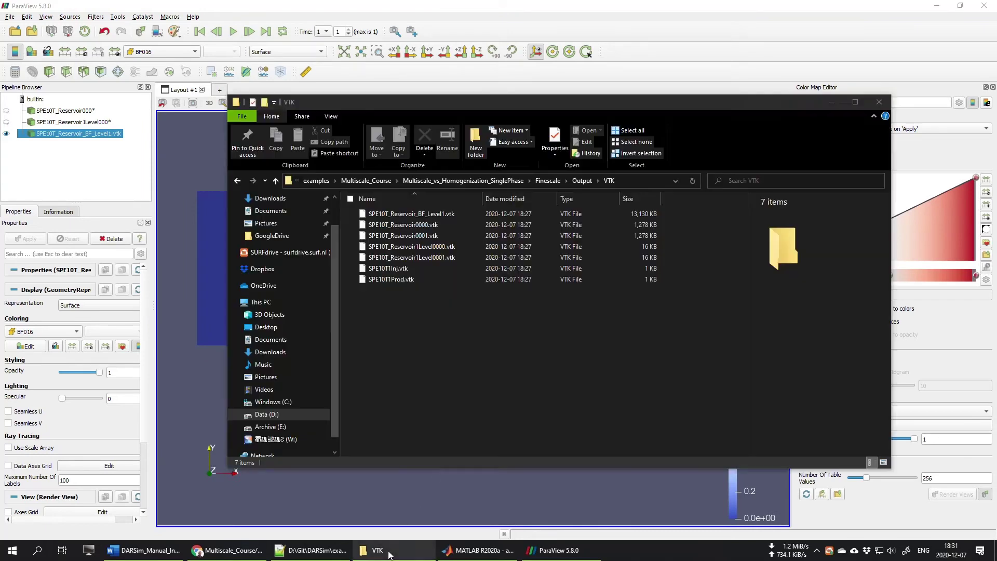
click(571, 180)
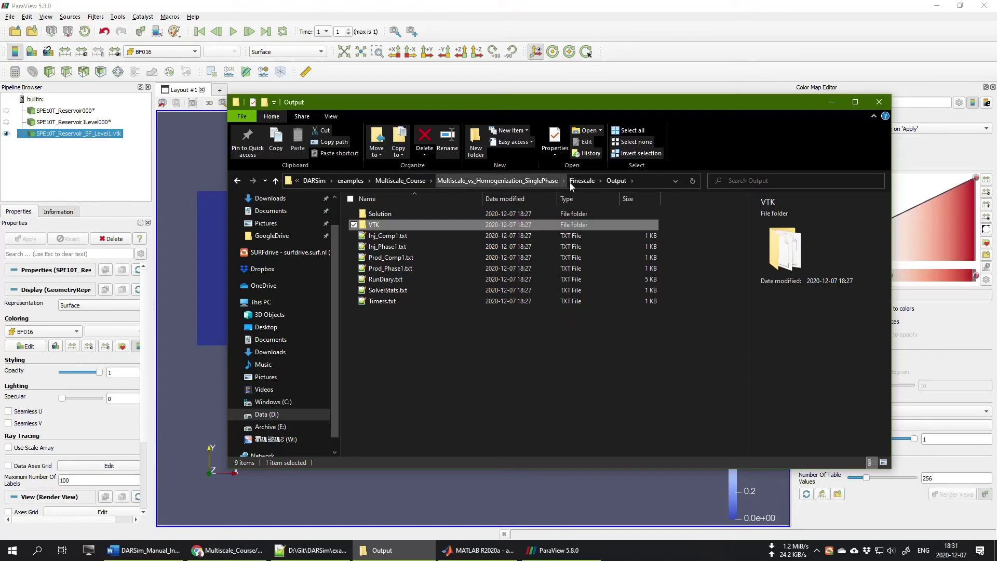
click(569, 181)
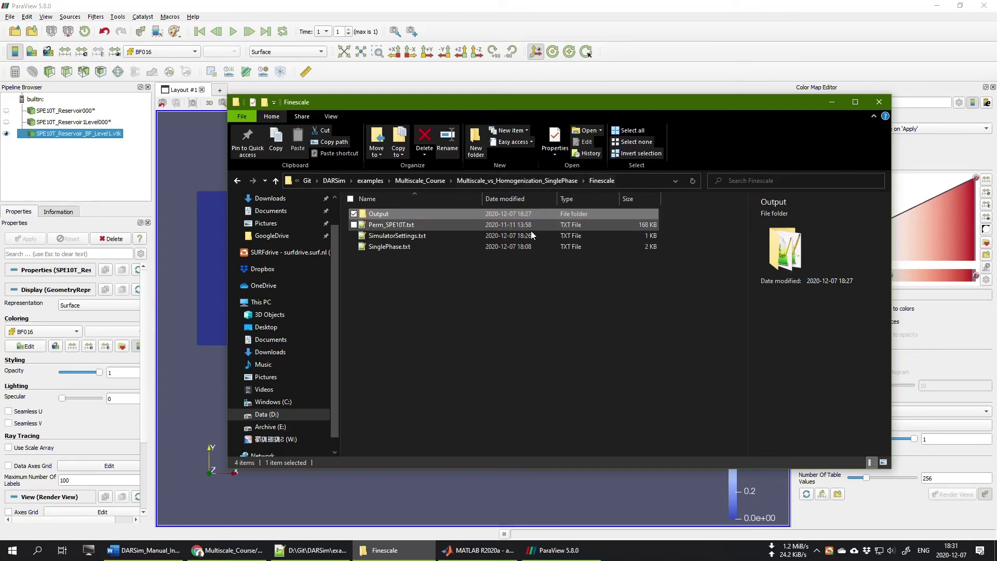
double_click(389, 246)
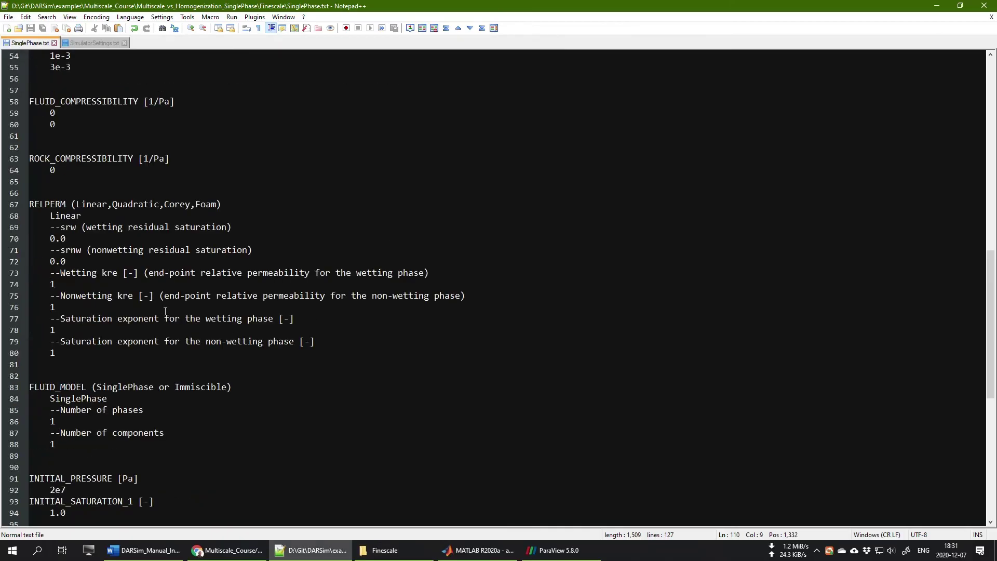
scroll(165, 310, up, 13)
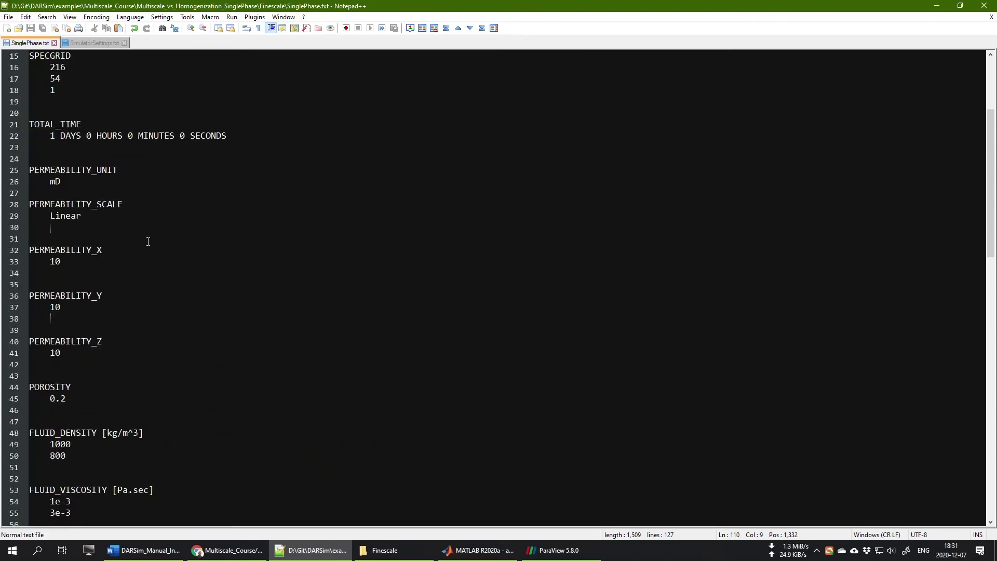
scroll(147, 240, up, 4)
scroll(79, 326, down, 2)
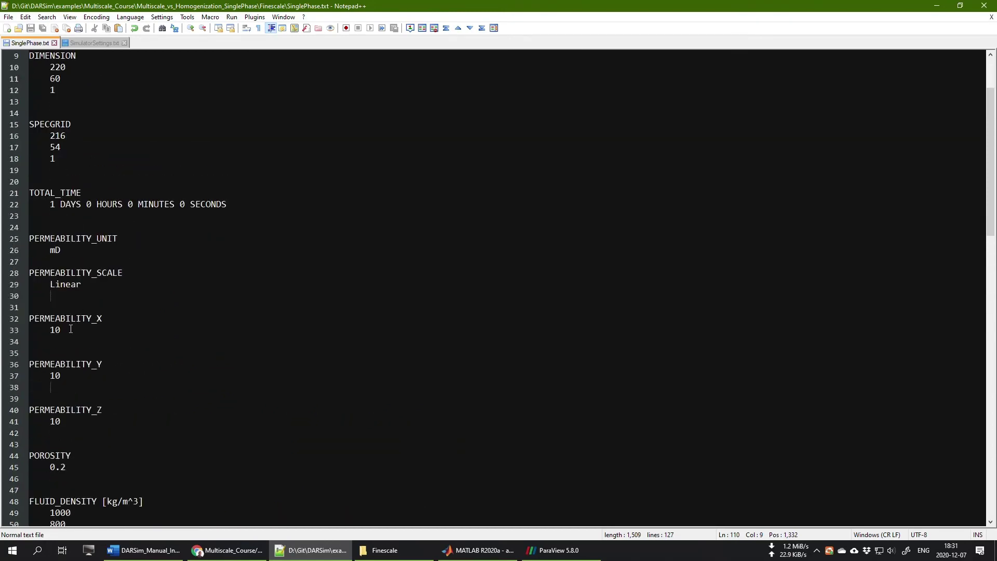
Insert the keyword INCLUDE on the empty line directly above PERMEABILITY_X in SinglePhase.txt
click(56, 310)
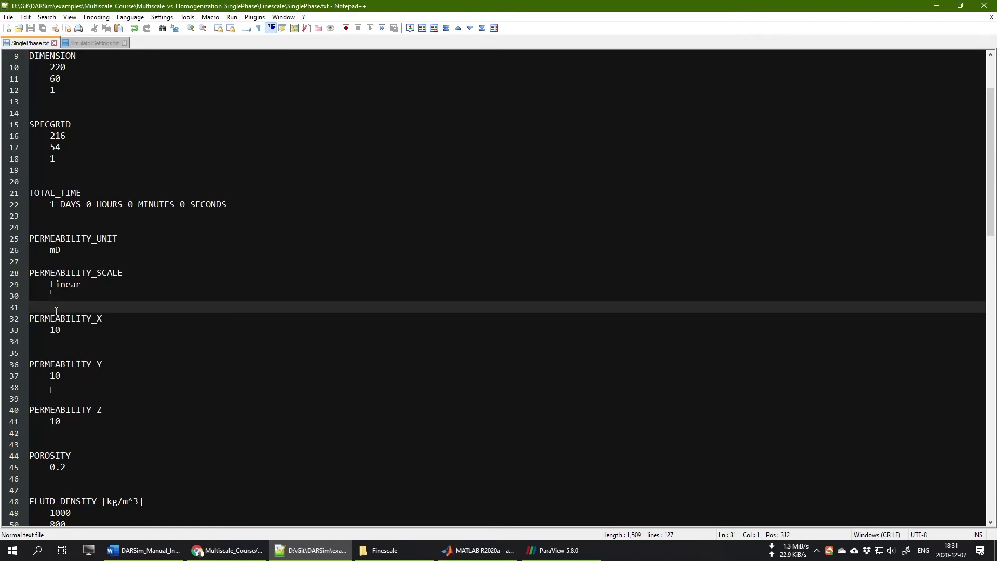
text(INCL)
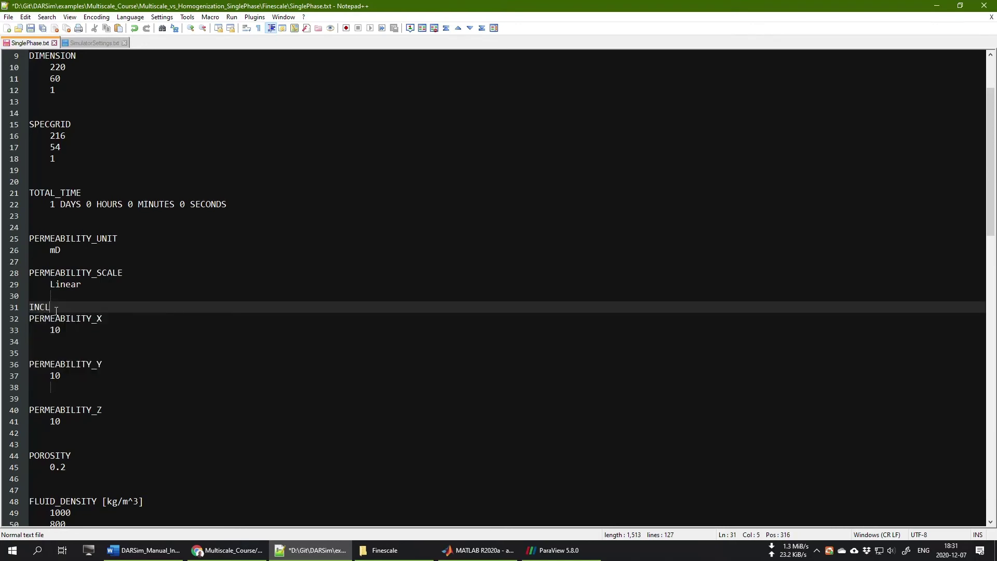
text(UDE)
click(42, 317)
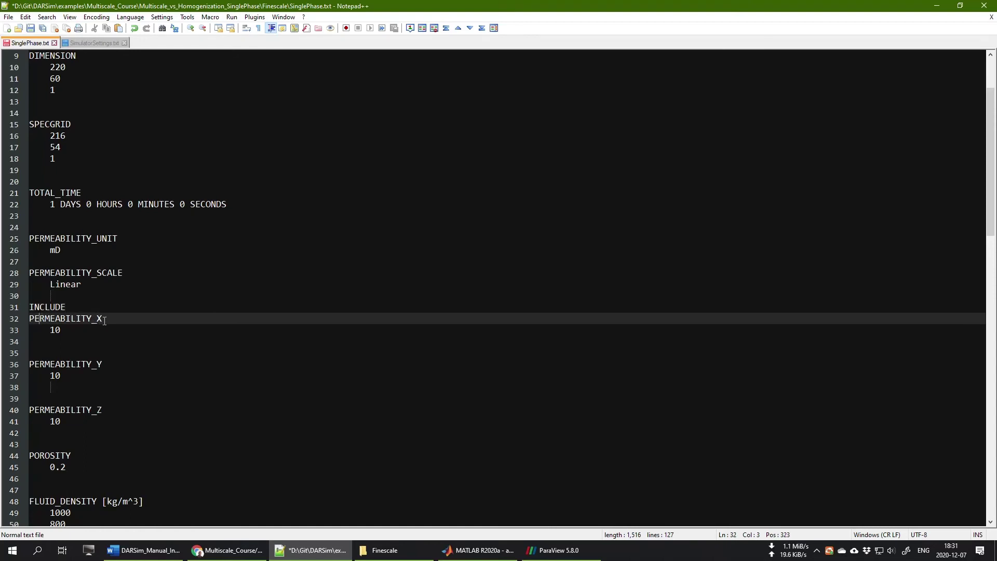
Switch to File Explorer and copy the full file name Perm_SPE10T.txt from the Finescale folder
double_click(62, 329)
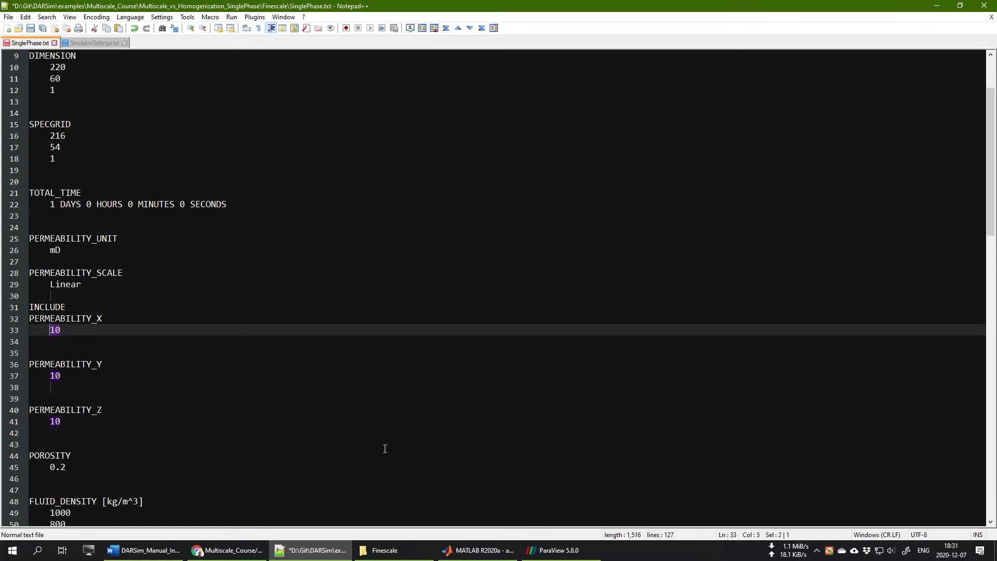
click(385, 550)
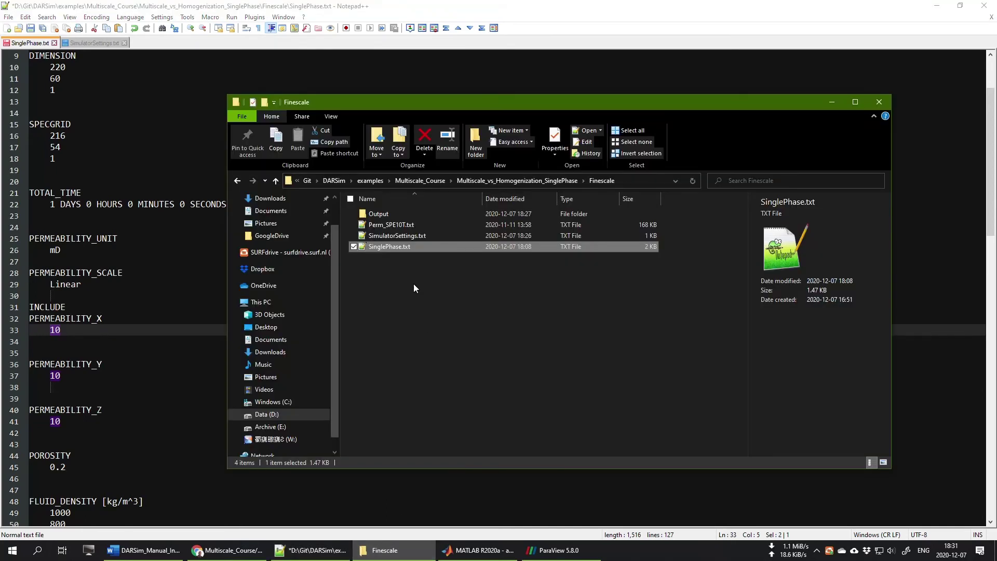
click(400, 263)
click(378, 226)
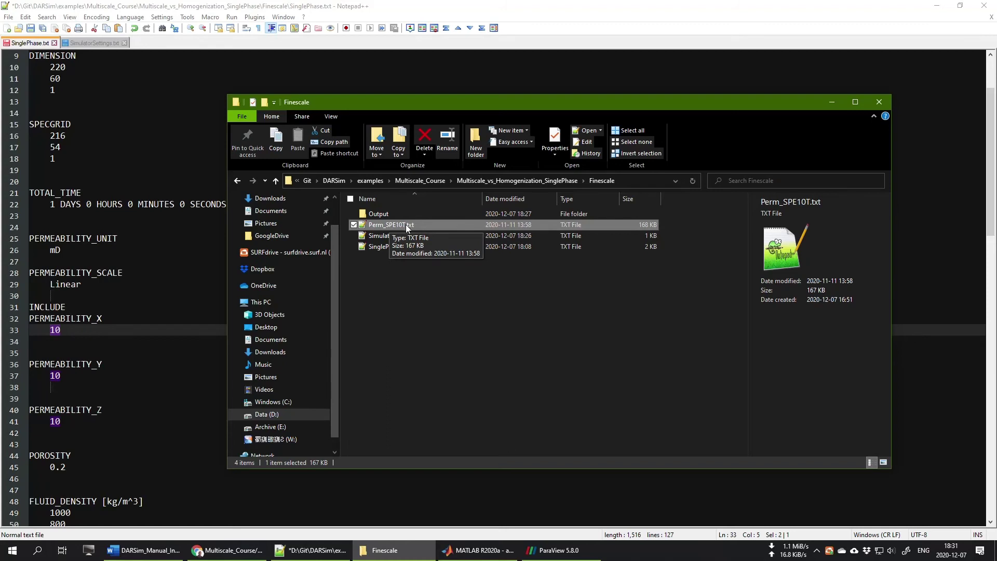
key(F2)
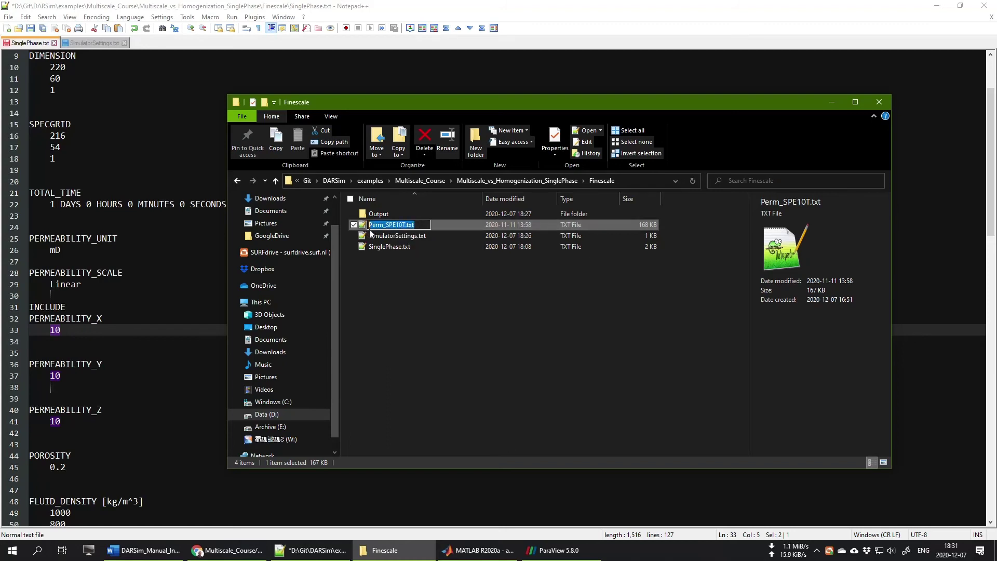
right_click(381, 229)
click(350, 257)
Return to SinglePhase.txt in Notepad++ and replace the PERMEABILITY_X value with the copied file name Perm_SPE10T.txt
click(92, 333)
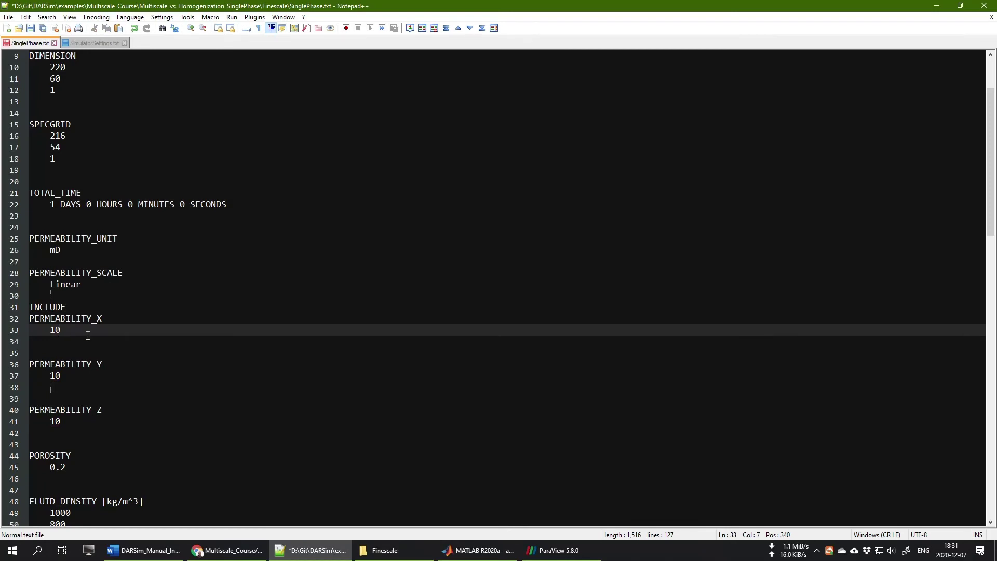
key(BackSpace)
key(BackSpace)
right_click(55, 340)
click(92, 142)
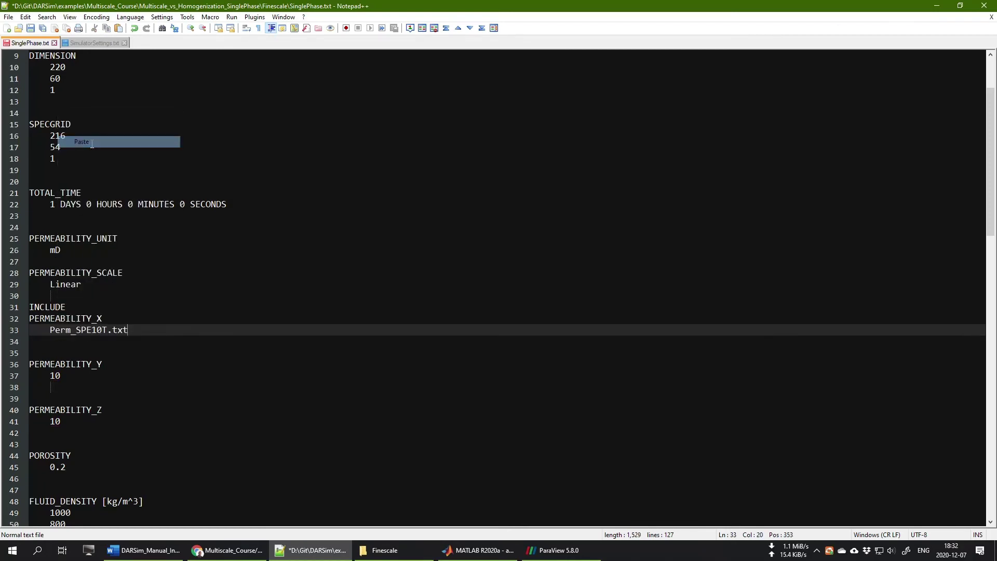
Copy the INCLUDE keyword onto the lines directly above PERMEABILITY_Y and PERMEABILITY_Z
double_click(45, 307)
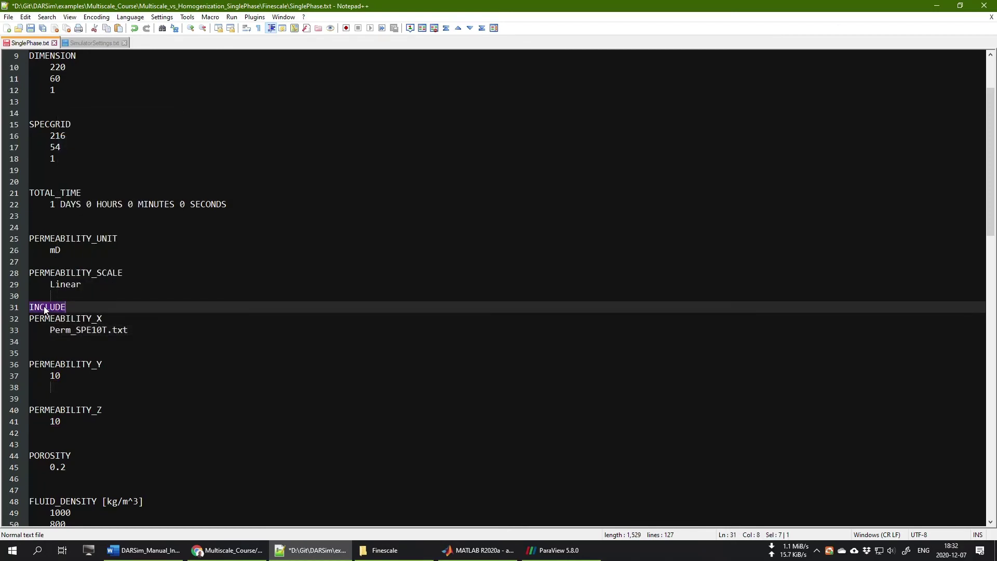
right_click(45, 306)
click(67, 325)
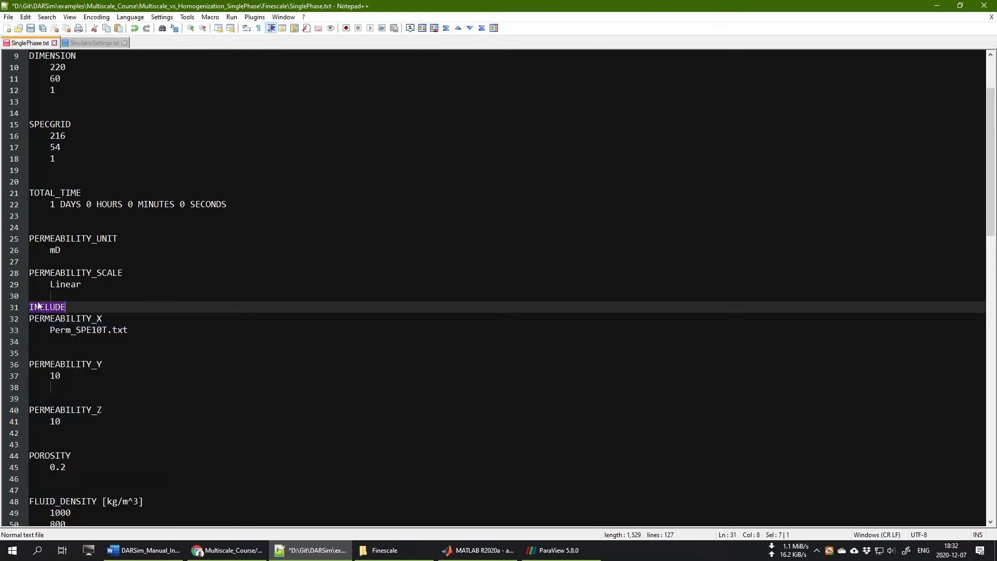
right_click(37, 356)
click(79, 167)
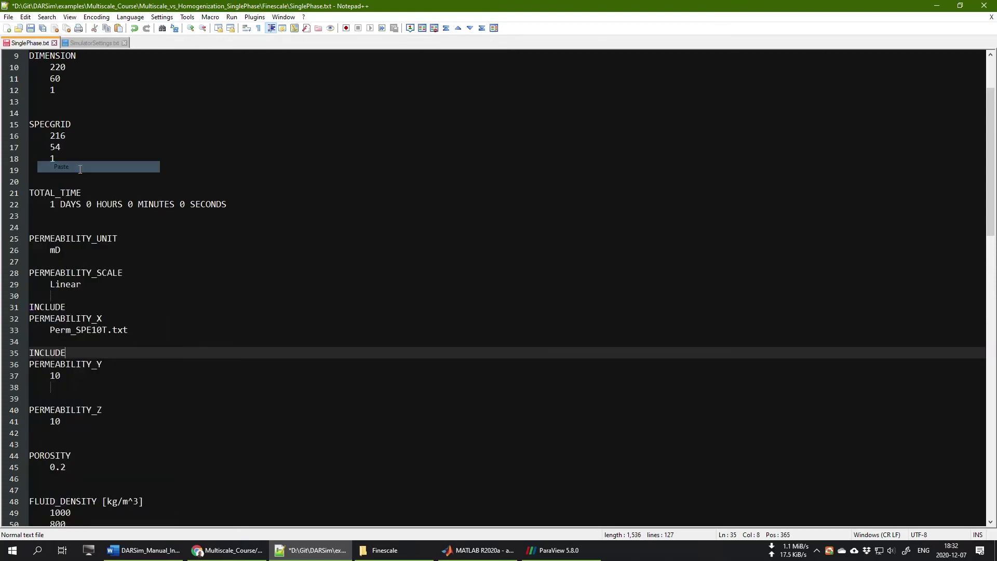
right_click(36, 398)
click(85, 208)
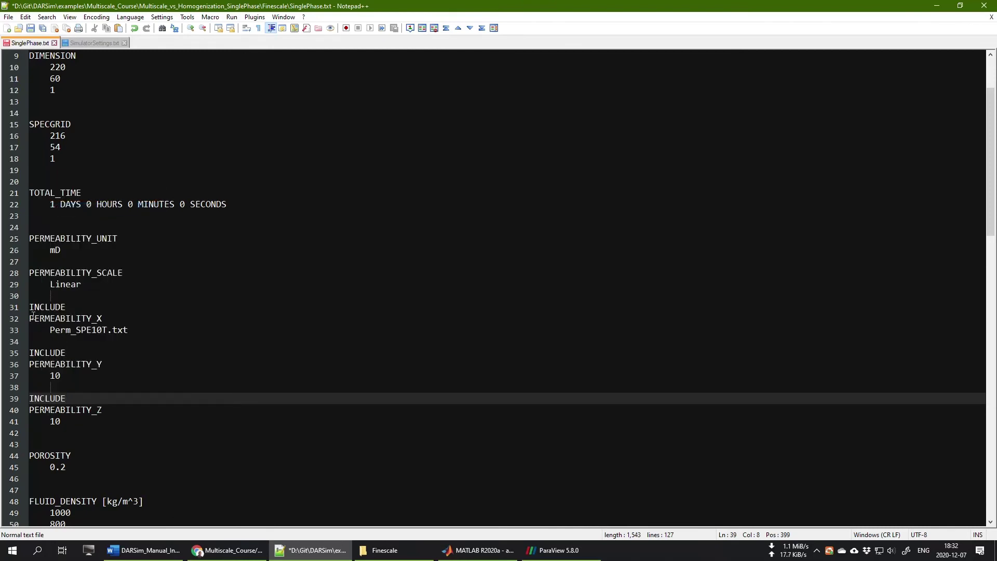
drag(30, 319, 107, 313)
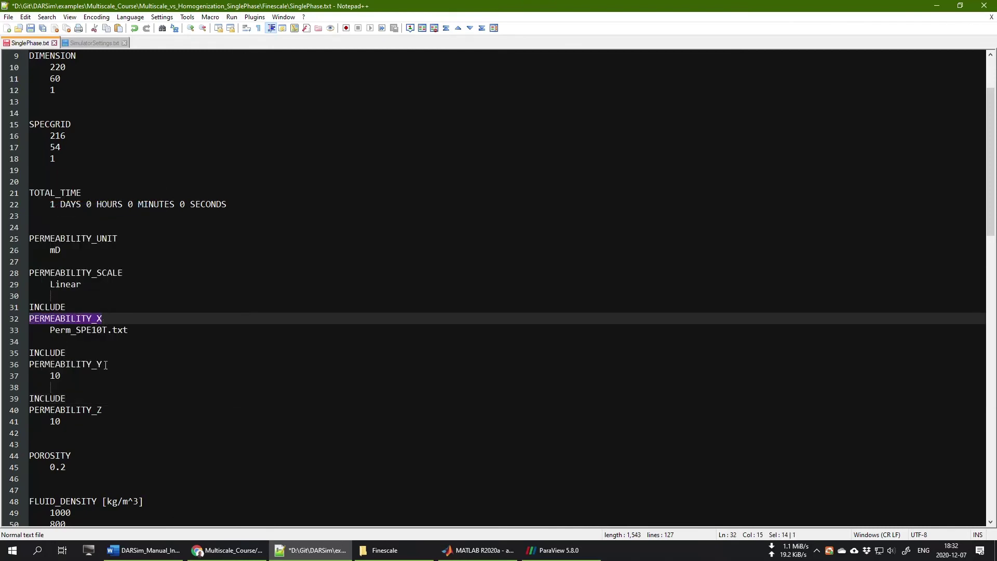
drag(106, 365, 20, 366)
drag(103, 410, 52, 410)
Copy Perm_SPE10T.txt from the PERMEABILITY_X entry and replace the PERMEABILITY_Y value with it
drag(50, 331, 131, 333)
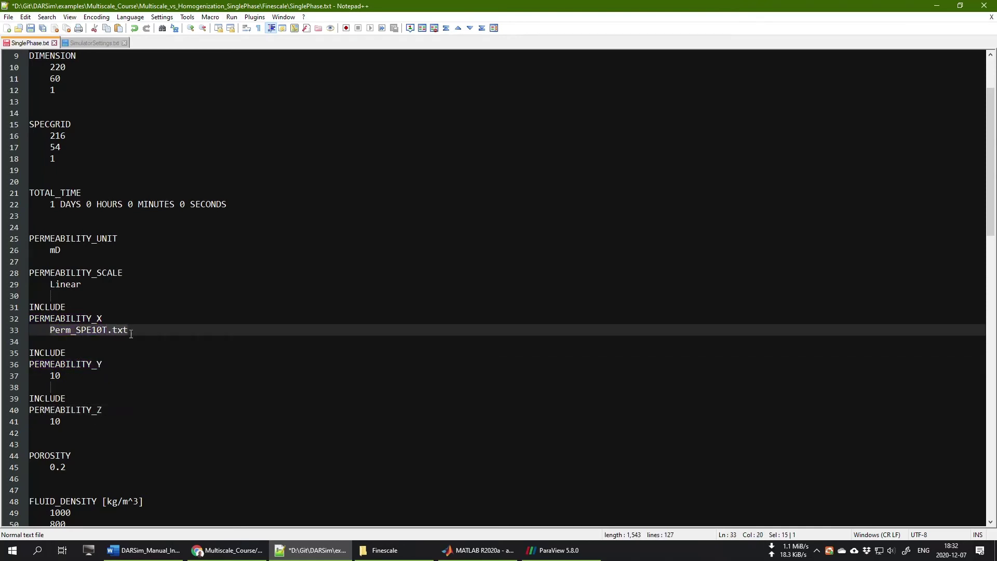
right_click(86, 329)
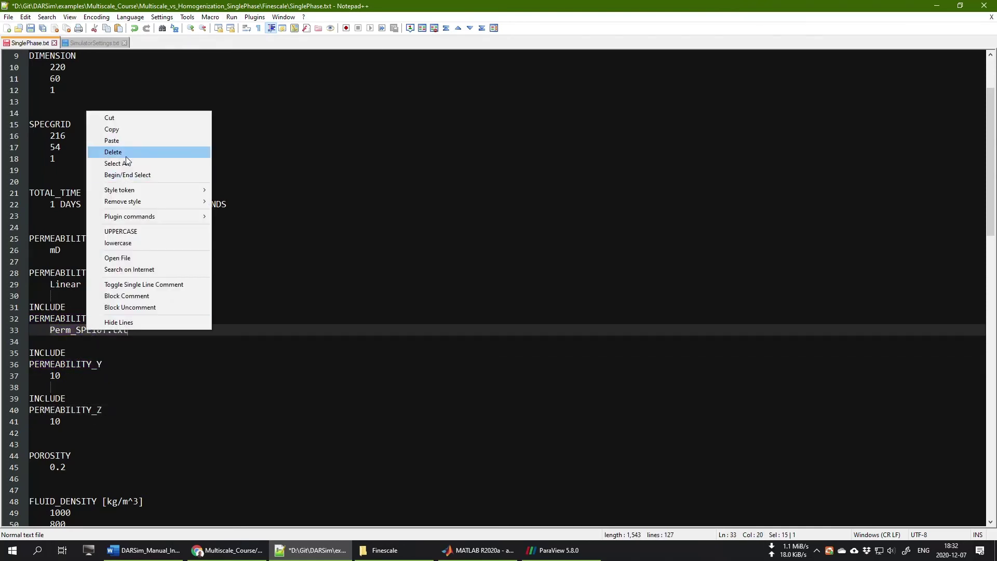
click(122, 129)
click(64, 376)
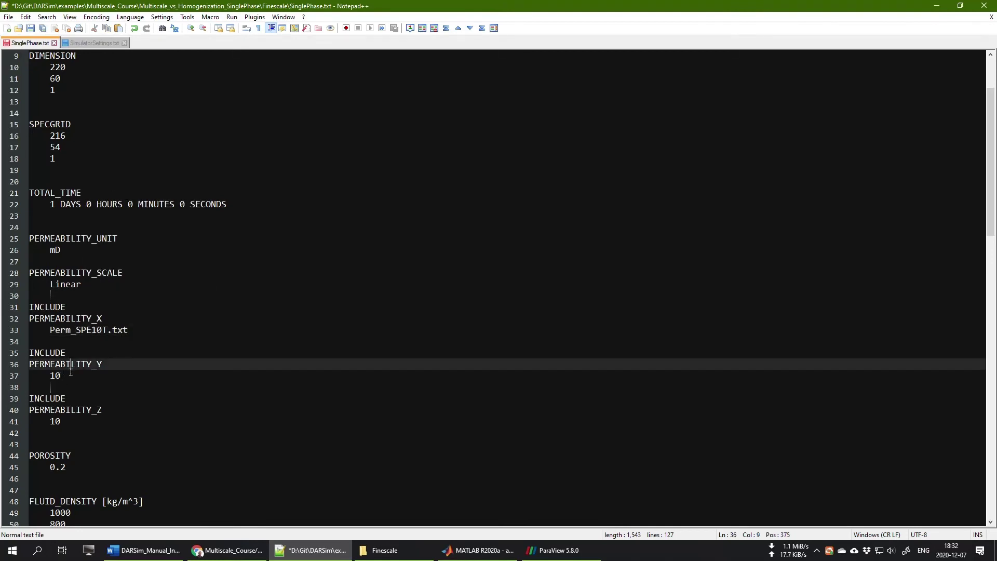
key(BackSpace)
key(BackSpace)
right_click(71, 373)
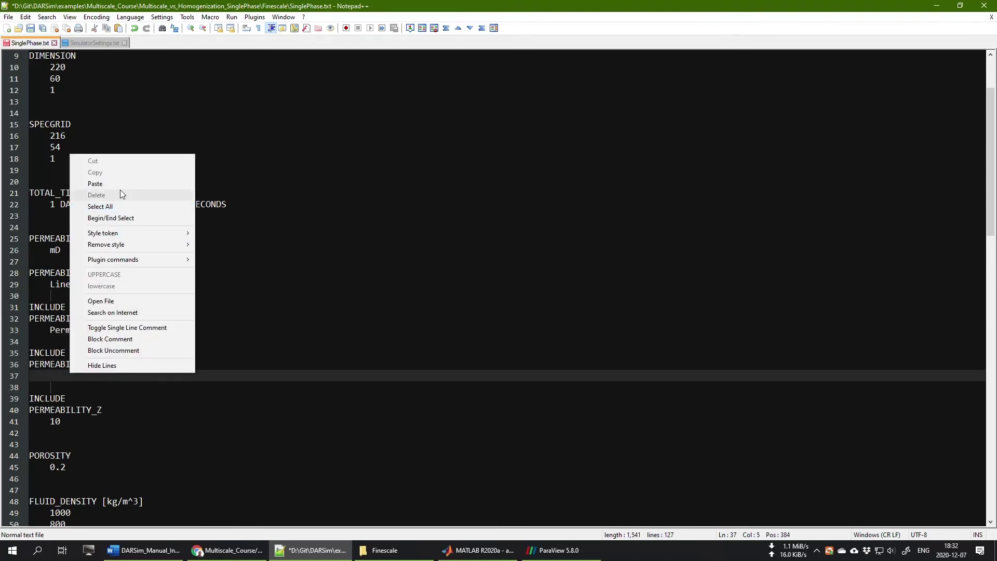
click(119, 186)
Replace the PERMEABILITY_Z value with Perm_SPE10T.txt and save SinglePhase.txt
click(75, 427)
key(BackSpace)
key(BackSpace)
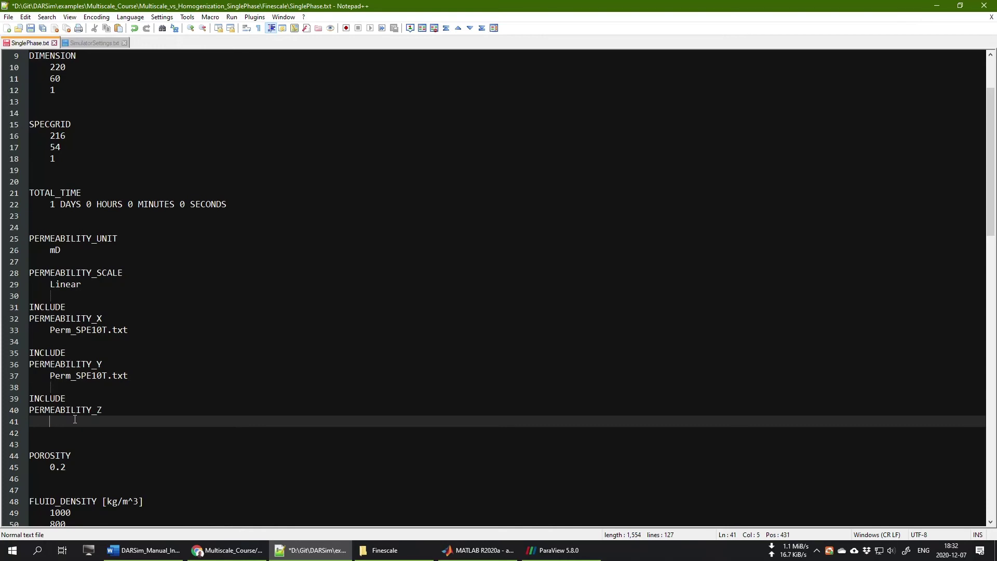
right_click(75, 427)
click(117, 229)
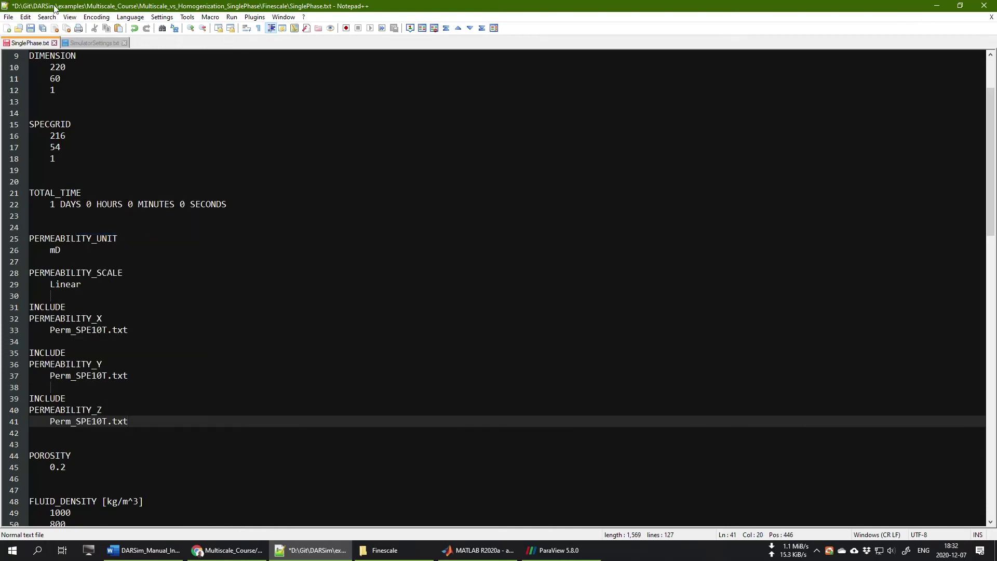
click(31, 29)
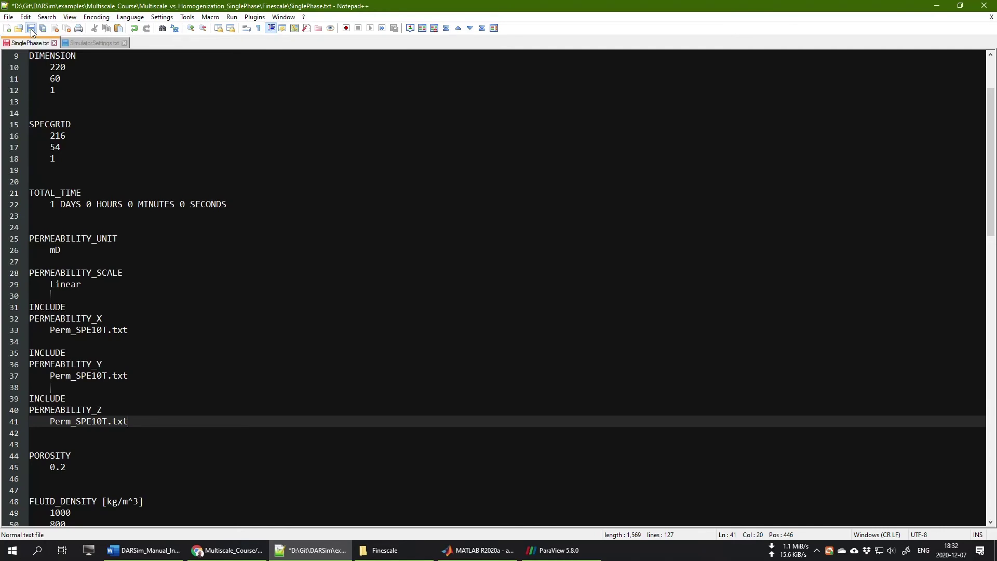
In SimulatorSettings.txt, set the MMs value to 0 and save the file
click(92, 42)
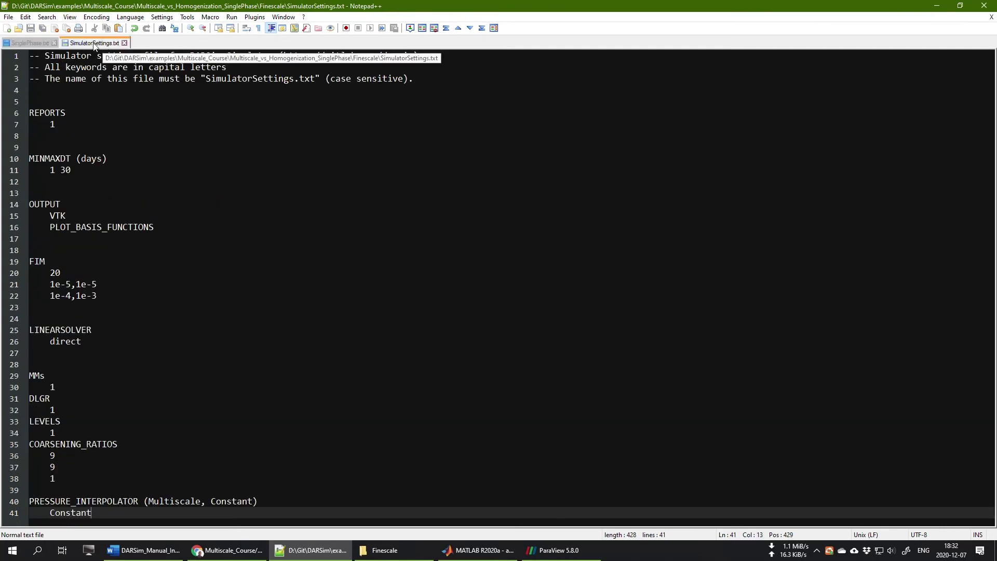
double_click(51, 388)
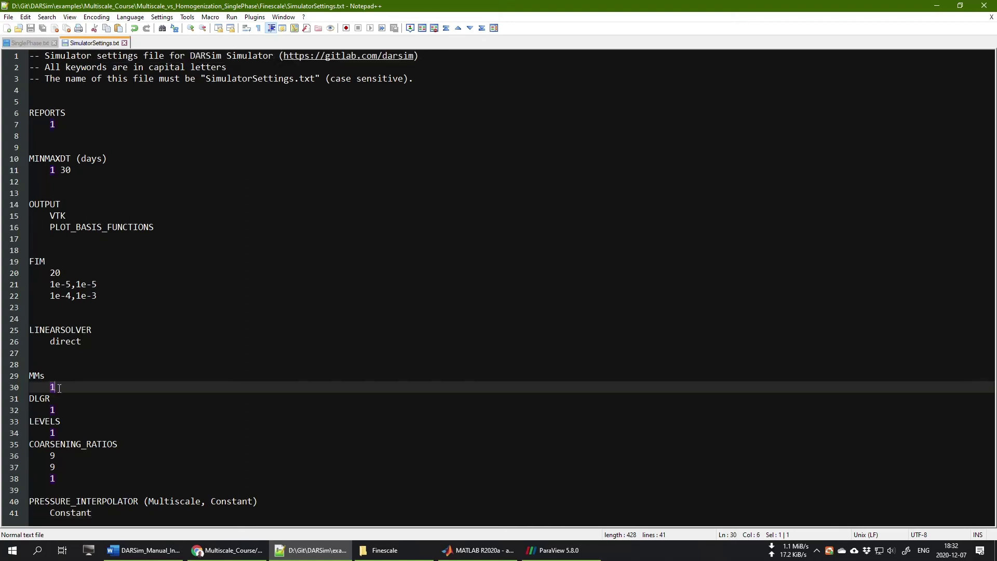
drag(59, 388, 52, 390)
text(0)
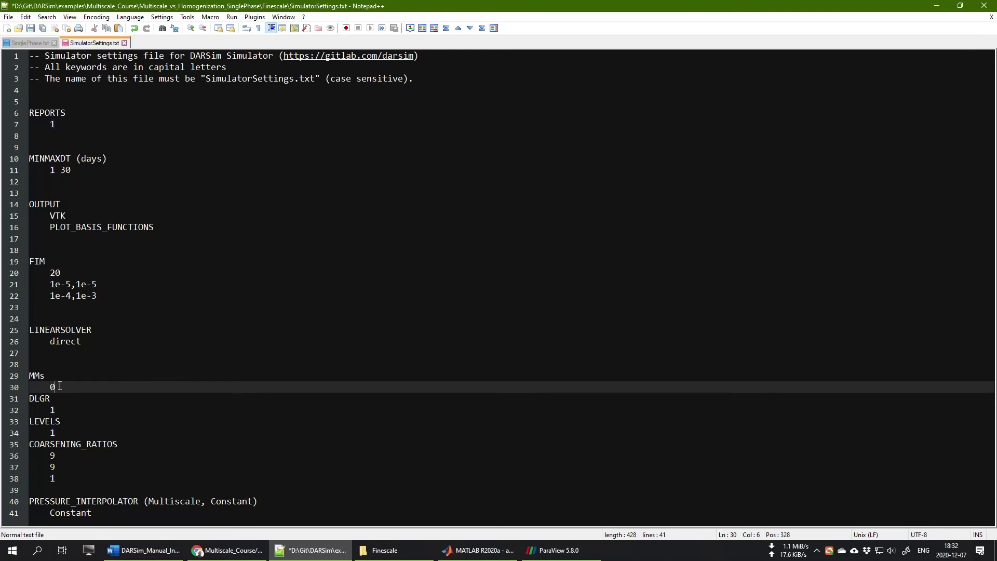
click(30, 29)
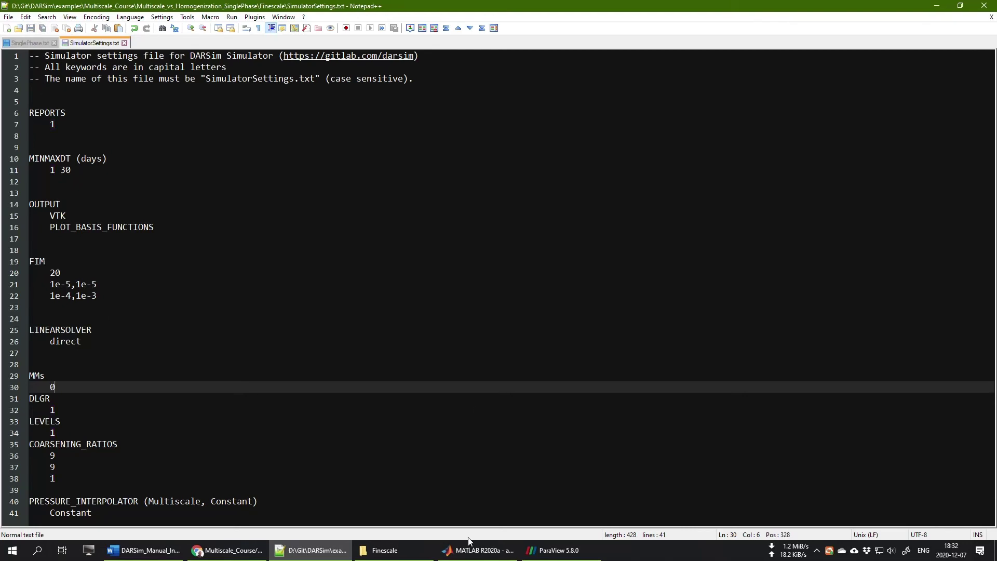
Switch to MATLAB and rerun the previous DARSimResSim command for SinglePhase.txt in the Finescale folder
click(469, 549)
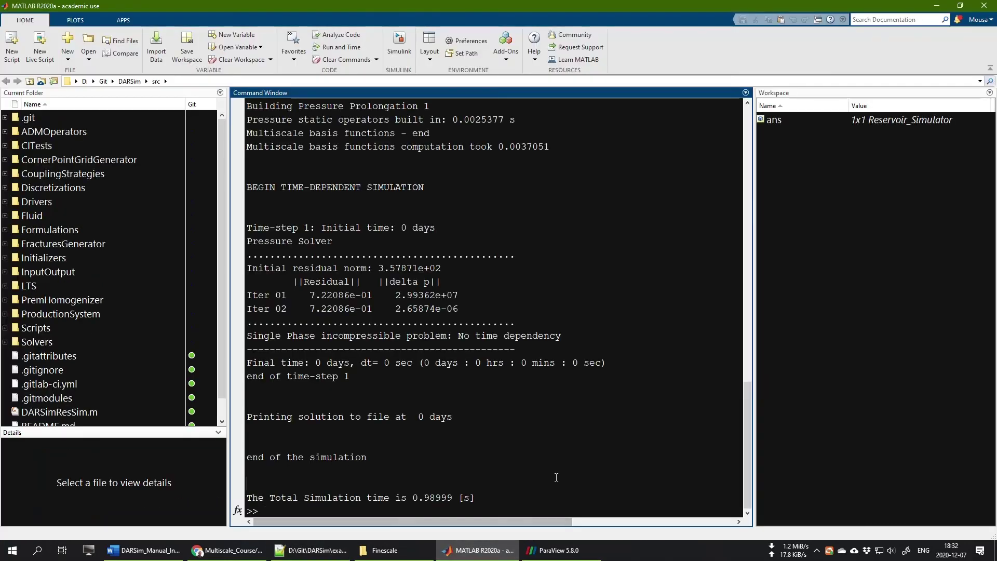
text(DA)
key(Up)
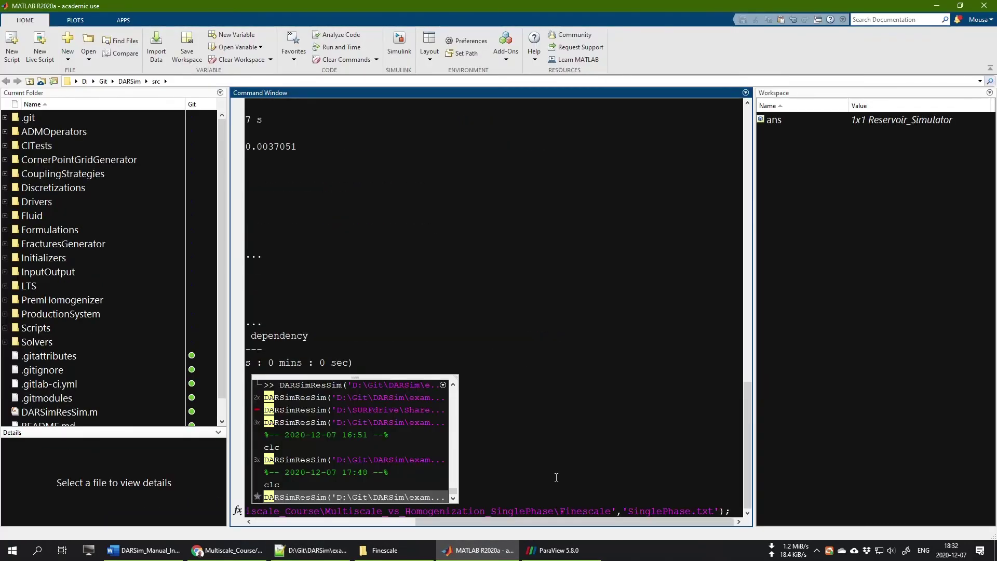
key(Return)
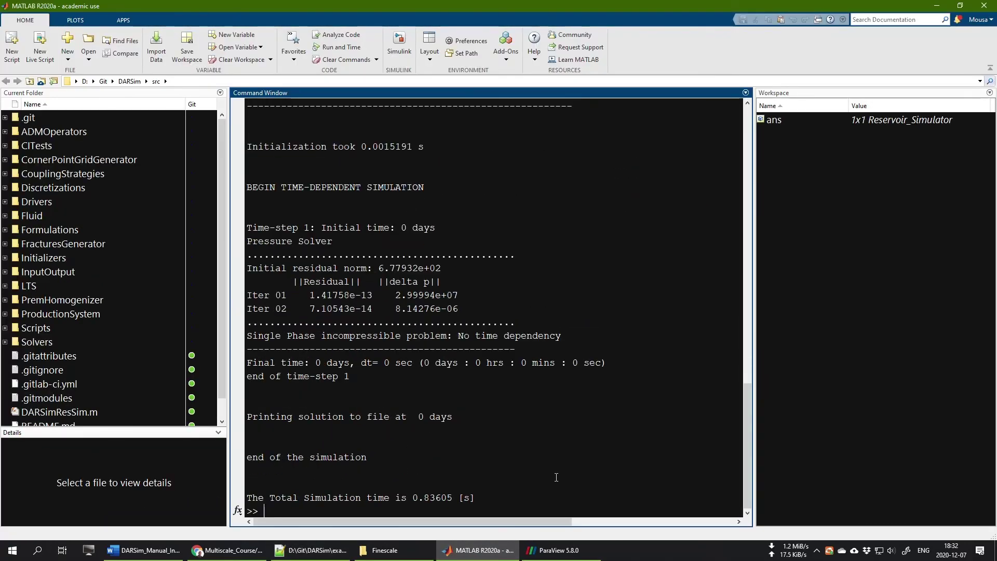
Switch to ParaView and delete all three loaded SPE10T datasets from the pipeline
click(551, 550)
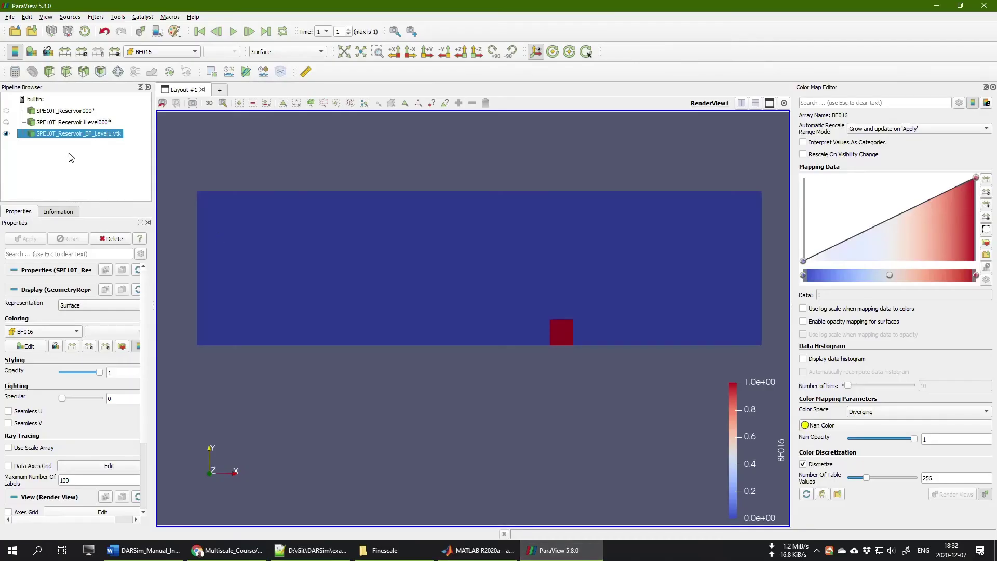
click(78, 112)
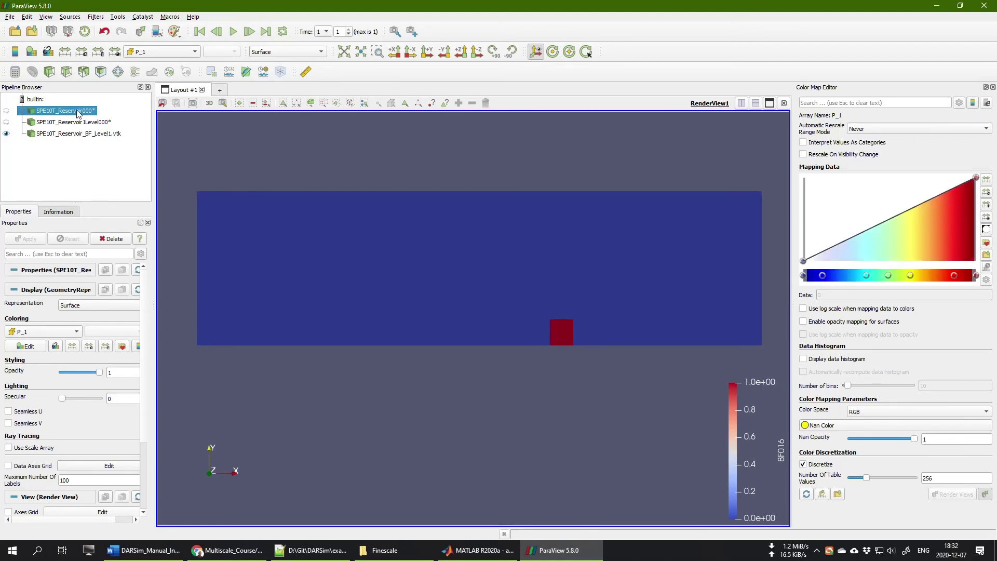
key(Delete)
click(65, 111)
key(Delete)
click(65, 110)
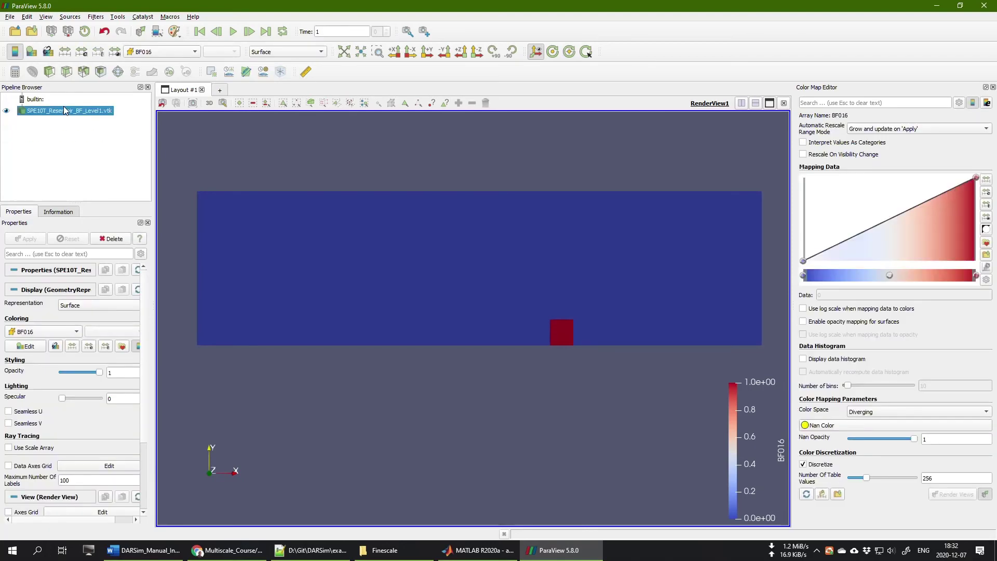
key(Delete)
Load the SPE10T_Reservoir..vtk file group from the Finescale Output/VTK folder and apply it to the view
click(14, 31)
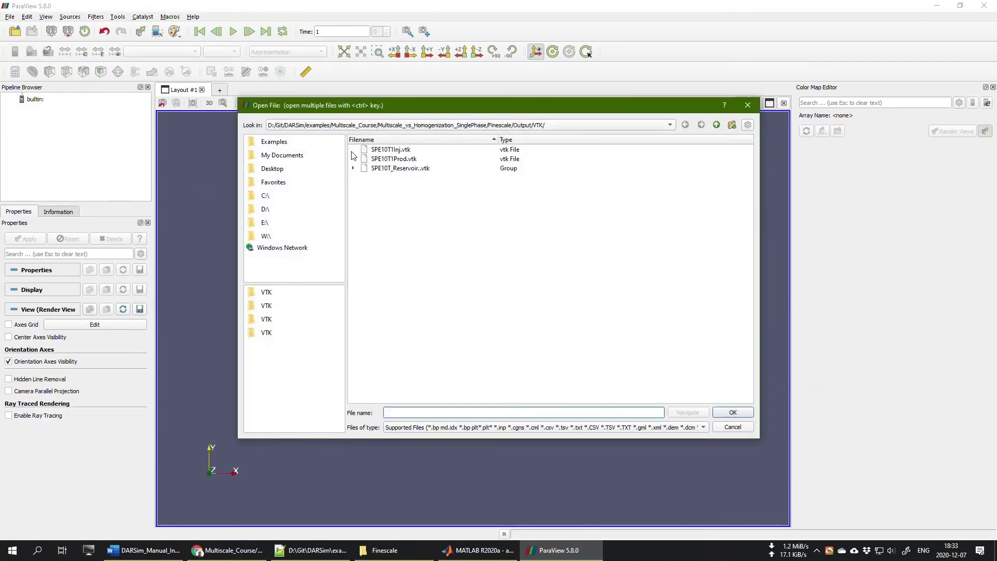
click(353, 168)
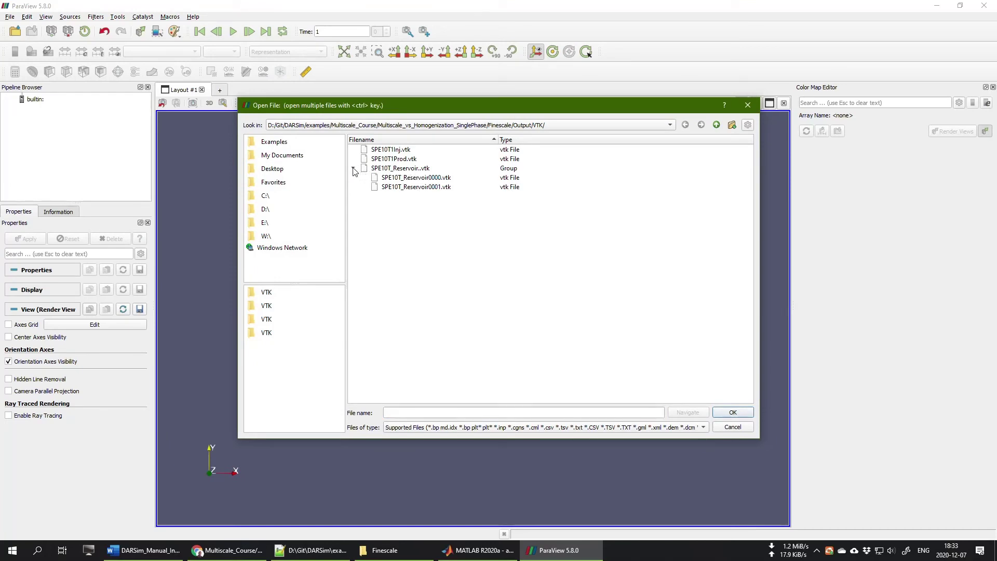
click(354, 169)
double_click(398, 169)
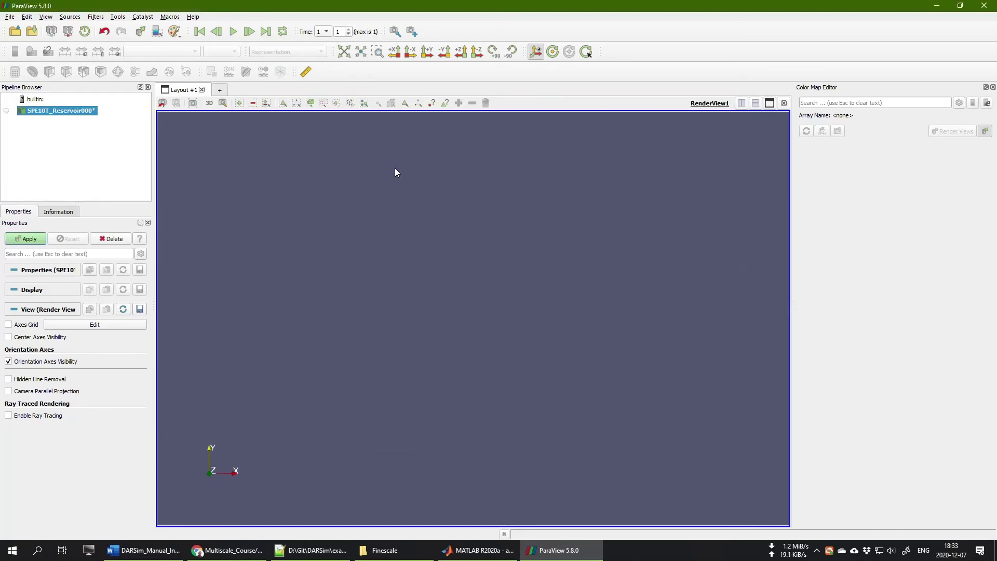
click(47, 240)
Display the SPE10T reservoir dataset with the Surface representation, coloured by P_1
click(275, 51)
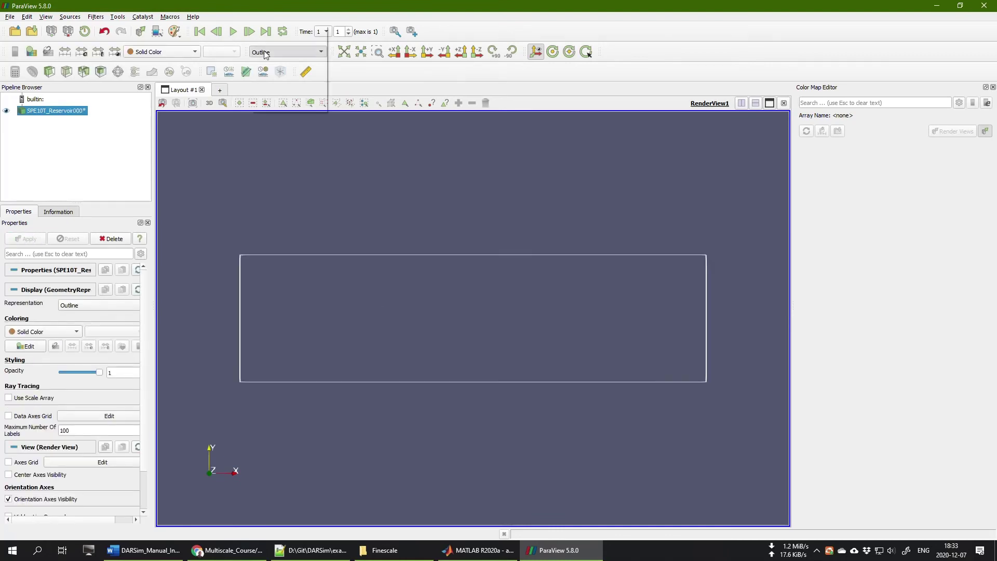
click(267, 83)
click(174, 54)
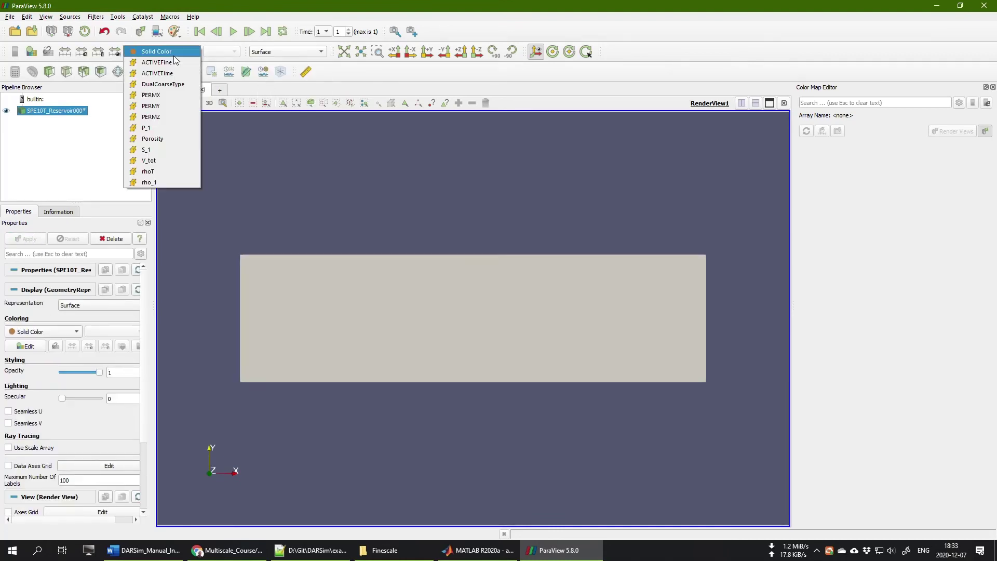
click(163, 126)
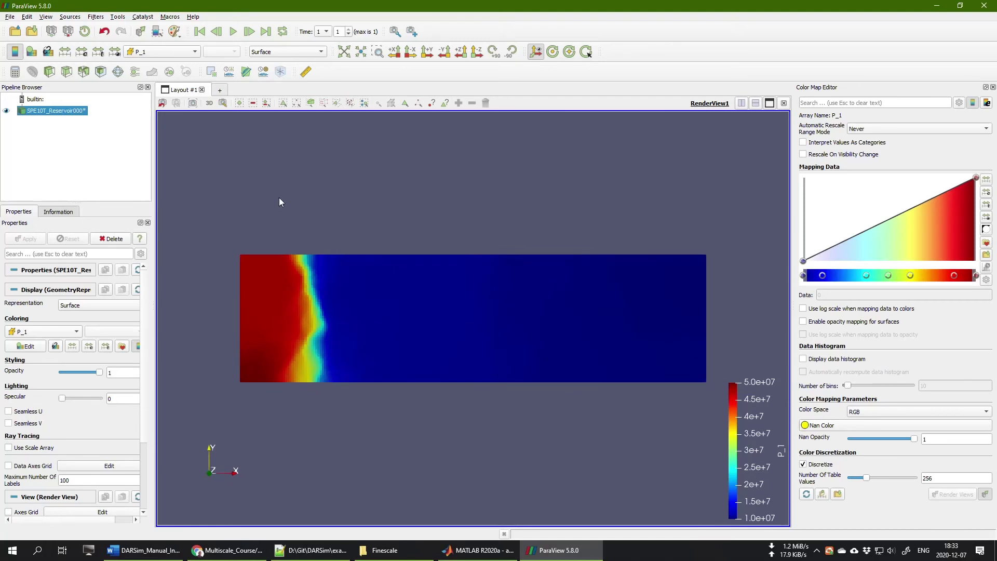
Colour the reservoir by PERMX using the jet colour preset, mapped on a log scale
click(170, 52)
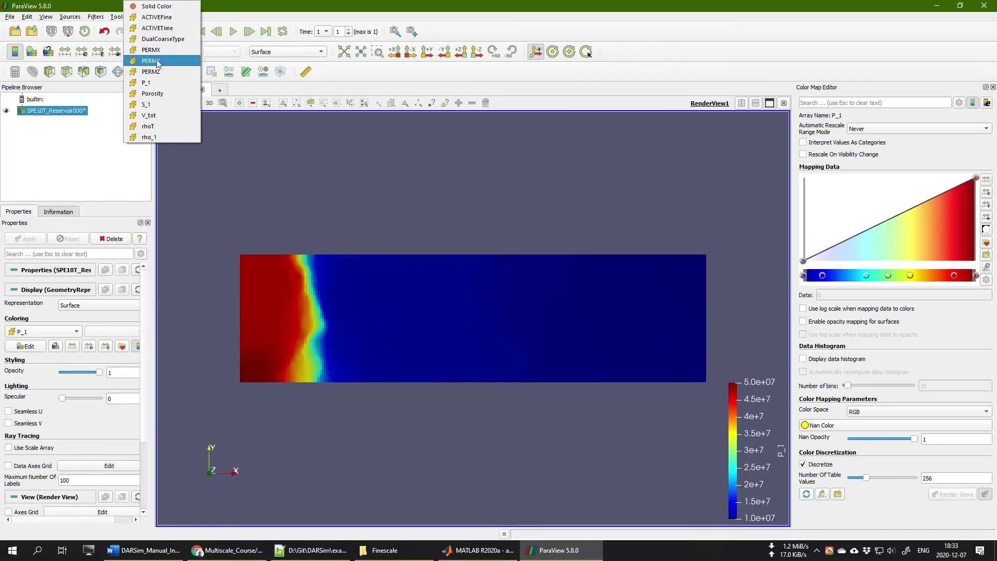
click(156, 52)
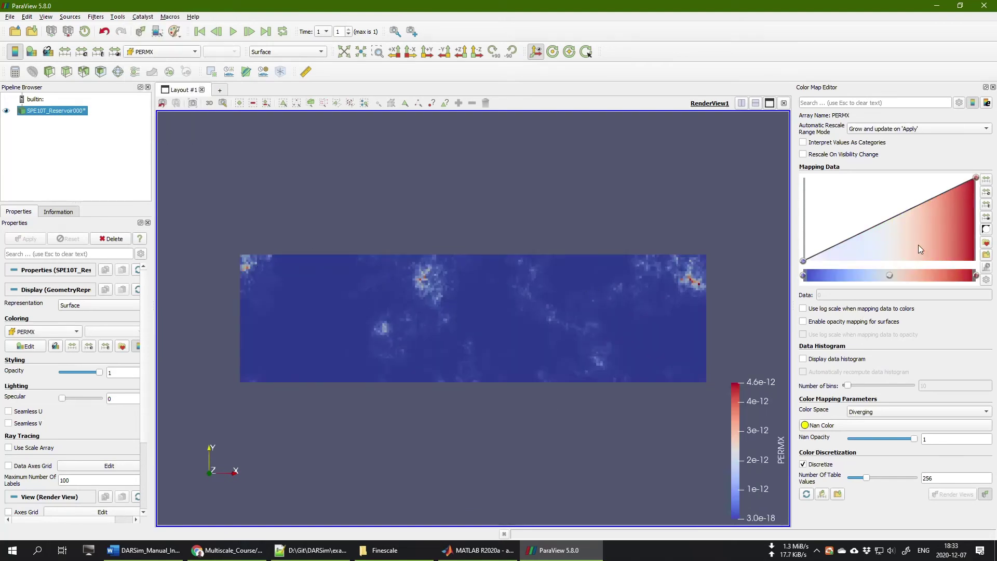
click(986, 242)
click(570, 340)
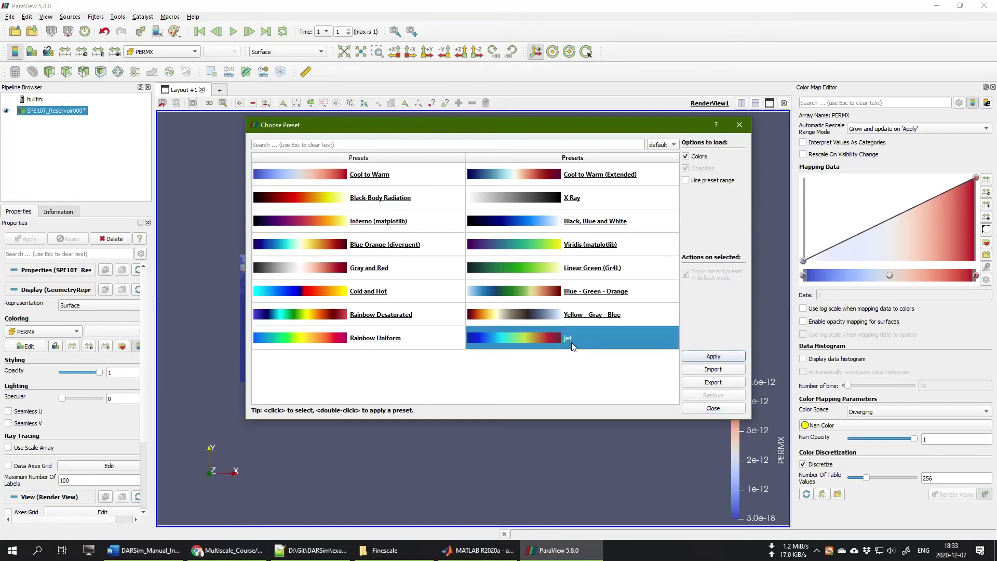
click(713, 356)
click(713, 408)
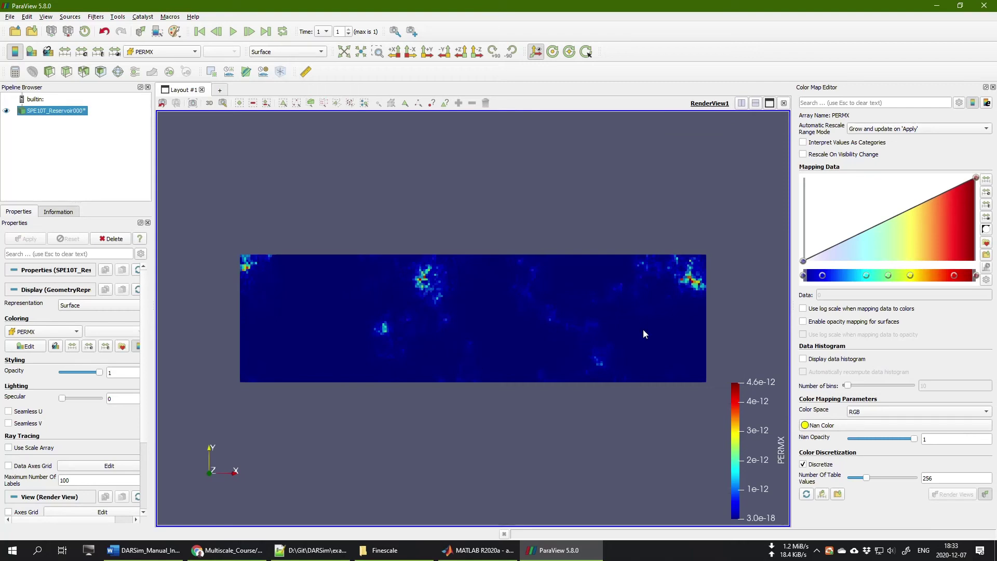
click(803, 309)
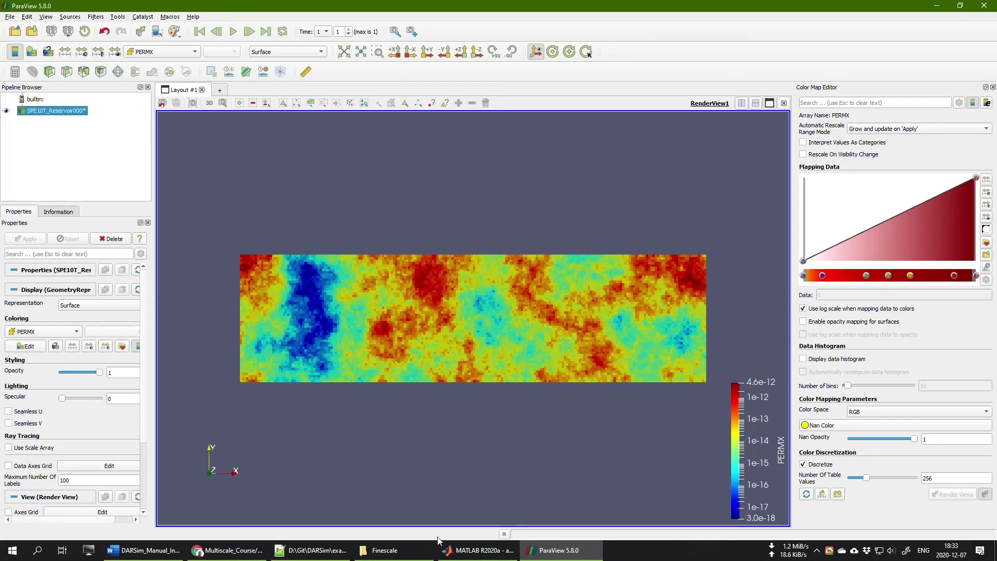
Switch to SimulatorSettings.txt in Notepad++ and set the MMs value to 1 and the DLGR value to 0
click(294, 551)
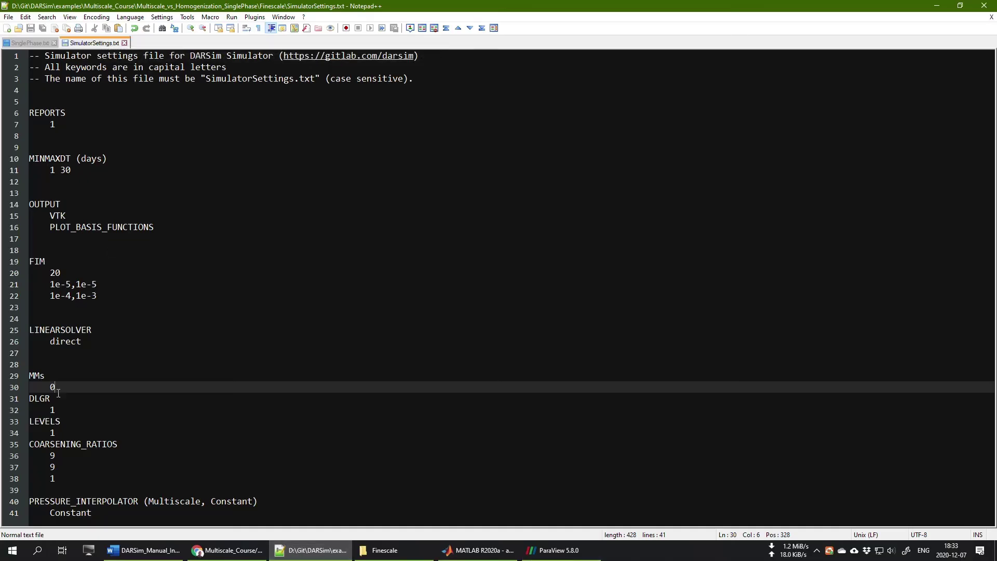
drag(59, 387, 51, 386)
text(1)
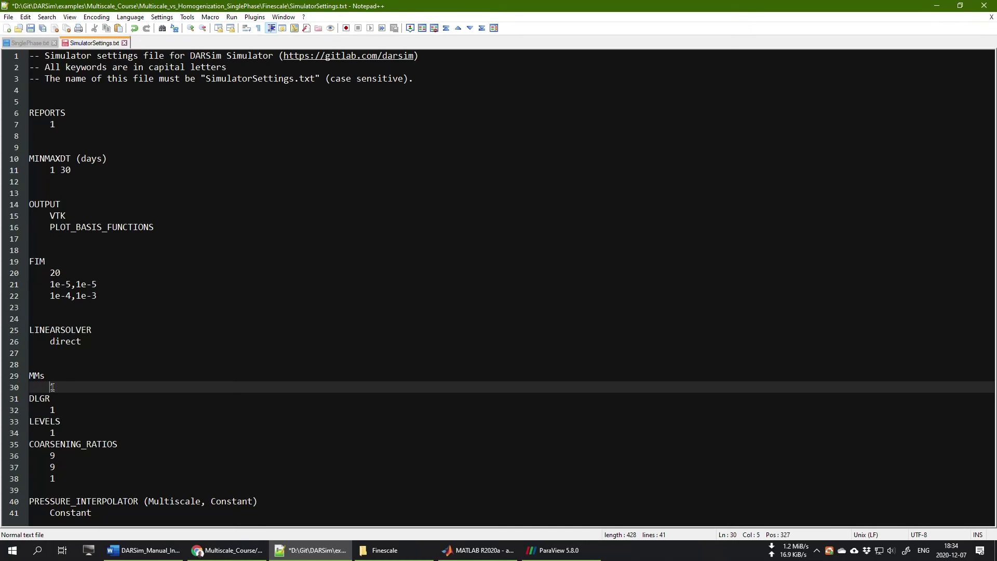
drag(52, 387, 53, 410)
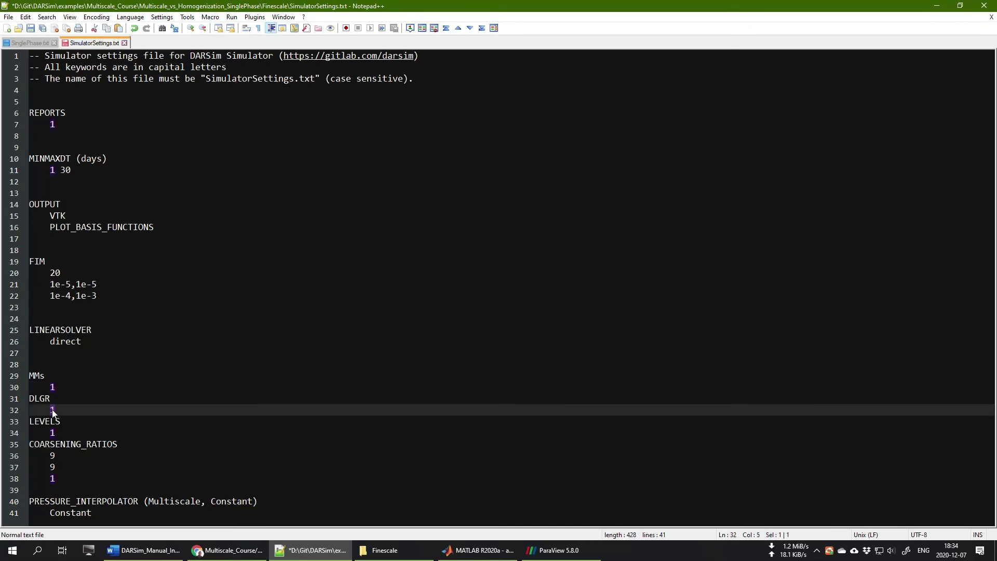
text(0)
Replace the PRESSURE_INTERPOLATOR value Constant with Multiscale, copied from the keyword line, and save the file
drag(150, 502, 201, 502)
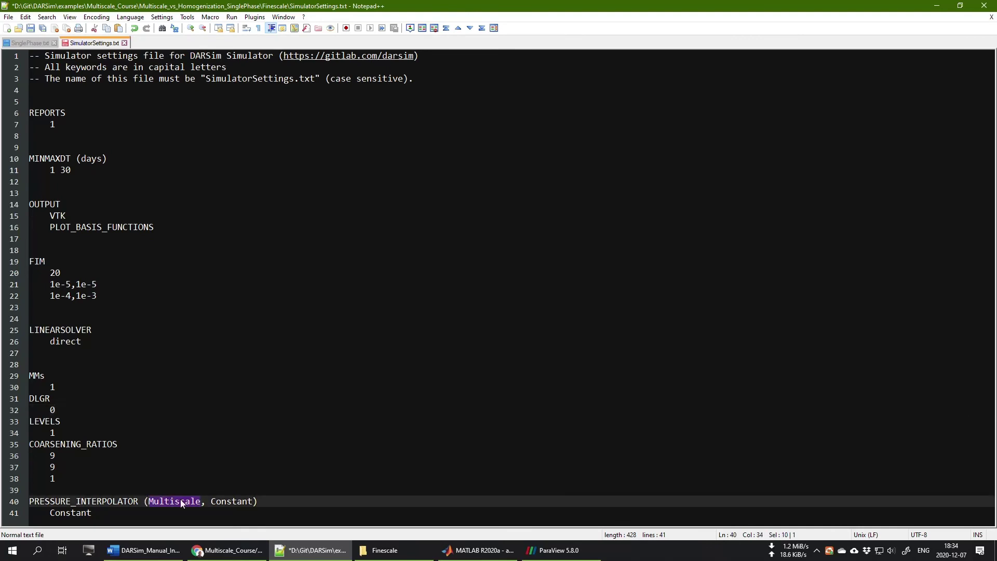
right_click(182, 502)
click(221, 294)
click(84, 512)
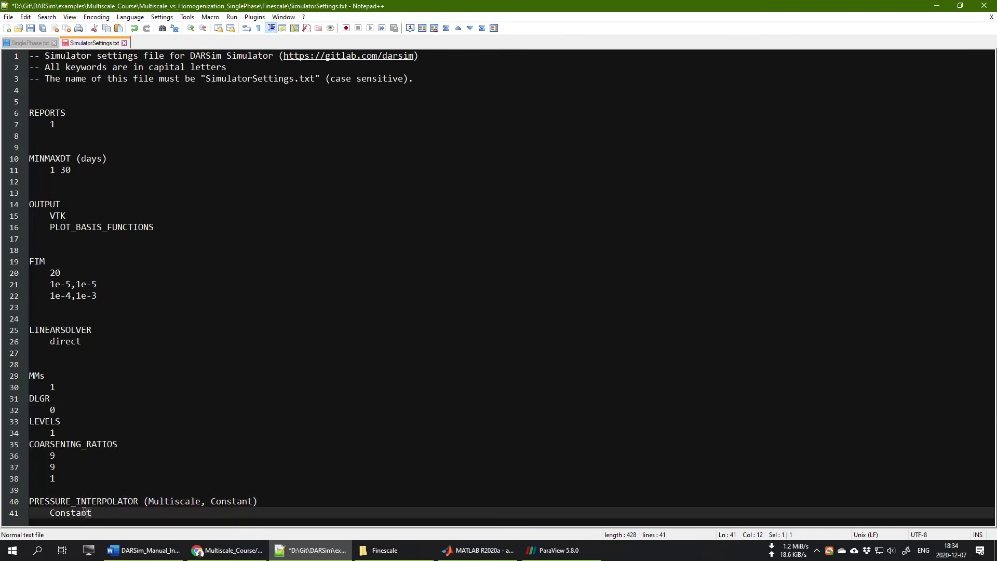
drag(88, 513, 52, 511)
key(ctrl+v)
click(30, 28)
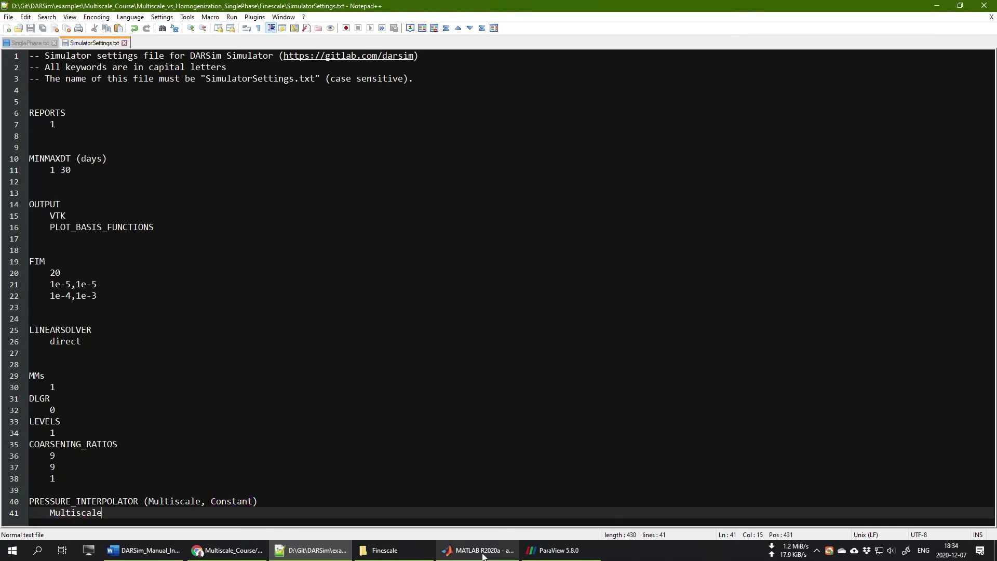
Switch to MATLAB and rerun the previous DARSim simulation command from the command history
click(502, 550)
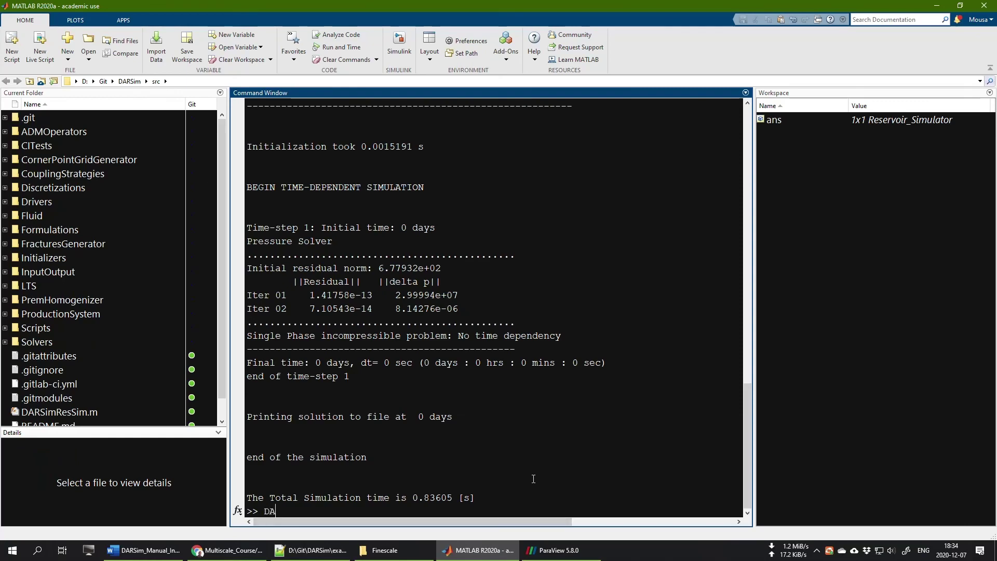
text(DA)
key(Up)
key(Return)
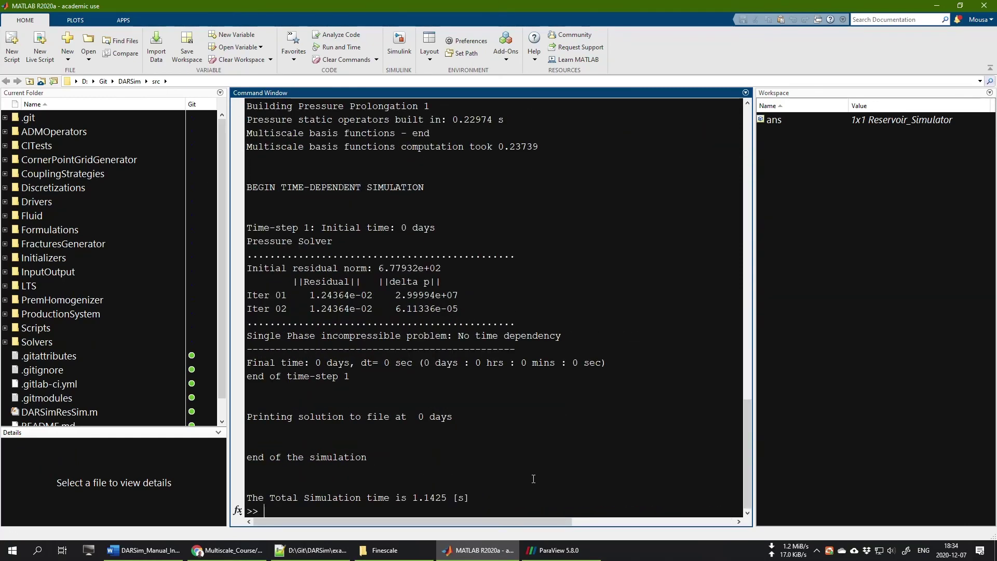
Switch to ParaView and replace the loaded dataset with SPE10T_Reservoir..vtk, SPE10T_Reservoir1Level..vtk and SPE10T_Reservoir_BF_Level1.vtk from the Finescale Output/VTK folder, applying them
click(570, 552)
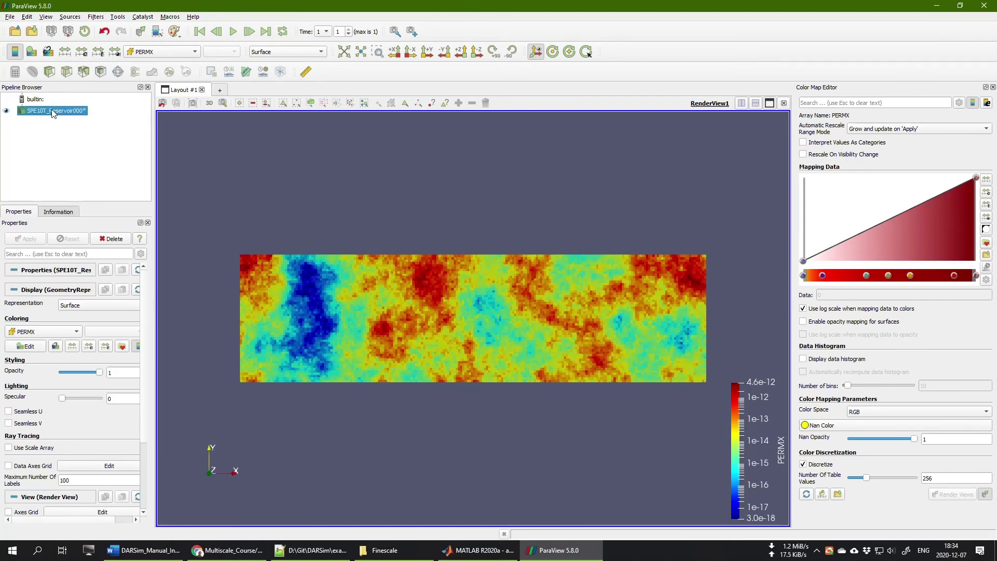
key(Delete)
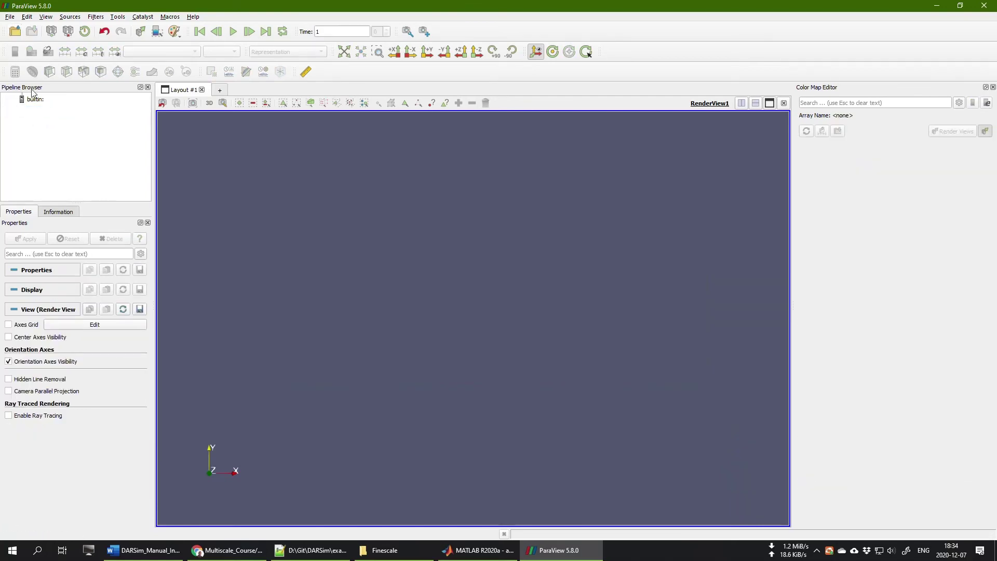
click(15, 31)
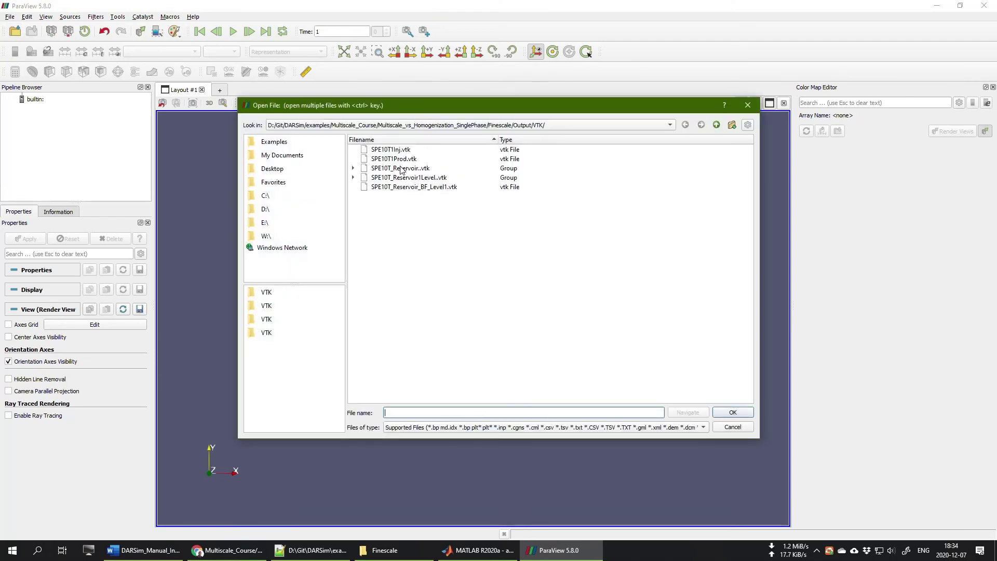
click(403, 169)
ctrl+click(402, 178)
ctrl+click(405, 186)
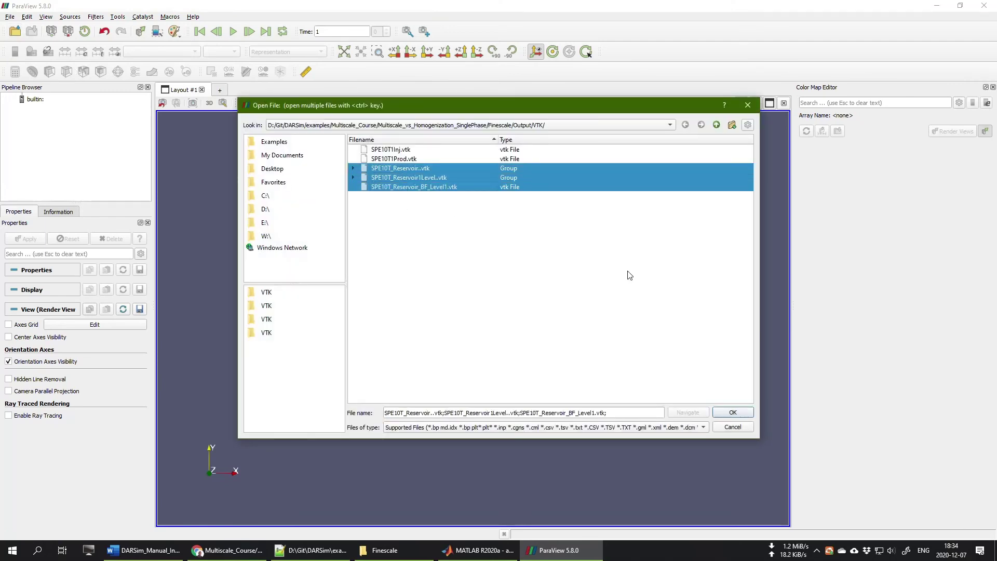
click(741, 411)
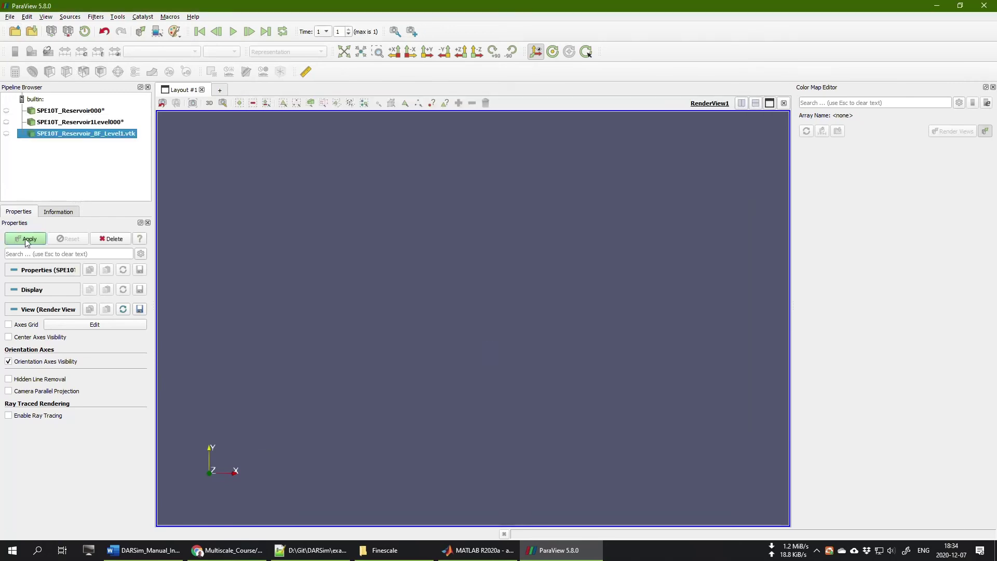
click(27, 240)
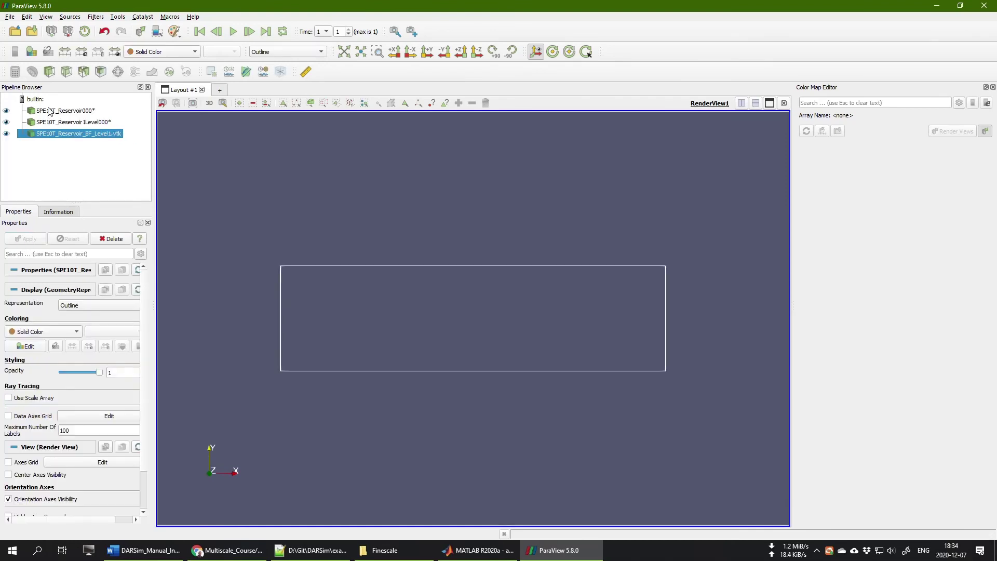
Select the SPE10T_Reservoir000* dataset and hide the SPE10T_Reservoir1Level000* and SPE10T_Reservoir_BF_Level1.vtk datasets
click(49, 110)
click(6, 122)
click(7, 134)
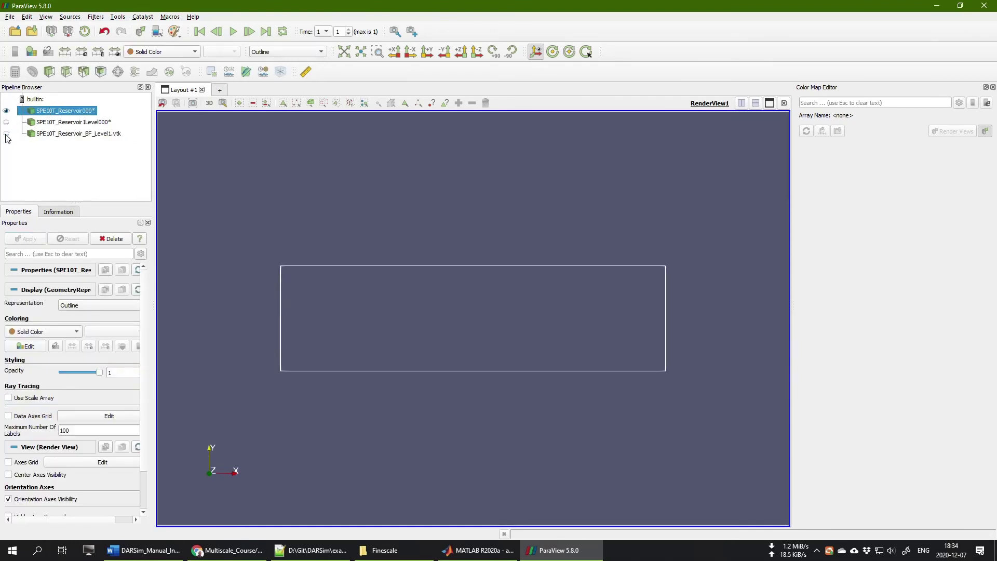
Display SPE10T_Reservoir000* as Surface, view it coloured by PERMX, and switch its colouring to P_1
click(287, 51)
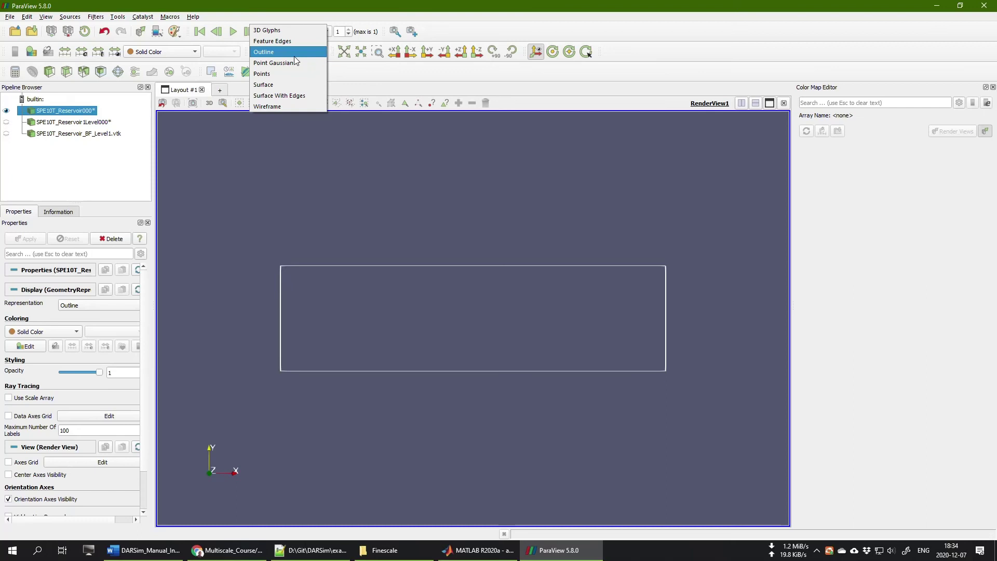
click(278, 82)
click(179, 53)
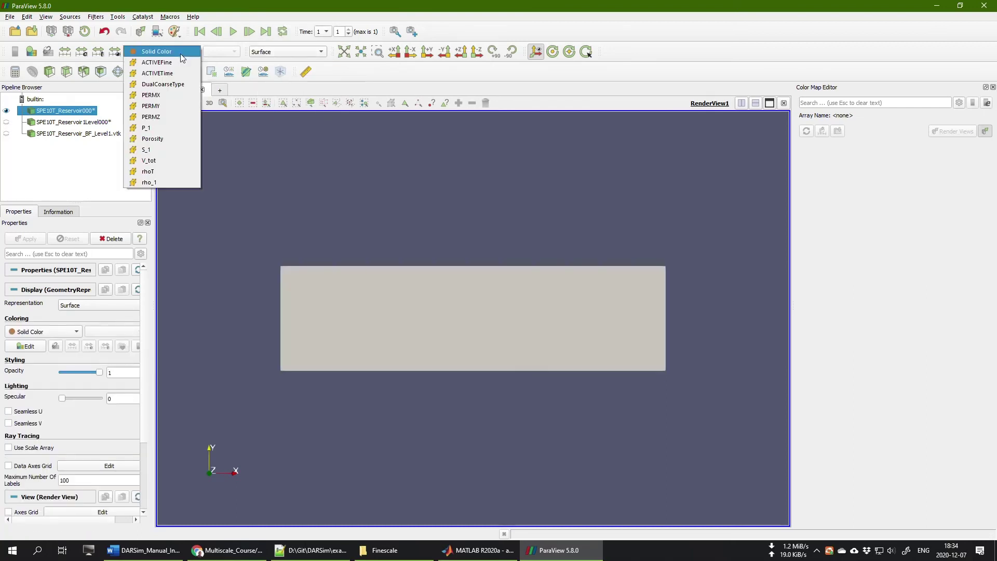
click(167, 95)
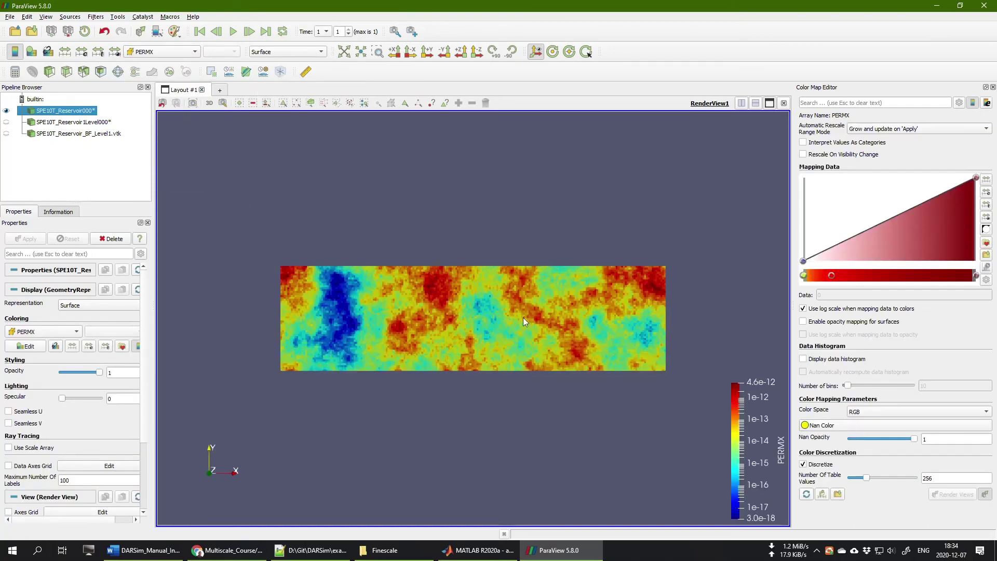
scroll(457, 283, up, 2)
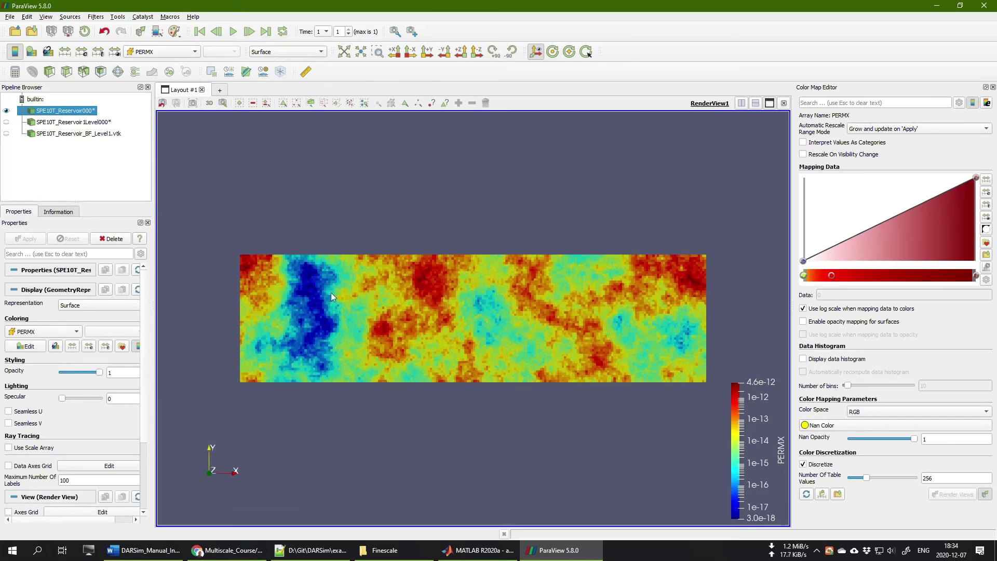
click(156, 52)
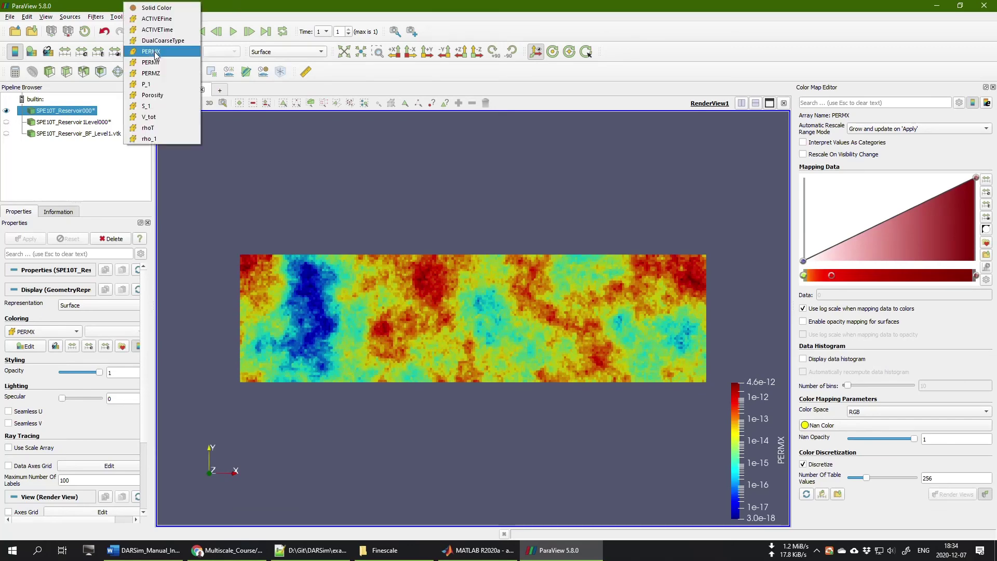
click(150, 83)
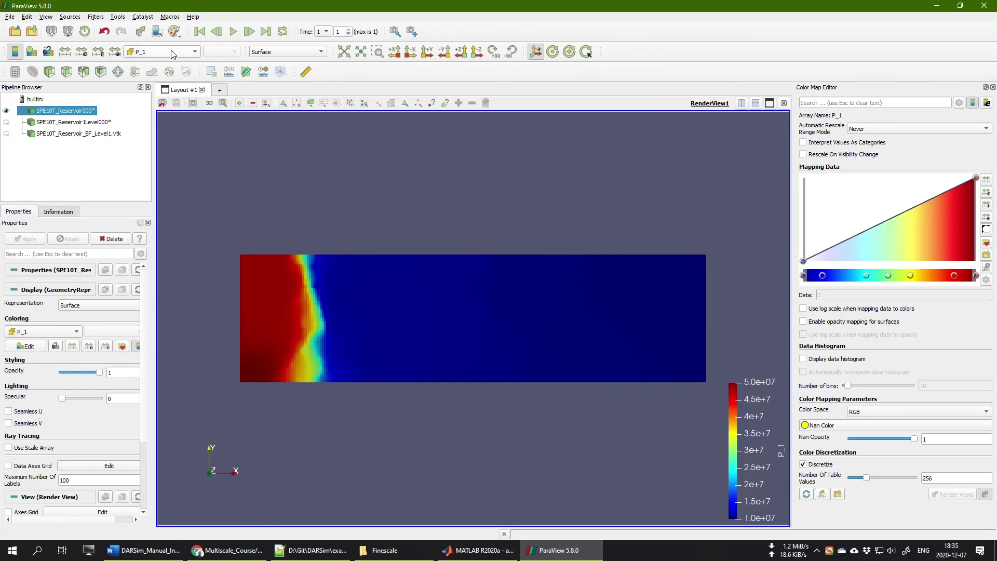
Hide SPE10T_Reservoir000* and show SPE10T_Reservoir_BF_Level1.vtk with the Surface representation
click(6, 111)
click(60, 134)
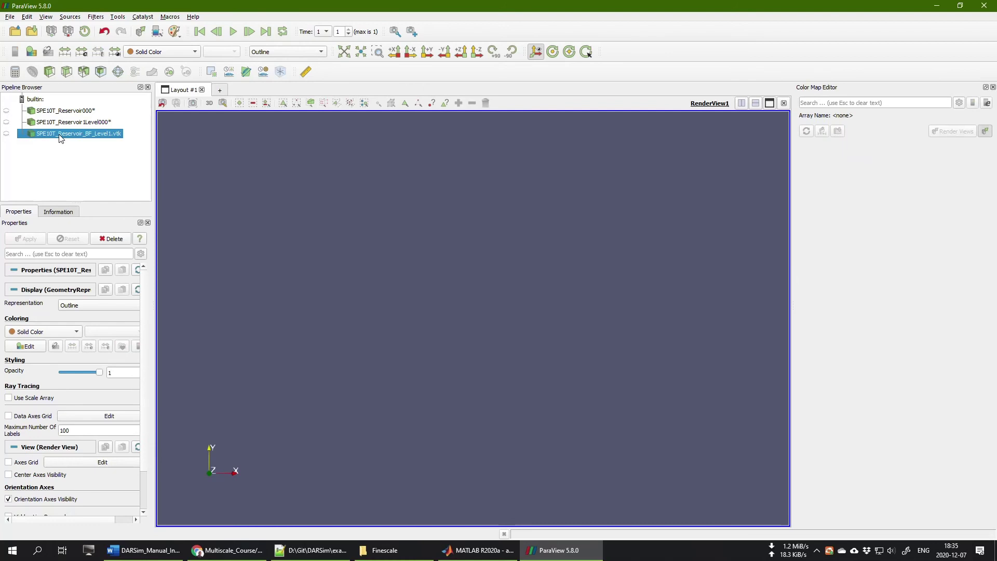
click(6, 134)
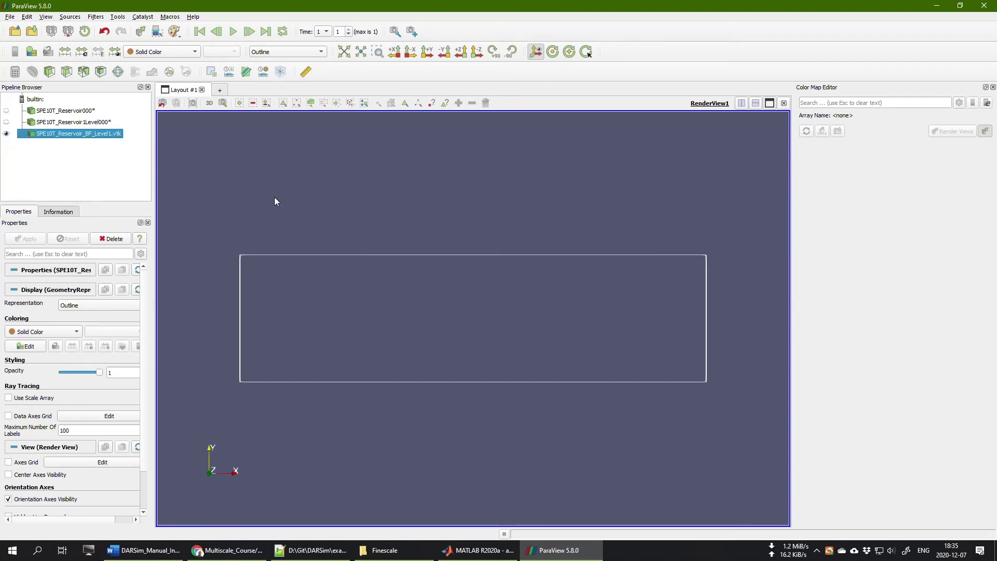
scroll(274, 198, up, 2)
click(280, 52)
click(275, 82)
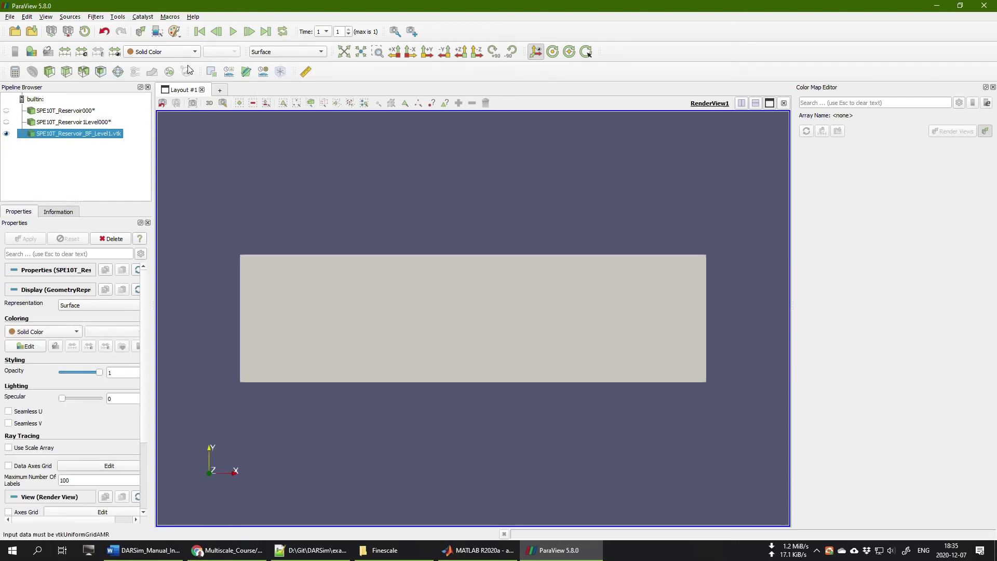
Colour the SPE10T_Reservoir_BF_Level1.vtk dataset by BF001 and examine the basis function in the reservoir's corner up close
click(176, 51)
click(146, 19)
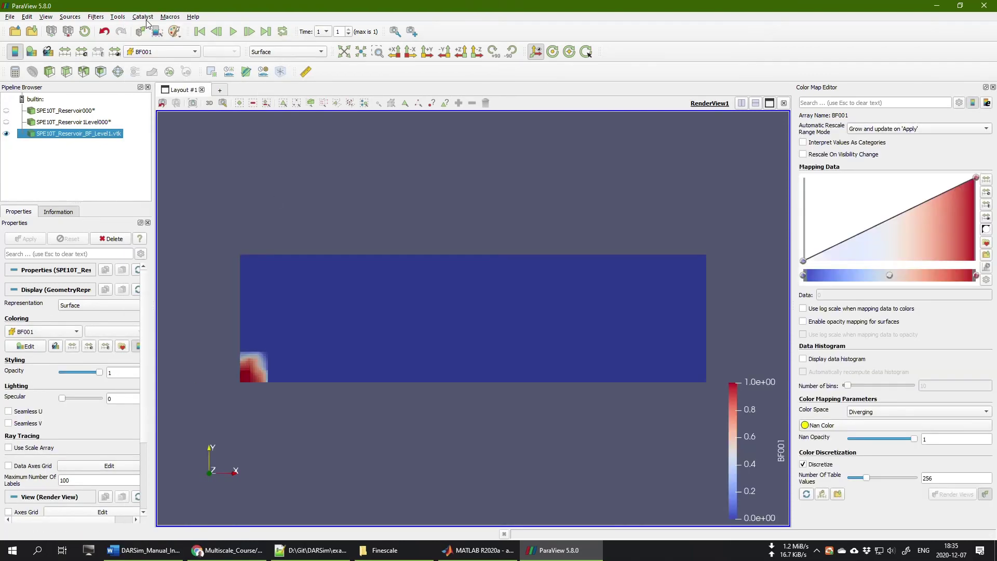
scroll(262, 347, up, 1)
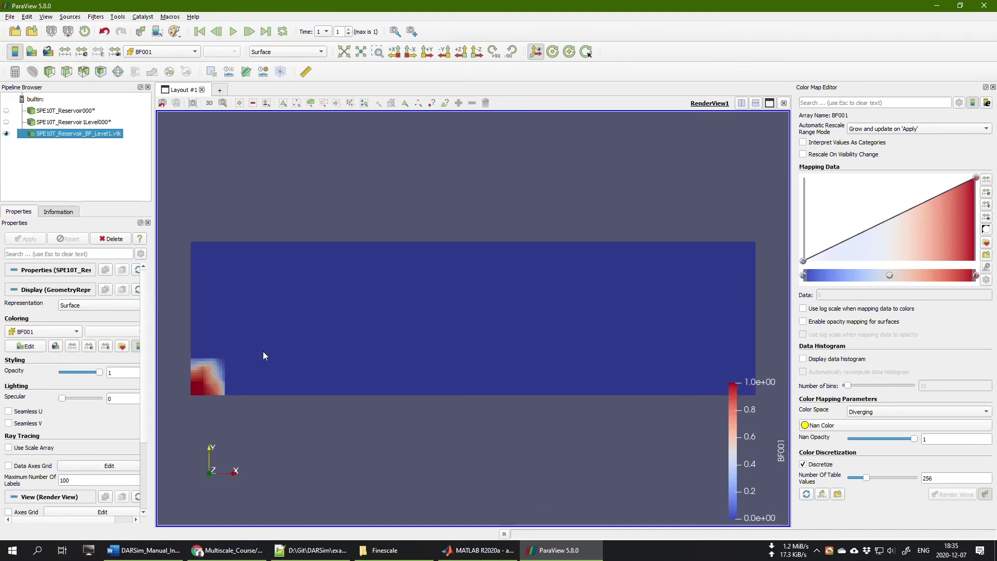
drag(240, 365, 393, 365)
scroll(298, 306, up, 2)
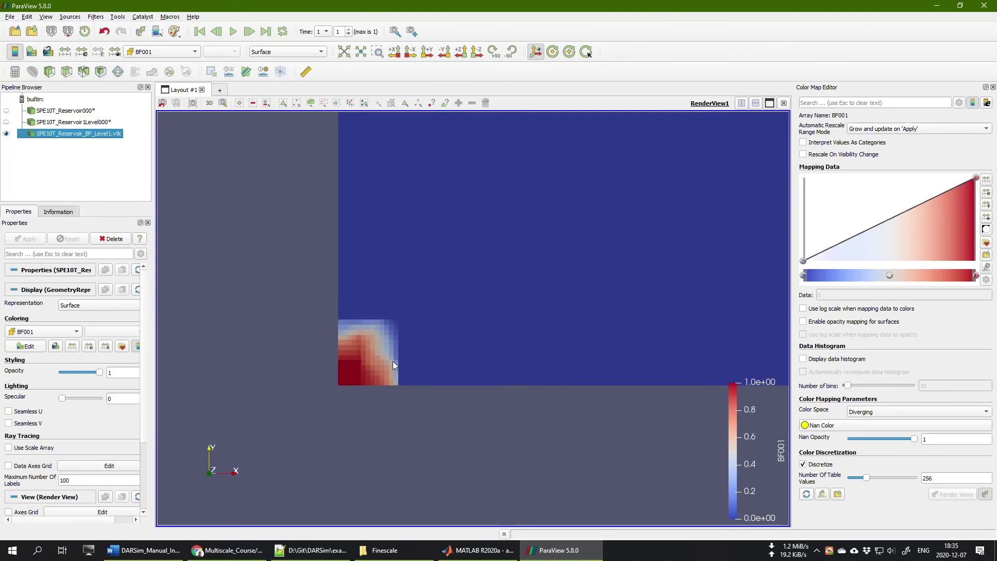
Colour the SPE10T_Reservoir_BF_Level1.vtk dataset by BF002, BF003 and BF004 in turn and examine each basis function up close
scroll(372, 344, up, 1)
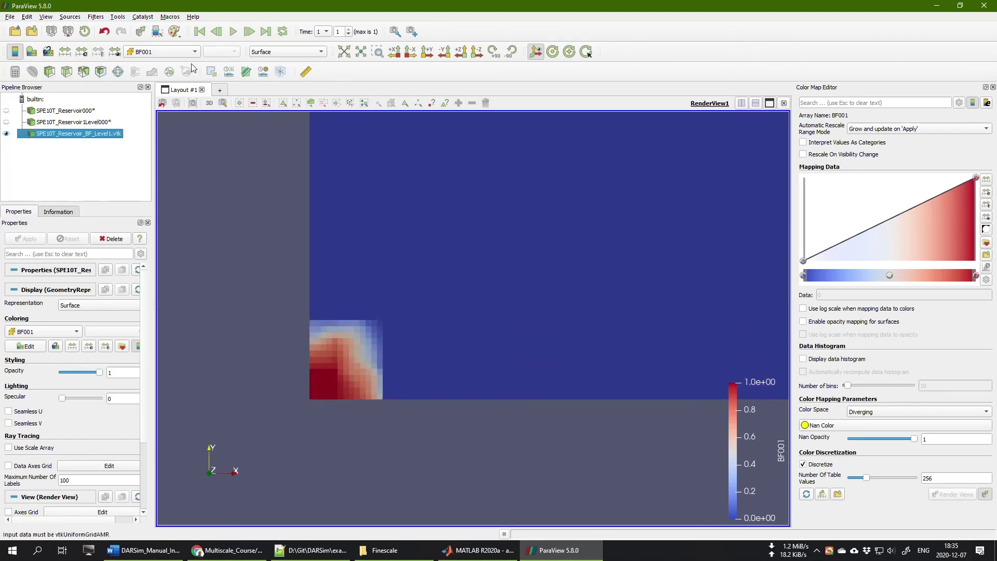
click(173, 50)
click(159, 29)
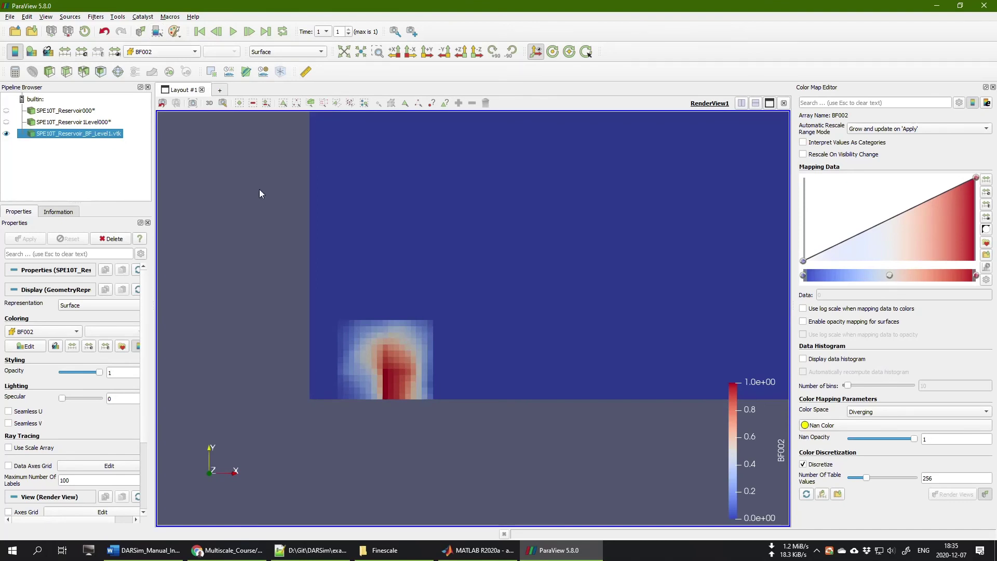
click(166, 51)
click(157, 39)
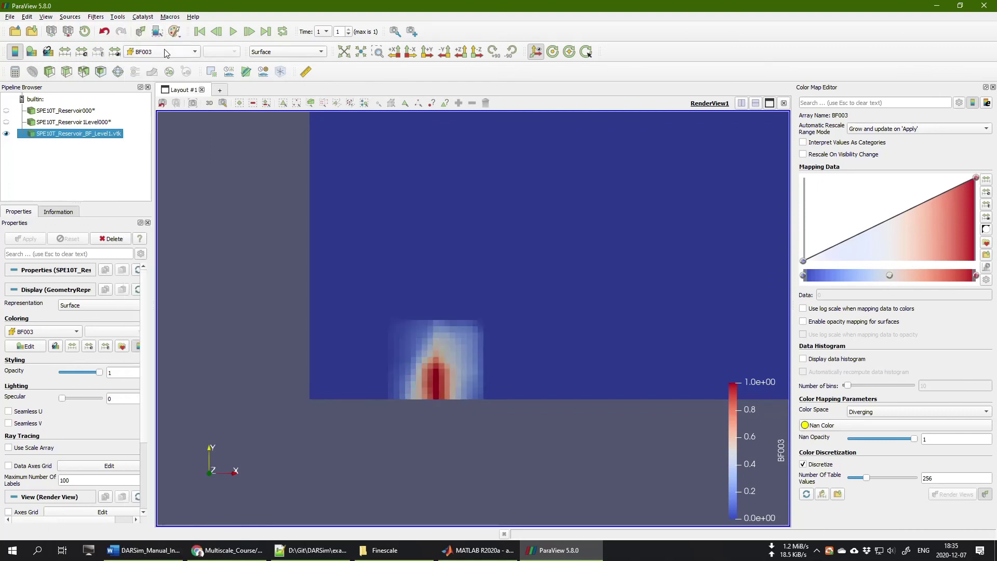
click(161, 52)
click(157, 44)
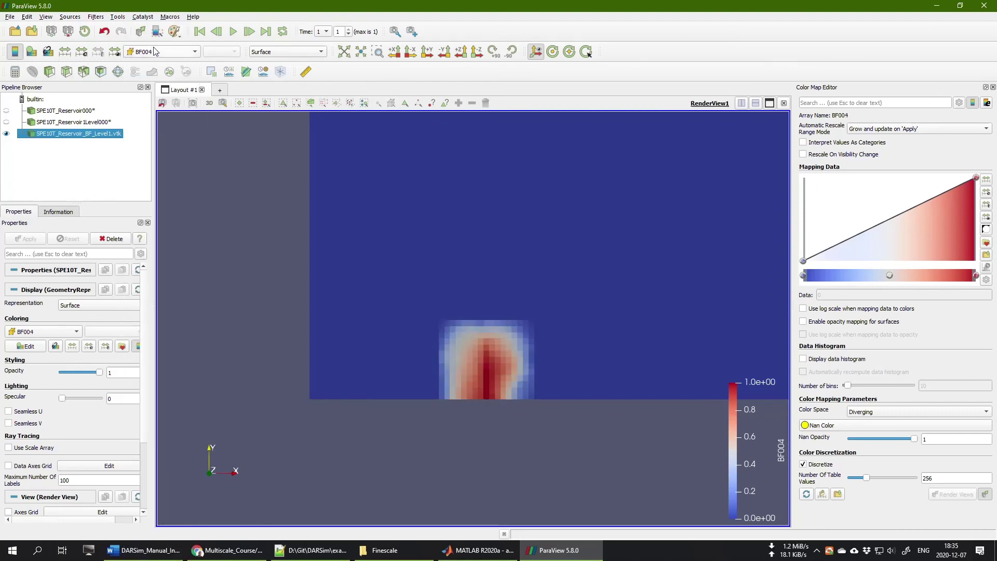
Step the dataset's colouring through the basis functions from BF005 up to BF044, with more of the reservoir in view
scroll(521, 260, down, 8)
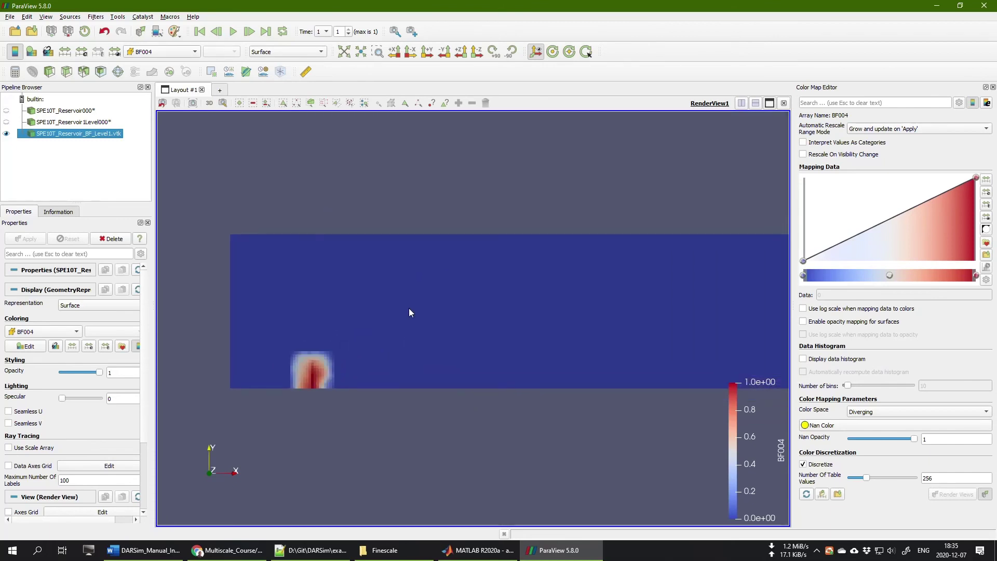
click(161, 52)
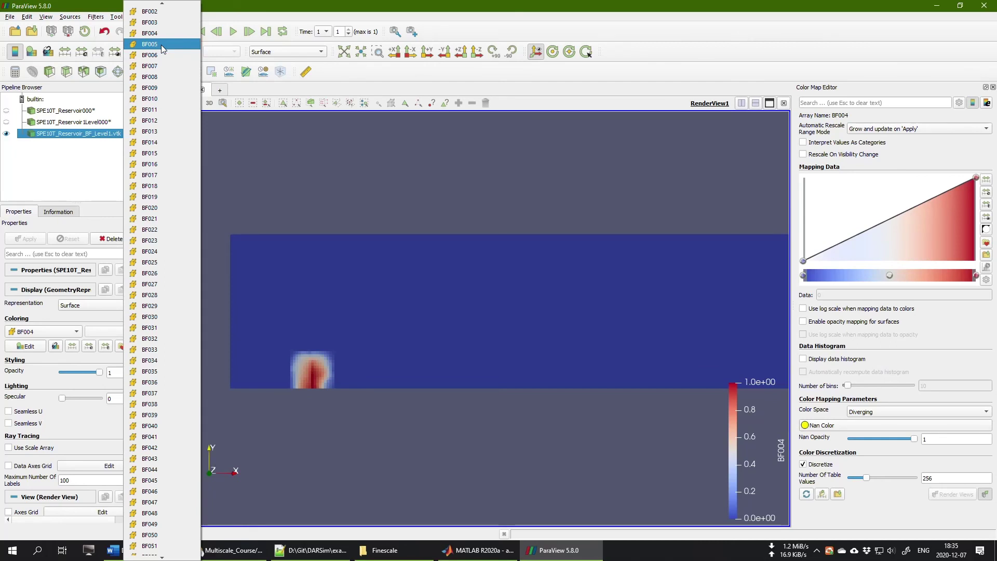
click(161, 45)
key(Down)
key(Down)
key(Down)
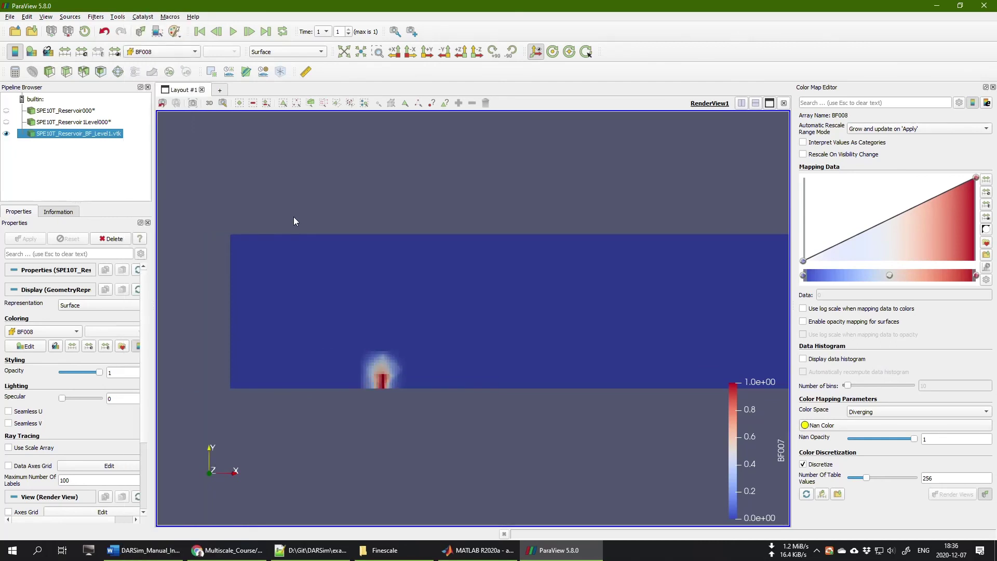
key(Down)
key(Down)
key(Down)
key(Down)
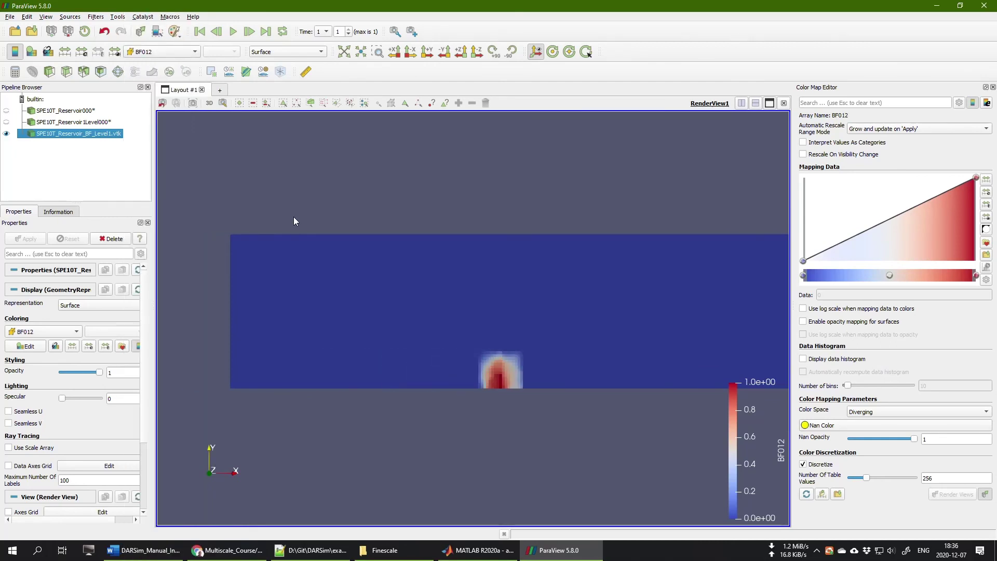
key(Down)
key(Down)
key(Down)
key(Down)
key(Down)
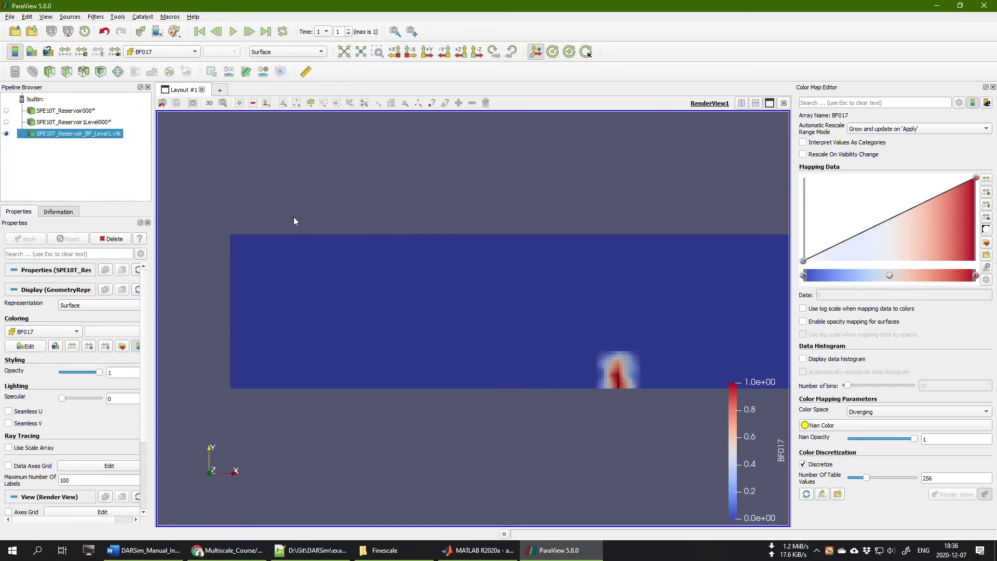
key(Down)
key(Down)
key(Down)
key(Down)
key(Down)
key(Down)
key(Down)
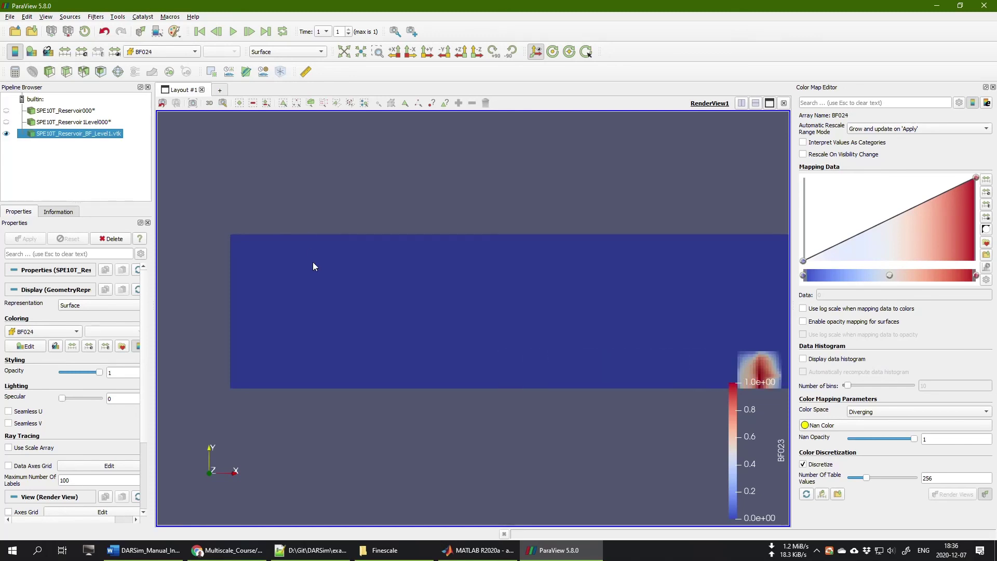
key(Down)
key(Down)
key(Down)
key(Down)
key(Down)
key(Down)
key(Down)
key(Down)
key(Down)
key(Down)
key(Down)
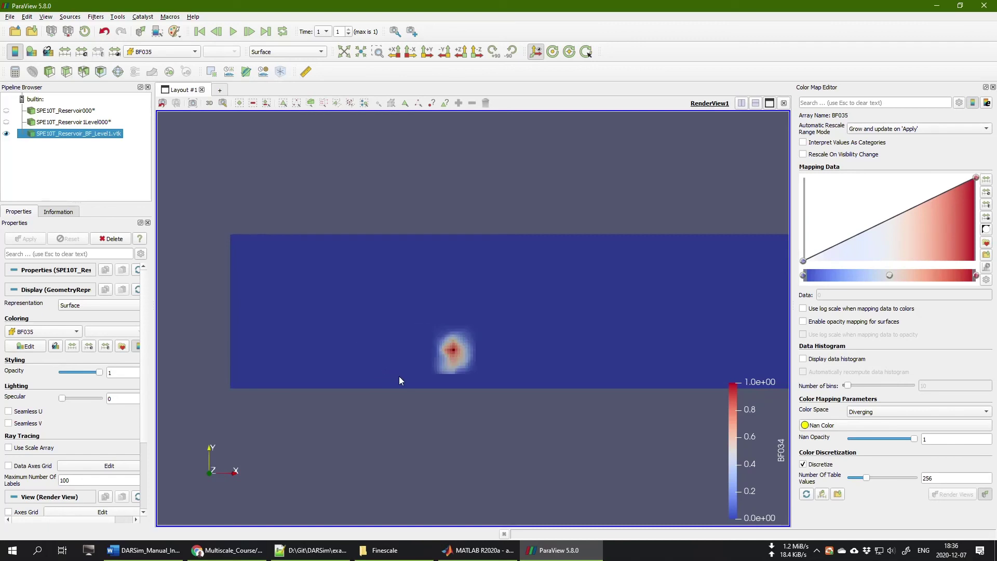
key(Down)
key(Down)
key(Down)
key(Down)
key(Down)
key(Down)
key(Down)
key(Down)
key(Down)
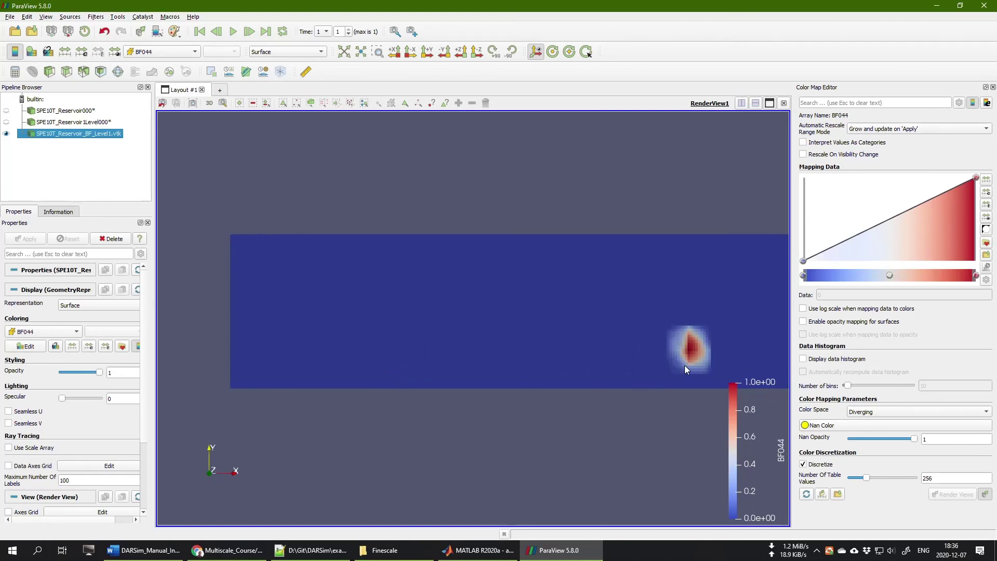
Step the colouring back through the basis functions from BF044 to BF024 and forward again to BF037
key(Up)
key(Up)
key(Up)
key(Up)
key(Up)
key(Up)
key(Up)
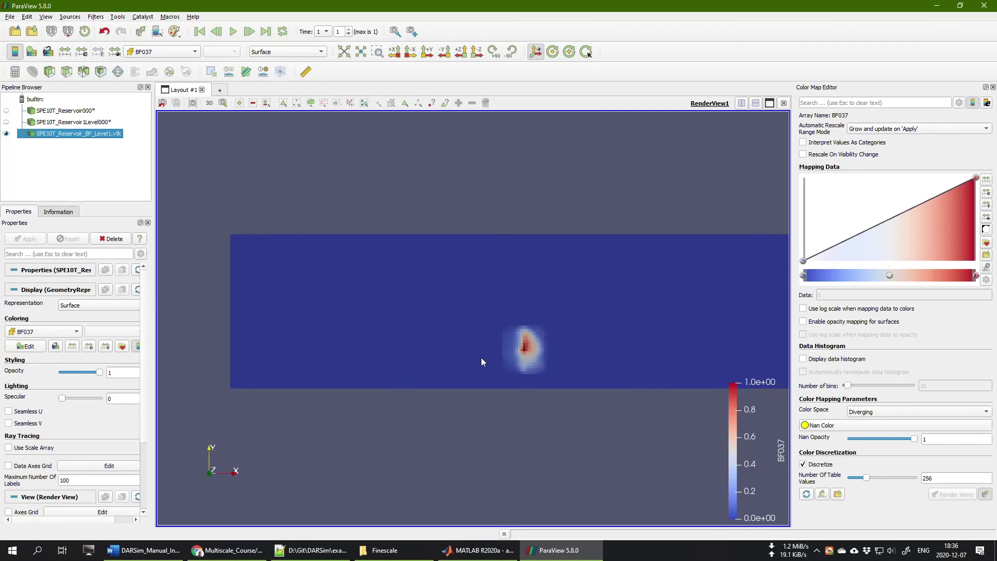
key(Up)
key(Up)
key(Up)
key(Up)
key(Up)
key(Up)
key(Up)
key(Up)
key(Up)
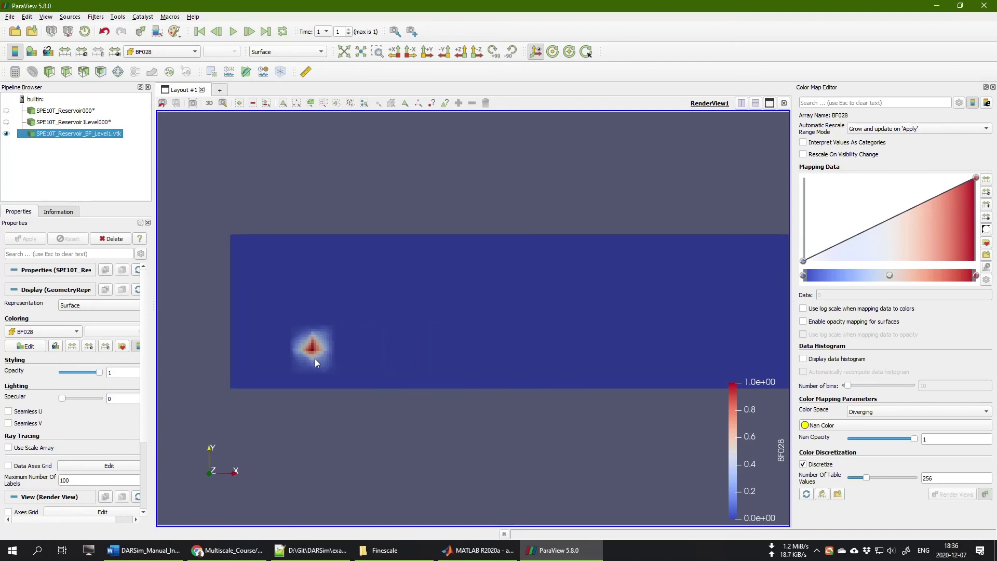
key(Up)
key(Up)
key(Up)
key(Up)
key(Down)
key(Down)
key(Down)
key(Down)
key(Down)
key(Down)
key(Down)
key(Down)
key(Down)
key(Down)
key(Down)
key(Down)
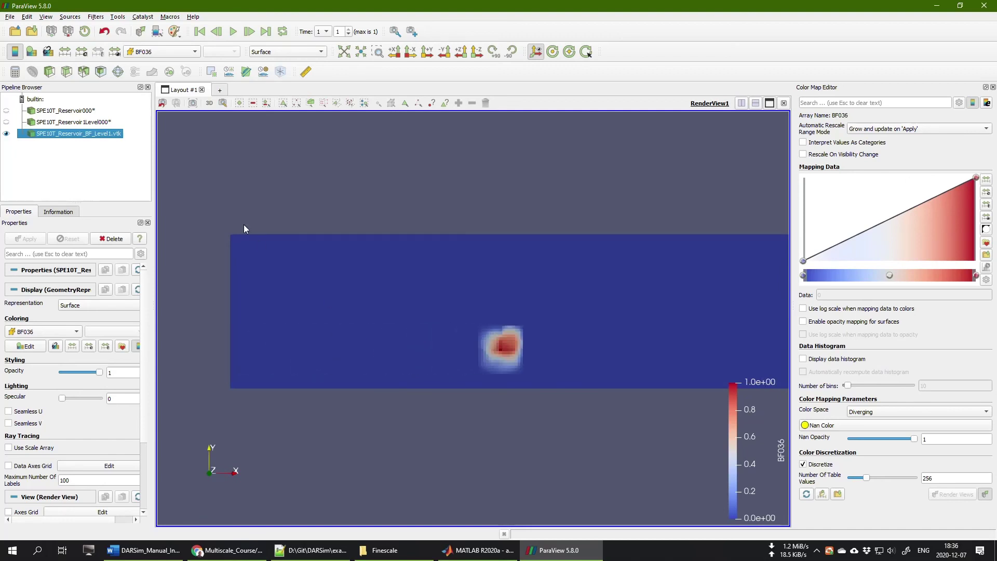
key(Down)
Colour the SPE10T_Reservoir_BF_Level1.vtk dataset by BF144 and inspect the basis function in the reservoir's opposite corner
click(171, 51)
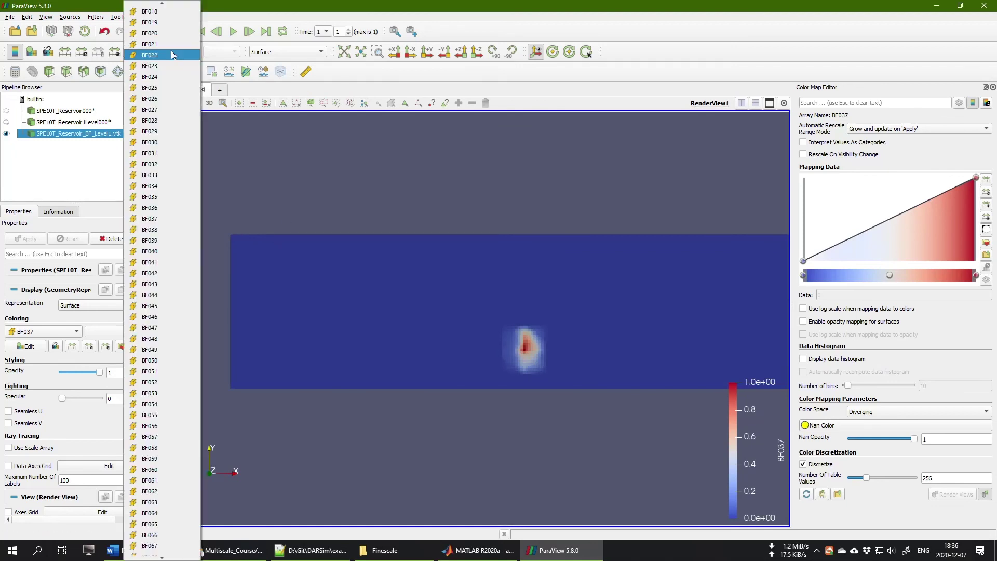
scroll(166, 363, down, 20)
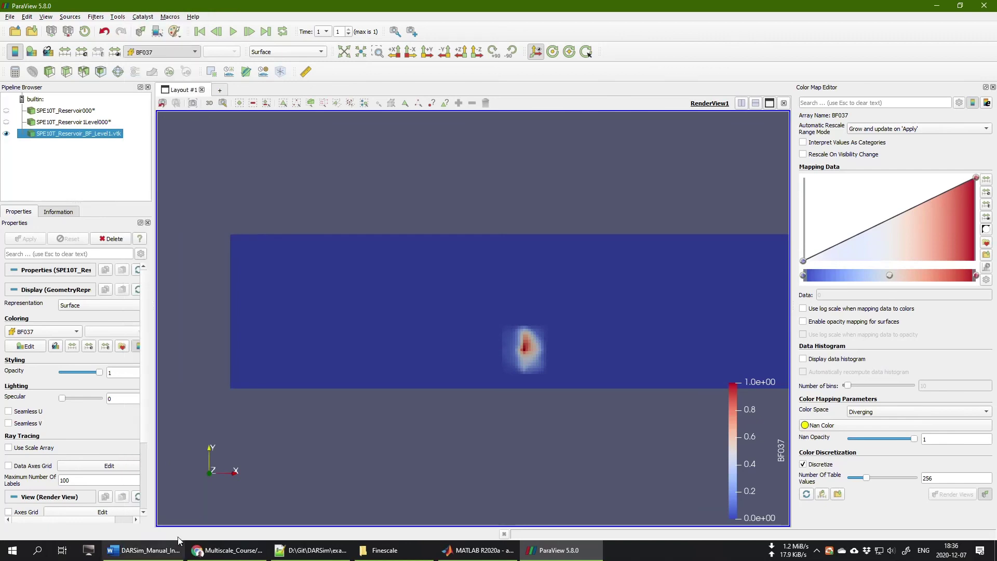
click(170, 545)
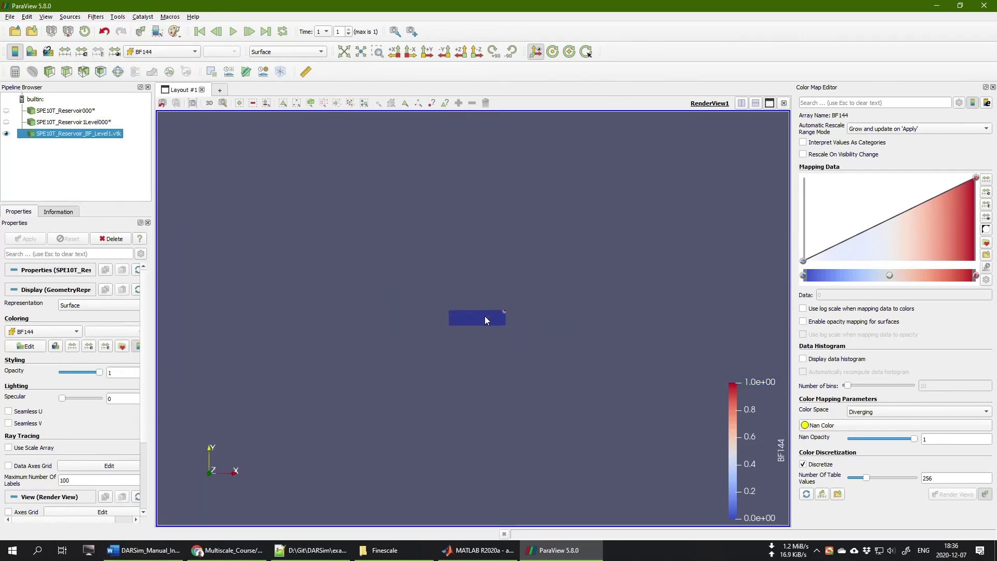
scroll(484, 316, up, 15)
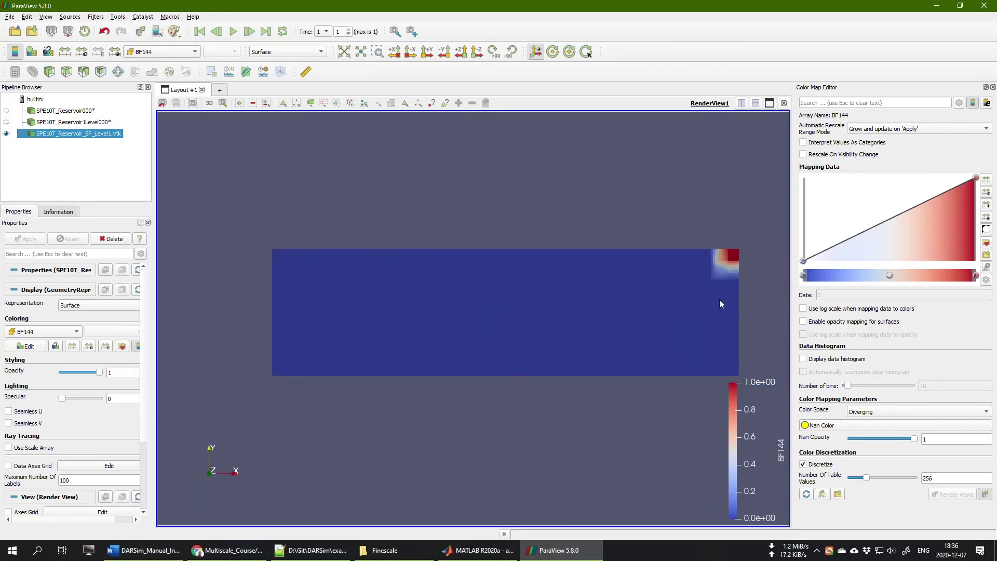
drag(718, 299, 650, 304)
scroll(674, 265, up, 3)
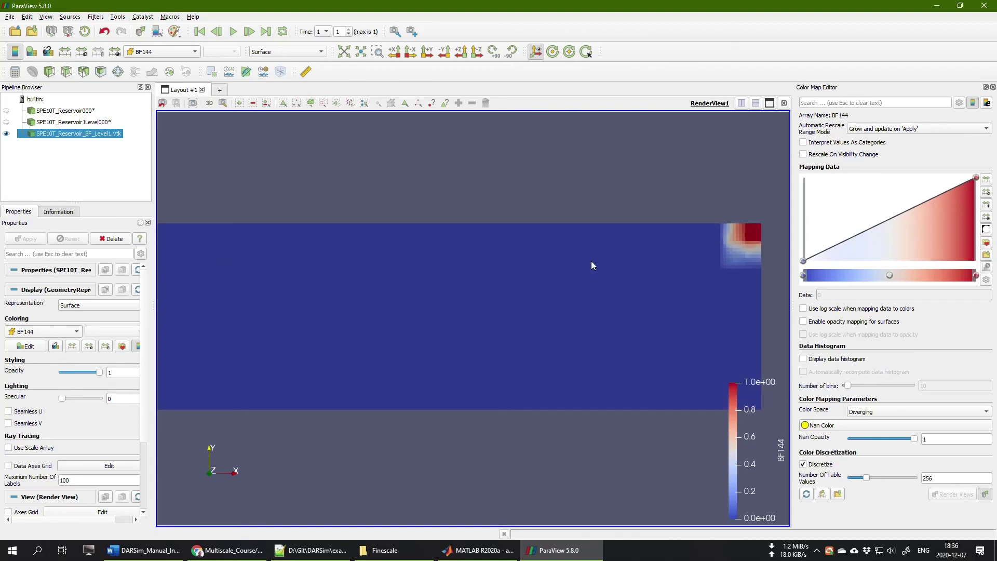
Show the SPE10T_Reservoir000* dataset along with the basis functions and colour it by DualCoarseType
click(62, 111)
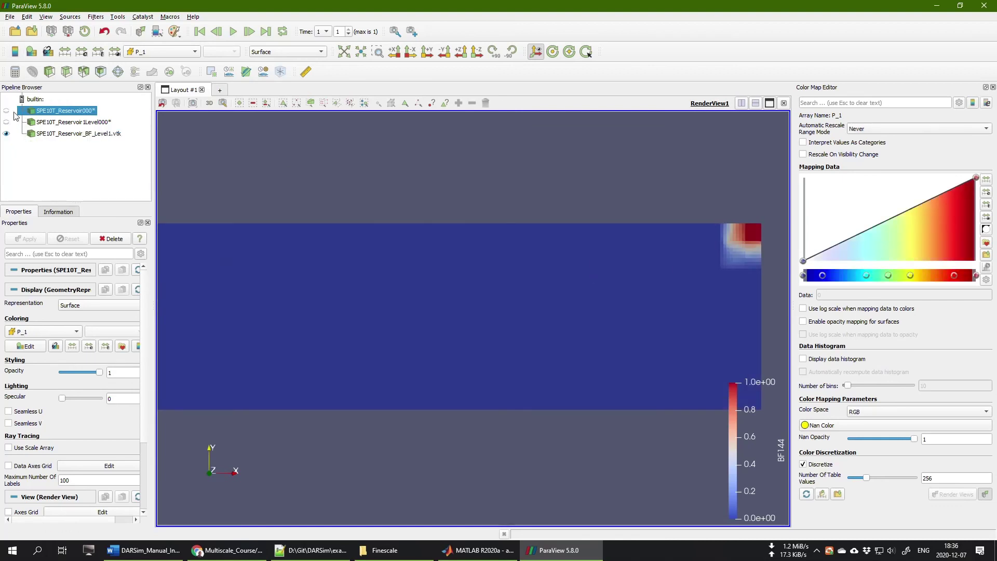
click(7, 110)
click(162, 52)
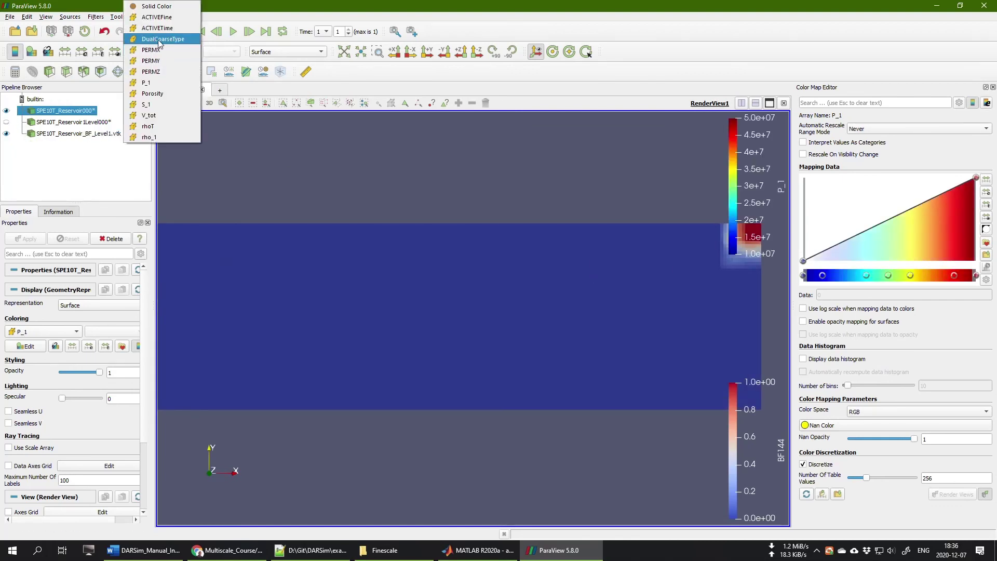
click(169, 39)
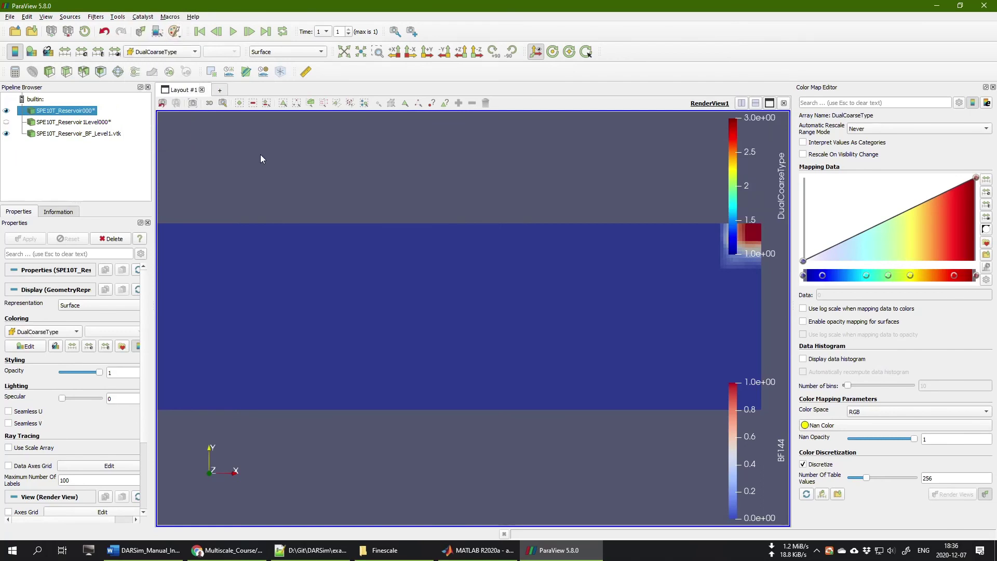
Set the opacity of the SPE10T_Reservoir_BF_Level1.vtk dataset to 0.76 to see the dual coarse grid through it
click(48, 134)
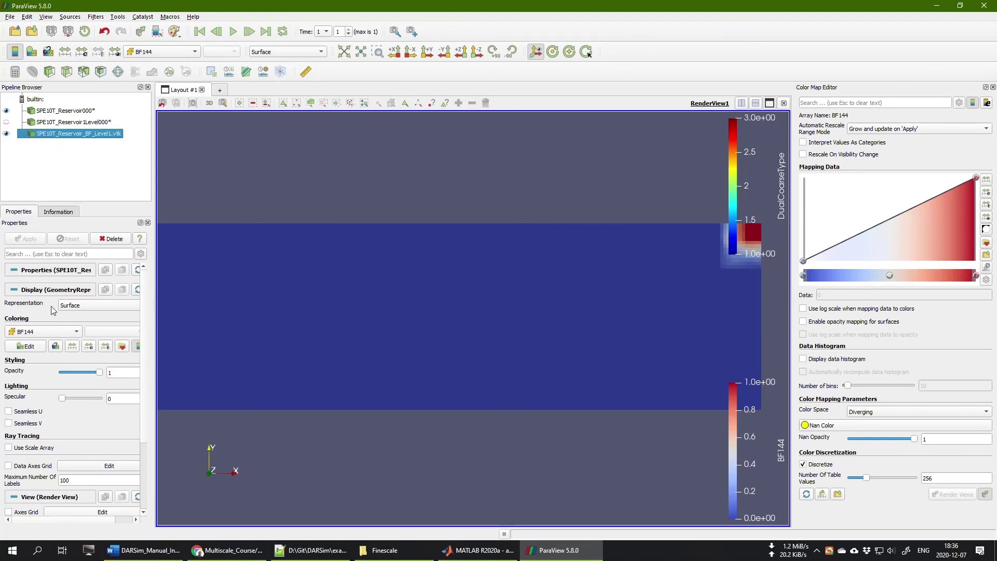
drag(100, 372, 90, 369)
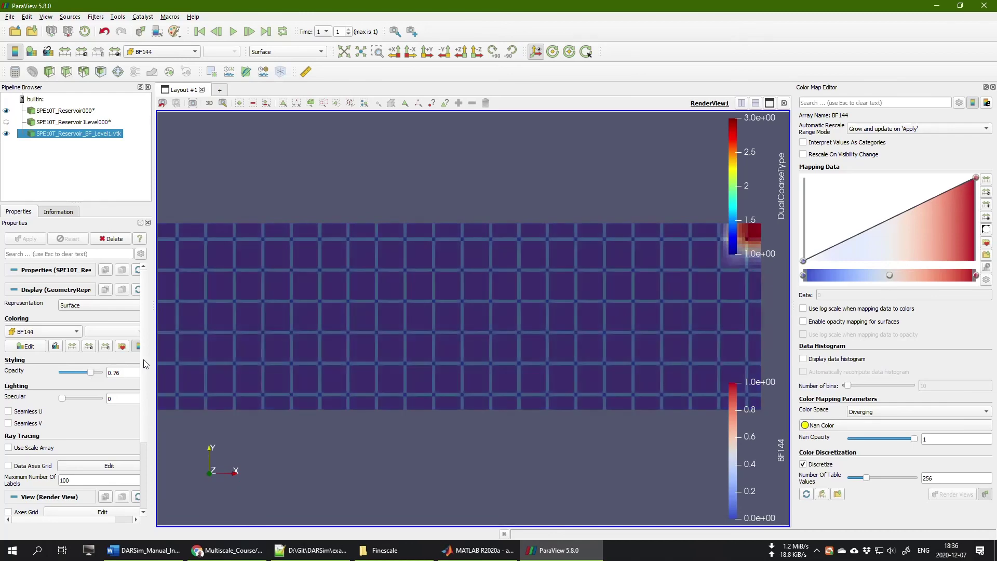
scroll(562, 293, down, 2)
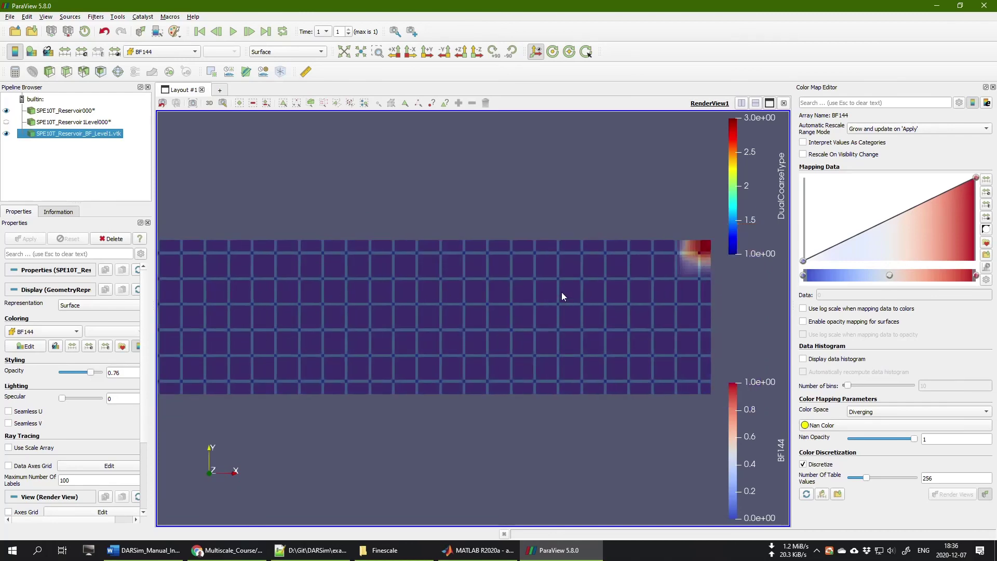
drag(587, 308, 482, 298)
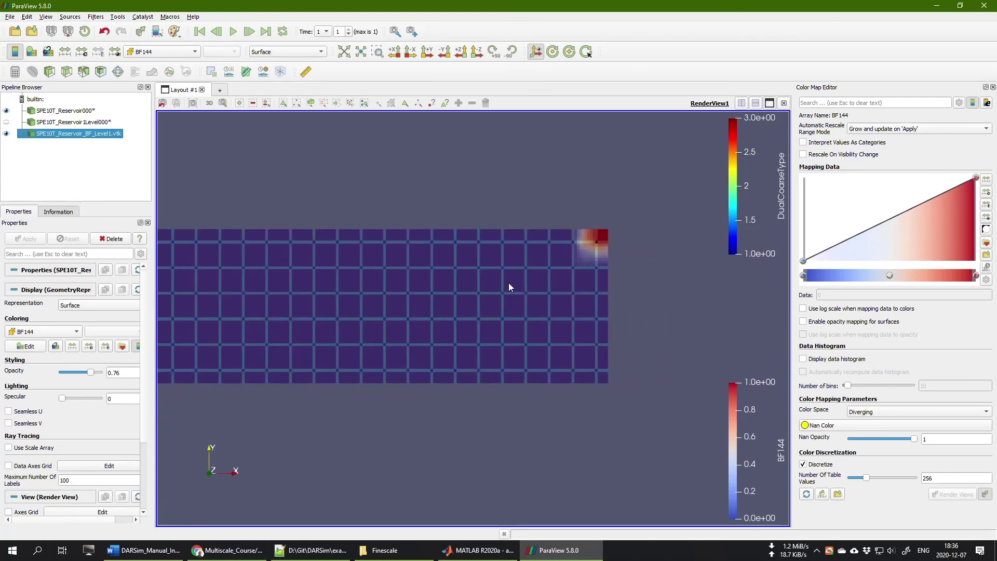
Show the SPE10T_Reservoir1Level000* dataset as Wireframe and examine the corner basis function against the coarse grid
click(57, 122)
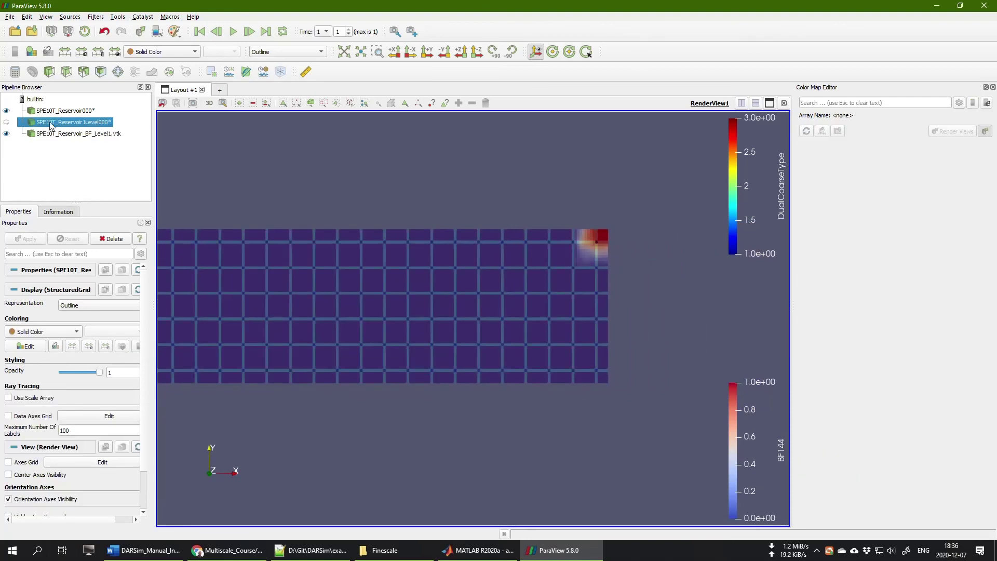
click(7, 122)
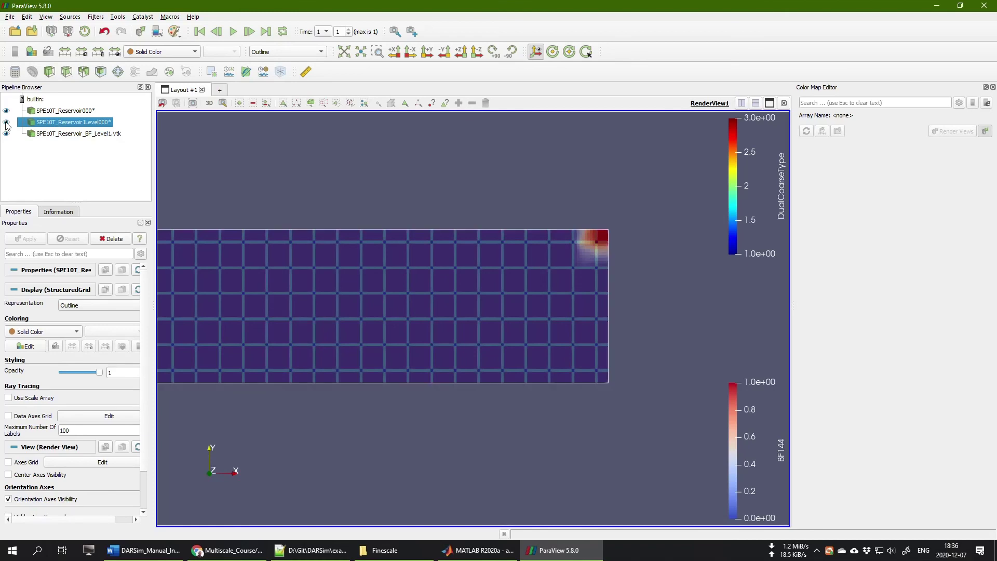
click(268, 51)
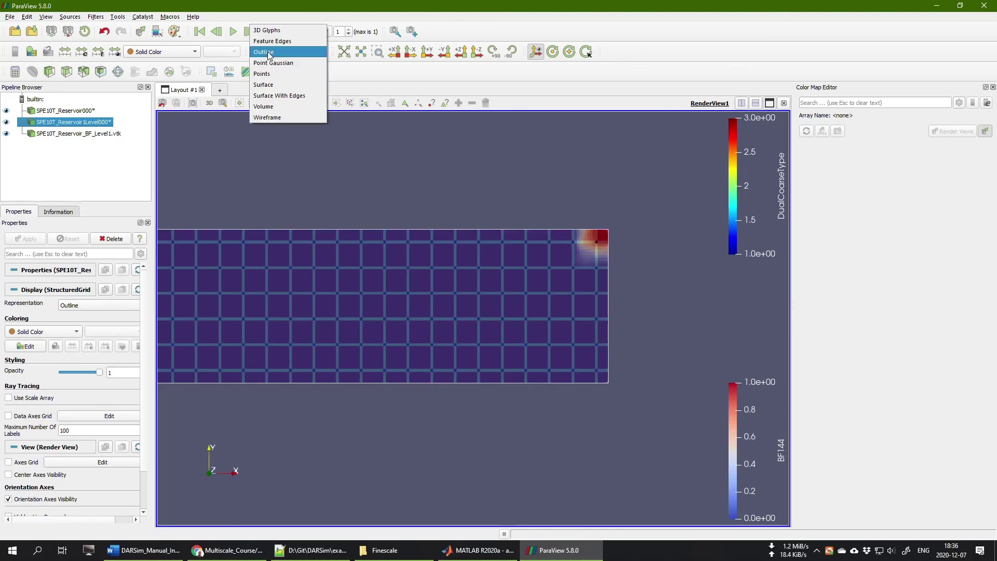
click(266, 117)
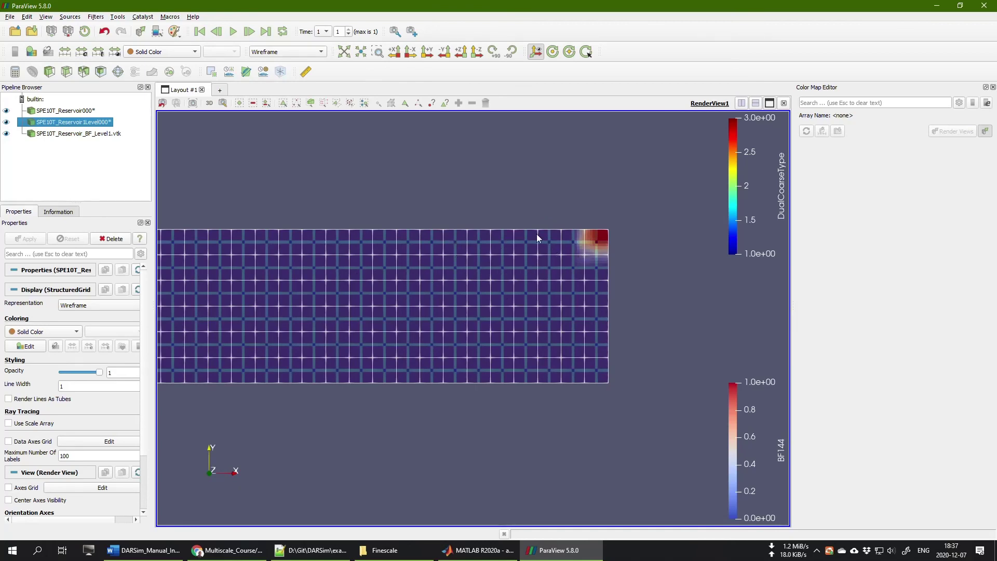
scroll(600, 257, up, 2)
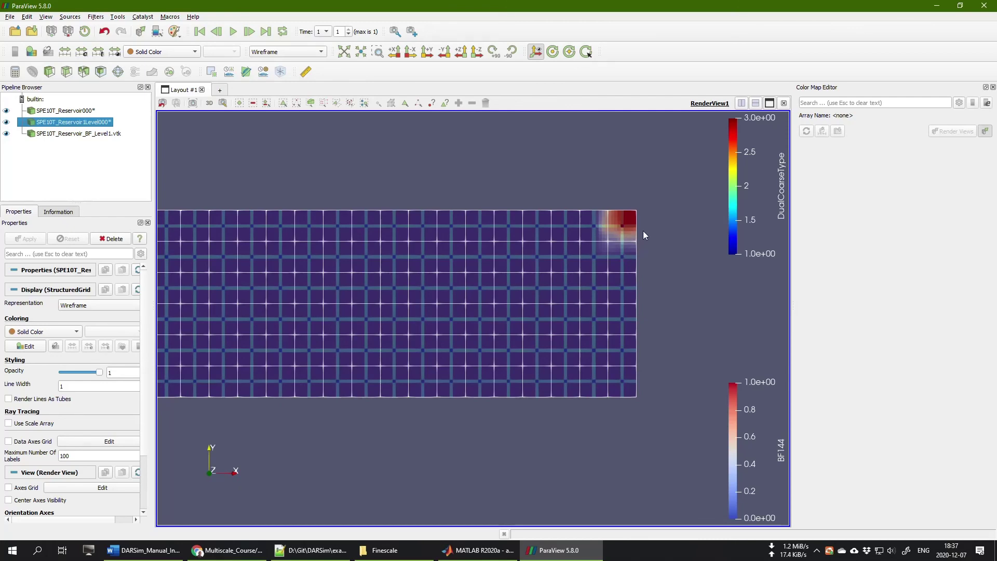
scroll(633, 255, up, 1)
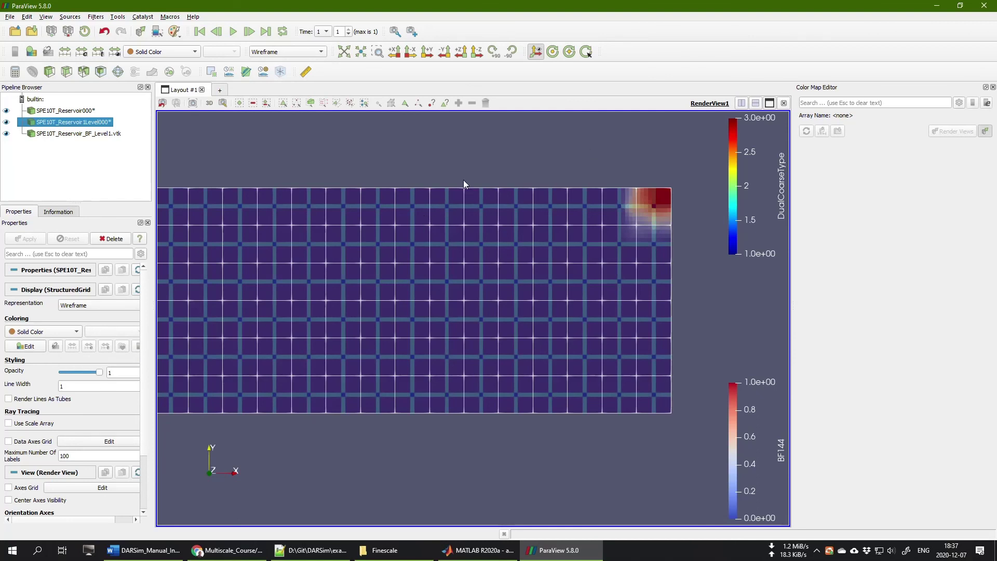
Switch to SimulatorSettings.txt in Notepad++ and set the DLGR keyword's value to 1
click(478, 550)
click(323, 553)
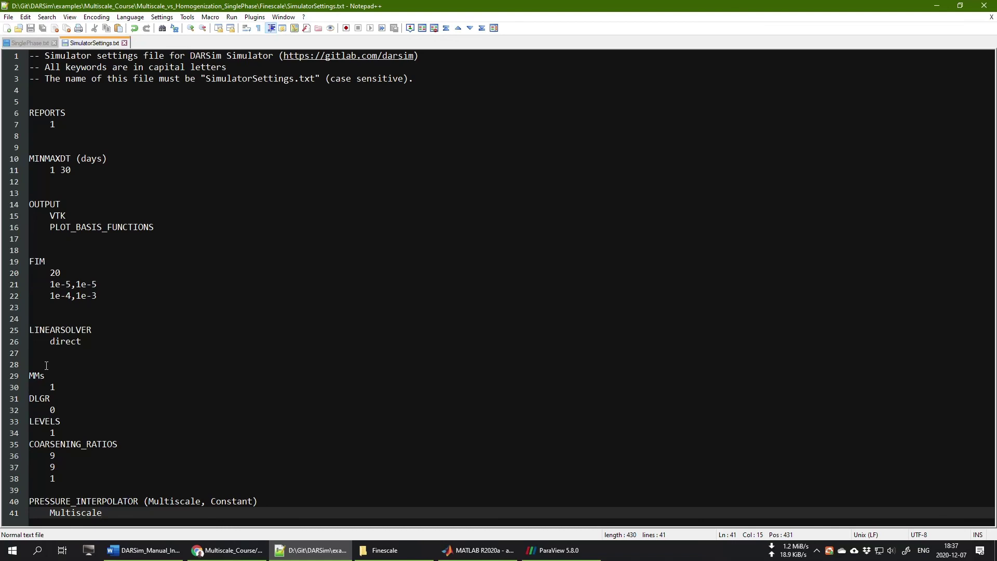
drag(31, 374, 59, 410)
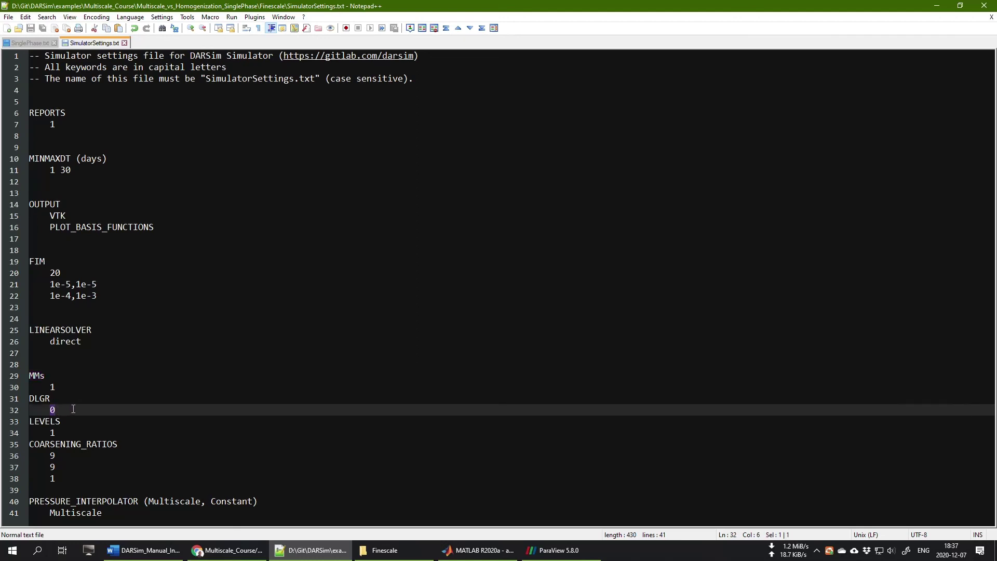
text(1)
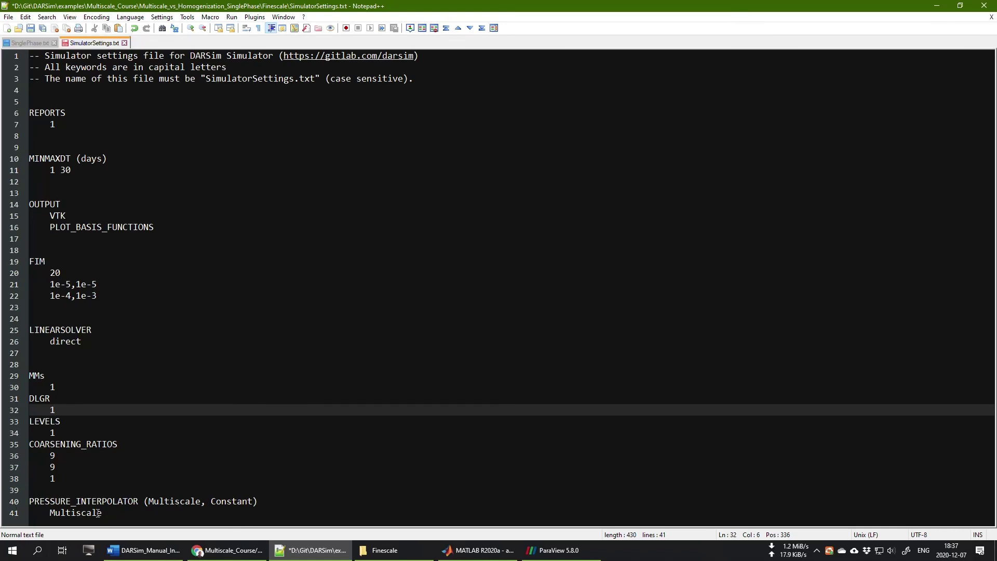
Replace the PRESSURE_INTERPOLATOR value with Constant, copied from the options in its heading, and save the settings file
double_click(232, 501)
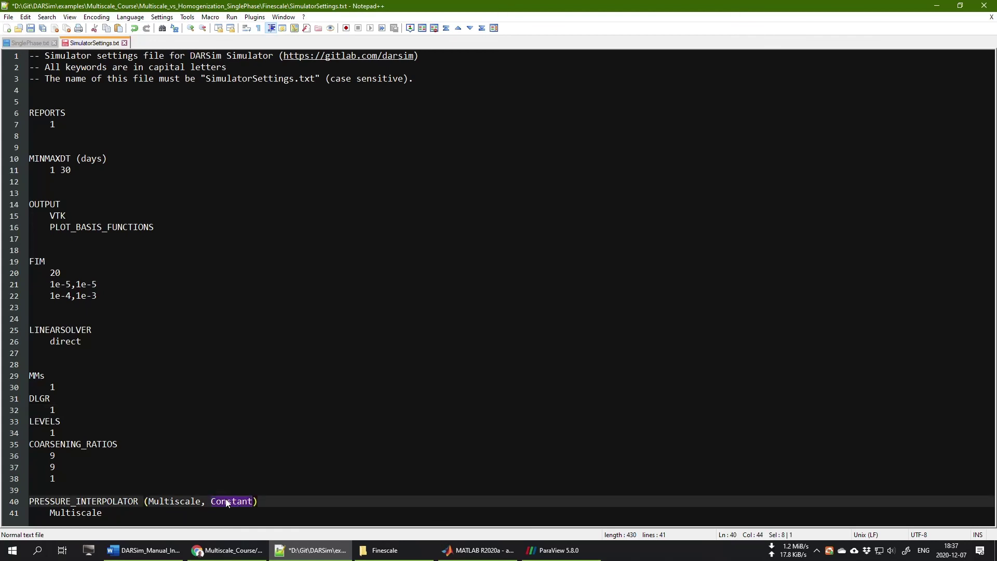
right_click(227, 502)
click(244, 297)
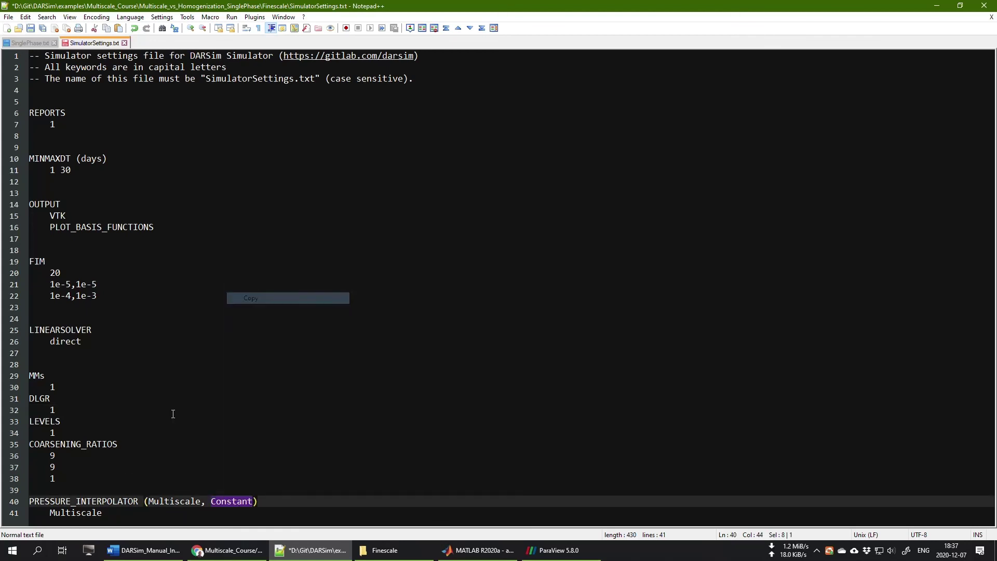
double_click(73, 513)
right_click(73, 512)
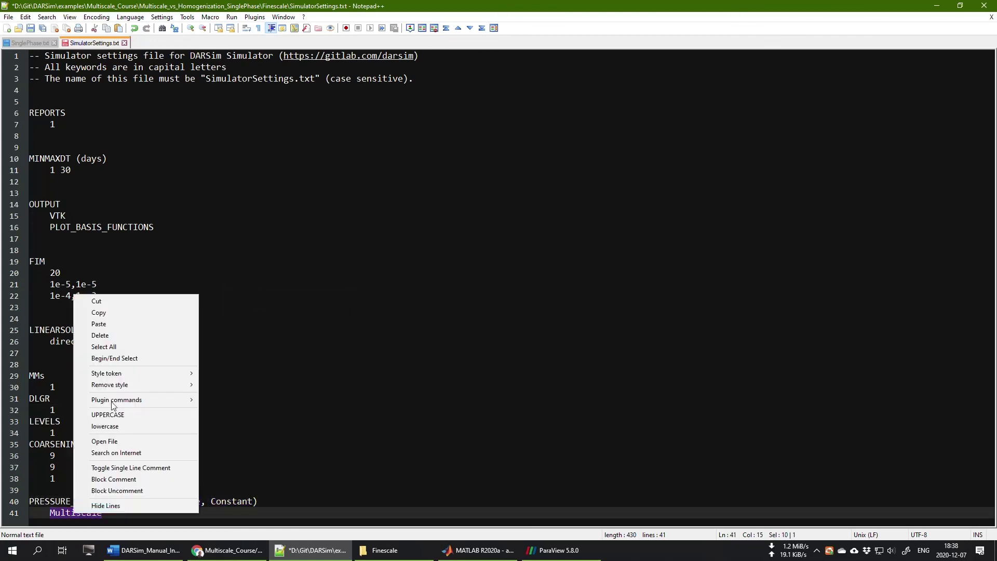
click(99, 324)
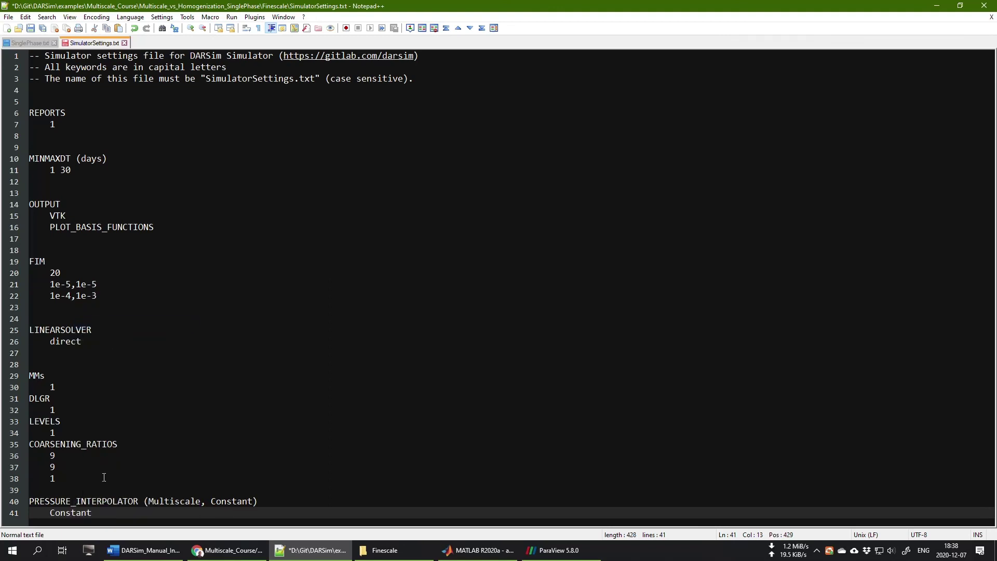
click(31, 29)
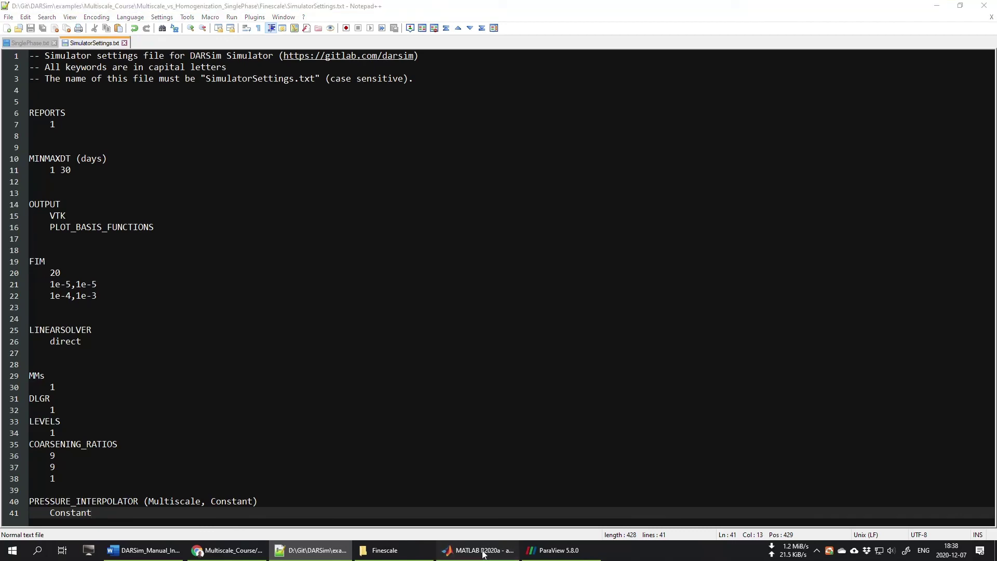
Switch to MATLAB and rerun the previous DARSimResSim command on the Finescale case with SinglePhase.txt
click(511, 545)
text(DAR)
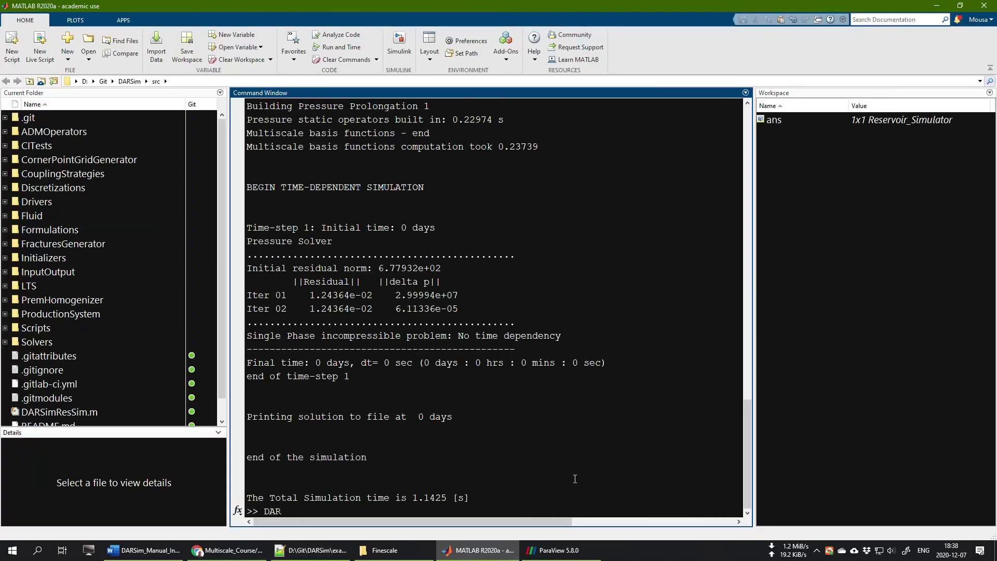
key(Up)
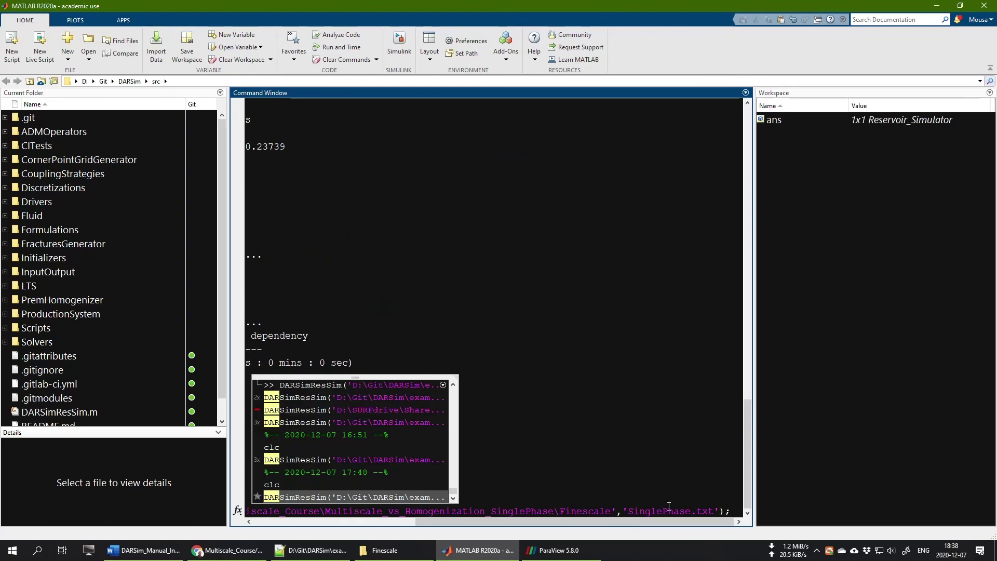
click(730, 510)
key(Return)
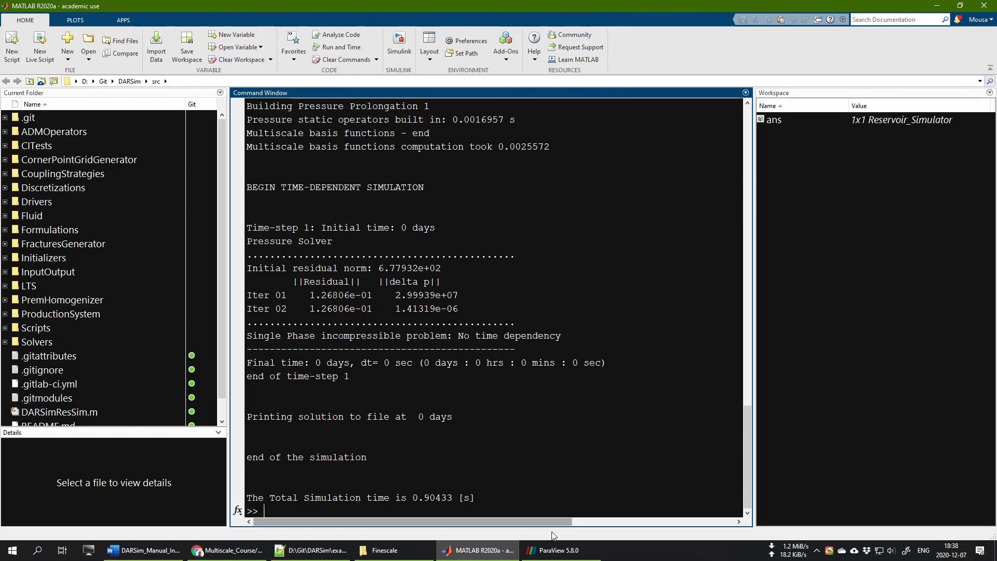
Switch to ParaView and delete all three loaded SPE10T_Reservoir datasets
click(554, 550)
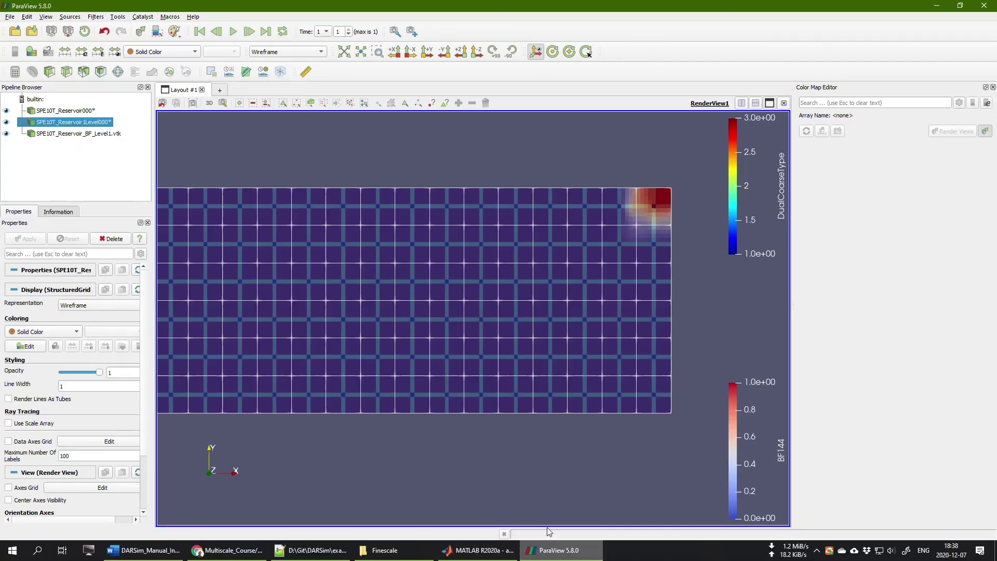
shift+click(67, 136)
key(Delete)
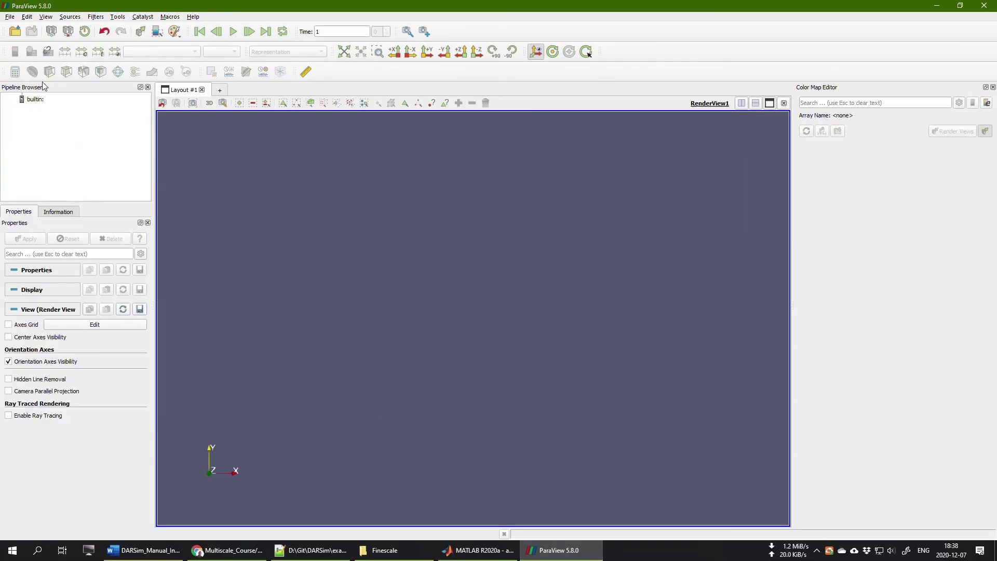
Load the new SPE10T_Reservoir, SPE10T_Reservoir1Level and SPE10T_Reservoir_BF_Level1.vtk outputs from the Finescale VTK folder
key(ctrl+o)
click(410, 170)
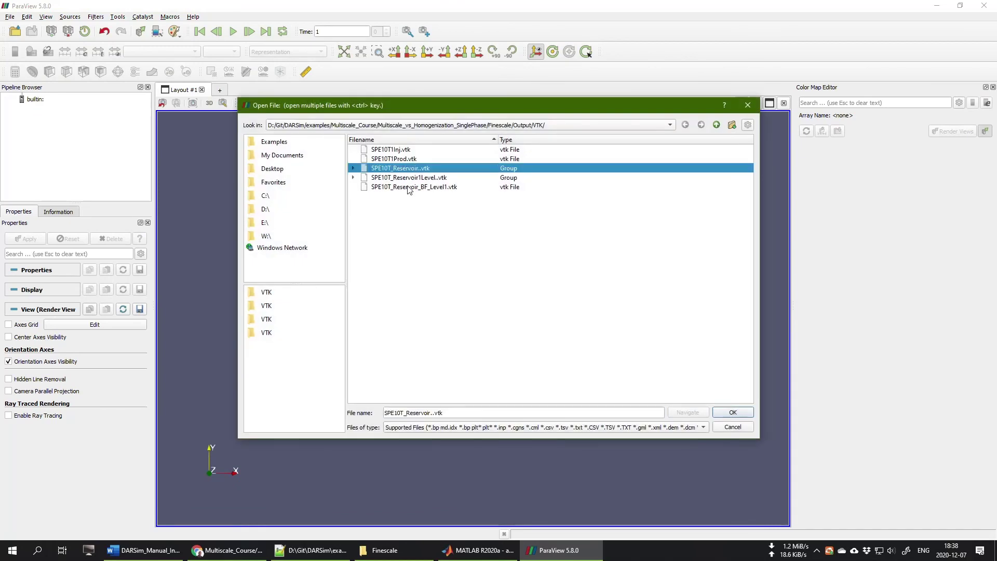
shift+click(410, 188)
click(732, 412)
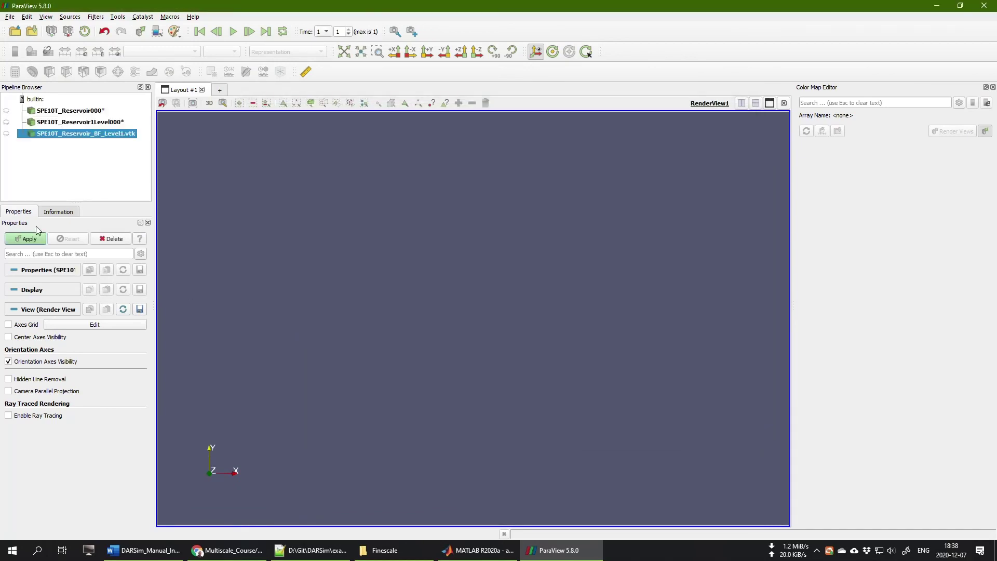
click(24, 237)
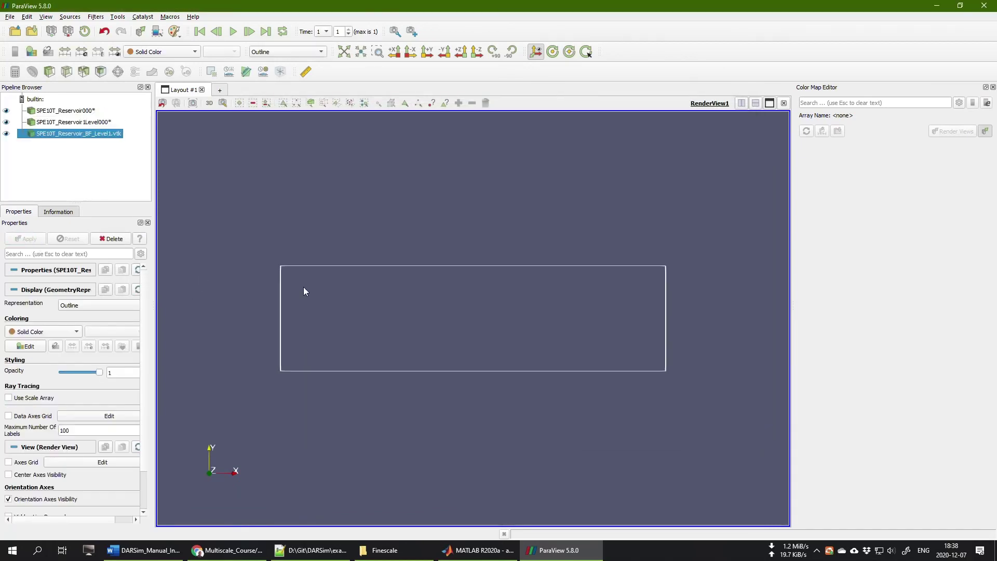
Hide the coarse-level and basis-function datasets and show SPE10T_Reservoir000* as Surface
scroll(304, 287, up, 3)
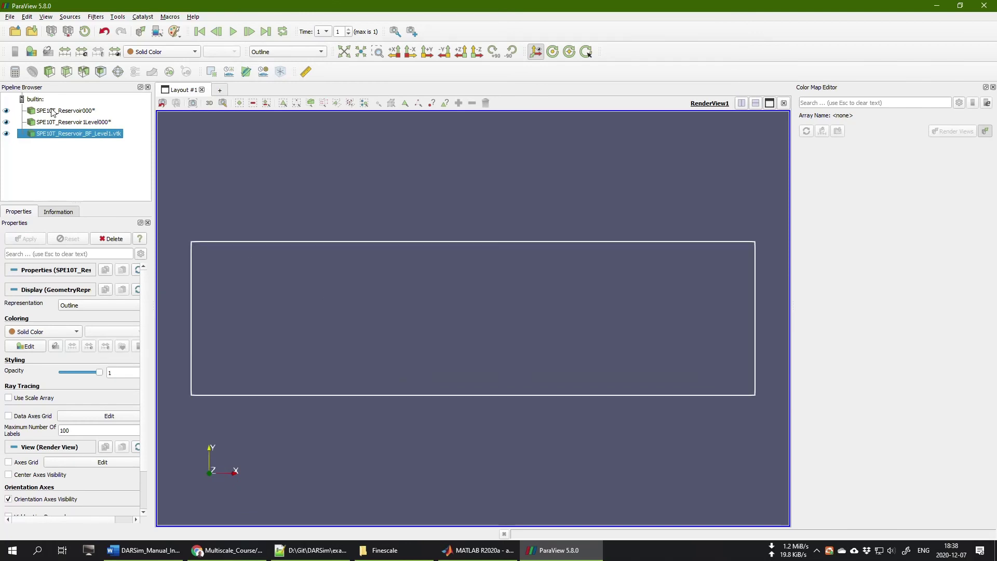
click(6, 122)
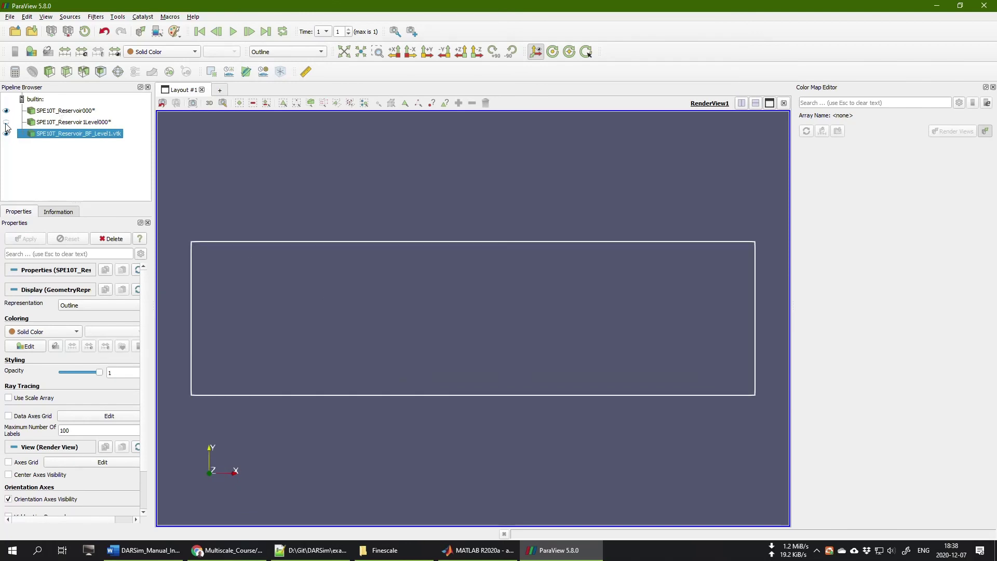
click(58, 111)
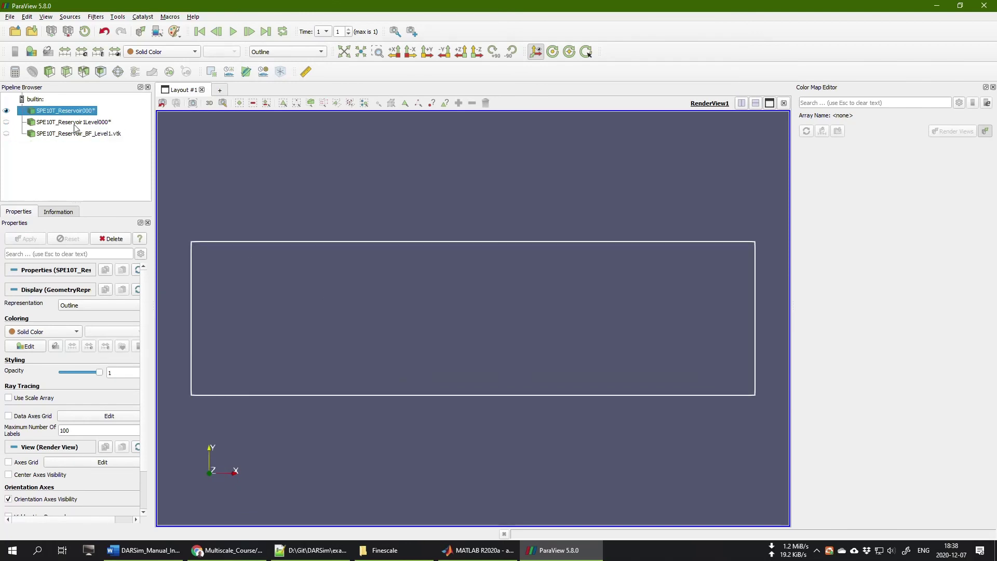
click(289, 52)
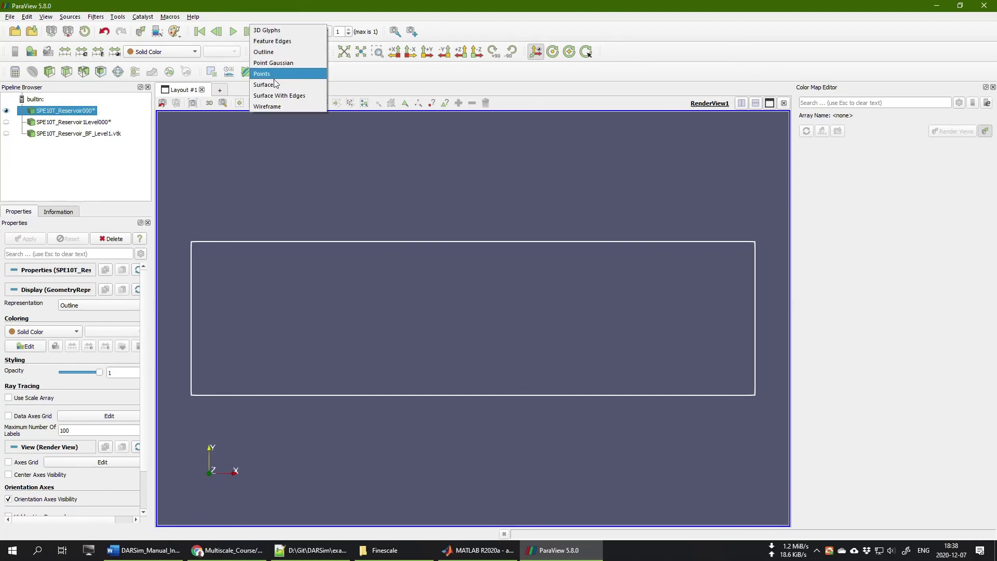
click(248, 71)
Colour the SPE10T_Reservoir000* dataset by PERMX and after that by P_1 to inspect the pressure solution
click(160, 51)
click(172, 85)
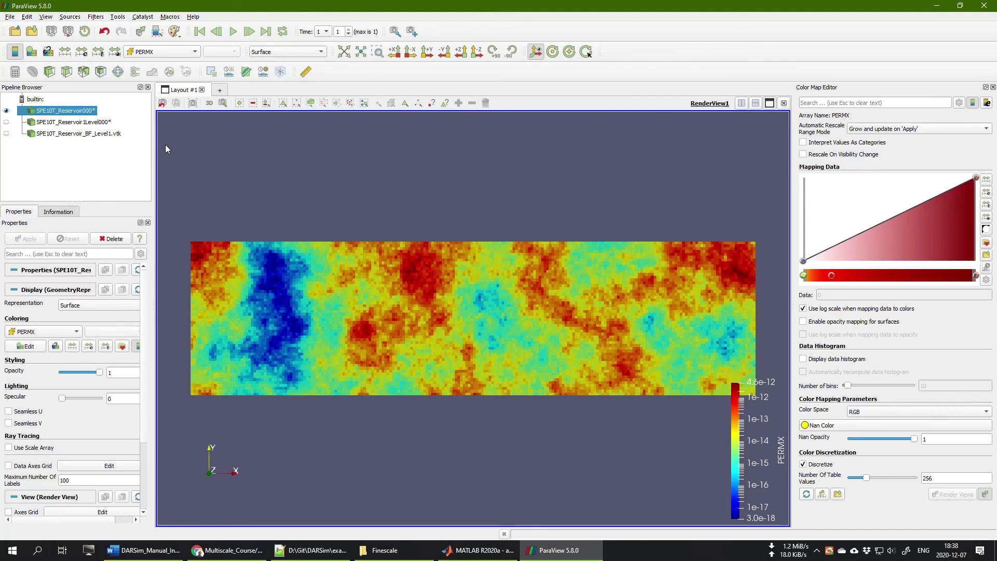
click(161, 52)
click(155, 82)
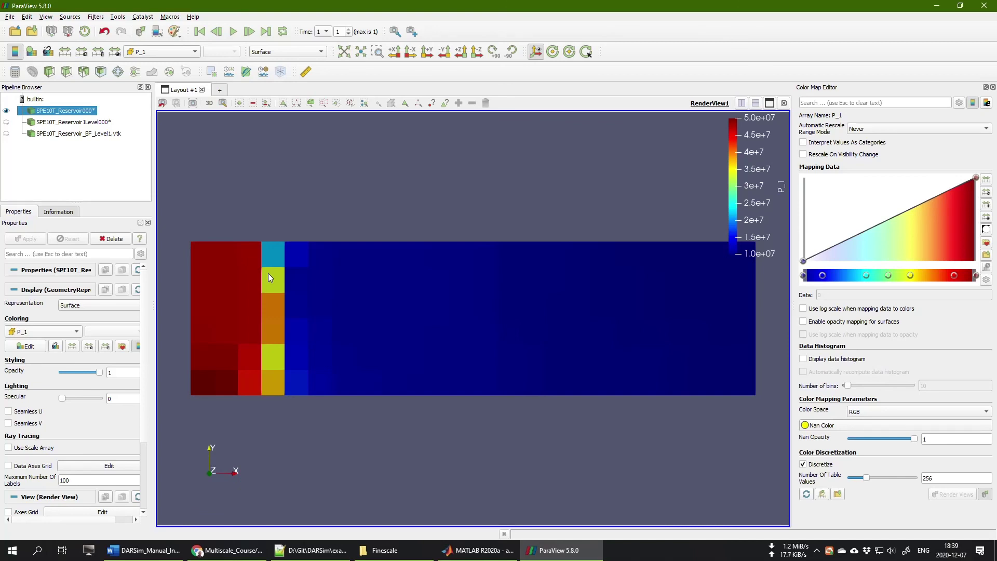
Show only the SPE10T_Reservoir_BF_Level1.vtk dataset as Surface, coloured by BF001
click(6, 111)
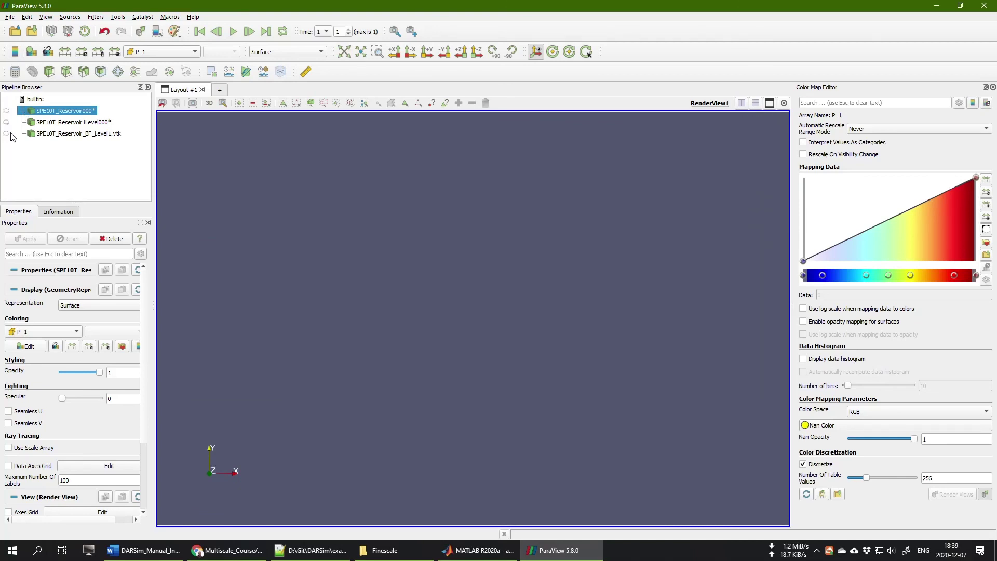
click(39, 133)
click(7, 134)
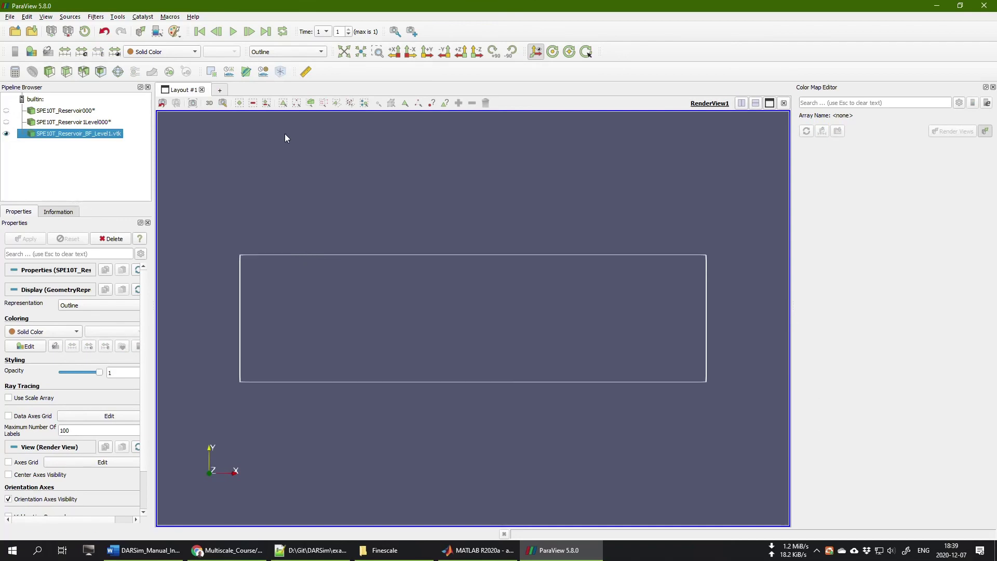
click(177, 55)
click(295, 52)
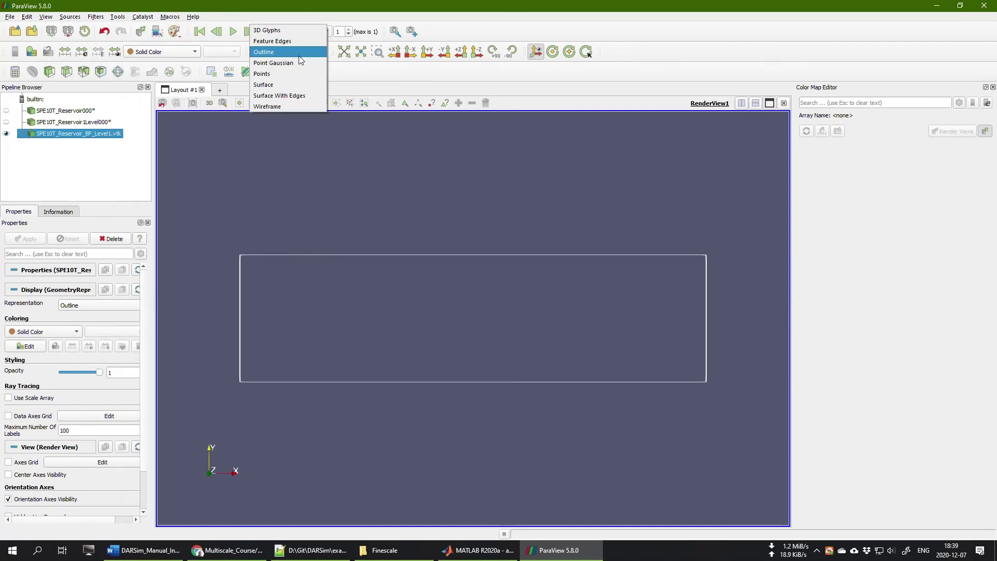
click(272, 84)
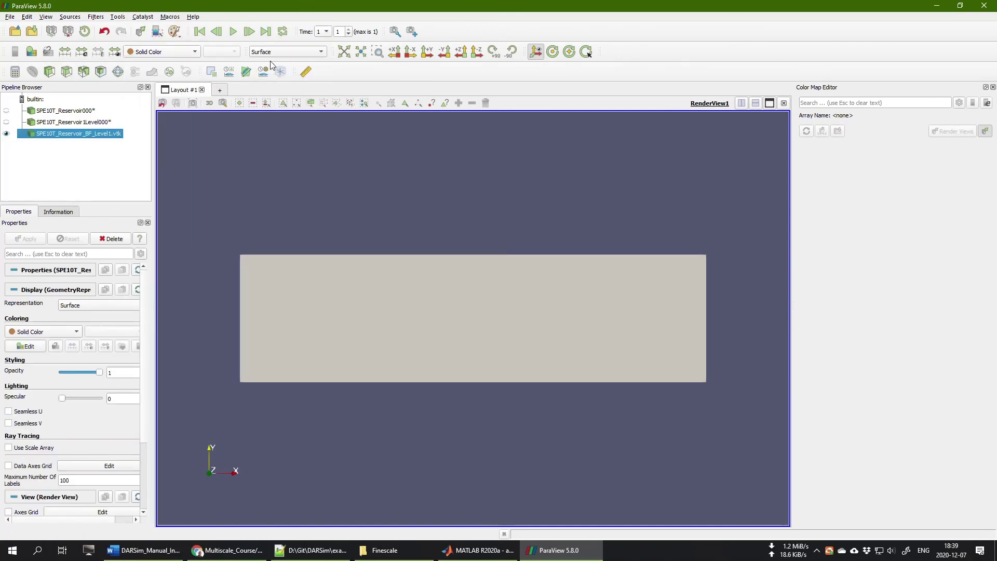
click(158, 51)
click(156, 20)
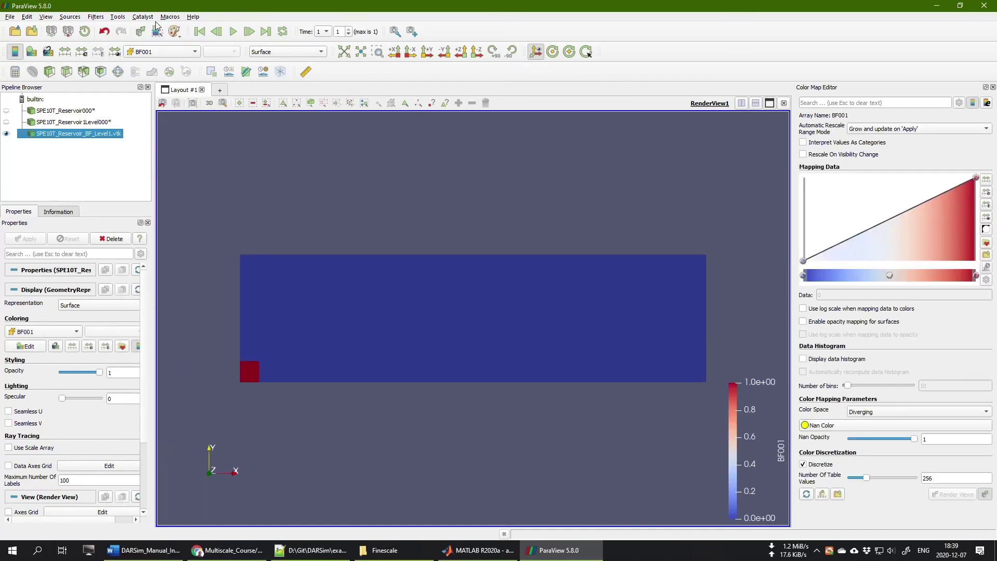
click(154, 56)
click(149, 28)
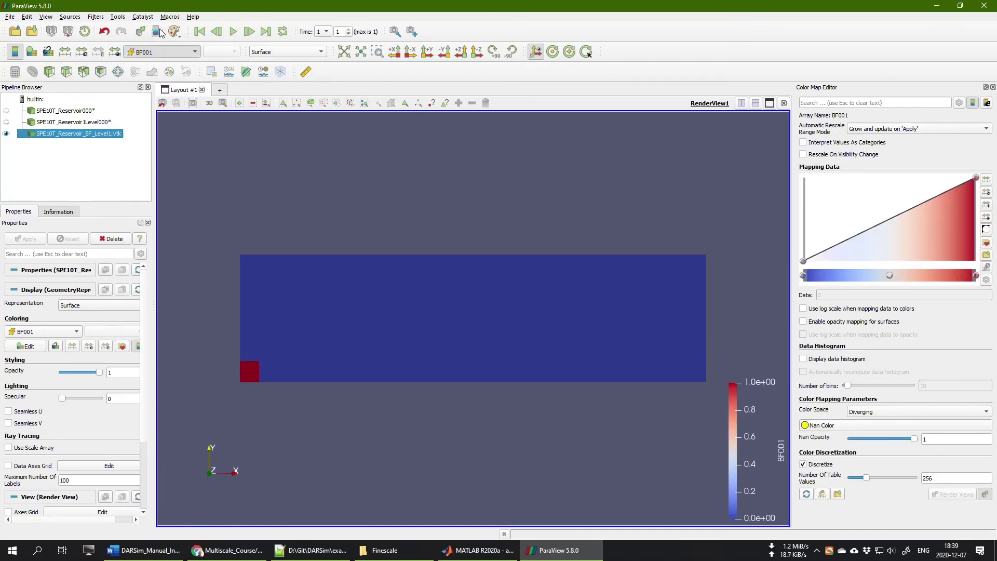
Colour the basis-function dataset in turn by BF004, BF007, BF009 and BF016 to compare the constant basis functions
click(158, 53)
click(158, 46)
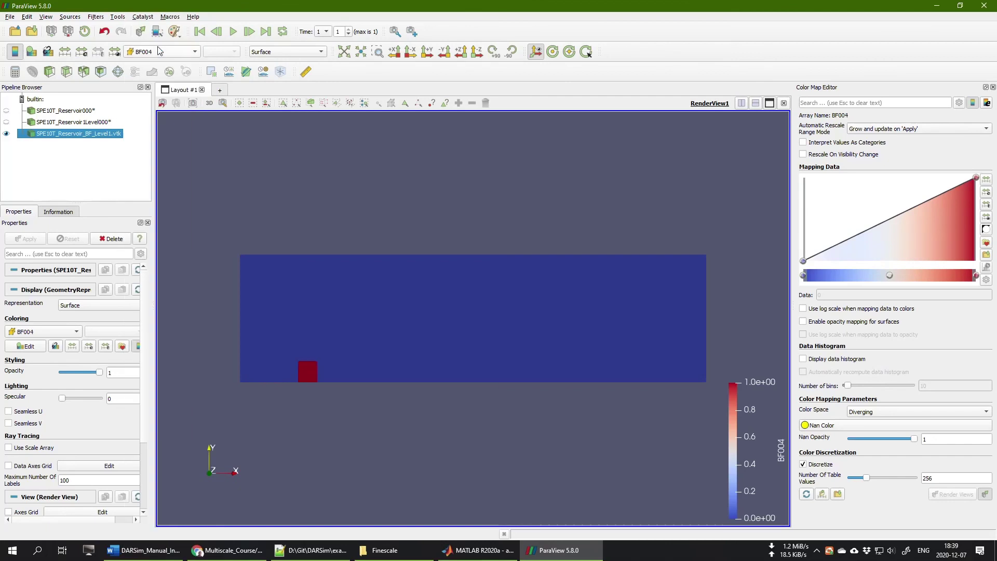
click(158, 51)
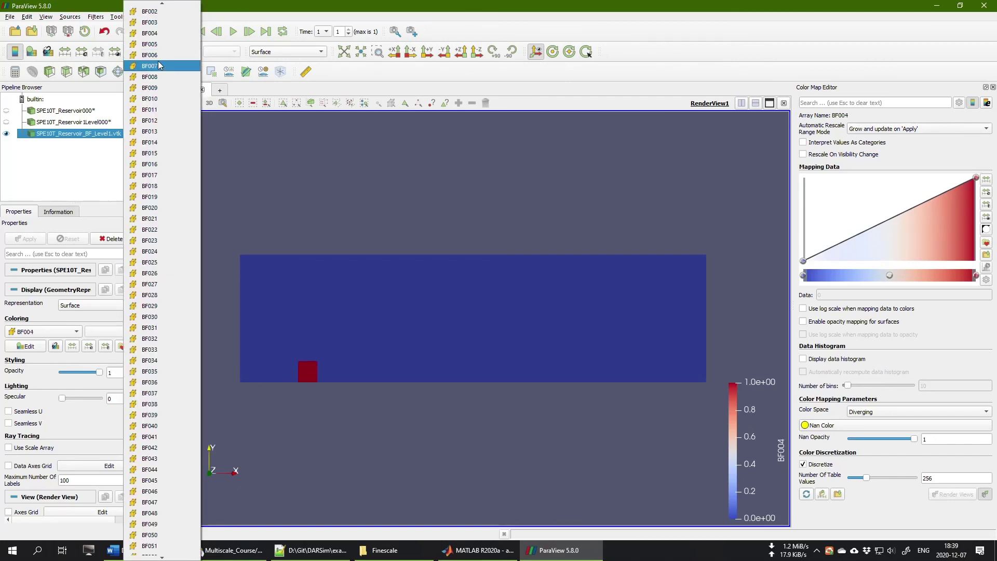
click(159, 66)
click(158, 51)
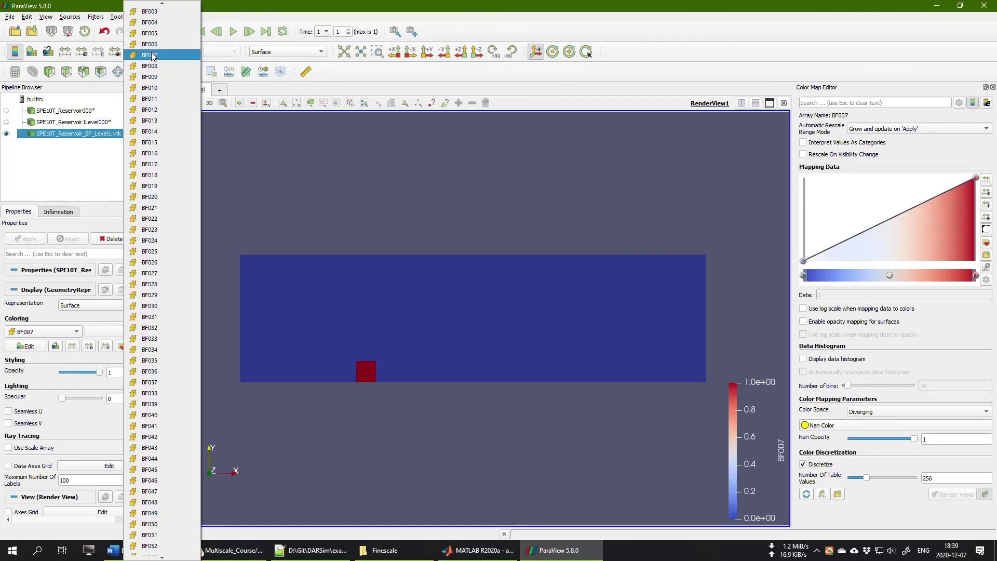
click(154, 78)
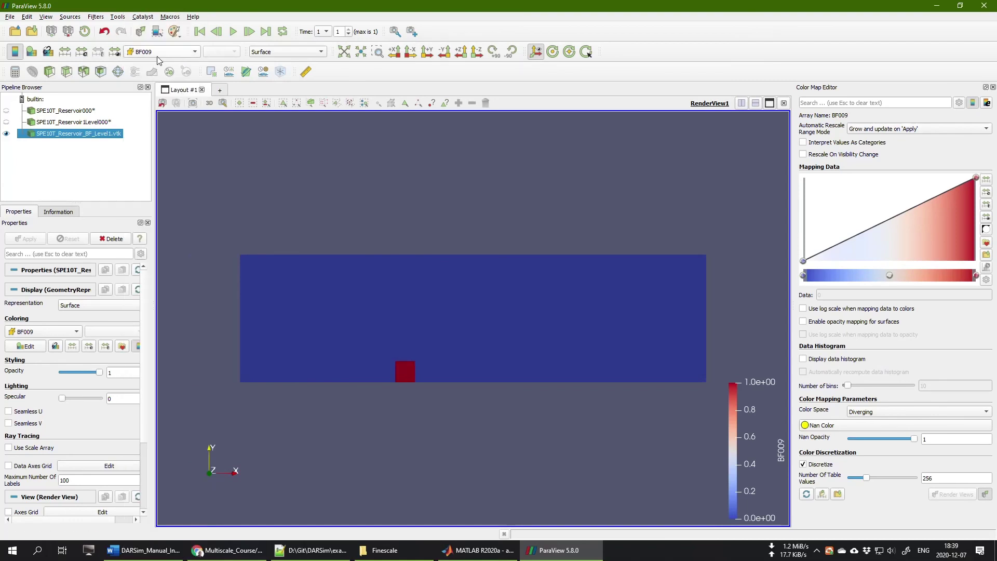
click(158, 51)
click(159, 142)
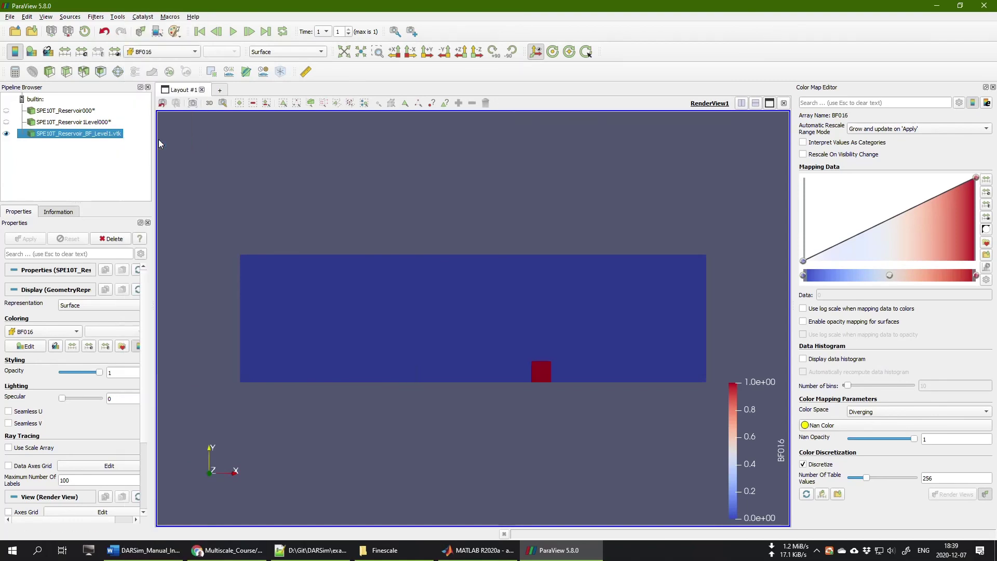